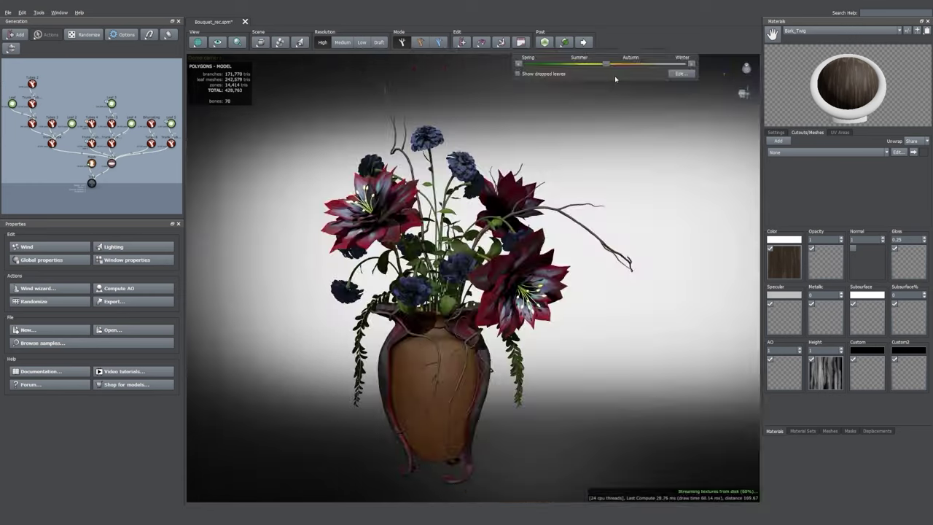
- Preview the finished bouquet at different seasons between winter and autumn and view it from another angle
drag(681, 64, 620, 63)
drag(581, 95, 588, 118)
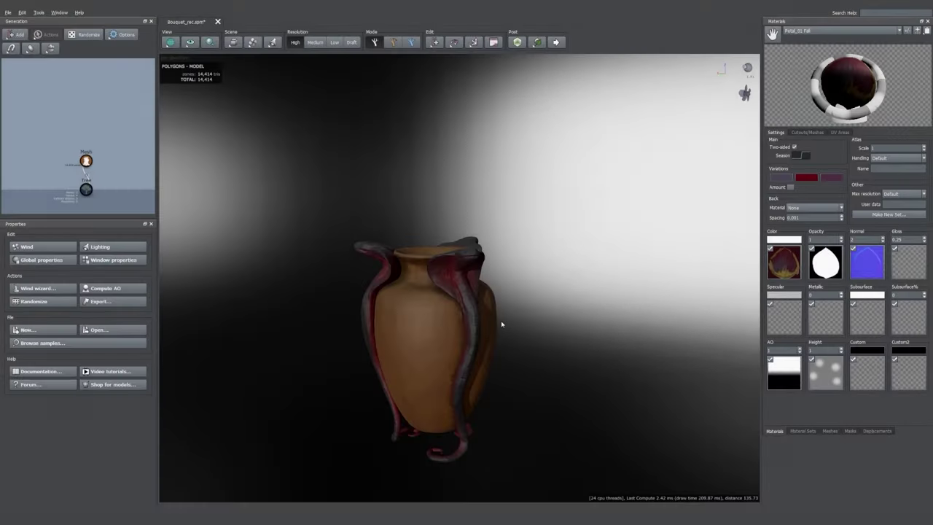
- Examine the vase mesh from several angles, together with its Vase_low mesh asset and Vase material
click(486, 353)
drag(514, 368, 545, 389)
drag(525, 322, 535, 315)
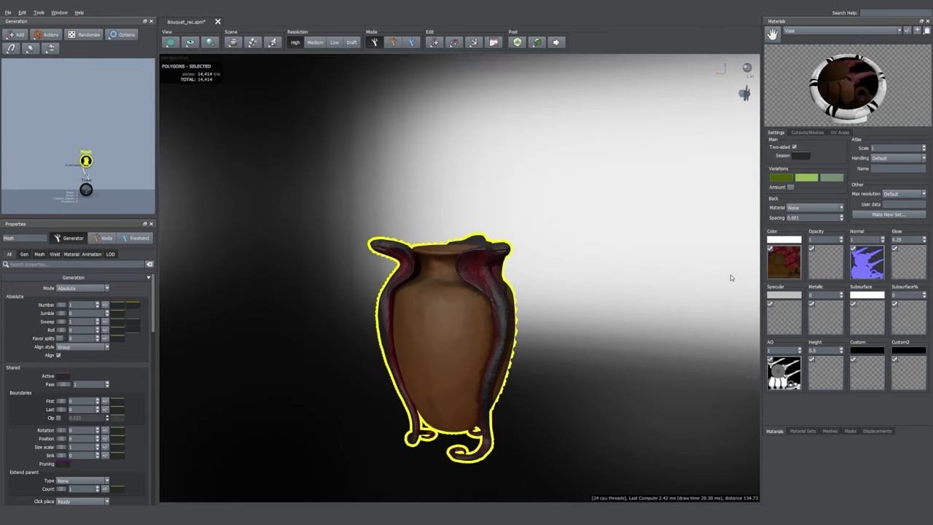
click(829, 430)
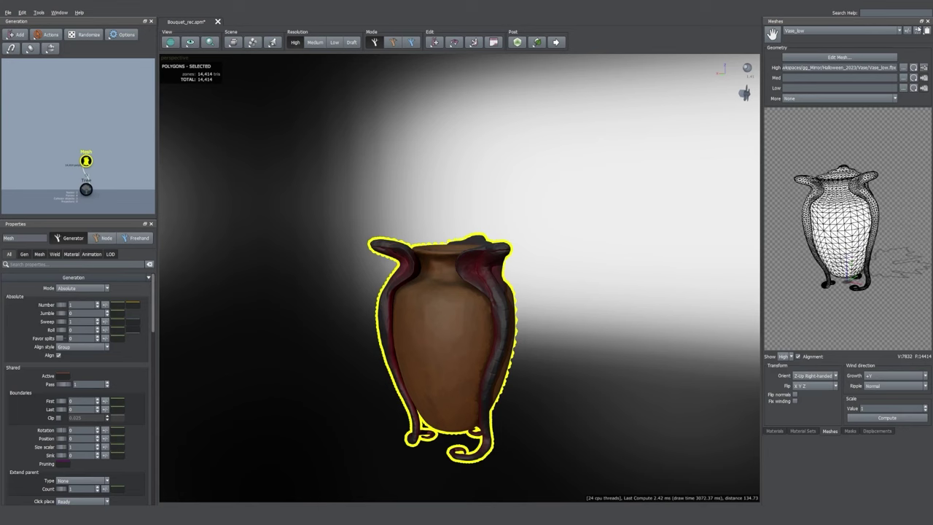
click(916, 31)
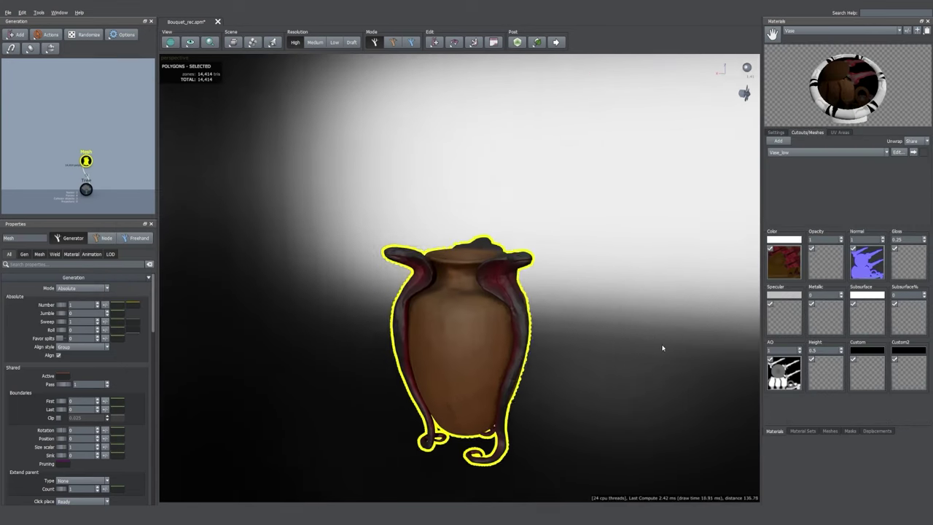
drag(605, 354, 592, 344)
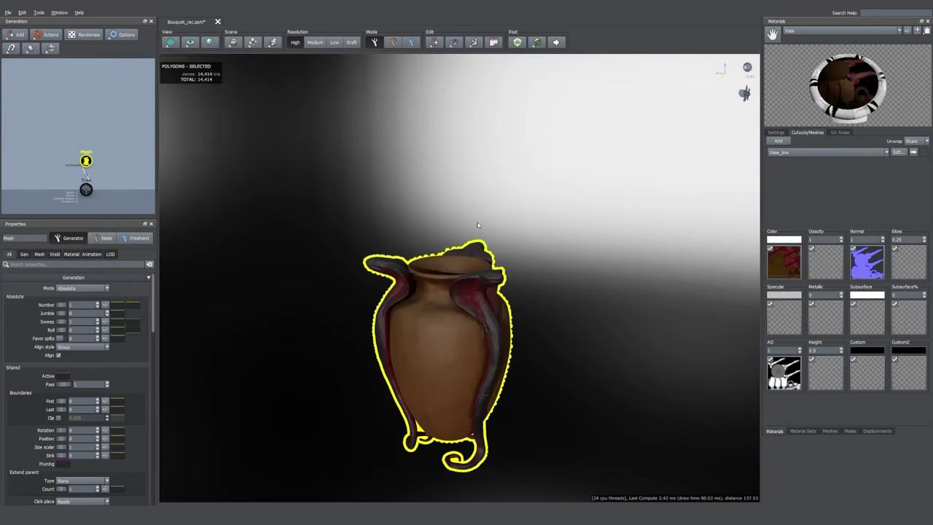
drag(409, 248, 417, 270)
middle_drag(506, 352, 491, 334)
- Add a Zone to the Tree generator and centre it beneath the vase using a value of 0
right_click(86, 189)
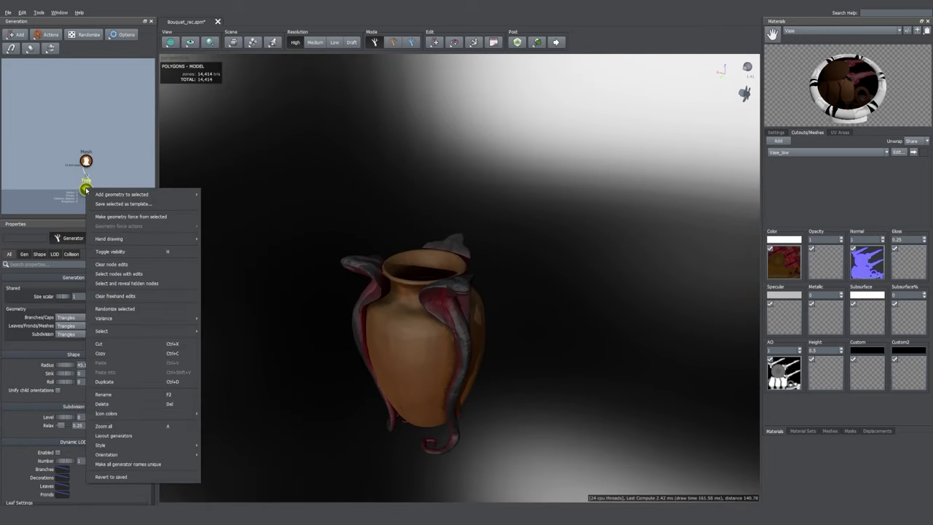
mouse_move(146, 195)
click(226, 267)
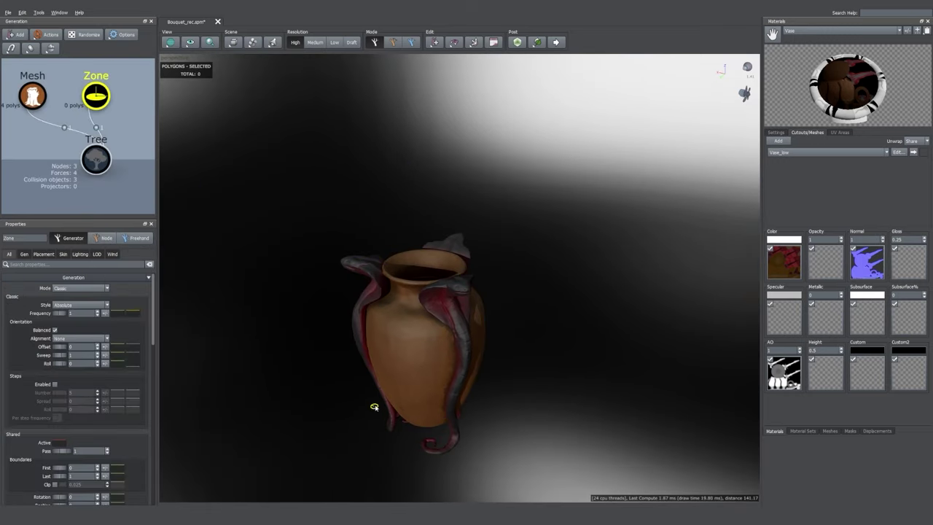
drag(374, 407, 446, 280)
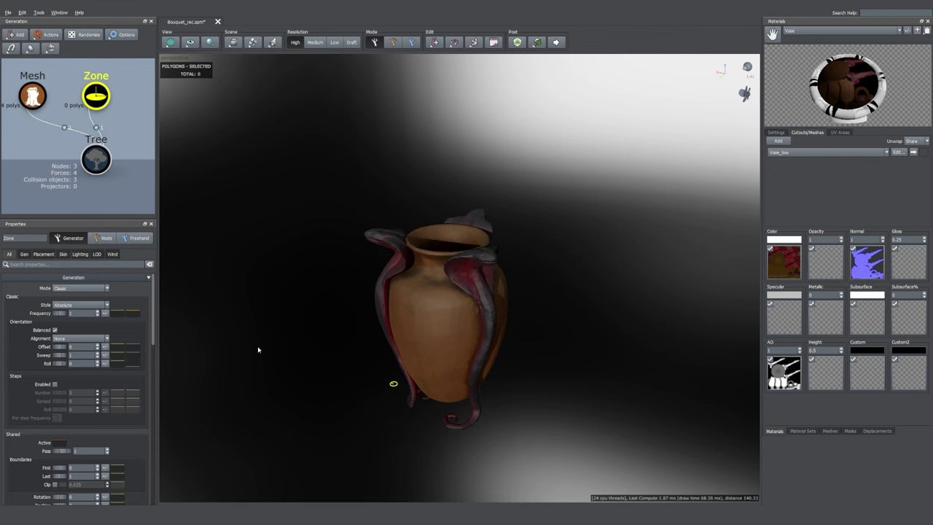
key(Tab)
text(0)
key(Return)
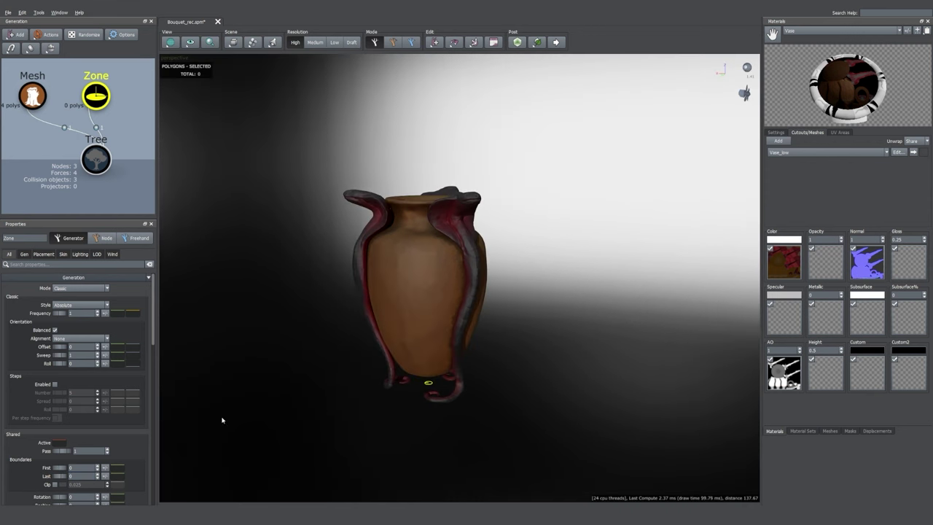
- Raise the zone inside the vase by setting its sink to about -11.49
scroll(48, 450, down, 3)
mouse_move(44, 472)
mouse_down()
mouse_move(43, 464)
mouse_move(24, 468)
mouse_up()
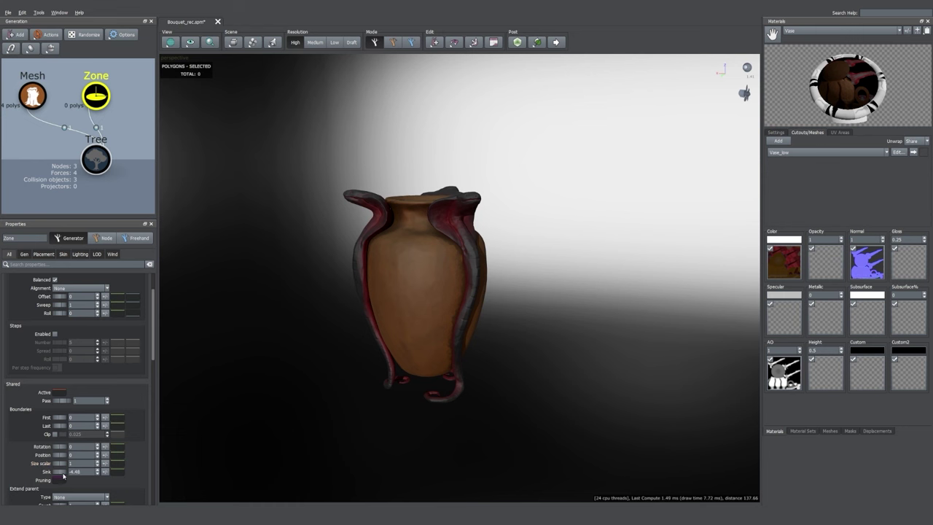
drag(313, 378, 302, 429)
mouse_move(61, 473)
mouse_down()
mouse_move(27, 475)
mouse_move(67, 474)
mouse_move(54, 472)
mouse_up()
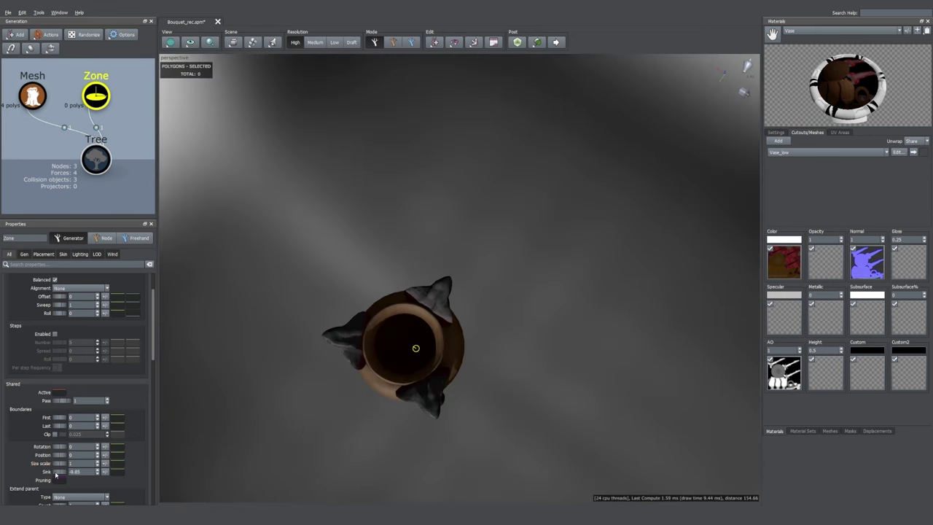
- Enlarge the zone within the vase opening by setting its placement radius to about 7.61
scroll(124, 388, down, 8)
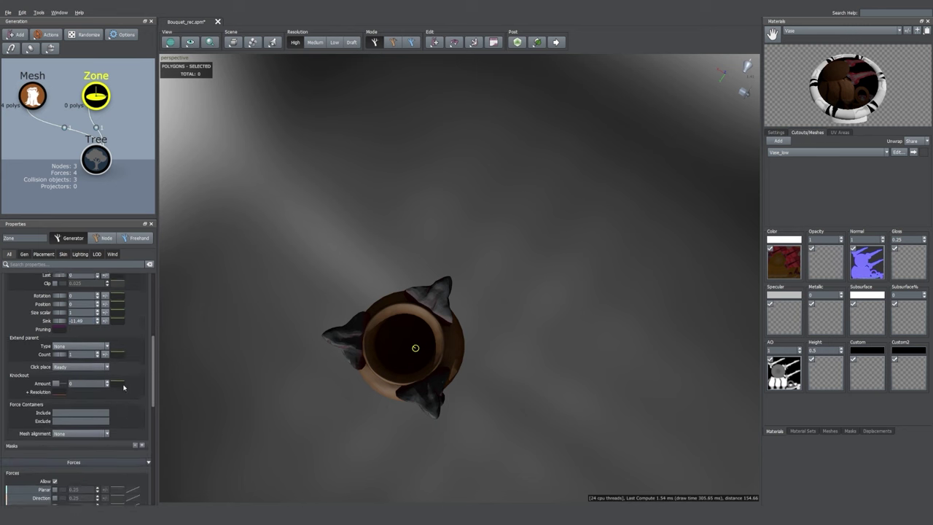
scroll(123, 388, down, 4)
drag(60, 409, 448, 380)
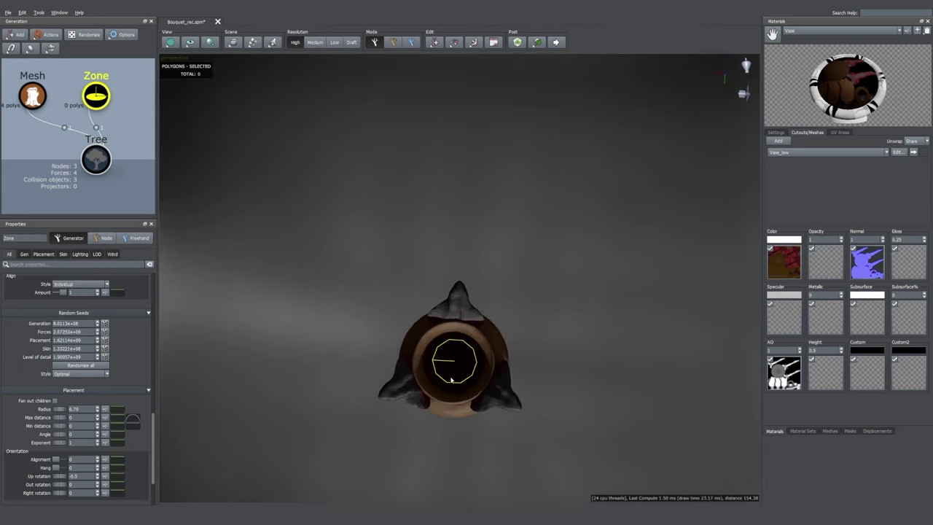
drag(60, 409, 91, 411)
drag(483, 409, 466, 349)
scroll(84, 124, down, 3)
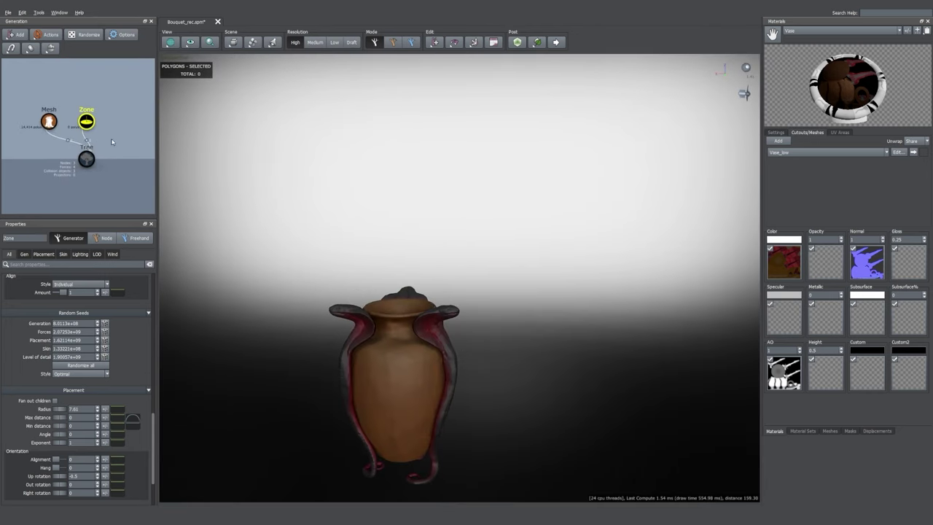
- Add a Tube trunk to the zone and set its absolute spine length to 70
right_click(83, 124)
mouse_move(175, 130)
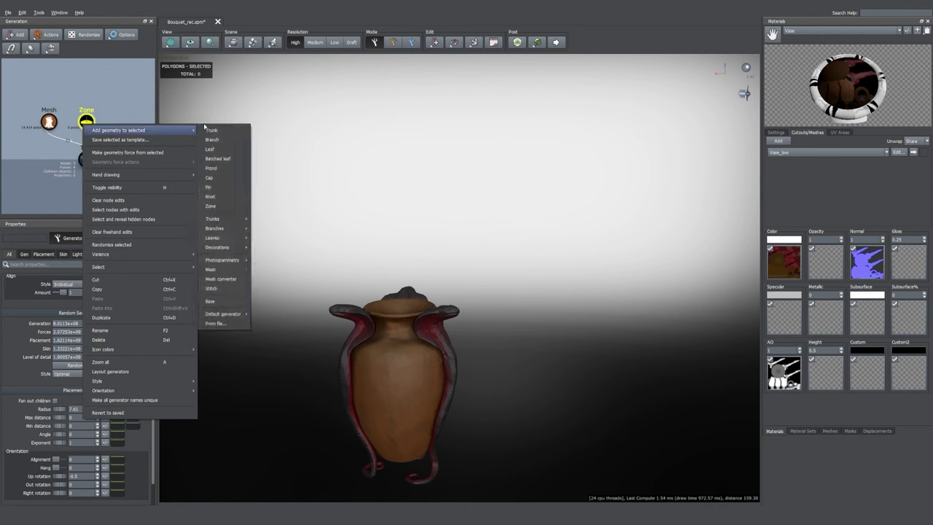
mouse_move(226, 219)
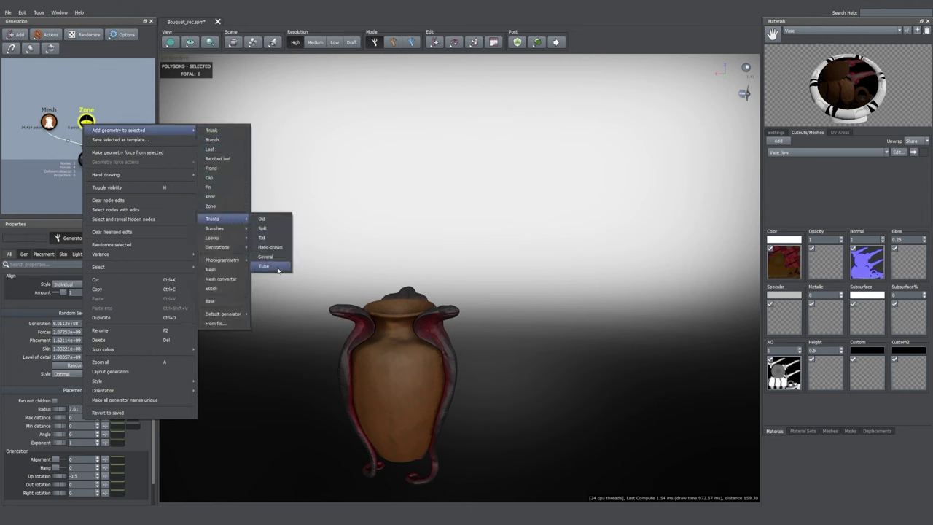
click(264, 266)
click(39, 254)
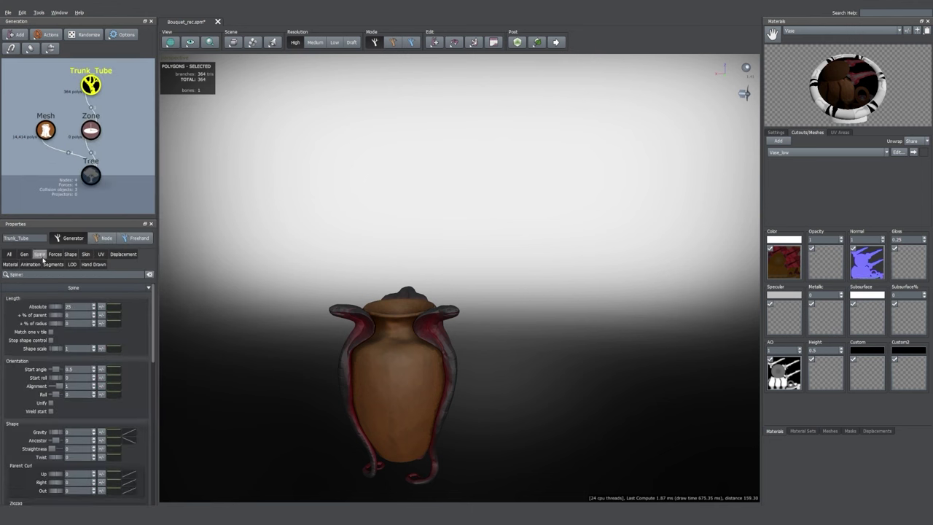
text(70)
key(Return)
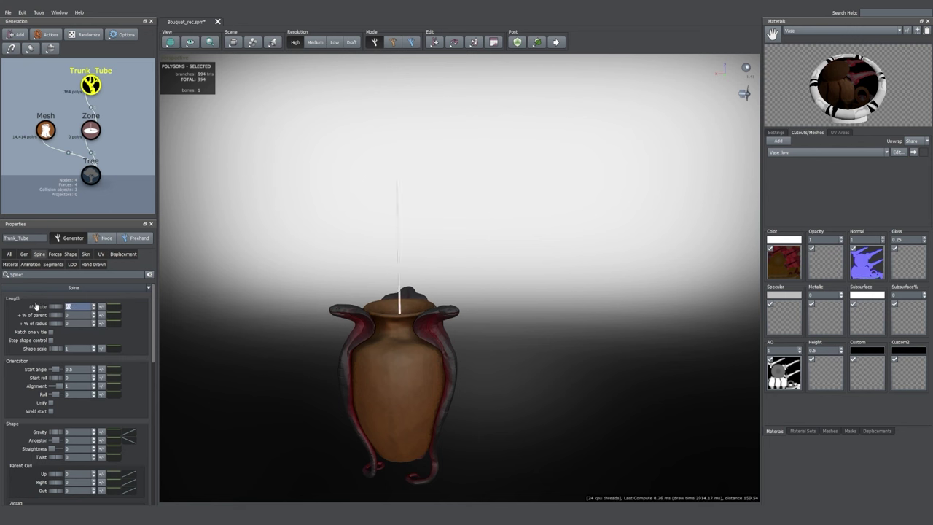
- Reshape the trunk's absolute skin radius profile by raising its end point to about 0.388 and adding intermediate points
scroll(233, 296, up, 3)
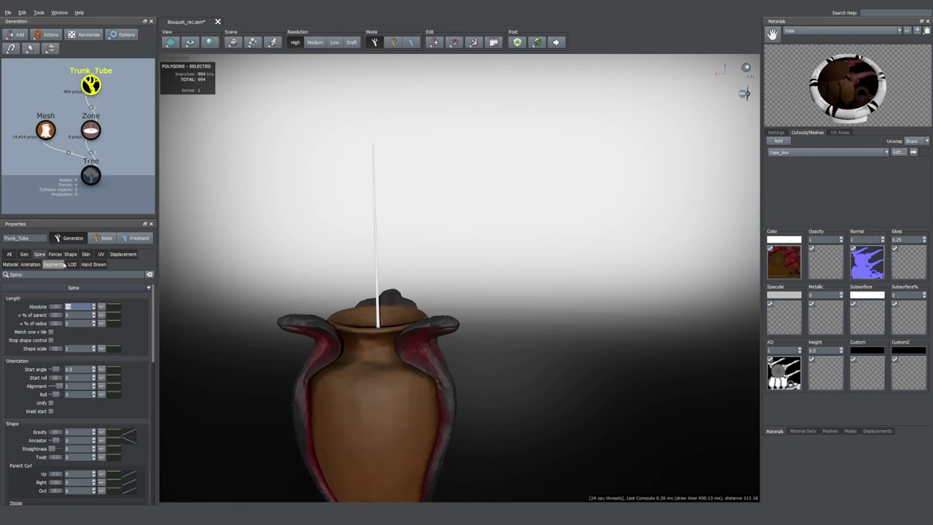
click(85, 254)
click(135, 327)
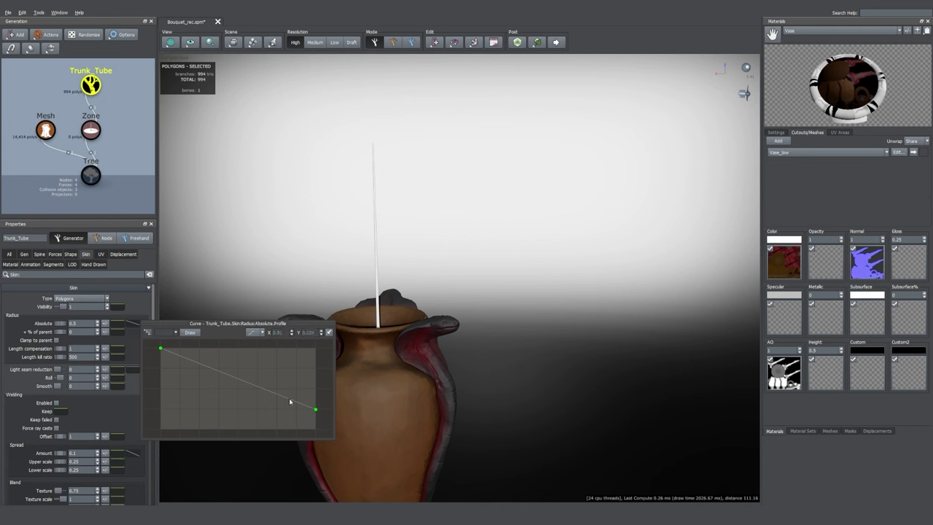
drag(316, 410, 315, 365)
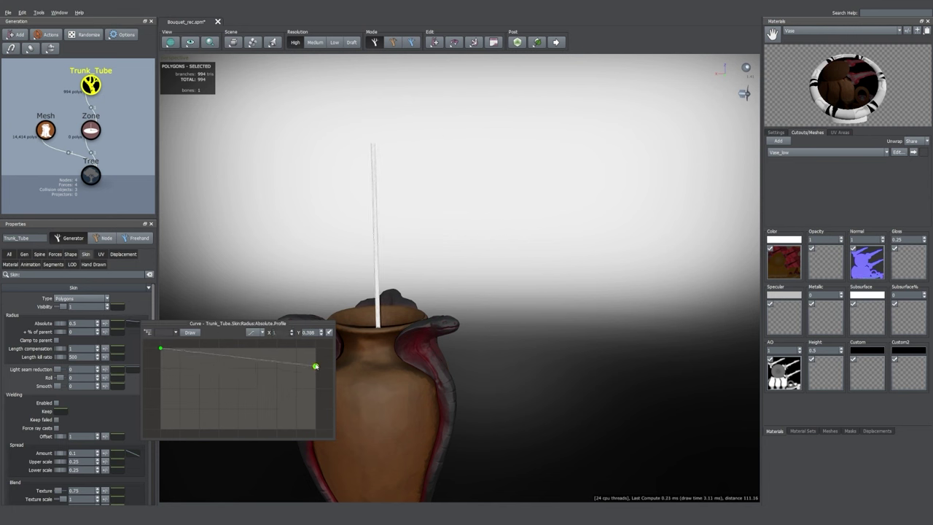
click(202, 354)
click(226, 353)
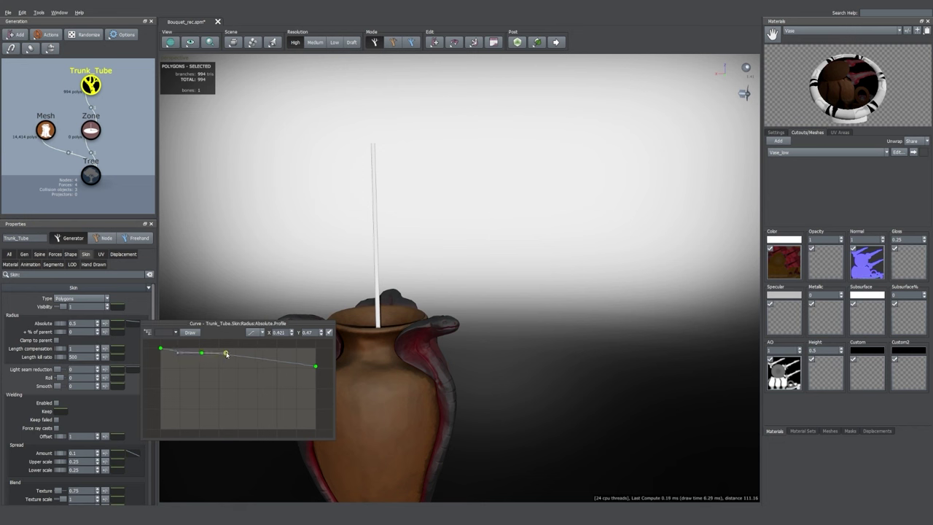
click(268, 359)
click(290, 360)
drag(419, 325, 412, 327)
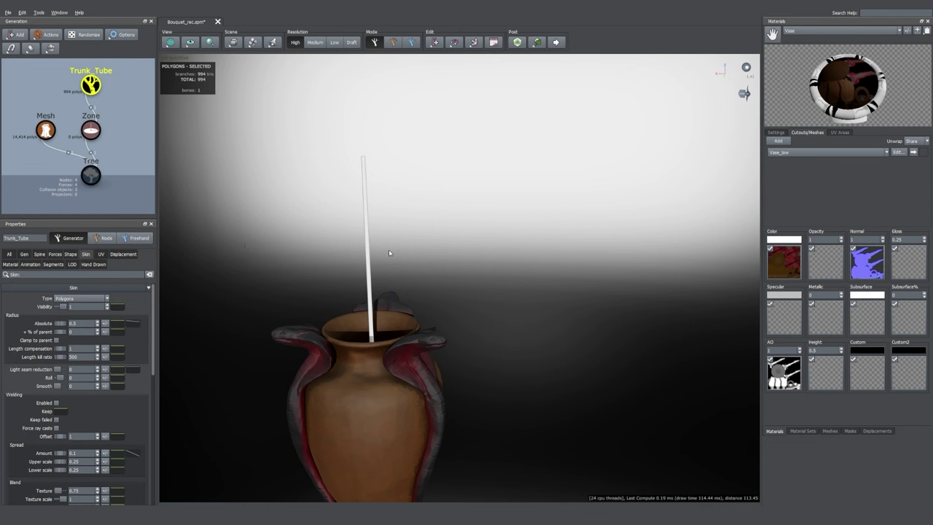
- Apply the Bark_Summer material to the tube trunk
click(815, 29)
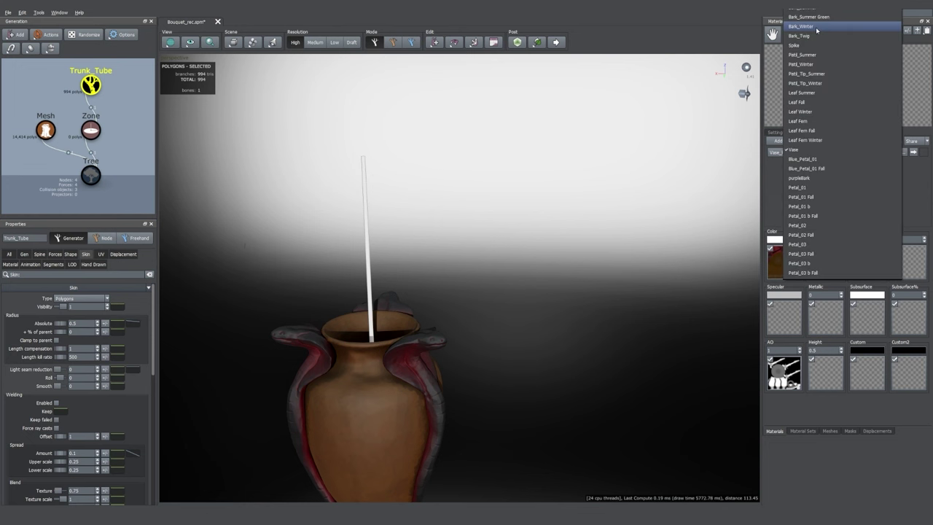
click(815, 9)
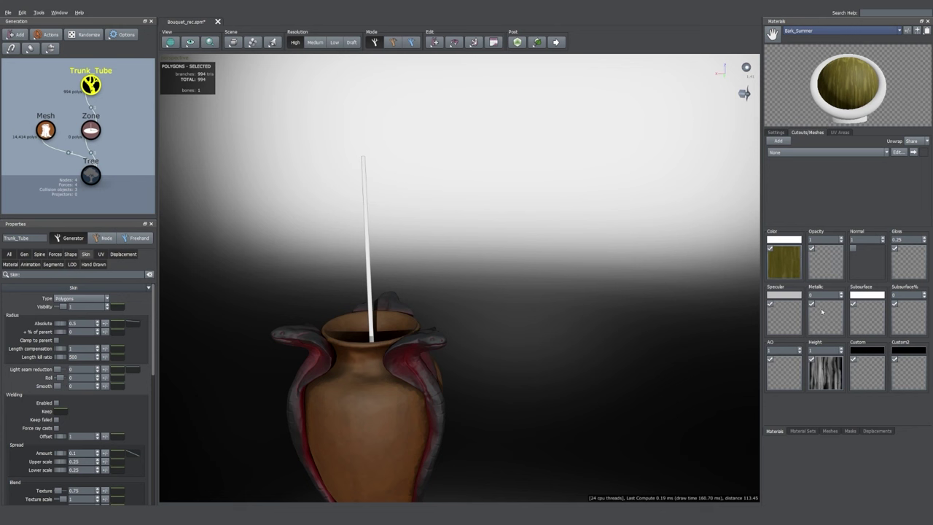
click(864, 240)
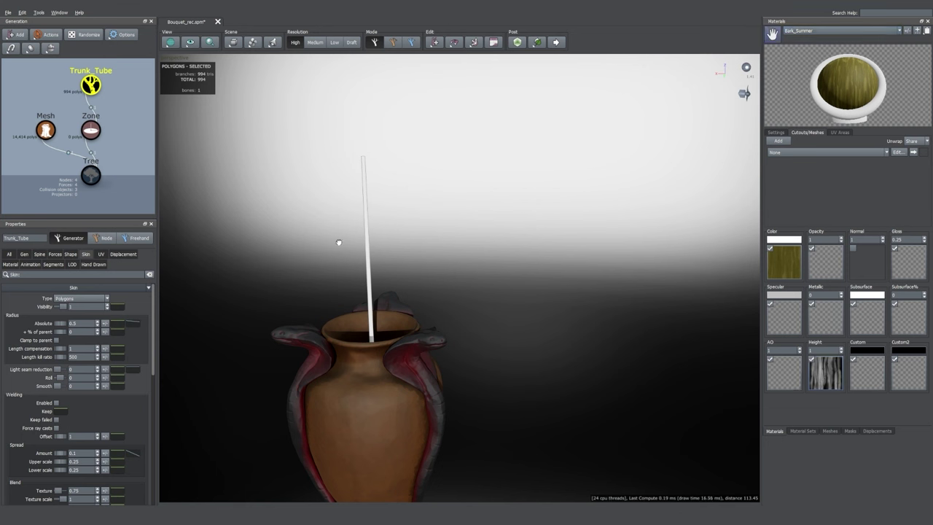
drag(738, 56, 370, 262)
- Set the trunk's displacement source to Material and its radial amount to 0.42
middle_drag(418, 267, 431, 277)
scroll(472, 302, up, 5)
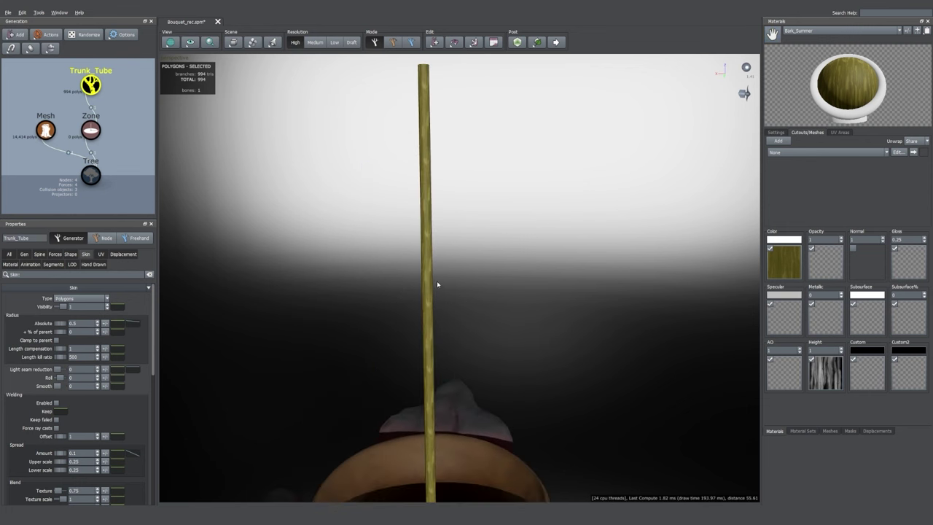
click(122, 254)
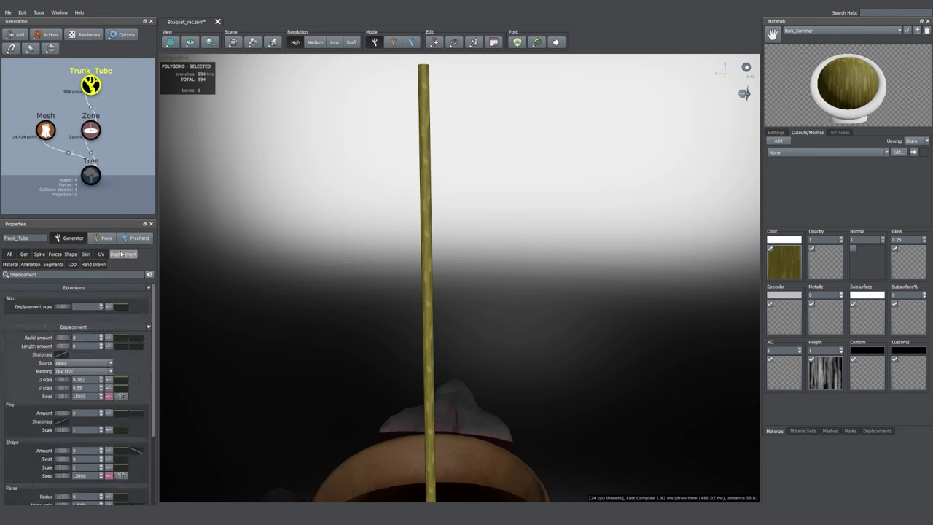
click(73, 363)
click(73, 377)
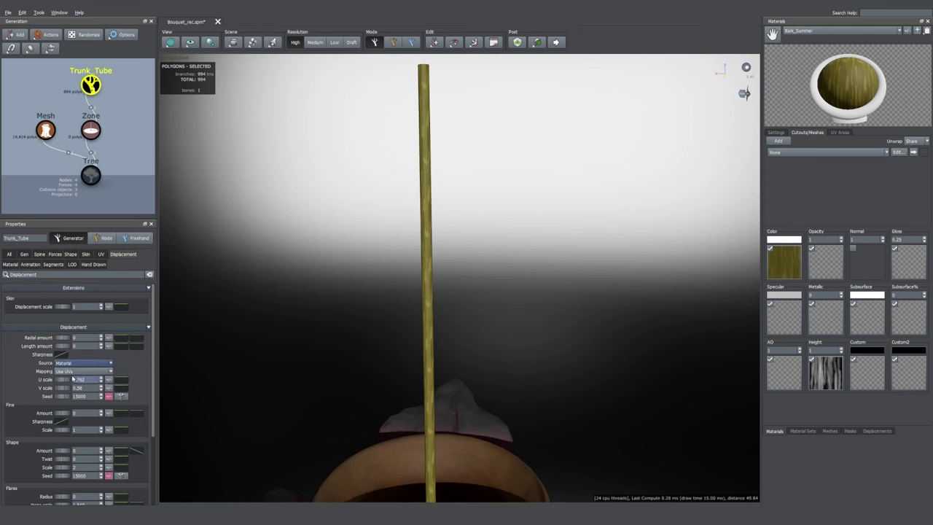
drag(60, 339, 74, 341)
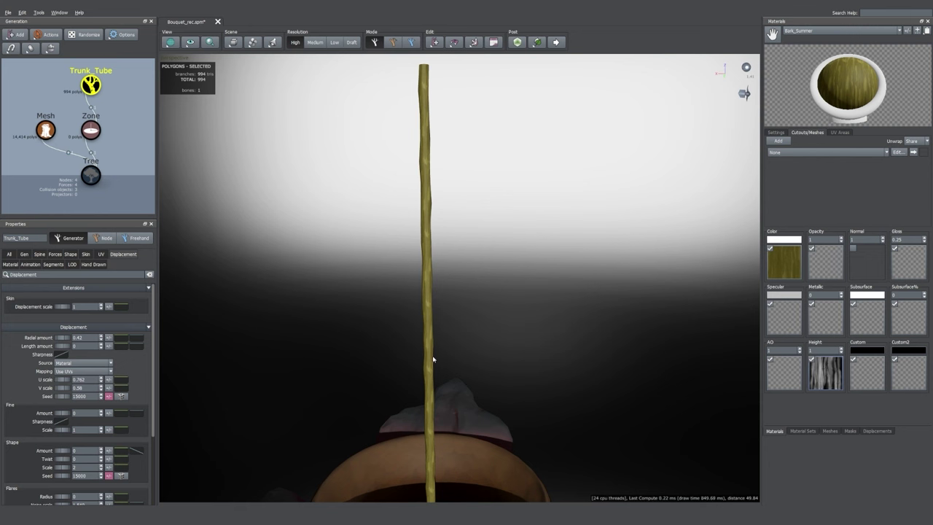
- Set the relative U value of the trunk's UV mapping to 0.27
scroll(433, 277, up, 5)
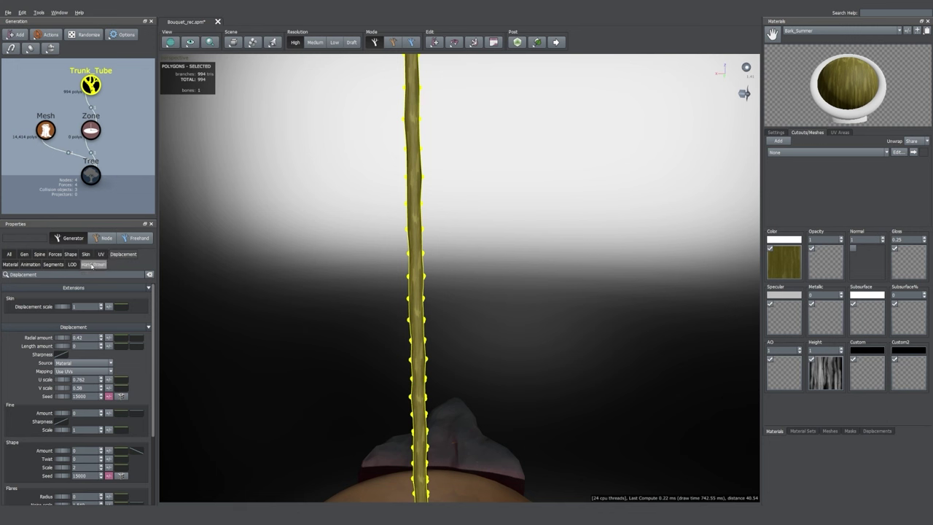
click(101, 253)
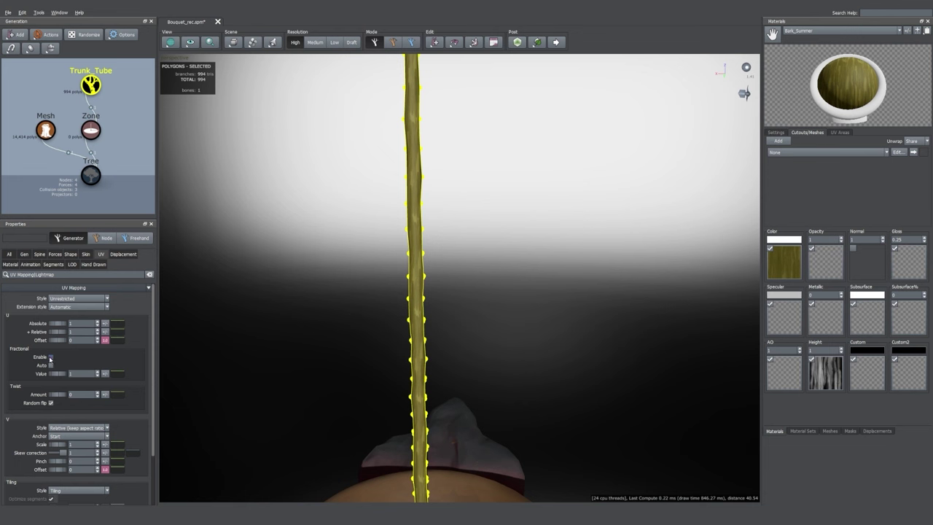
drag(58, 334, 35, 333)
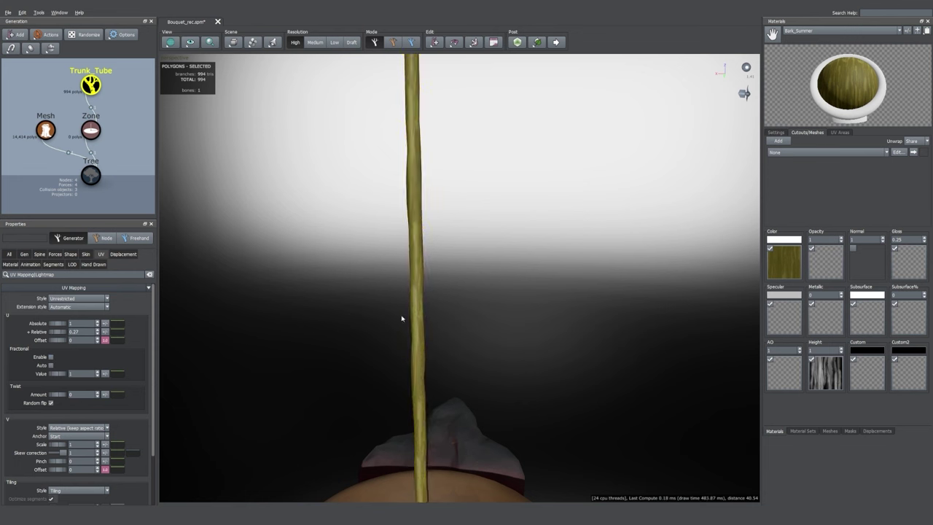
- Display the model in Scribed view and set the trunk's relative length segments to 1.45
scroll(513, 334, down, 3)
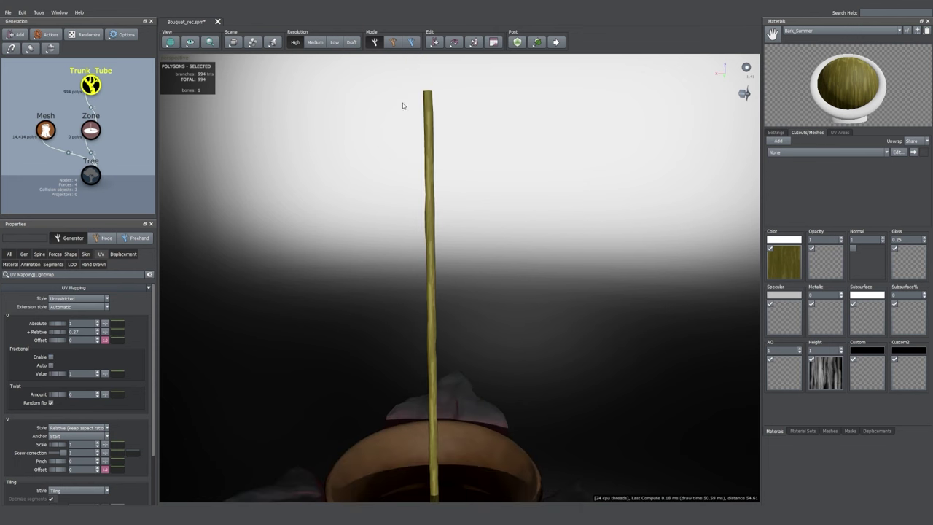
click(169, 43)
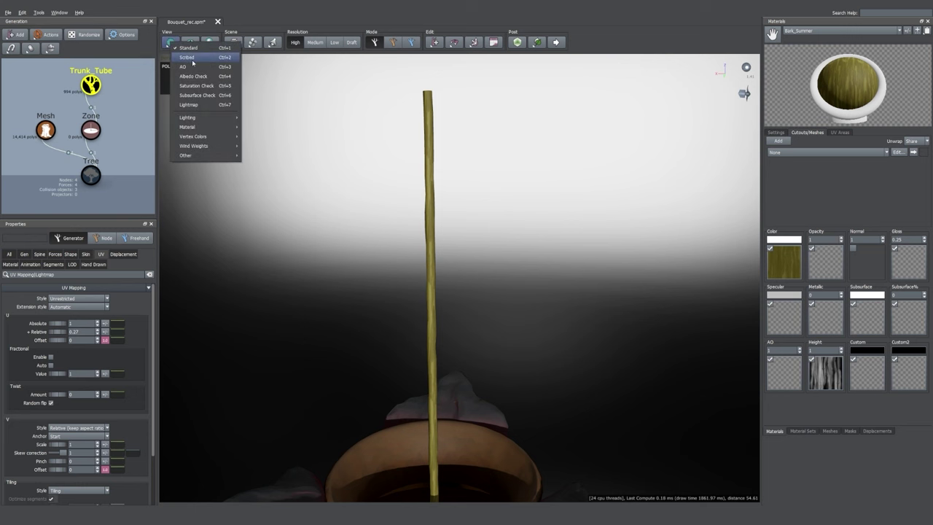
click(191, 60)
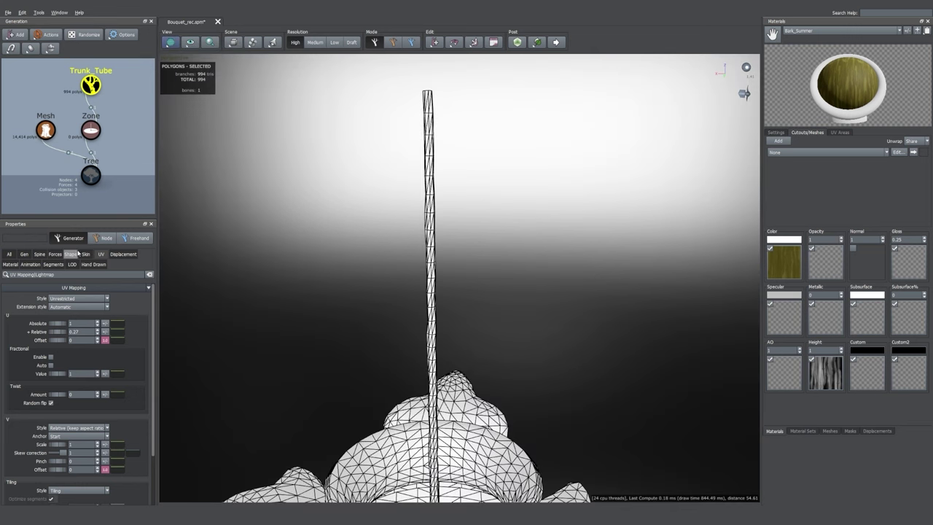
click(53, 263)
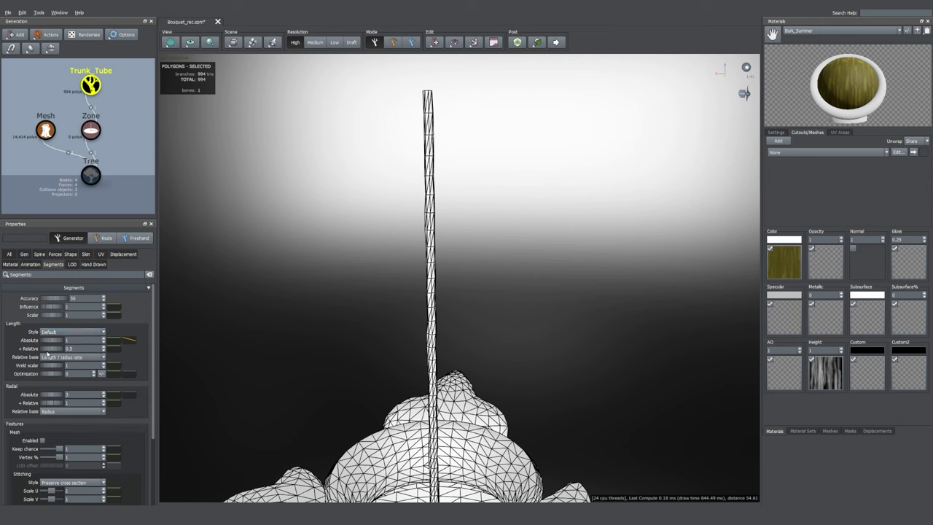
drag(49, 352, 83, 357)
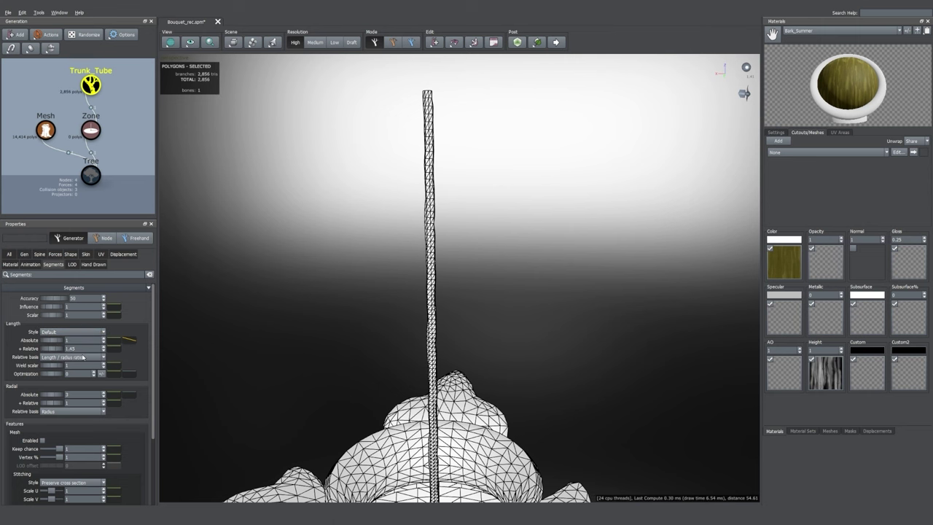
scroll(502, 343, down, 2)
scroll(426, 329, up, 1)
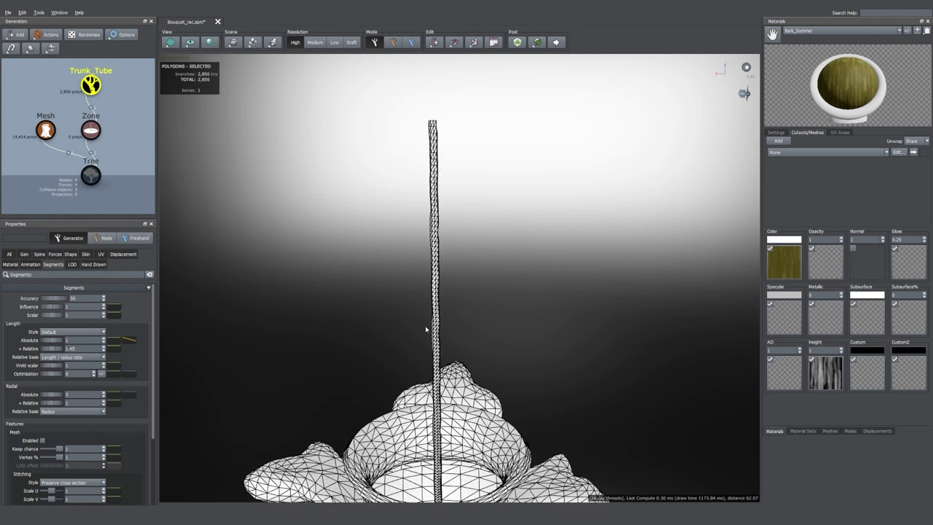
- Set the trunk's relative radial segments to 1.78
drag(49, 403, 76, 408)
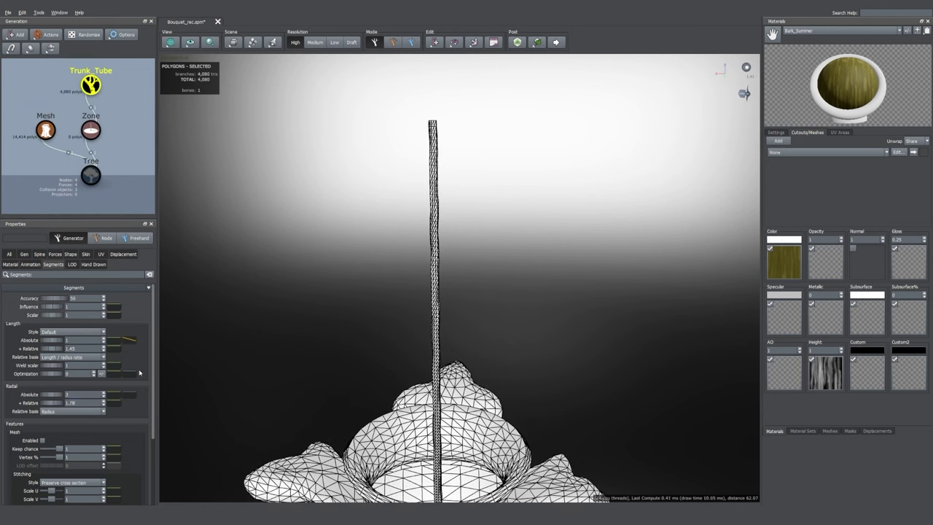
scroll(387, 356, down, 1)
scroll(387, 356, up, 1)
scroll(365, 317, up, 1)
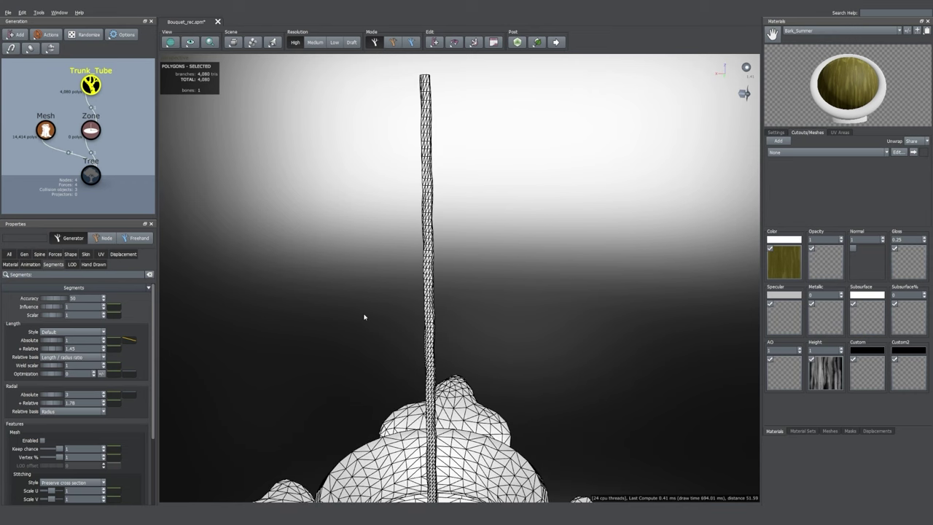
scroll(378, 317, up, 1)
scroll(377, 317, down, 1)
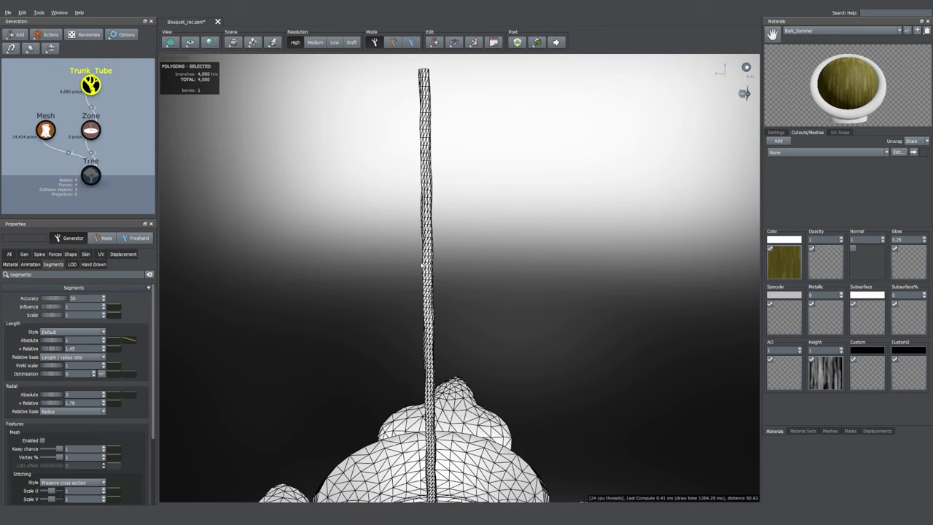
- Return the viewport to Standard shading and check the refined stem above the vase
click(173, 46)
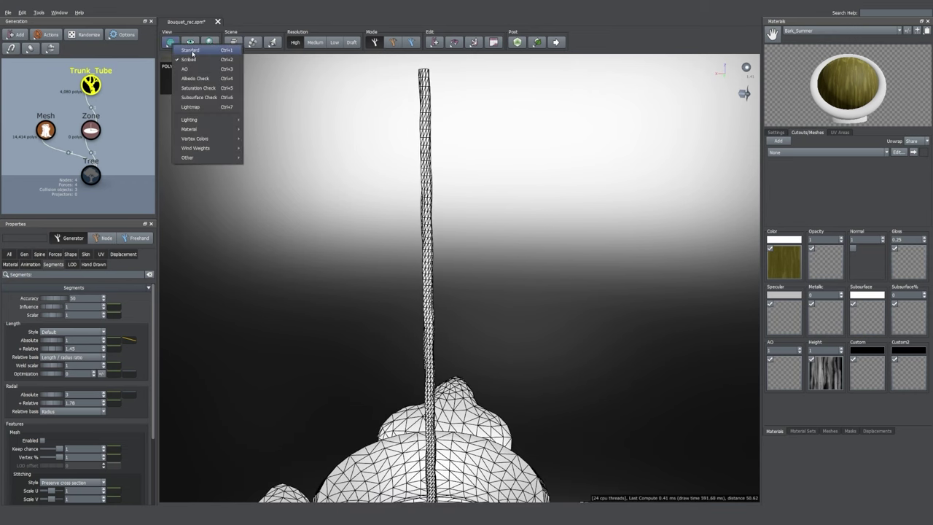
click(192, 51)
scroll(494, 202, down, 1)
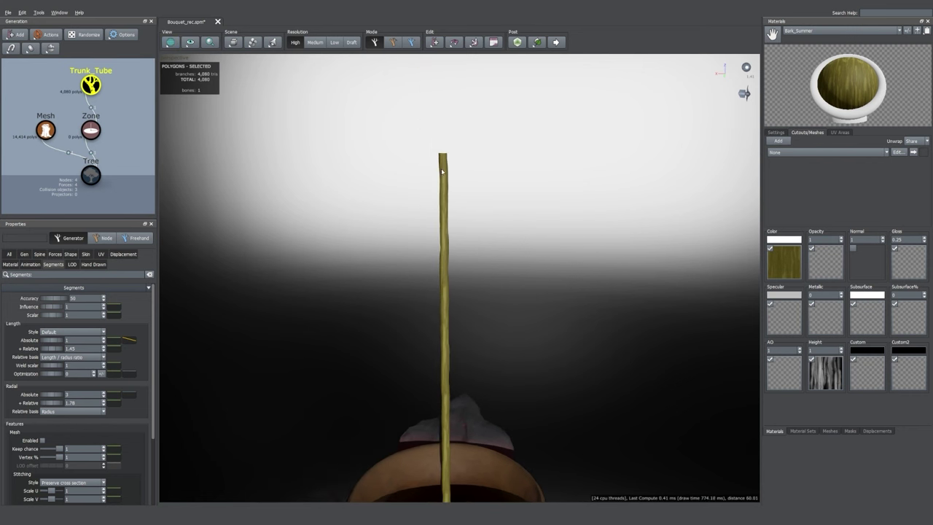
scroll(459, 134, down, 1)
scroll(460, 183, down, 2)
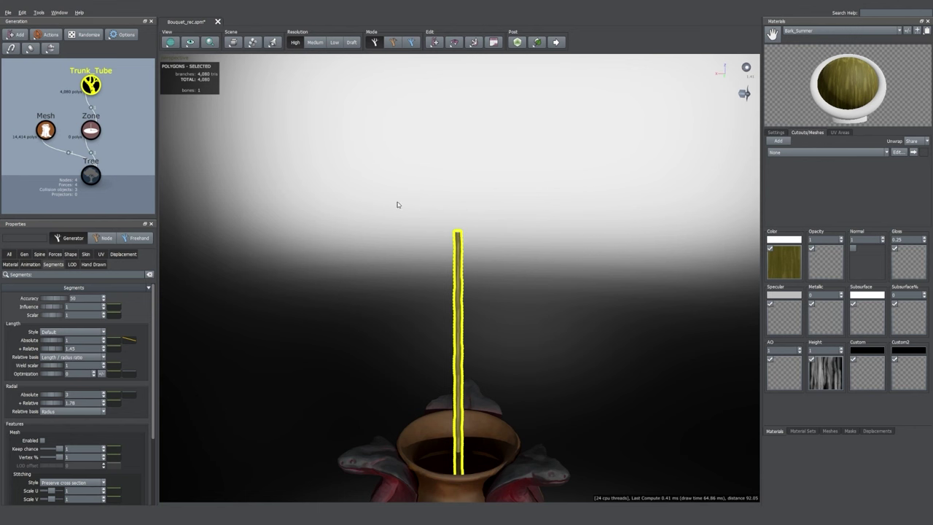
- Add a Tubes branch generator to the trunk tube and set its generation to Absolute mode with number 0
right_click(87, 85)
mouse_move(122, 93)
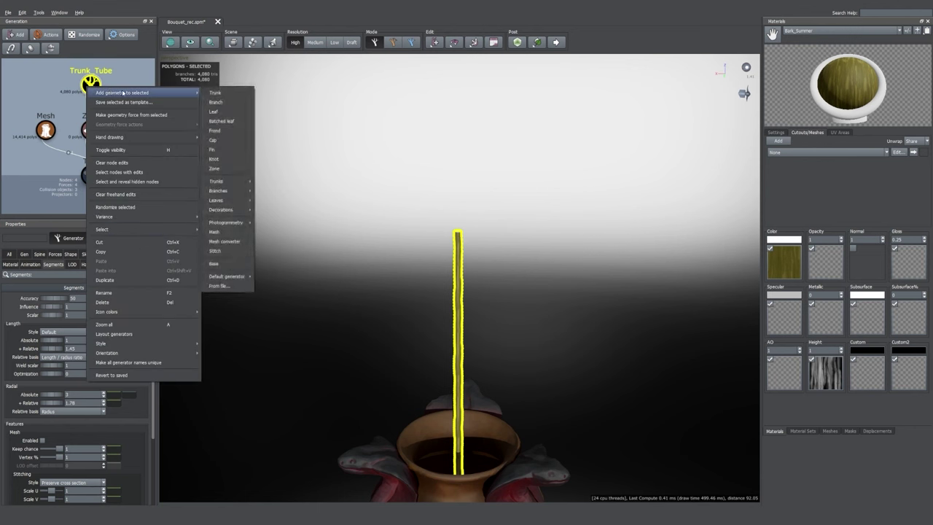
mouse_move(231, 191)
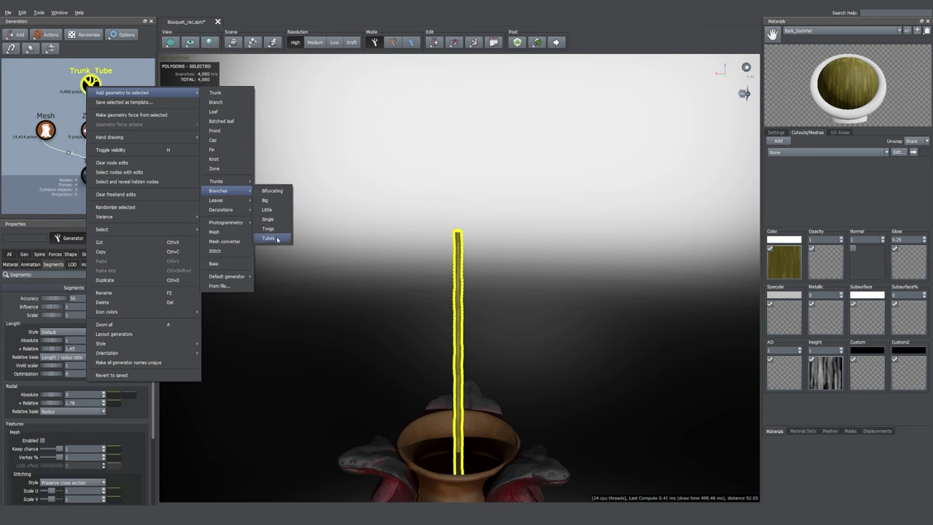
click(276, 239)
click(10, 255)
click(75, 298)
click(72, 245)
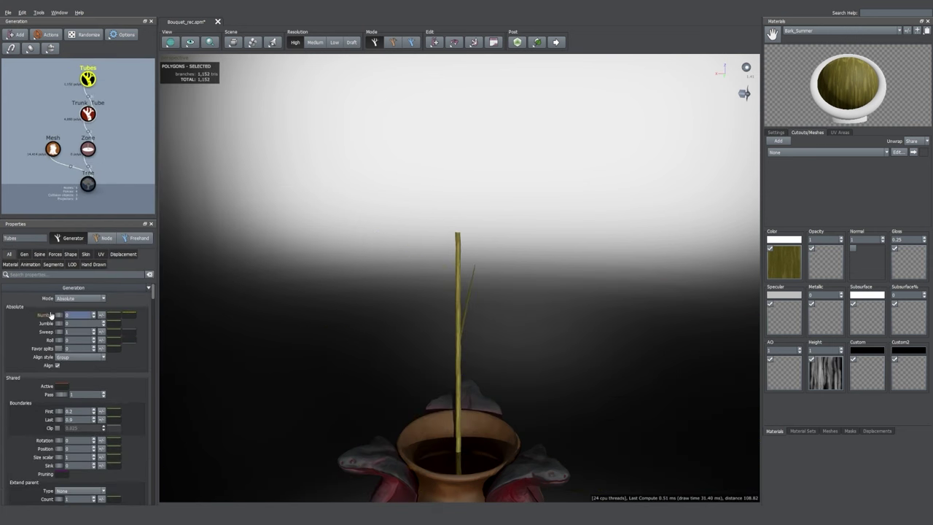
- Set the Extend parent type of the Tubes branch to Any
scroll(59, 319, down, 3)
click(80, 414)
click(72, 424)
click(458, 197)
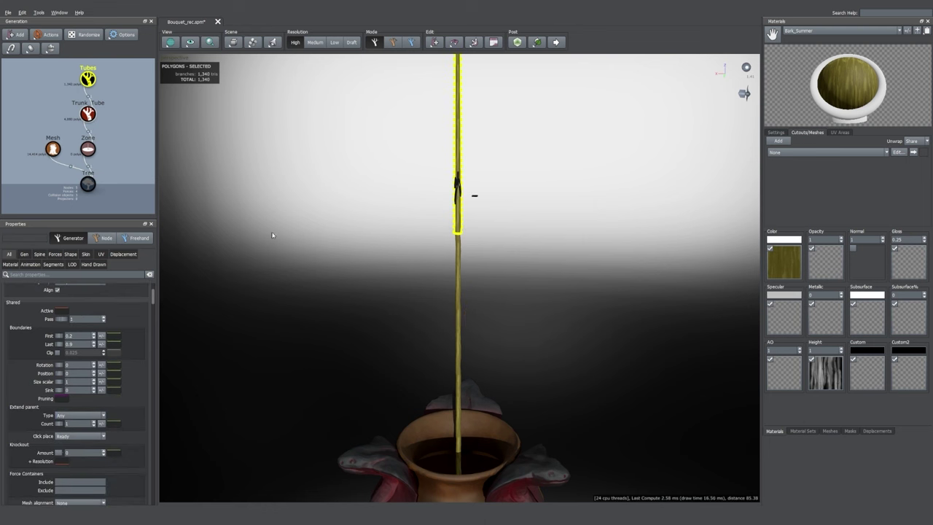
- Shorten the Tubes branch at the stem's tip to an absolute spine length of 4.66
click(39, 254)
mouse_move(78, 315)
mouse_down()
mouse_move(58, 312)
mouse_move(85, 310)
mouse_up()
text(0.03)
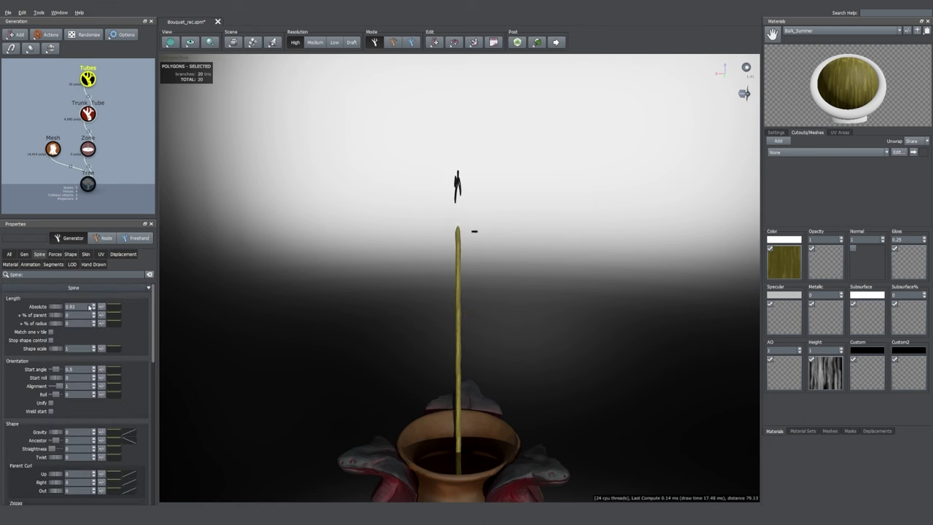
drag(456, 419, 487, 416)
middle_drag(485, 222, 471, 276)
drag(478, 261, 470, 325)
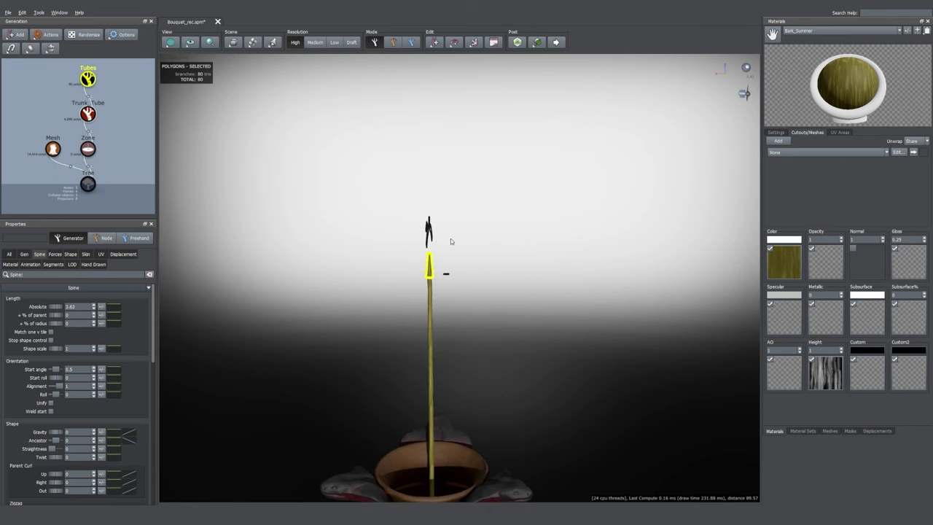
drag(56, 307, 90, 309)
- Add a Leaf generator to the Tubes branch and set the leaf size to 9.92
right_click(82, 101)
mouse_move(121, 106)
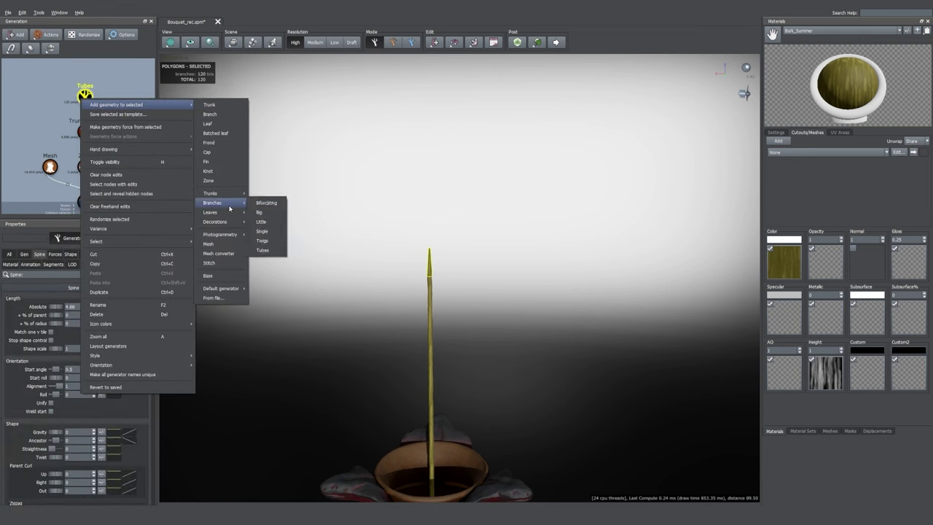
click(226, 125)
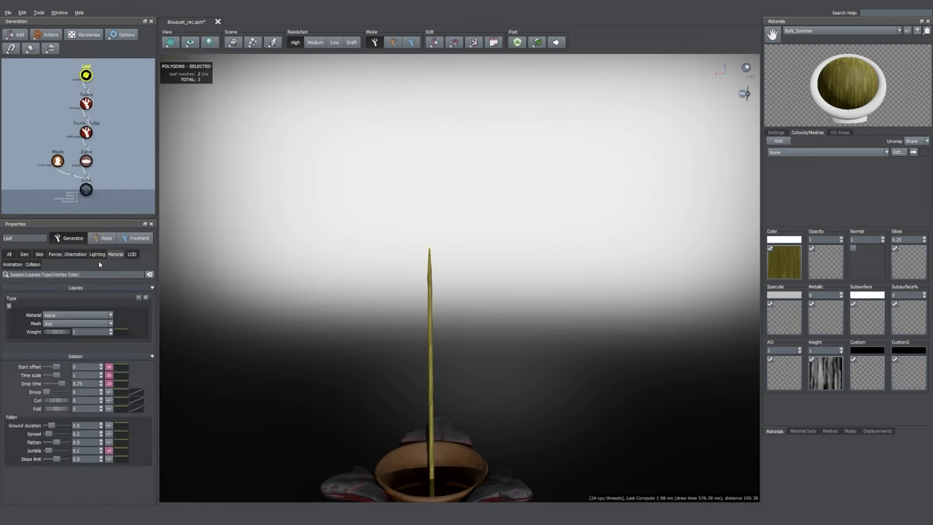
click(39, 254)
drag(60, 308, 359, 340)
scroll(359, 340, up, 2)
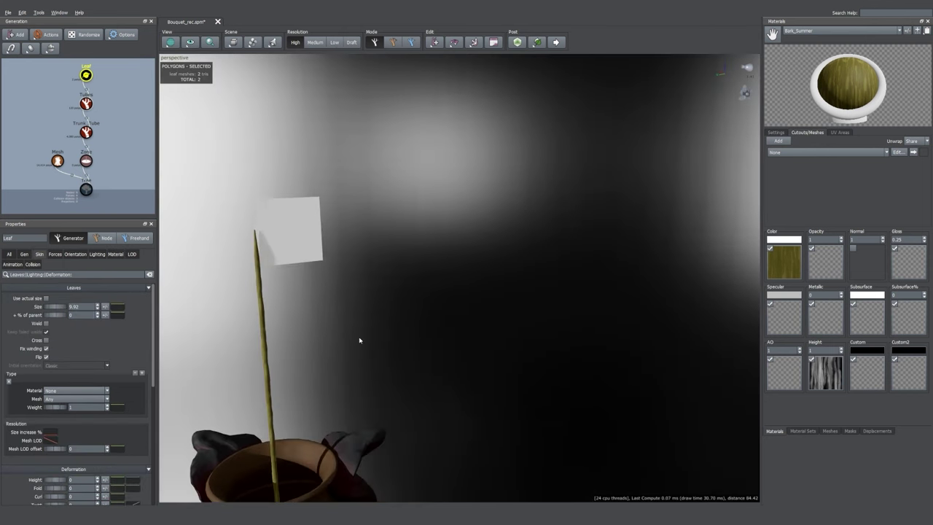
- Load the Petal_01 material and examine its color and normal maps
click(824, 31)
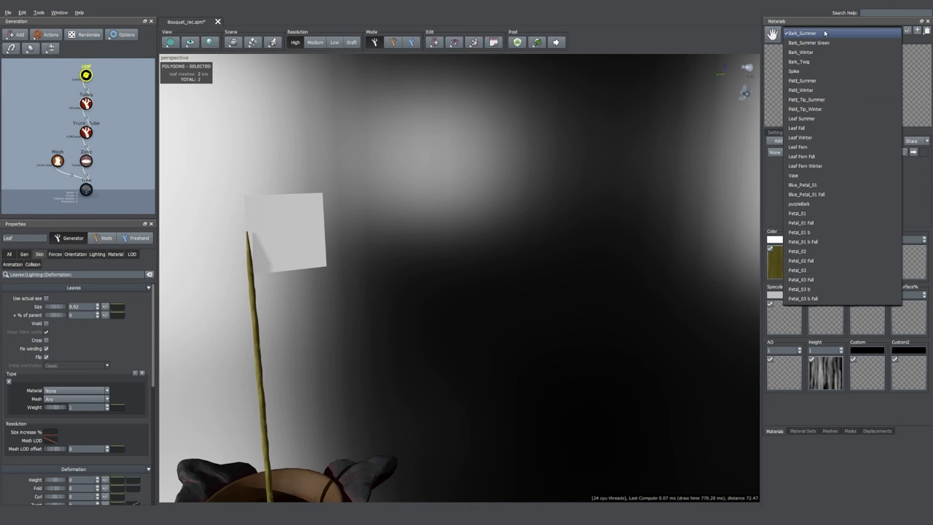
click(834, 213)
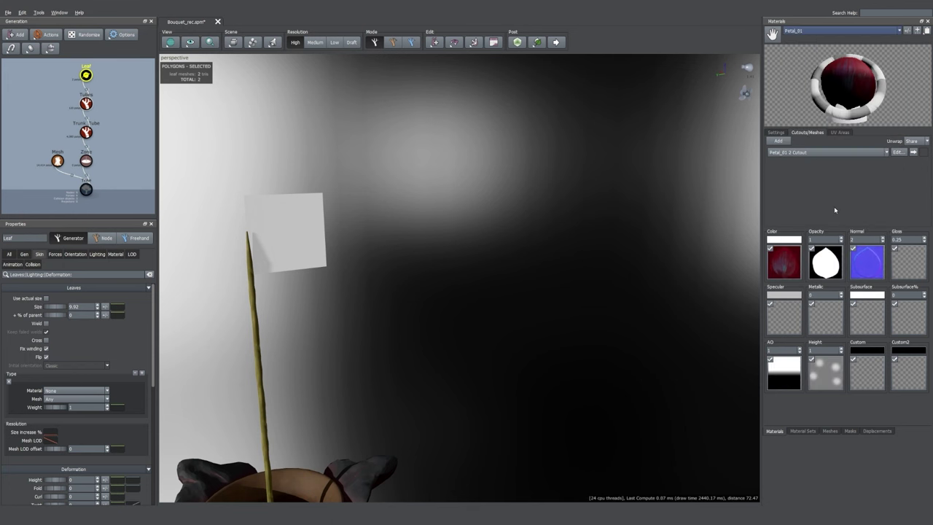
click(782, 268)
drag(744, 244, 635, 185)
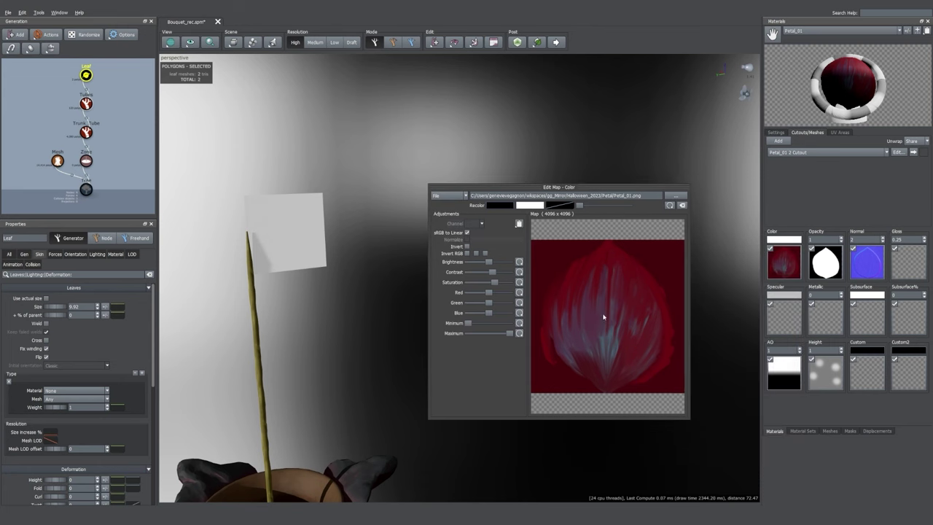
click(866, 263)
drag(792, 248, 599, 136)
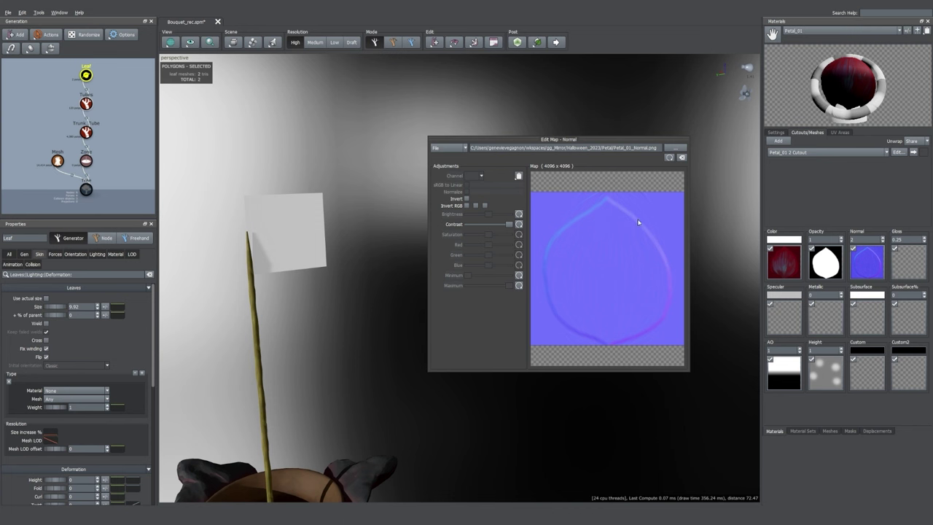
click(816, 178)
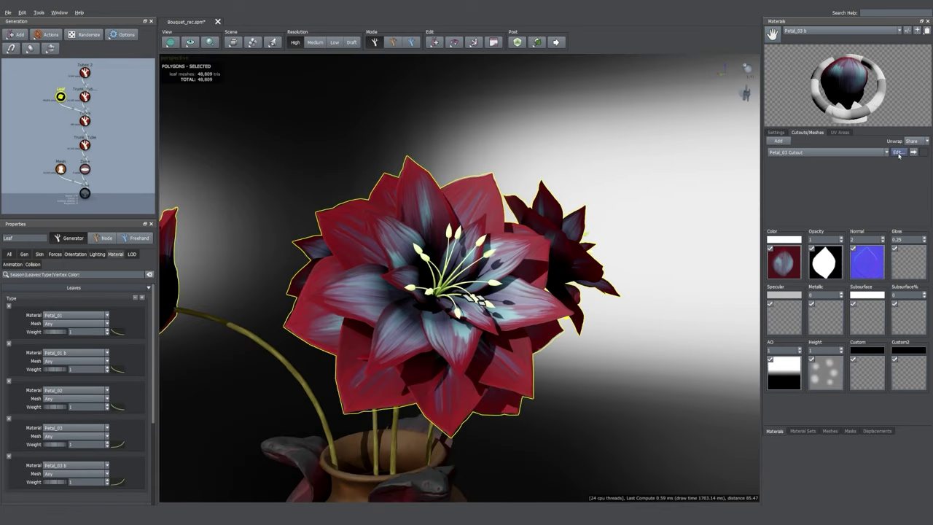
- Open the Petal_03 Cutout mesh of the finished bouquet for editing and clear its existing points
click(898, 151)
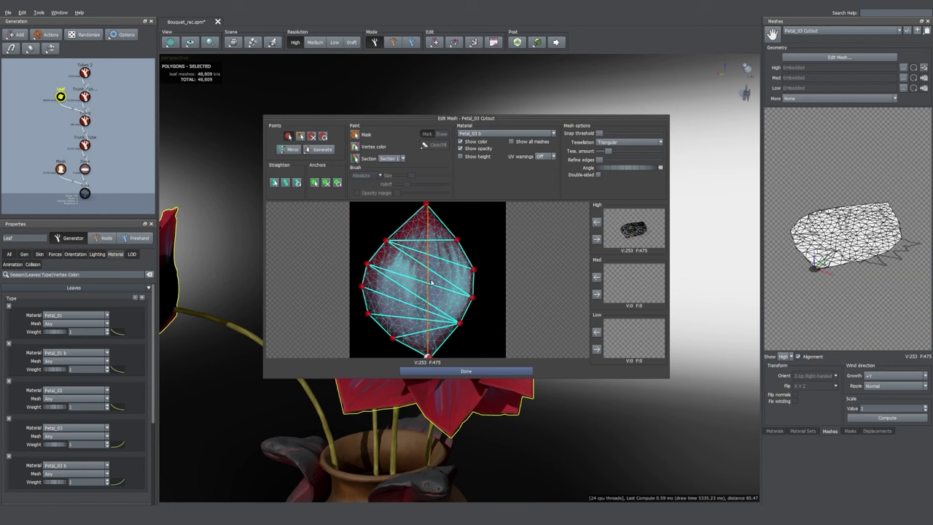
click(386, 240)
click(324, 138)
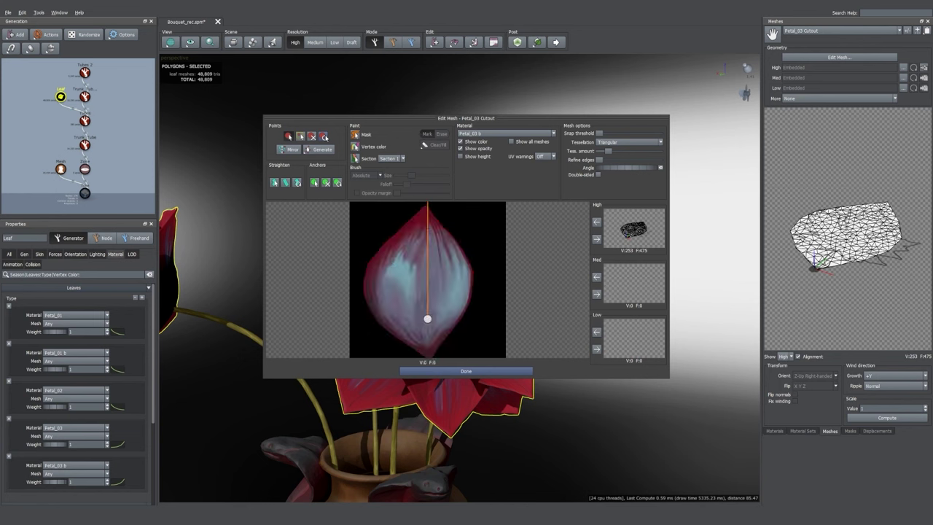
- Generate adaptive points for the Petal_03 Cutout at a slightly higher point density and adjust the tessellation amount
click(330, 151)
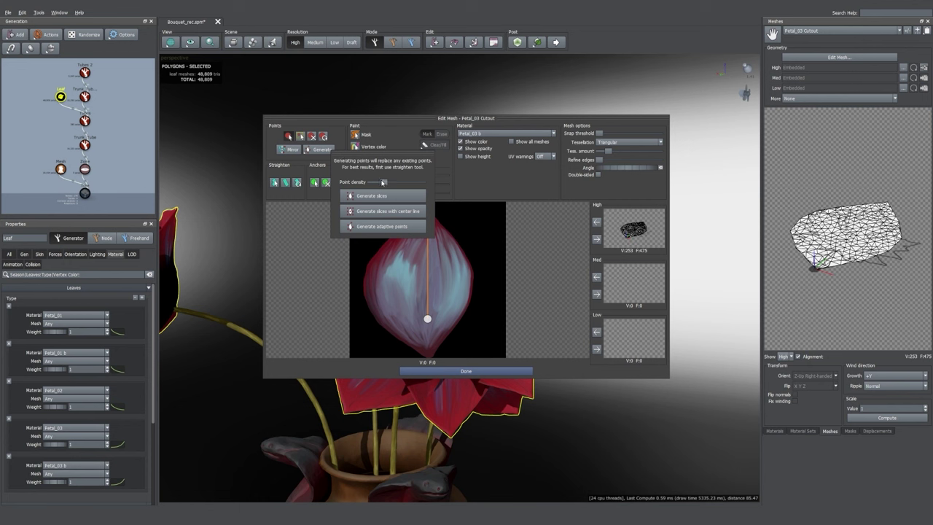
drag(382, 183, 385, 183)
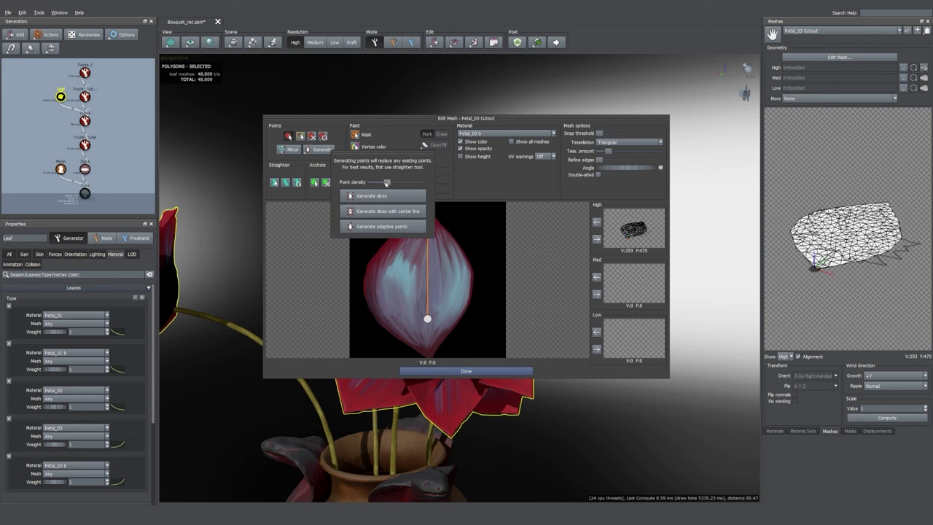
click(376, 227)
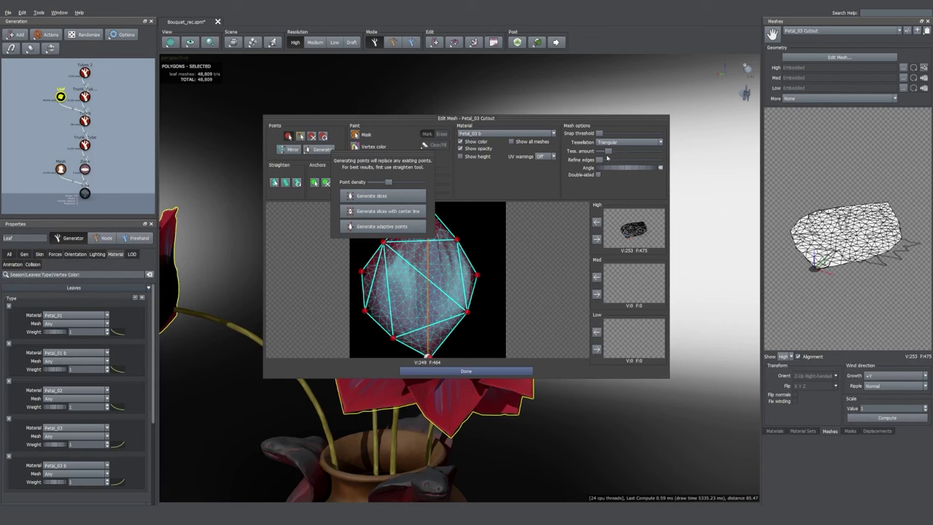
click(515, 190)
drag(607, 151, 604, 161)
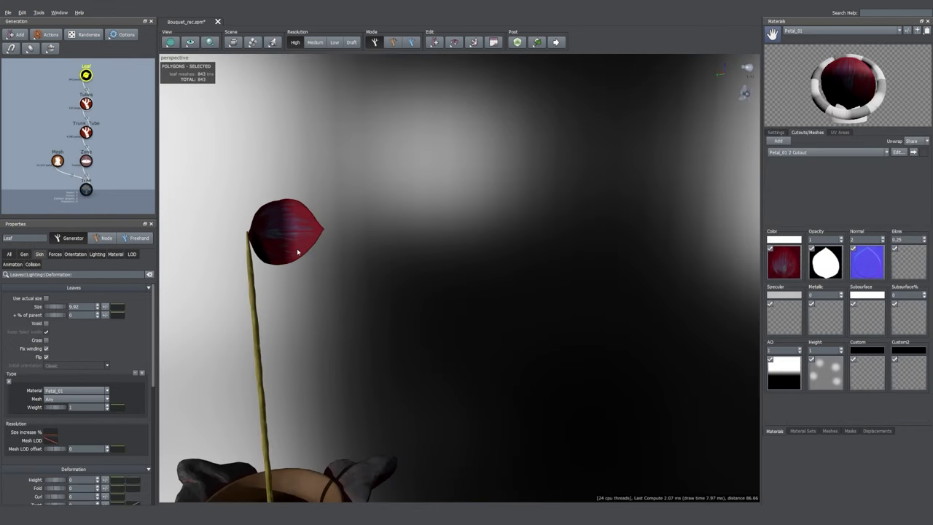
- Set the petal's Right final orientation adjustment to -0.5
middle_drag(296, 250, 406, 274)
scroll(406, 274, up, 2)
drag(406, 274, 366, 277)
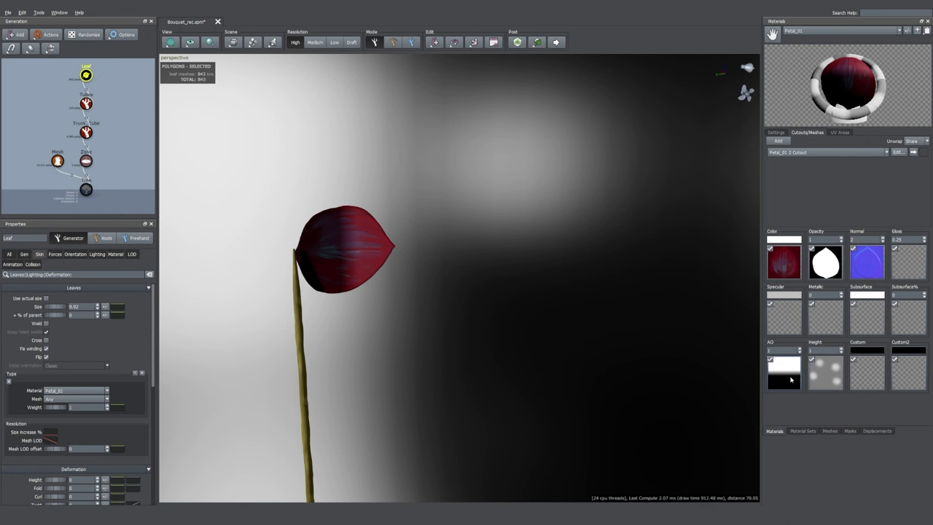
click(359, 253)
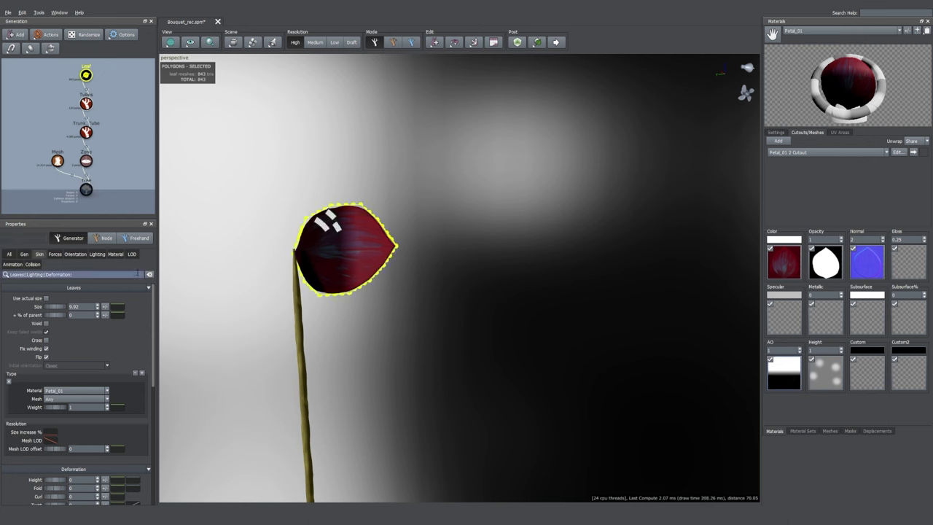
click(9, 254)
click(75, 253)
scroll(73, 326, down, 2)
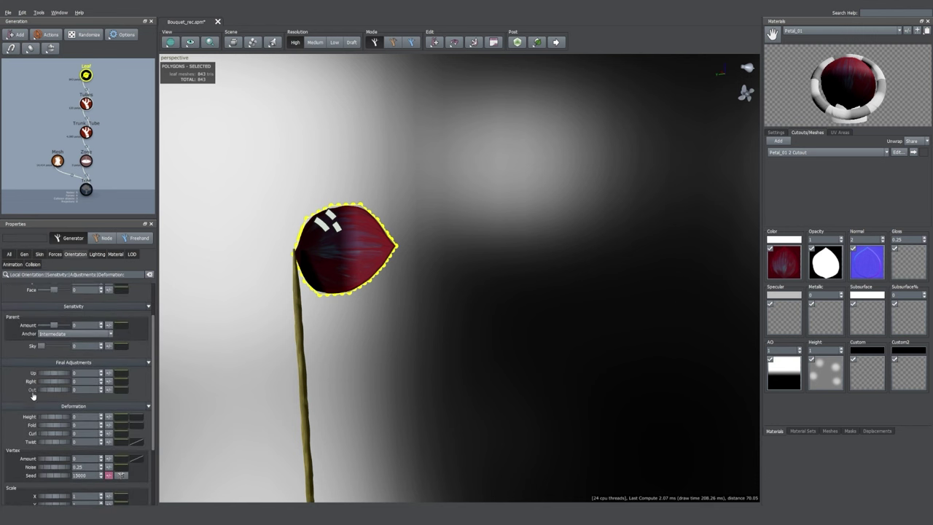
drag(62, 383, 45, 388)
drag(226, 343, 227, 408)
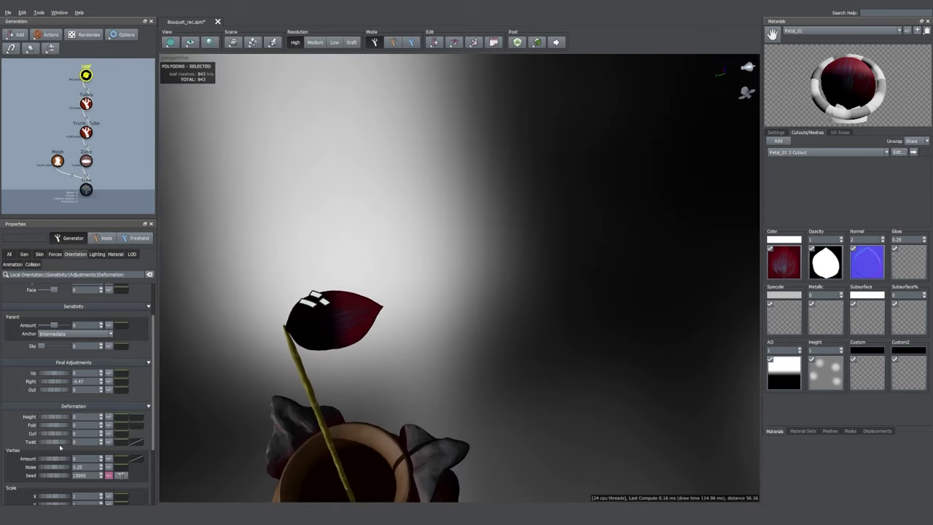
drag(83, 381, 79, 381)
click(87, 381)
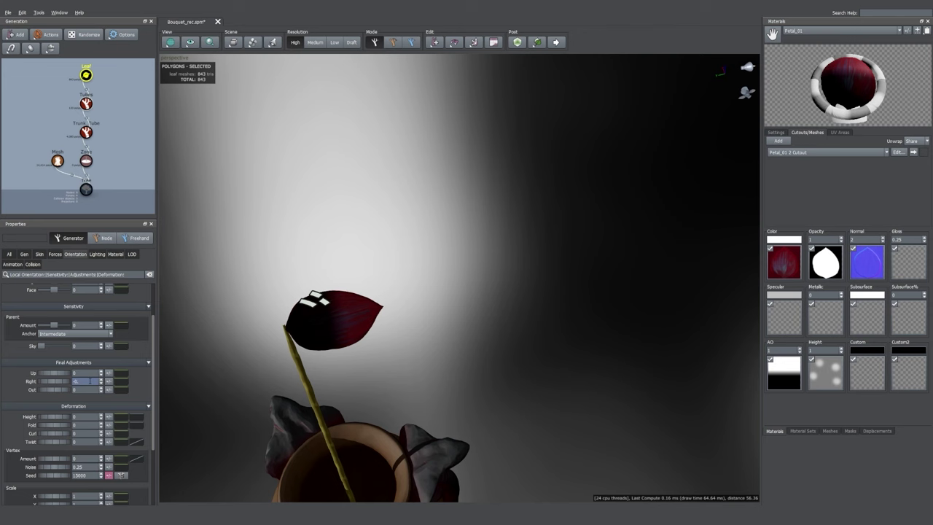
- Tilt the petal upward by setting its Out final adjustment to 0.24
scroll(90, 381, up, 1)
drag(564, 172, 407, 336)
drag(52, 390, 53, 393)
- Switch the petal Leaf generator to Phyllotaxy mode with the Whorled arrangement style
click(9, 253)
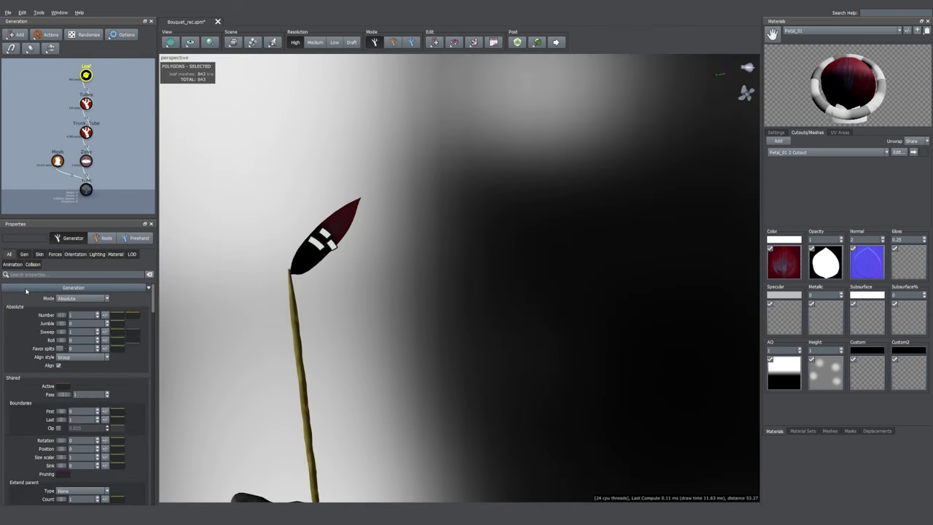
click(83, 298)
click(73, 301)
click(83, 323)
click(82, 376)
drag(406, 340, 383, 371)
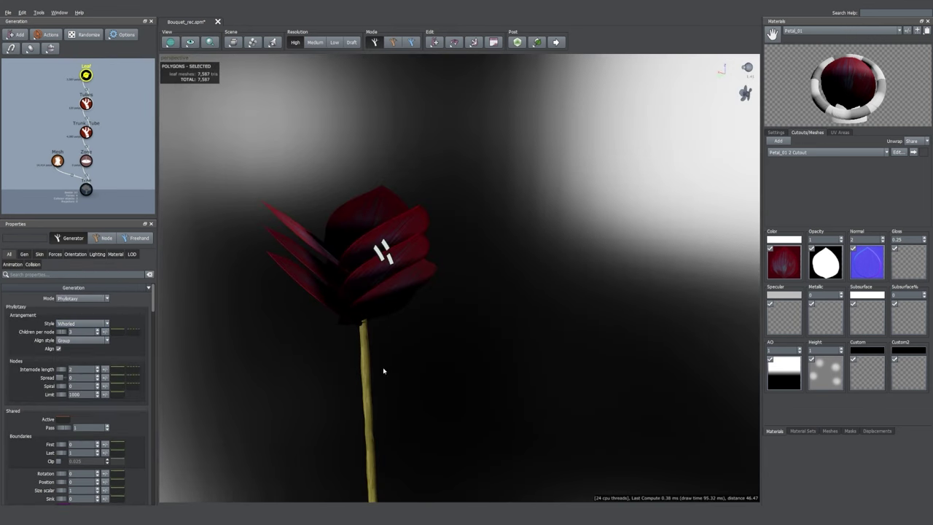
- Soften and lighten the linear gradient of the Petal_01 material's AO map
click(789, 368)
drag(737, 263, 693, 194)
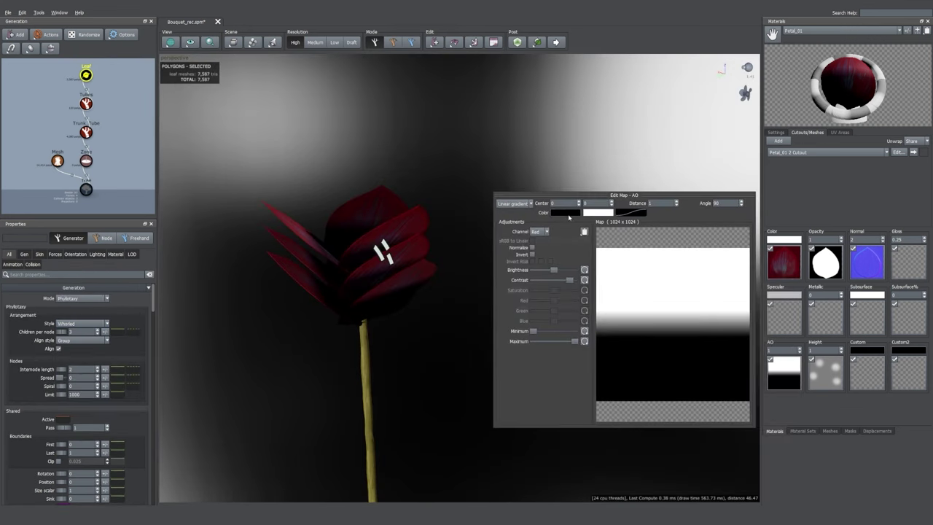
click(569, 215)
drag(581, 255, 588, 257)
click(452, 328)
- Set the petals' internode length to 0.7 and their spiral to 2.25
click(386, 279)
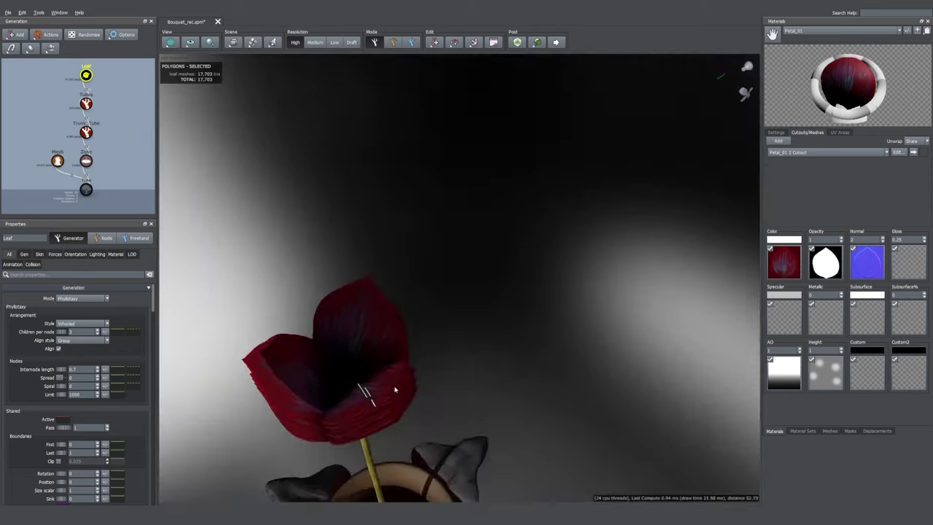
drag(395, 389, 406, 291)
drag(57, 391, 182, 359)
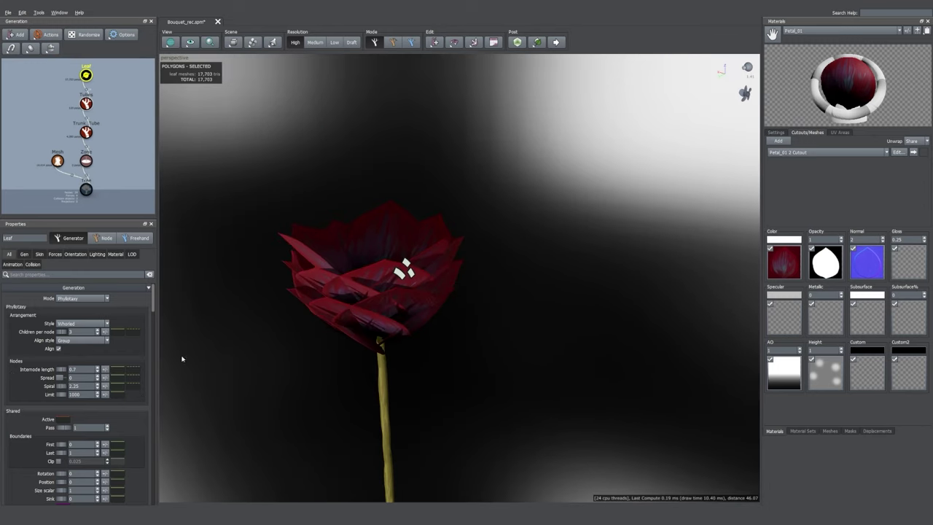
- Add points to the leaf size parent curve and bend its end downward so the uppermost petals get smaller
click(370, 321)
click(75, 255)
scroll(131, 348, down, 2)
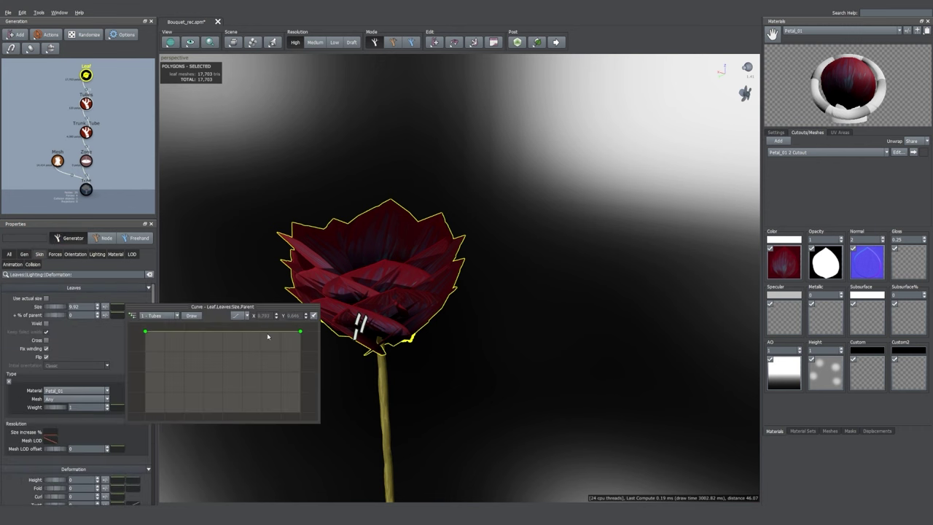
click(274, 332)
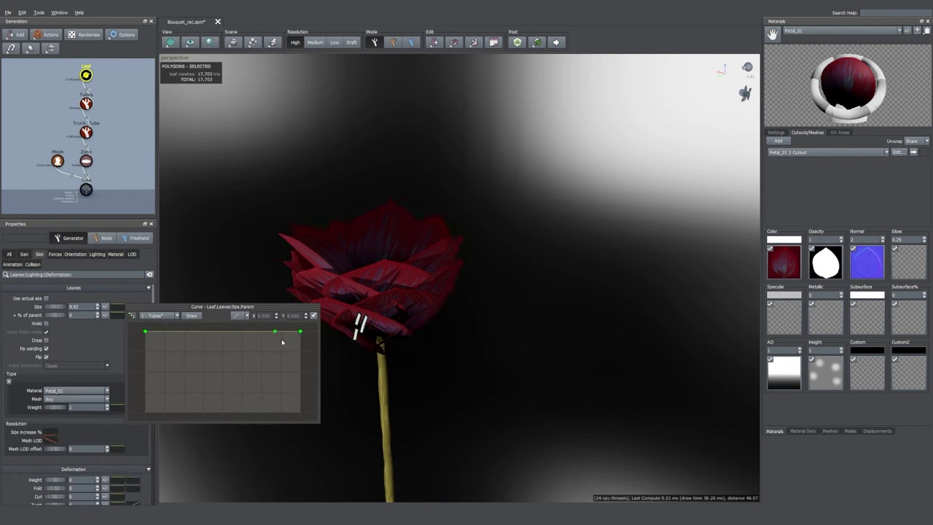
drag(299, 332, 269, 338)
click(245, 333)
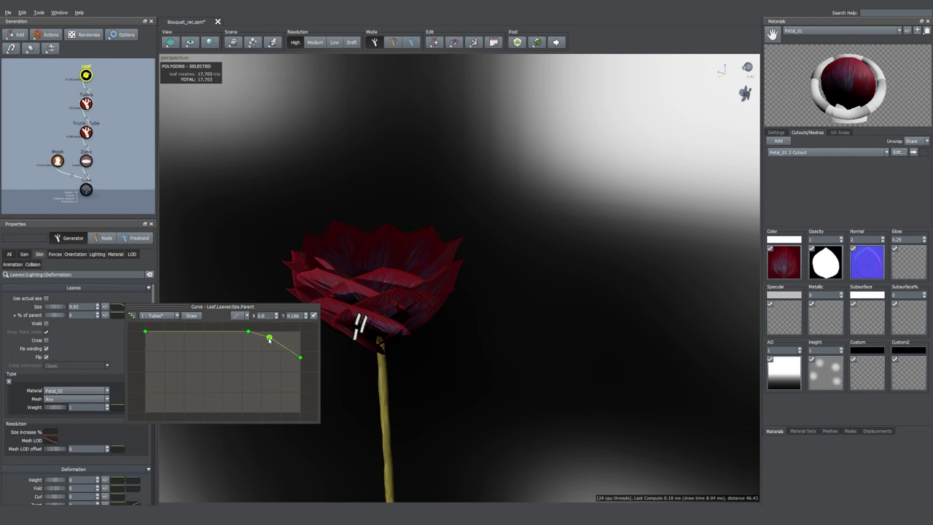
- Deform the petals with a fold of -0.17 and a curl of 0.1
click(75, 253)
scroll(47, 389, down, 5)
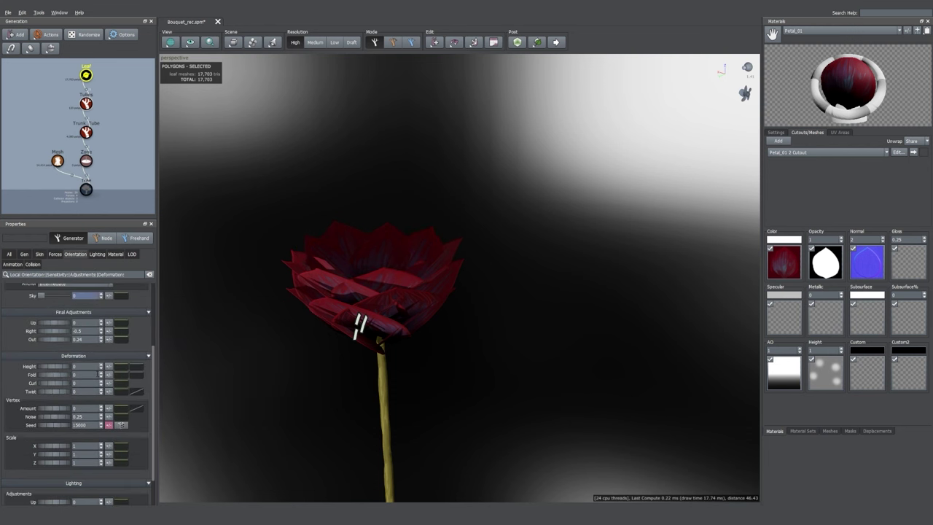
mouse_move(52, 383)
mouse_down()
mouse_move(61, 384)
mouse_move(49, 378)
mouse_move(43, 392)
mouse_up()
mouse_move(372, 405)
mouse_down()
mouse_move(376, 424)
mouse_move(373, 412)
mouse_up()
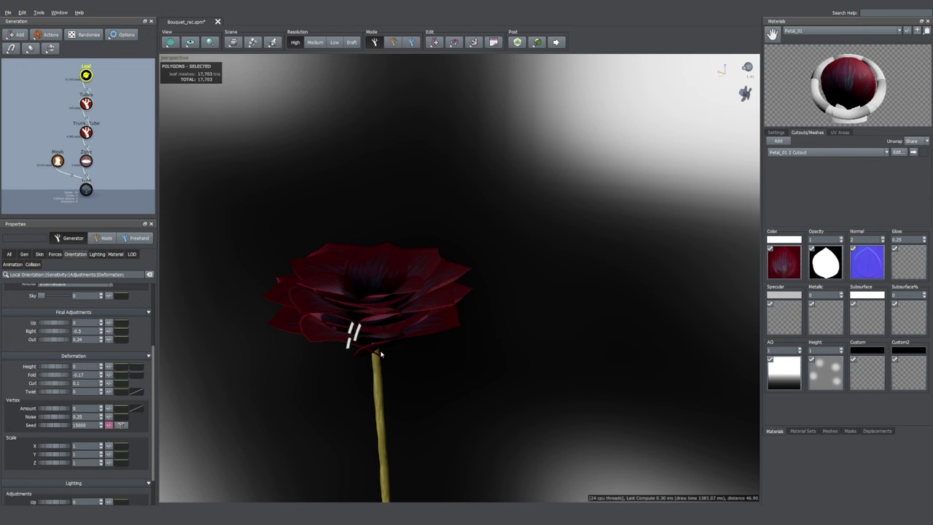
- Lower the start of the petals' Out adjustment parent curve to open the lower petals, and set Out to 0.33
click(121, 341)
mouse_move(303, 364)
mouse_down()
mouse_move(304, 384)
mouse_move(301, 367)
mouse_up()
drag(150, 364, 149, 424)
drag(55, 340, 58, 341)
drag(395, 377, 468, 272)
click(421, 312)
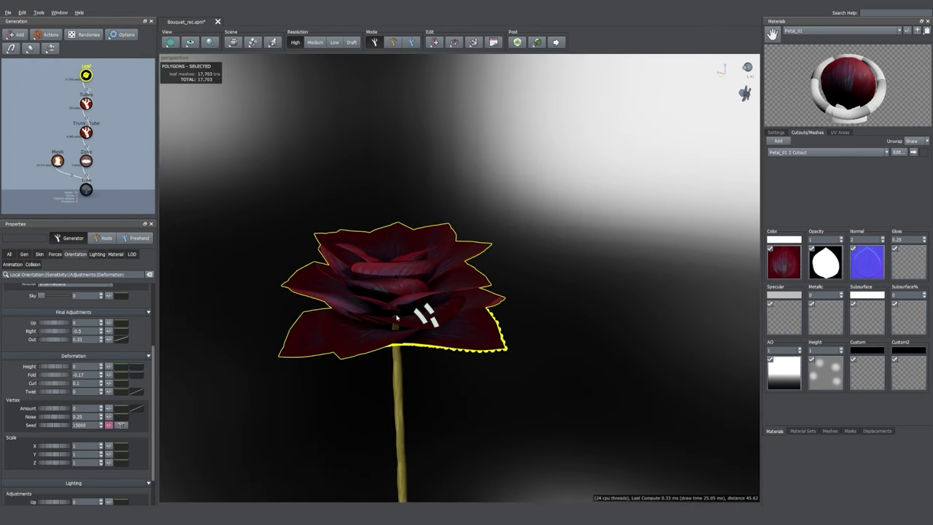
- Examine the height map of the Petal_01 material and reselect the petals
click(822, 374)
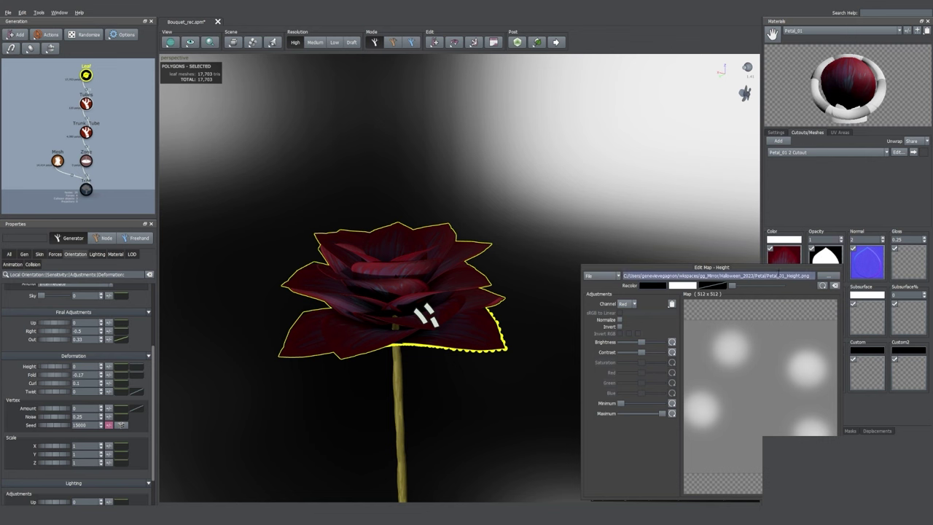
drag(779, 267, 554, 116)
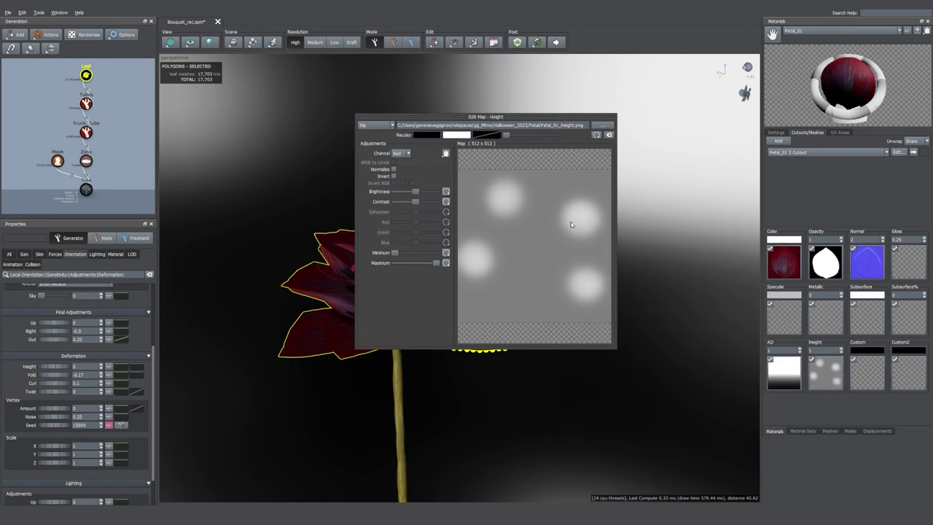
key(Escape)
click(373, 296)
click(372, 295)
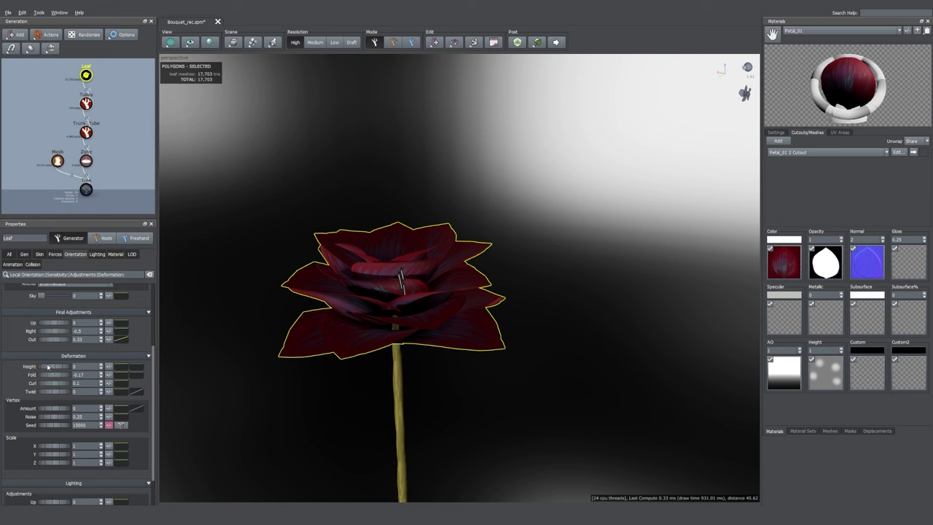
- Set the petals' height deformation to 0.13
drag(43, 369, 50, 371)
drag(468, 337, 437, 350)
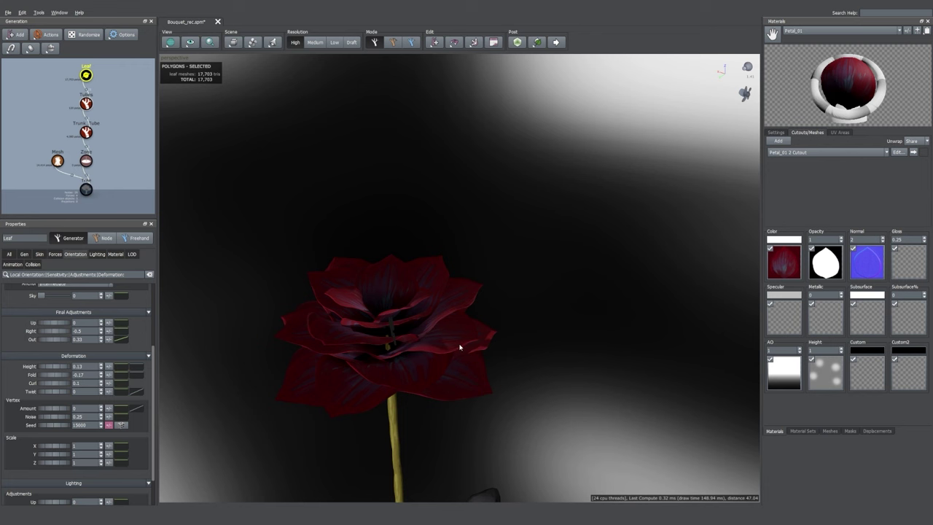
drag(467, 338, 445, 340)
- Select the Trunk_Tube stem and increase its number of generated stems to 4
click(403, 330)
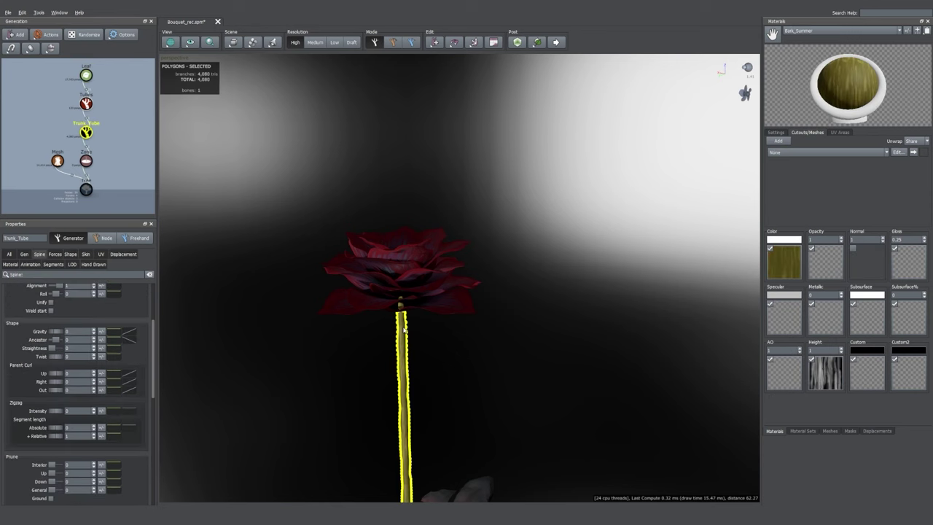
middle_drag(403, 330, 444, 233)
scroll(297, 246, down, 3)
drag(297, 245, 485, 240)
scroll(485, 239, down, 4)
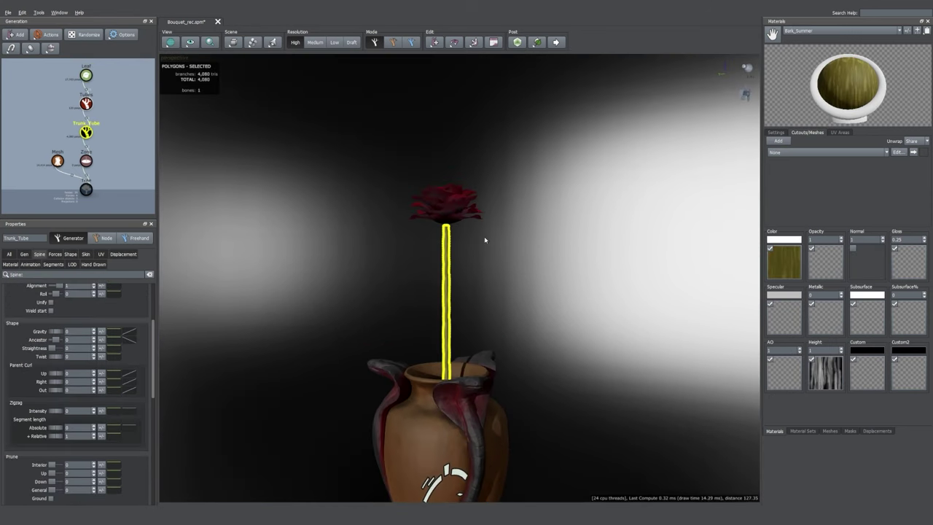
scroll(450, 212, up, 3)
drag(449, 212, 419, 267)
click(8, 253)
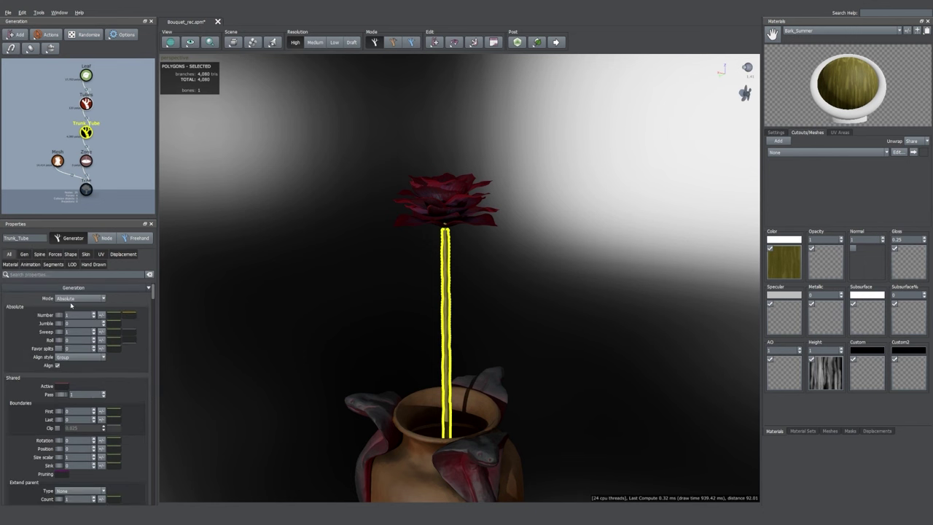
click(73, 300)
click(1, 294)
drag(58, 318, 74, 318)
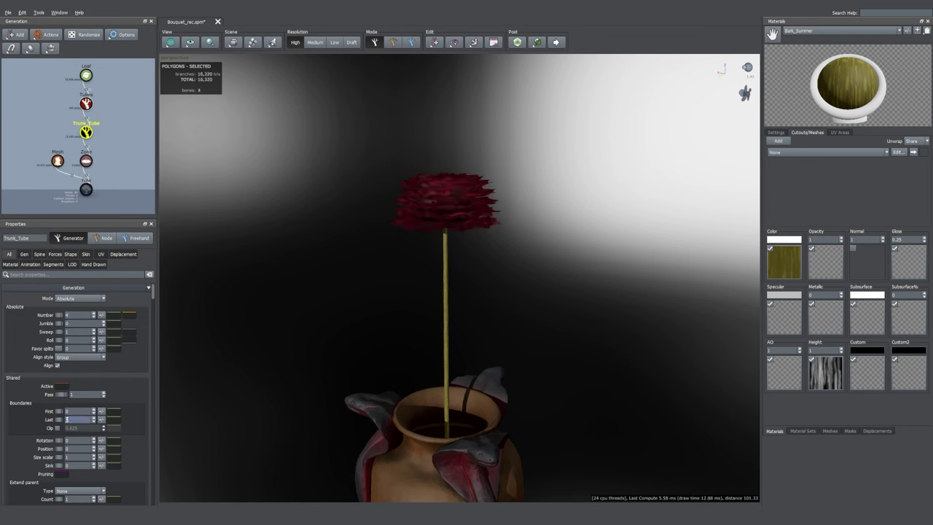
- Spread the stems around the vase opening with a last boundary of 1 and a first boundary of 0.06
text(1)
key(Return)
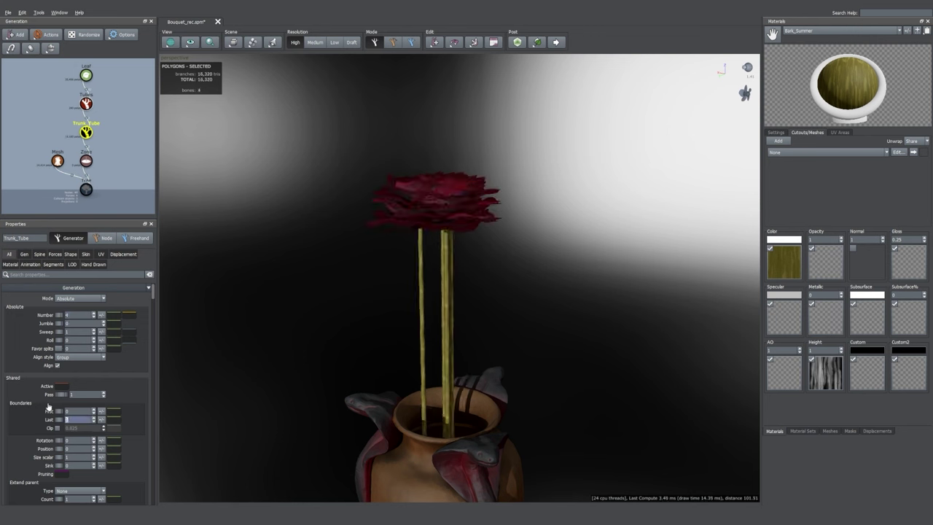
drag(59, 414, 94, 419)
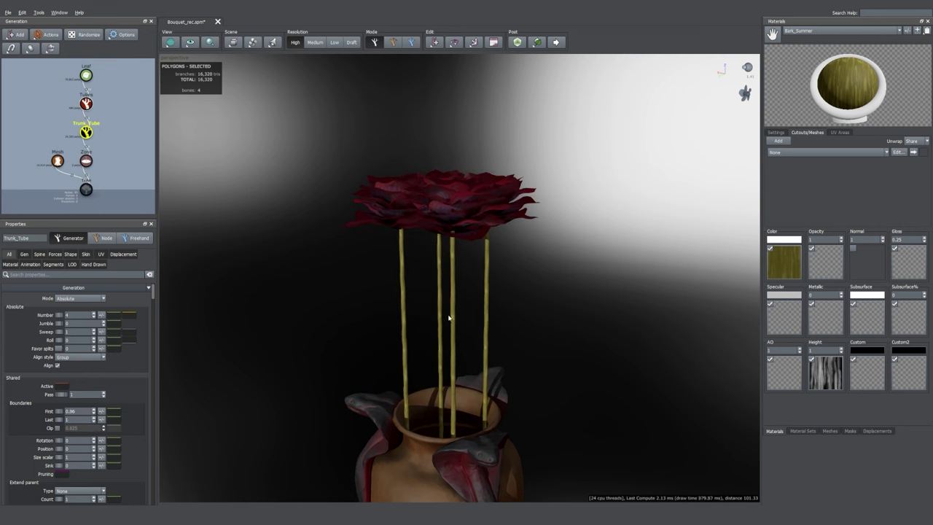
- Bend the stems outward by setting their Parent Curl Out value to 0.32
click(40, 253)
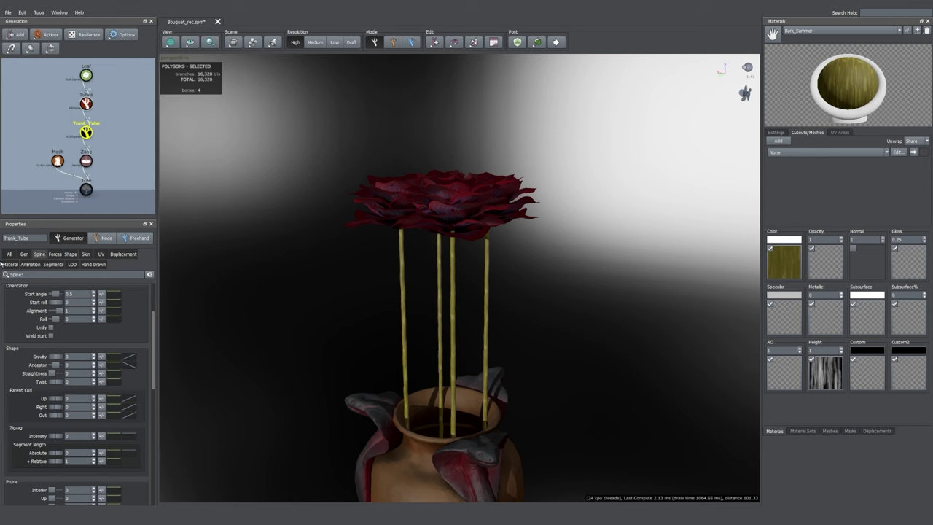
drag(52, 416, 438, 348)
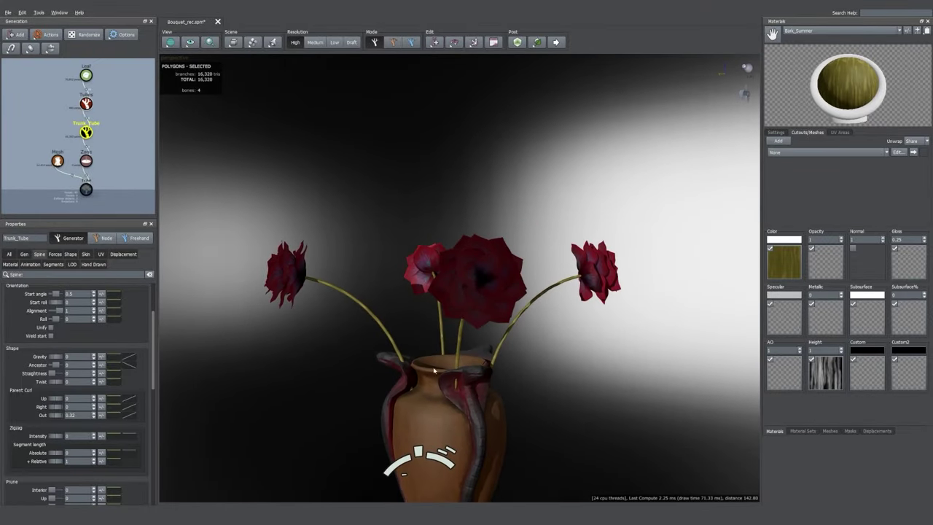
drag(605, 171, 546, 281)
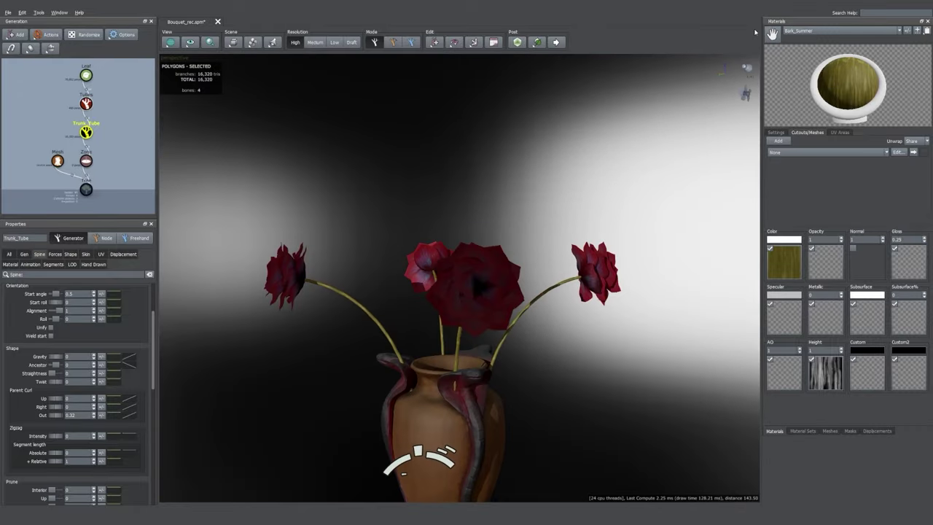
- Select the scene light and rotate its direction slightly
click(745, 69)
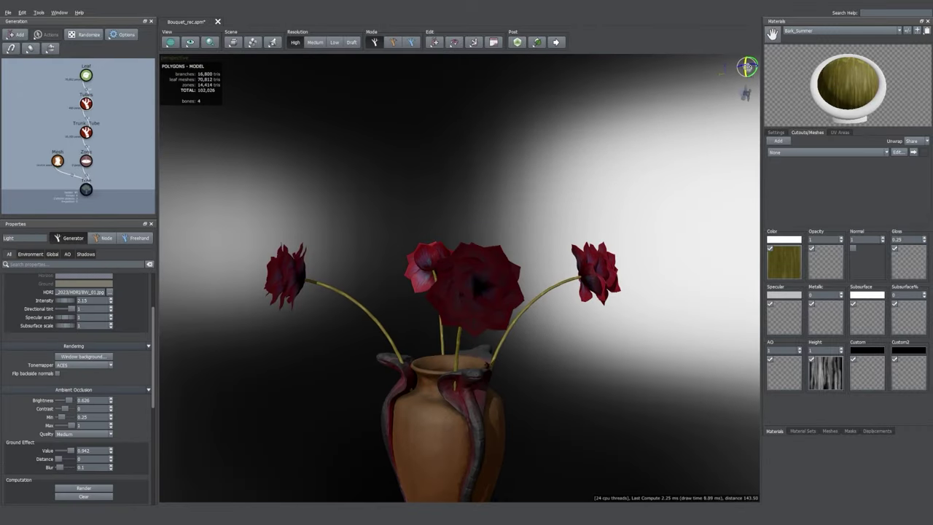
drag(749, 72, 767, 66)
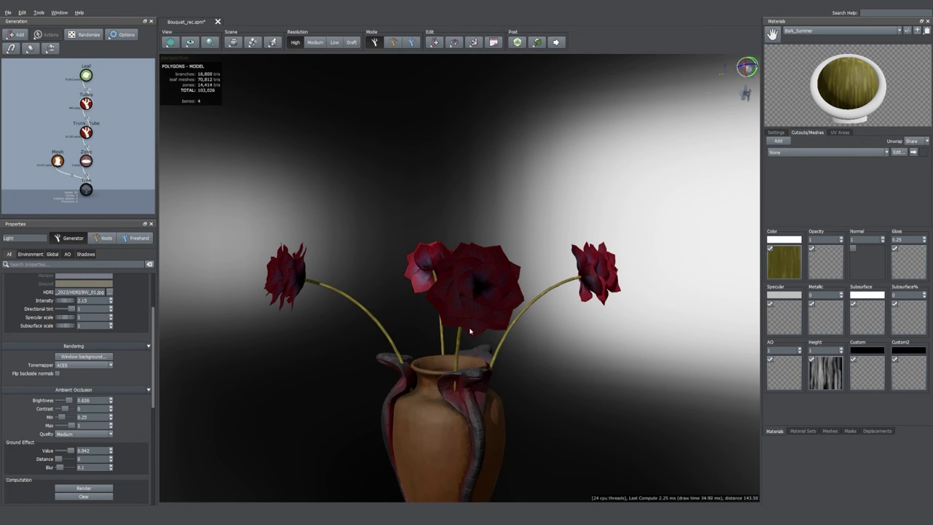
- Reshape the stems' Parent Curl Out profile curve so it stays at zero for the lower part and rises steeply near the middle
click(458, 340)
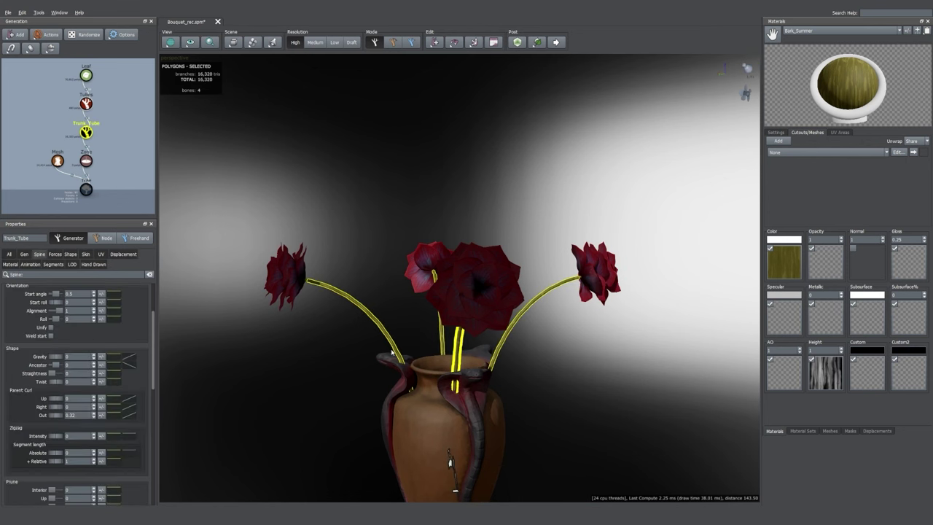
click(130, 417)
click(218, 457)
drag(217, 456, 226, 435)
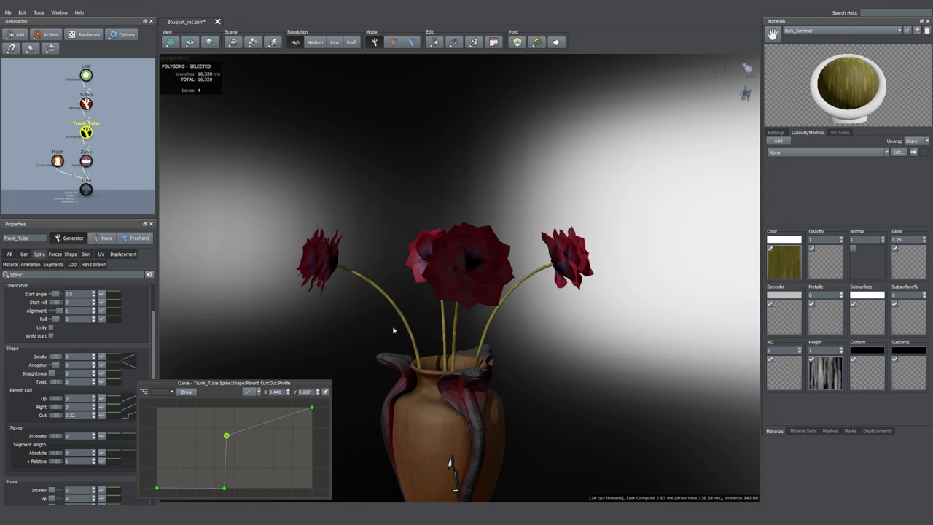
- Select the petals and enlarge them to a Size of 15.45
click(469, 265)
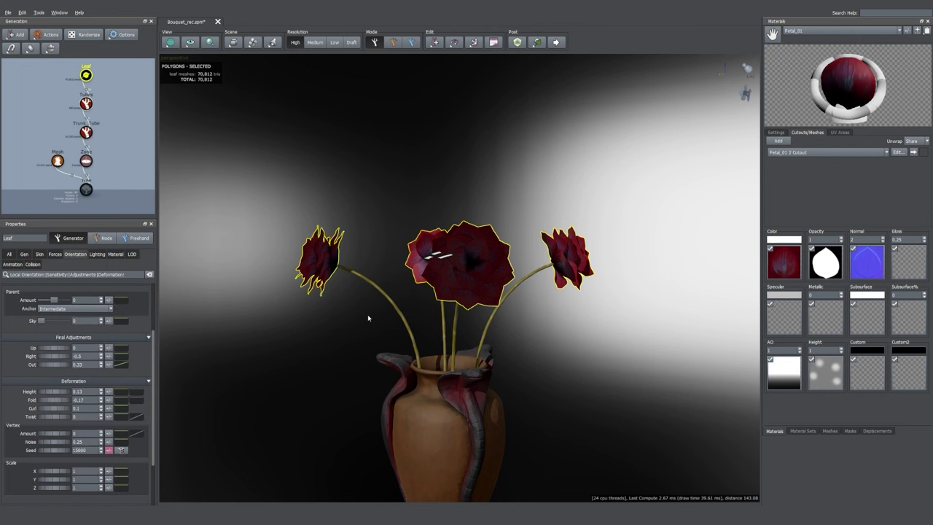
click(39, 255)
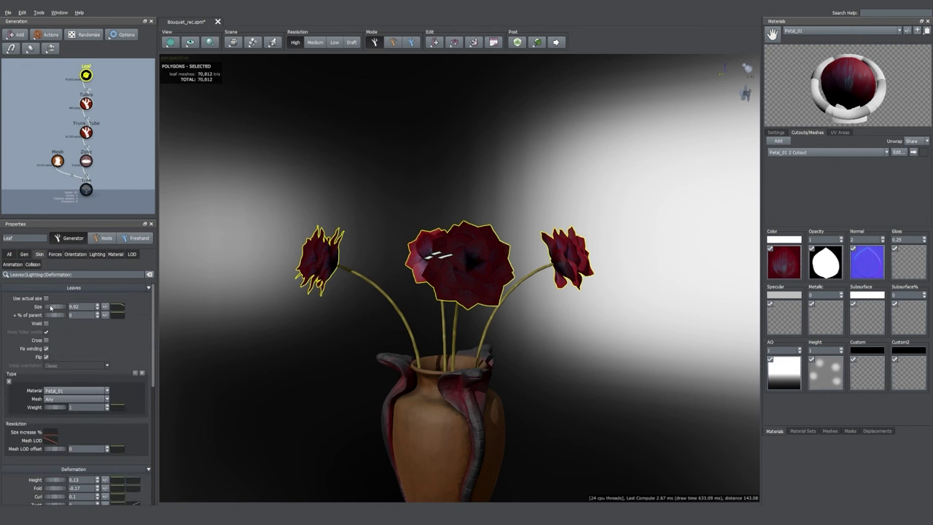
click(84, 306)
drag(49, 310, 337, 345)
scroll(588, 347, down, 3)
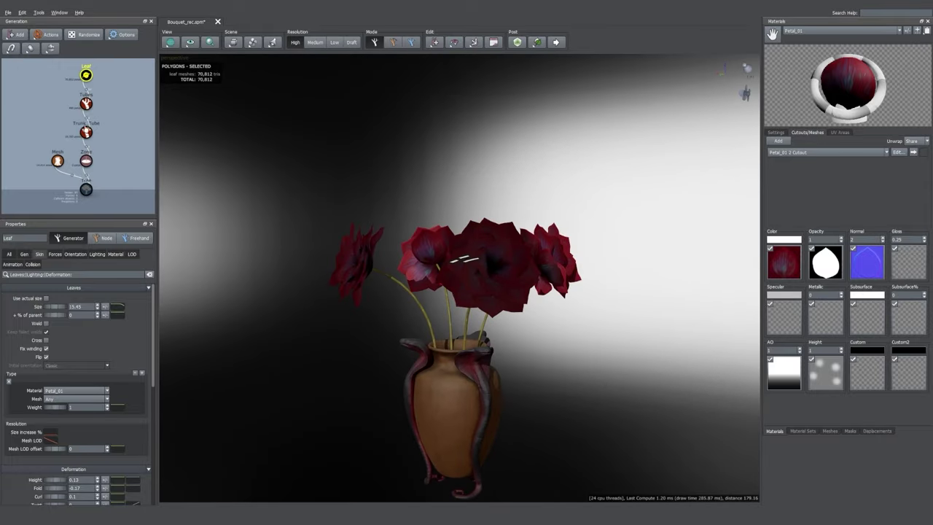
- Add random variance to the absolute spine length of the Tubes generator
click(86, 104)
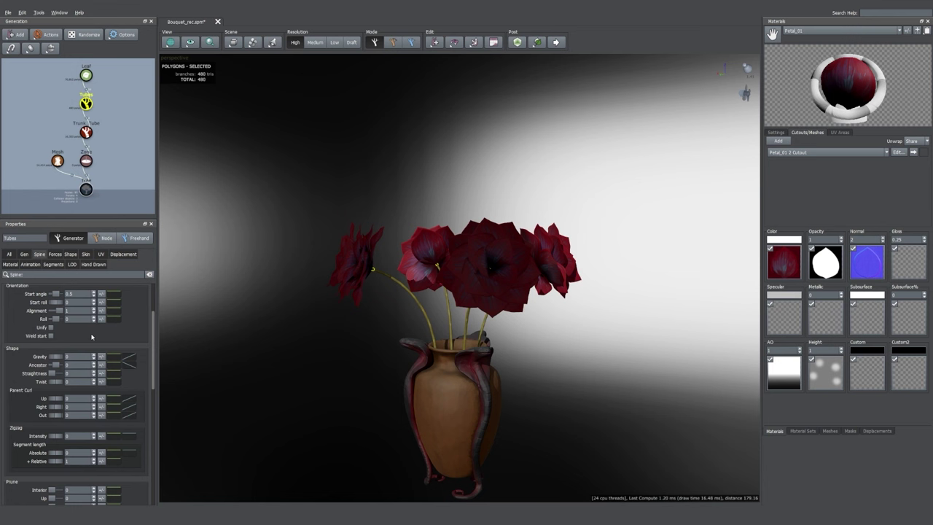
click(38, 253)
click(101, 306)
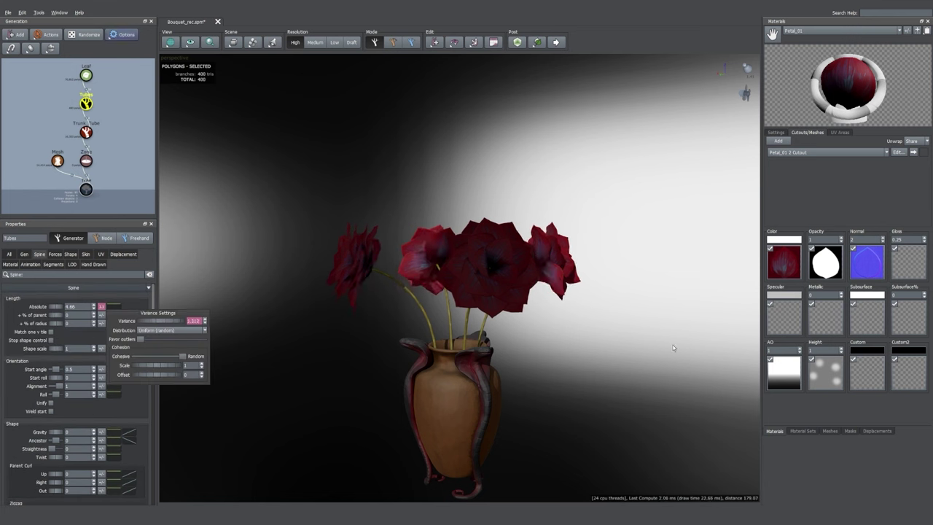
scroll(98, 411, down, 3)
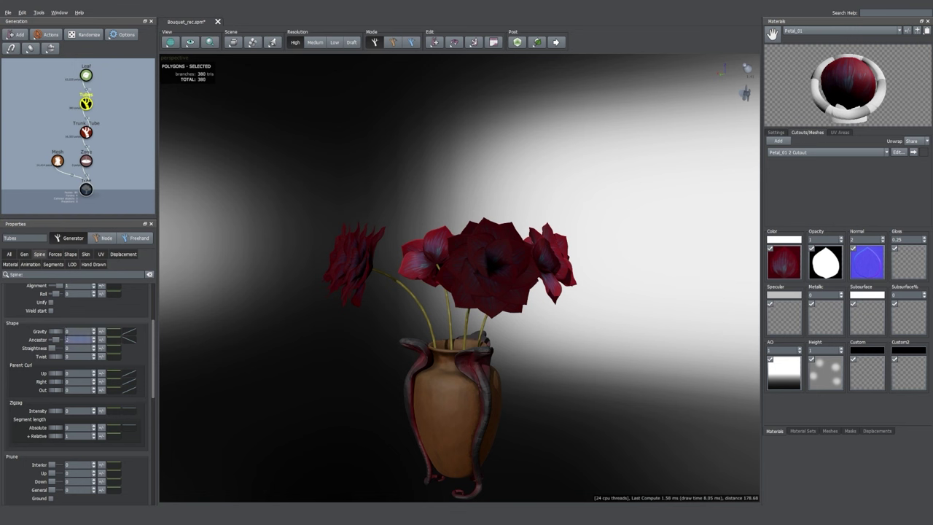
- Add a variance of 0.1 to the Trunk_Tube generator's Parent Curl Out value
click(87, 134)
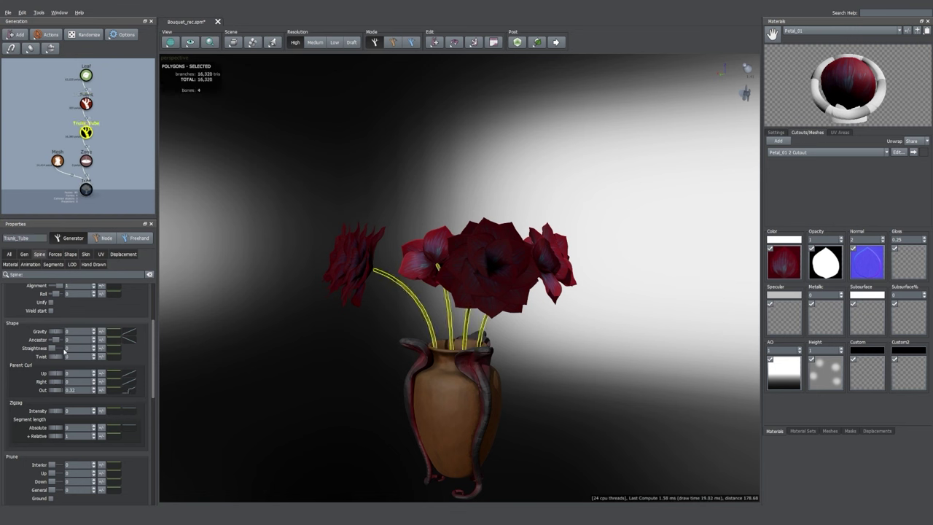
click(103, 391)
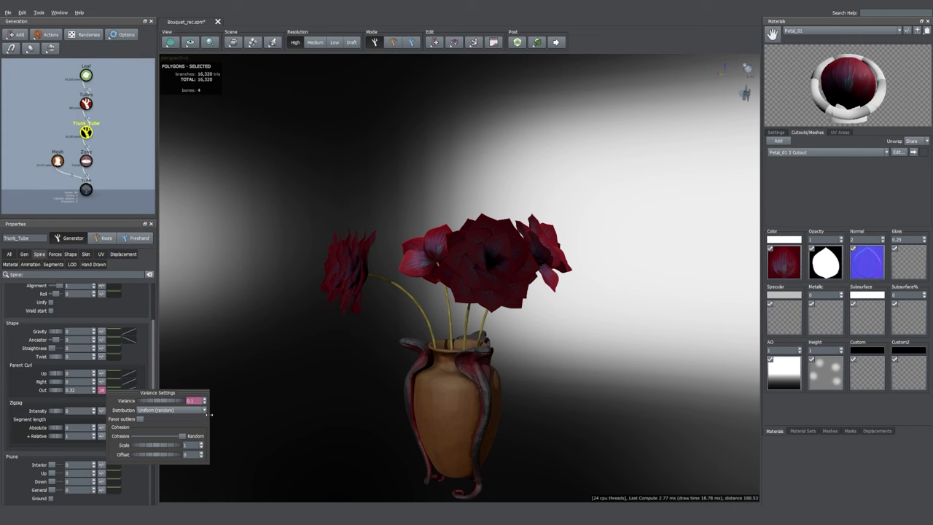
drag(527, 346, 515, 360)
scroll(514, 360, up, 3)
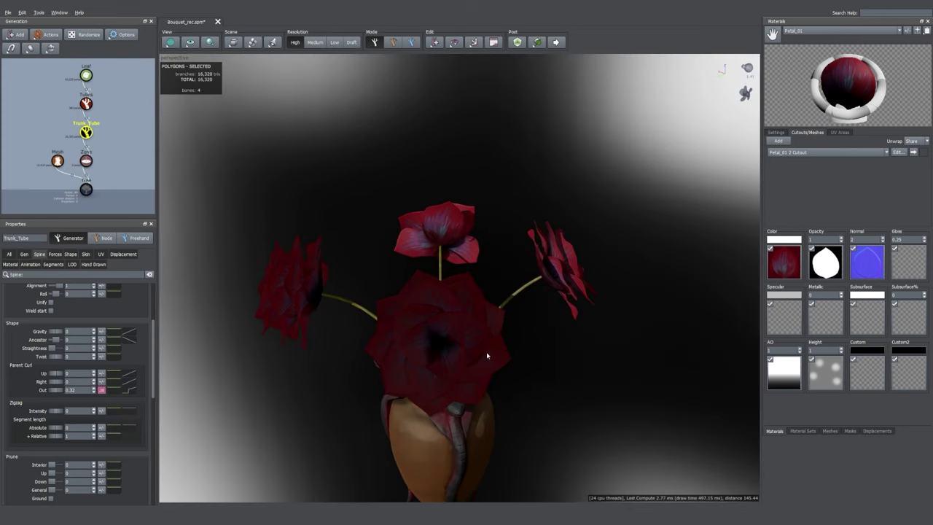
- Set the petals' Right final adjustment to -1.55 and their deformation to Fold 0.19 and Curl -0.09
click(487, 356)
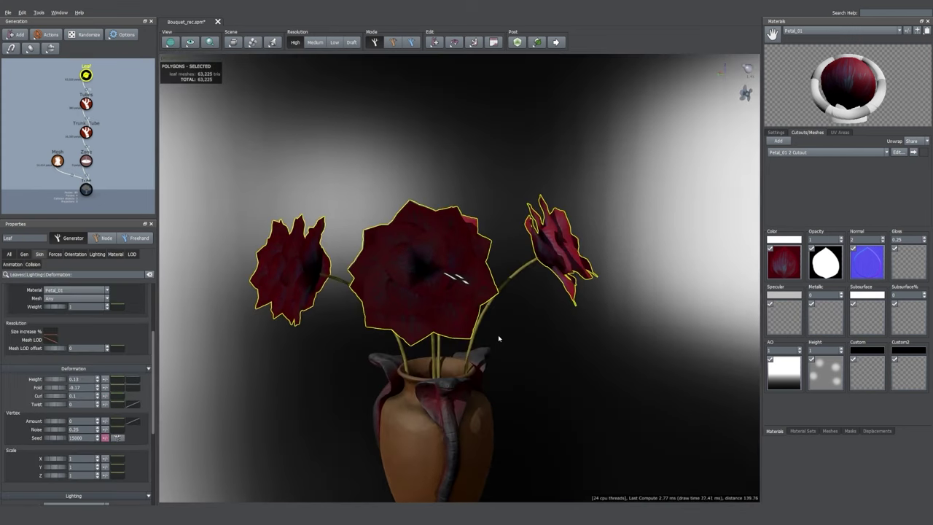
click(75, 255)
drag(64, 435, 26, 437)
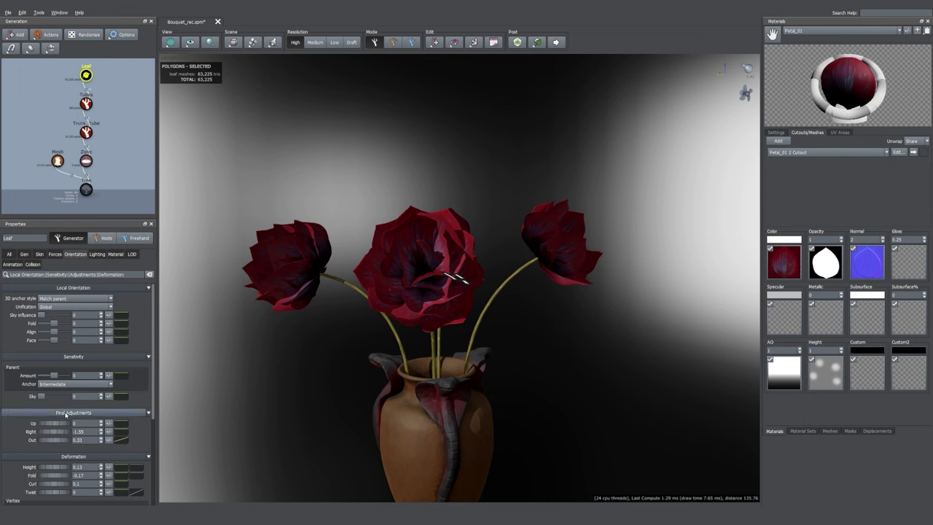
mouse_move(62, 475)
mouse_down()
mouse_move(75, 479)
mouse_move(52, 483)
mouse_up()
drag(442, 362, 428, 395)
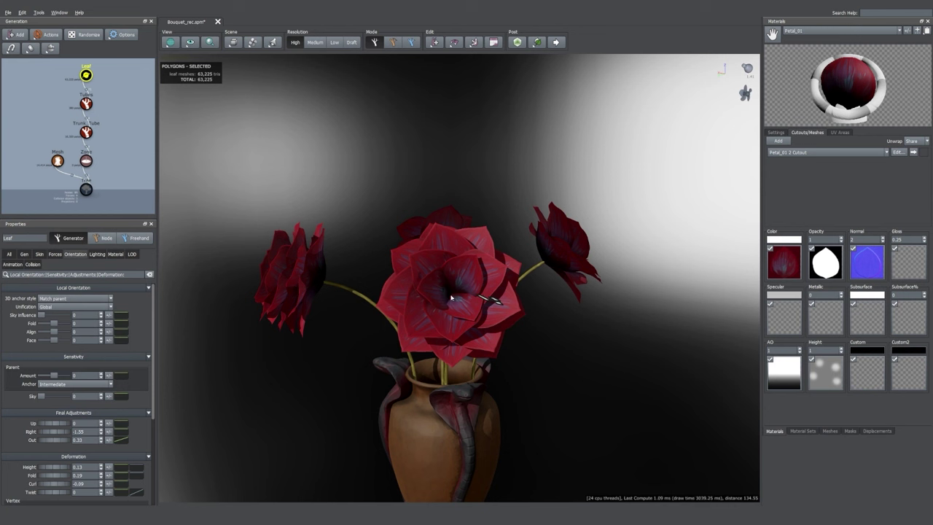
click(447, 297)
scroll(57, 438, down, 4)
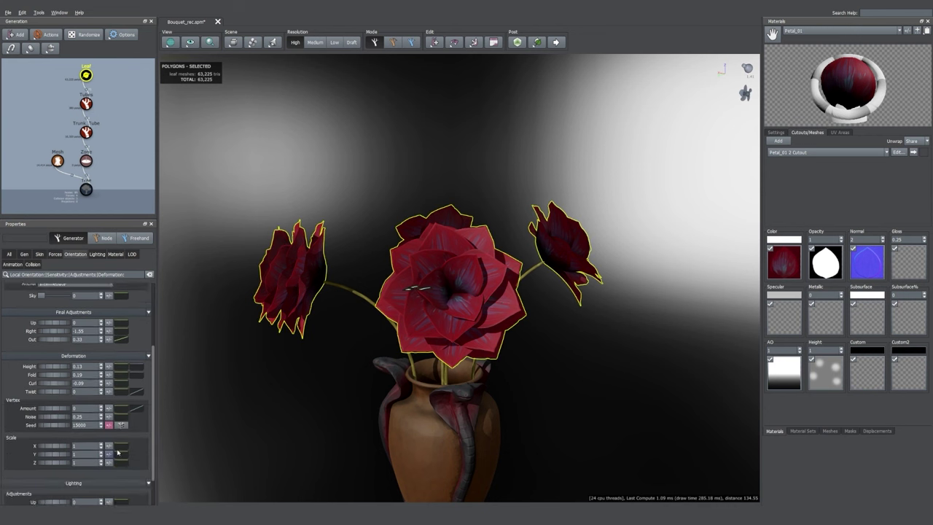
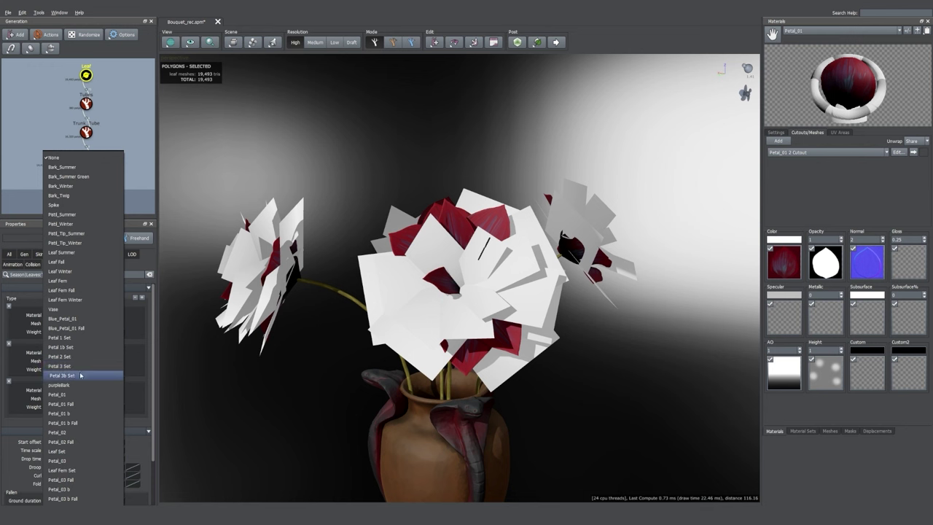
- Assign the Petal_01 b material to the petals' second type and Petal_02 to their third type
click(79, 414)
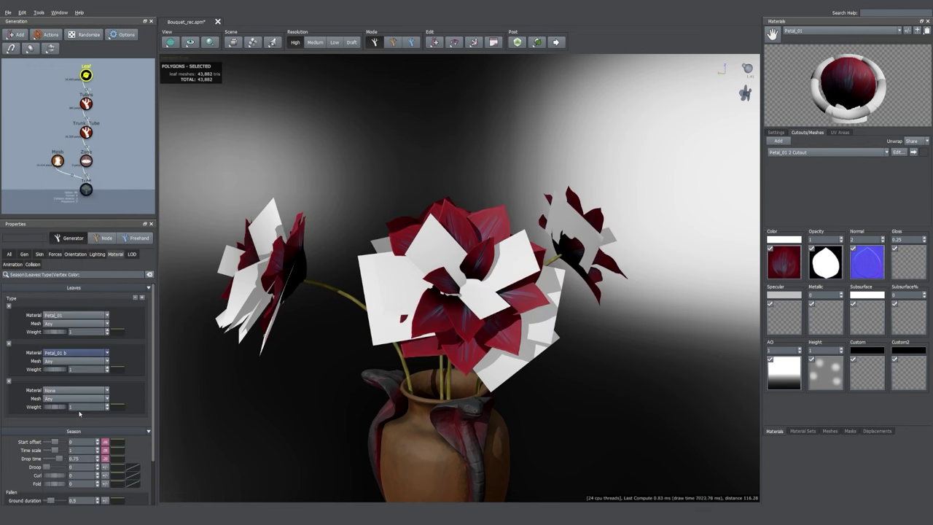
click(83, 393)
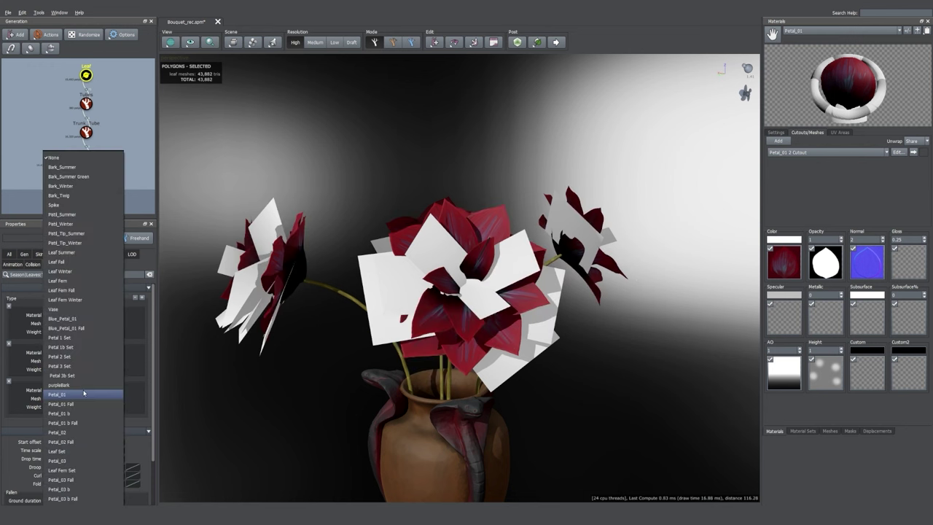
click(80, 432)
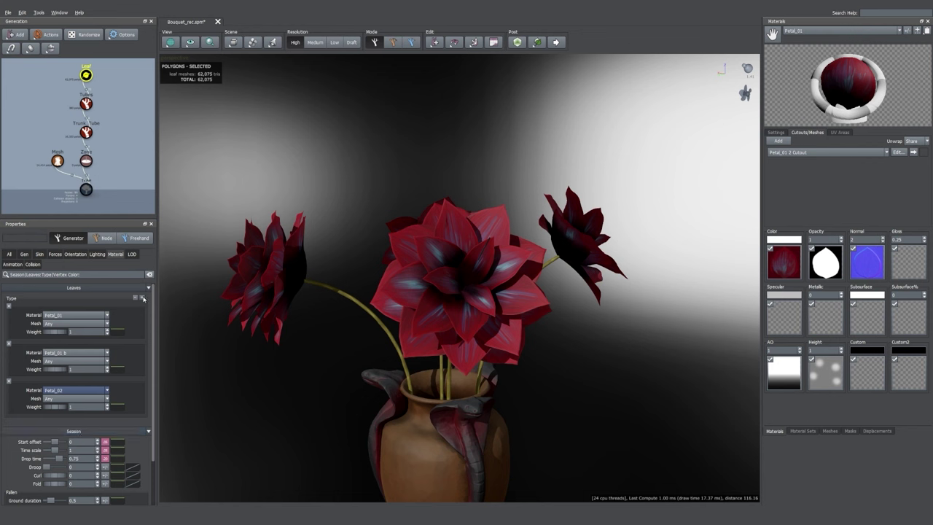
- Add two more leaf types to the petals and assign them the Petal_03 and Petal_03 b materials
click(143, 298)
scroll(80, 350, down, 2)
click(72, 355)
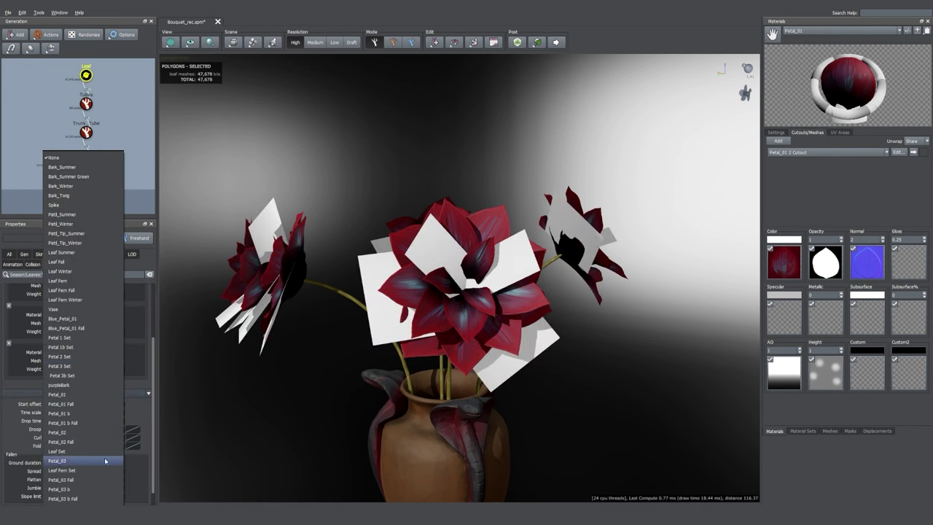
click(80, 460)
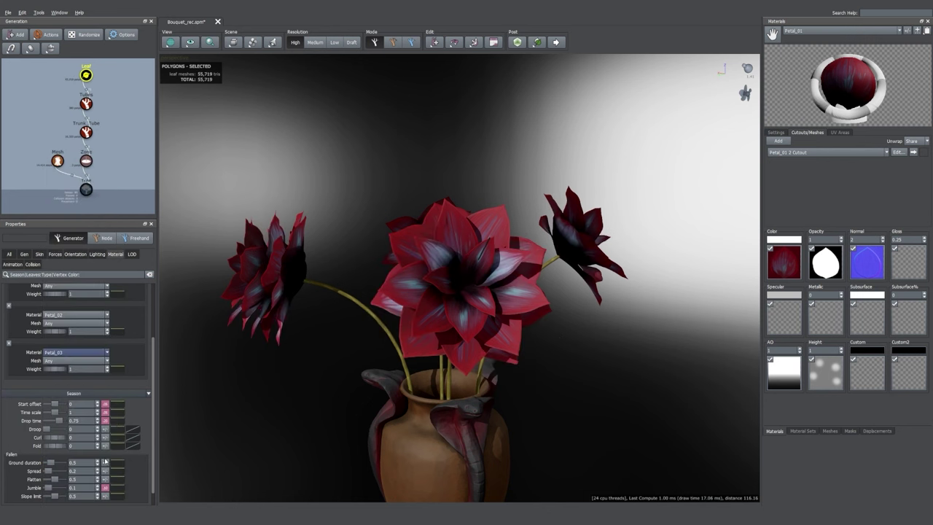
scroll(146, 291, up, 3)
click(144, 298)
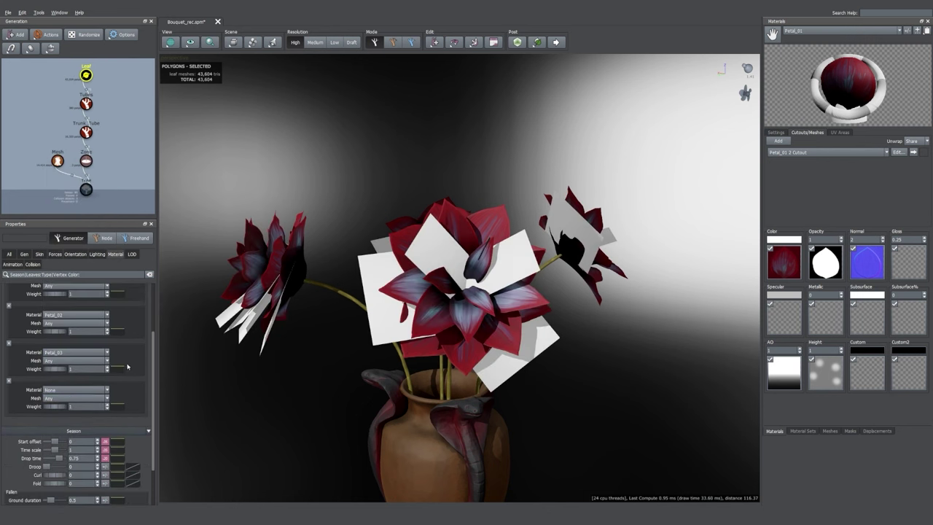
click(73, 398)
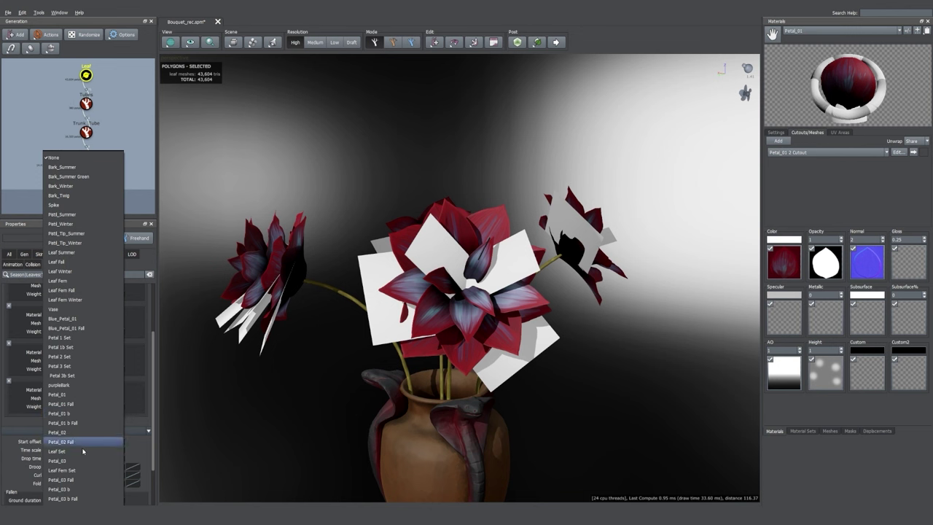
click(62, 489)
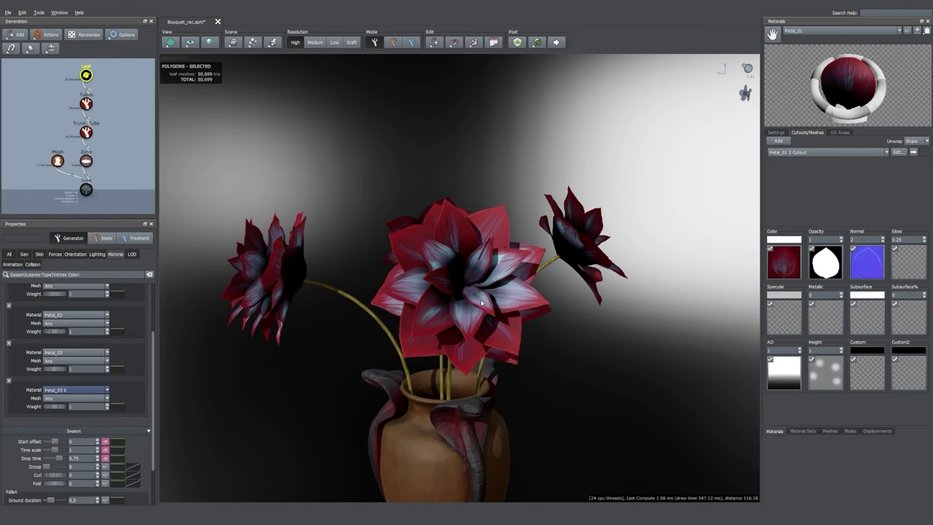
- Apply the Exp growth preset to the weight parent curves of the Petal_03 b and Petal_03 types
click(481, 302)
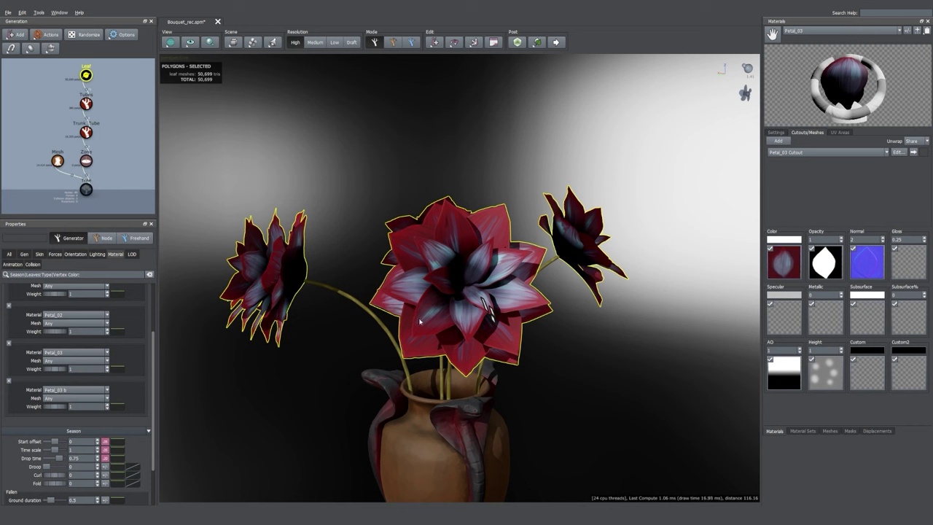
click(117, 406)
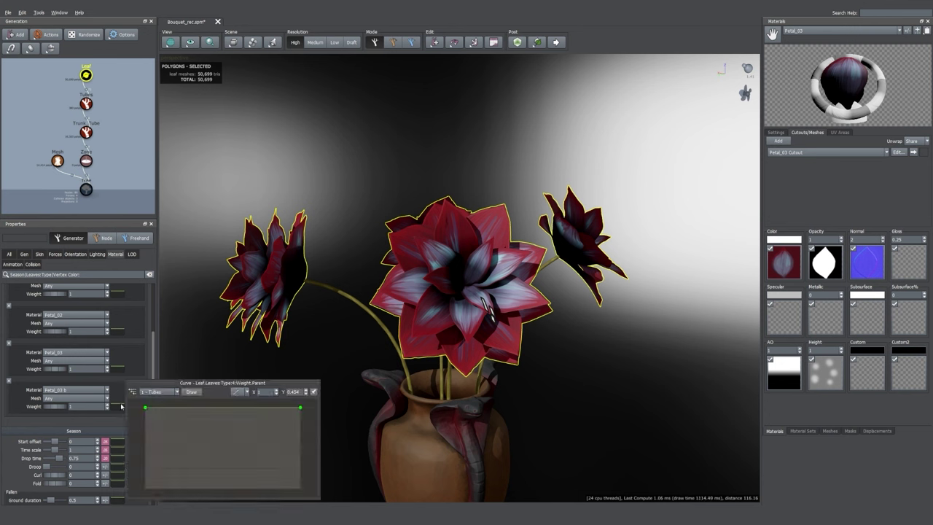
click(232, 391)
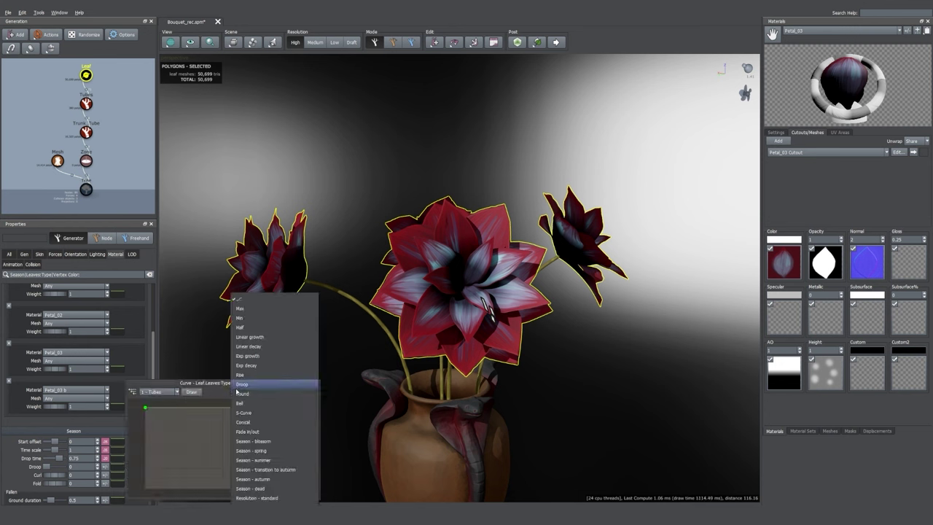
click(262, 356)
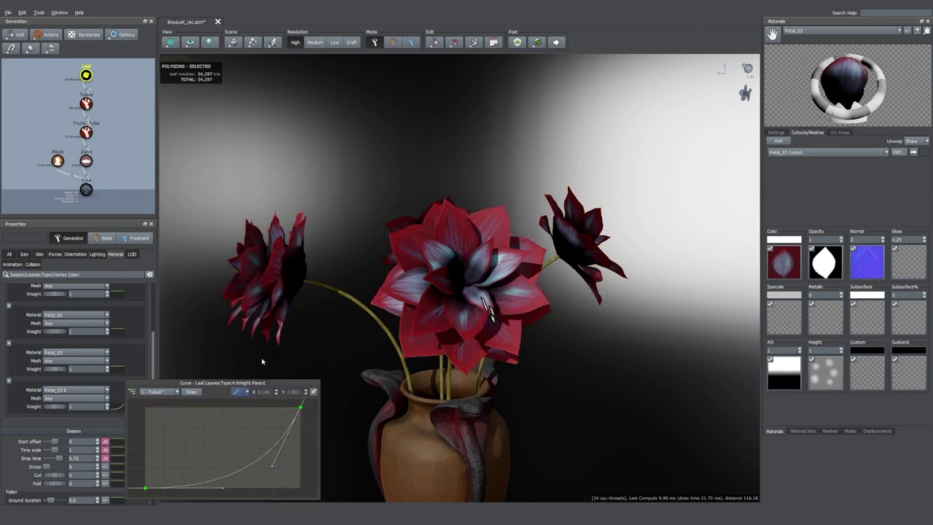
click(117, 369)
click(236, 378)
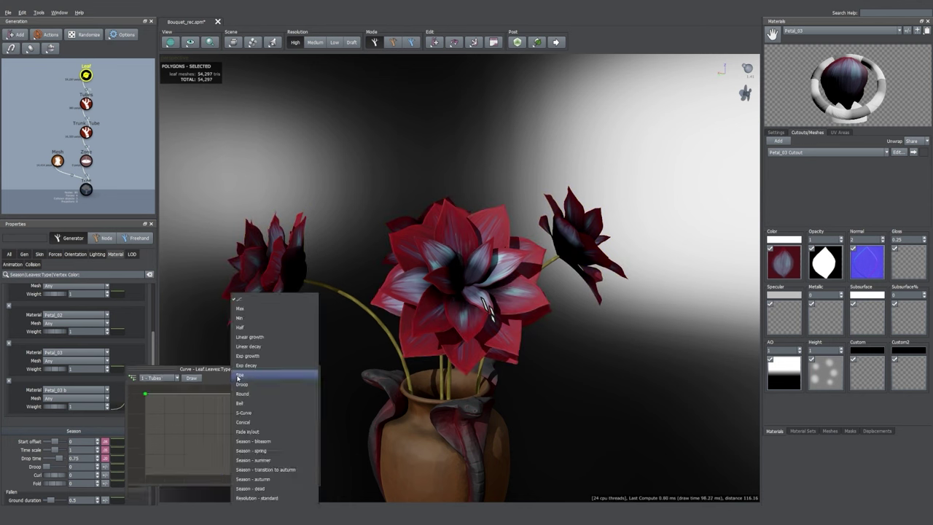
click(256, 358)
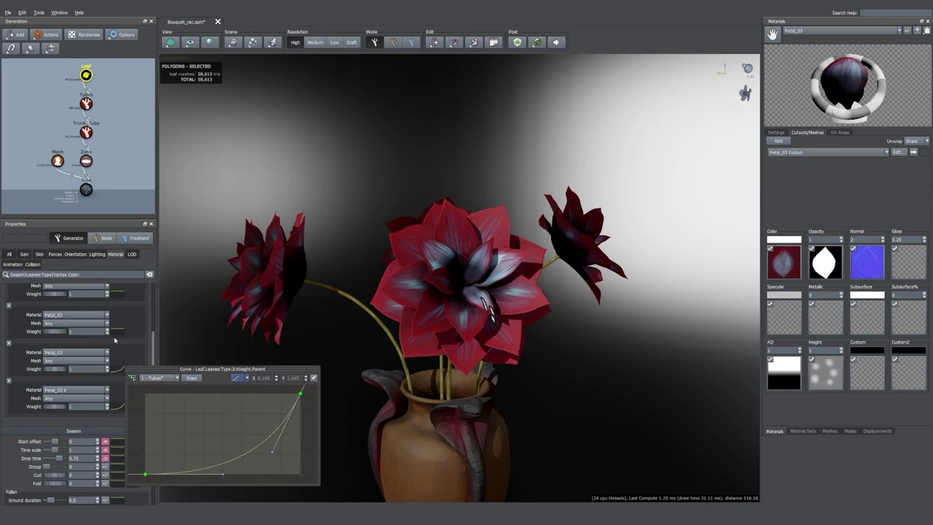
- Apply the Exp decay preset to the Petal_02 weight curve and give Petal_01 b and Petal_01 the same decaying curve
click(118, 332)
click(236, 341)
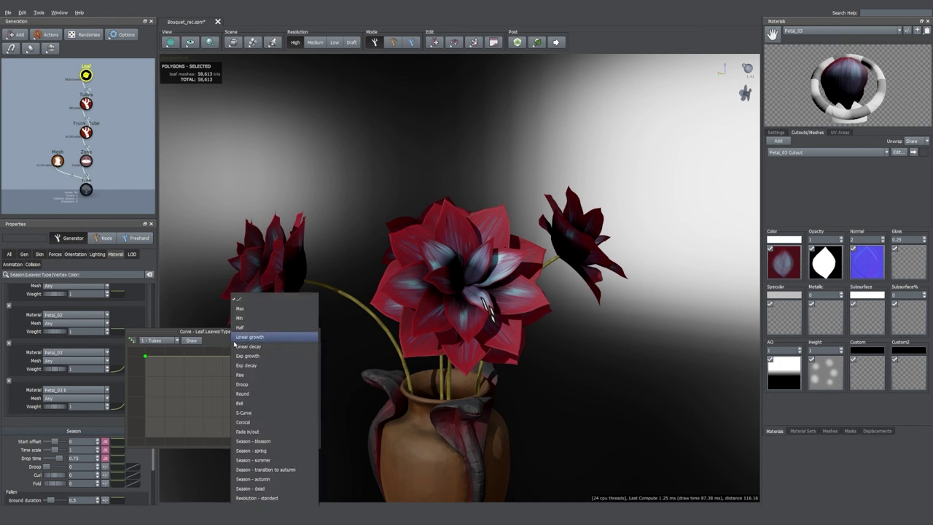
click(264, 368)
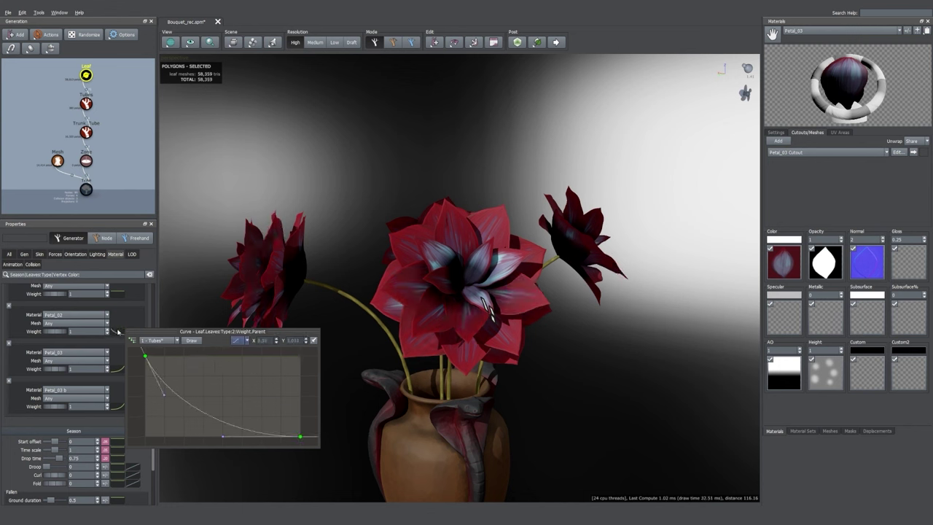
scroll(135, 322, up, 2)
right_click(118, 345)
click(142, 358)
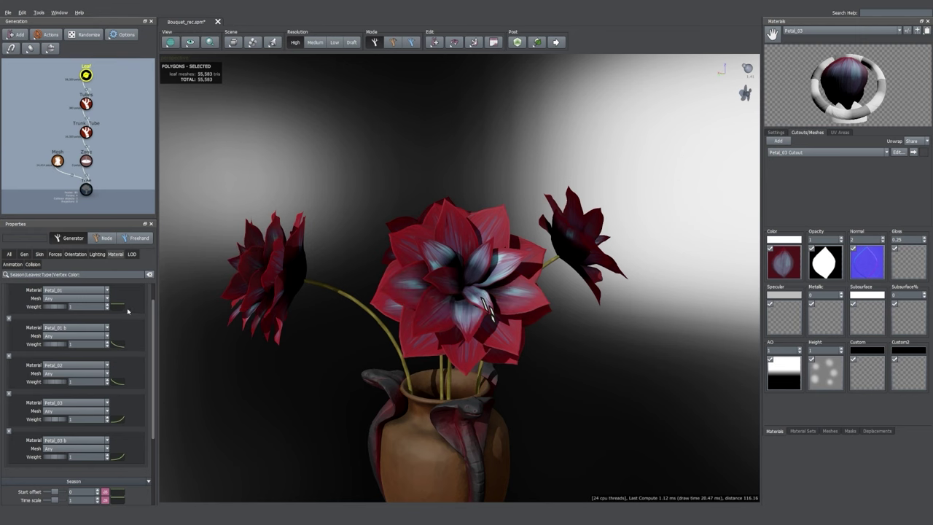
right_click(120, 307)
click(135, 318)
- Add a tube trunk generator as a child of the Tubes generator at the flower stem tips
mouse_move(439, 357)
mouse_down()
mouse_move(444, 362)
mouse_move(443, 348)
mouse_up()
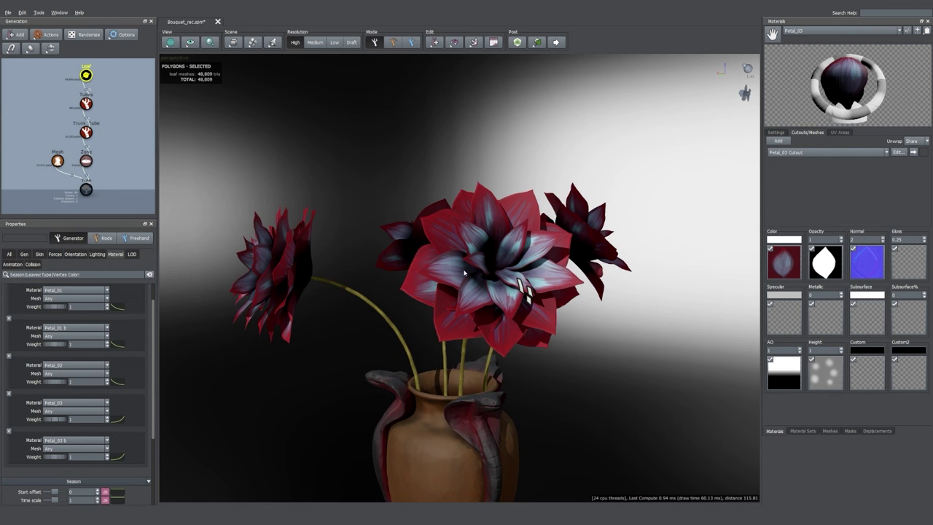
drag(481, 312, 425, 352)
scroll(433, 333, up, 3)
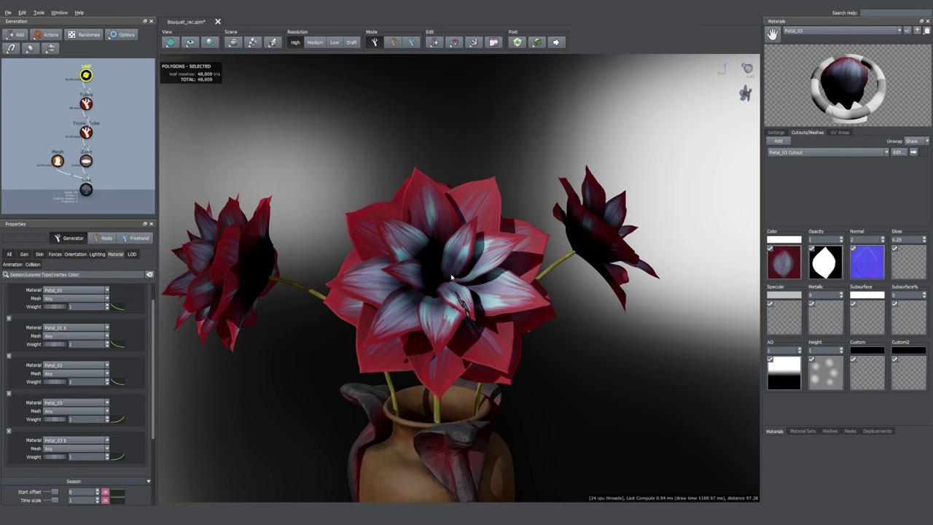
drag(451, 277, 512, 274)
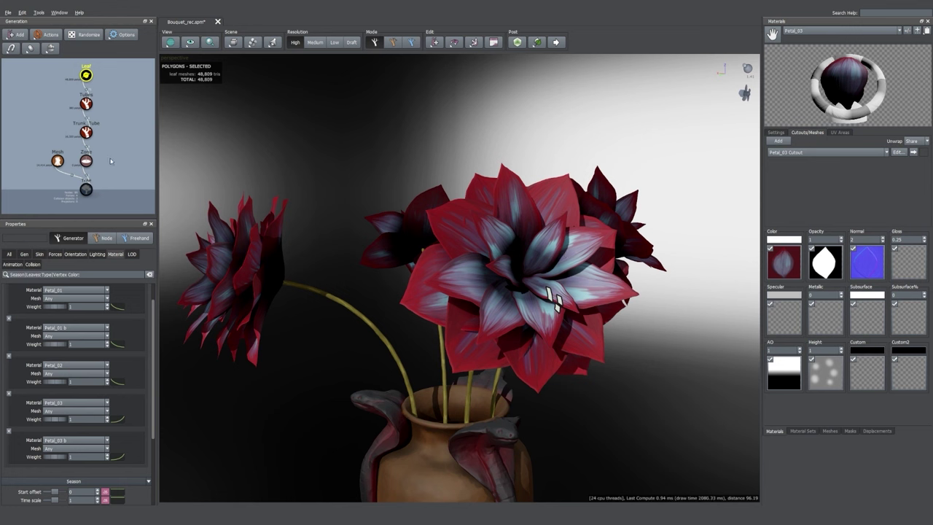
middle_drag(85, 136, 76, 163)
click(78, 130)
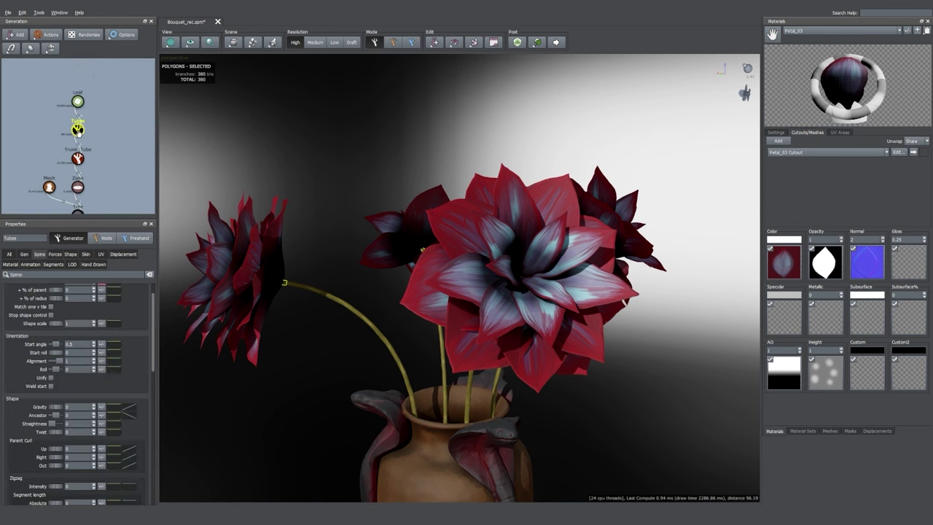
right_click(78, 132)
mouse_move(116, 136)
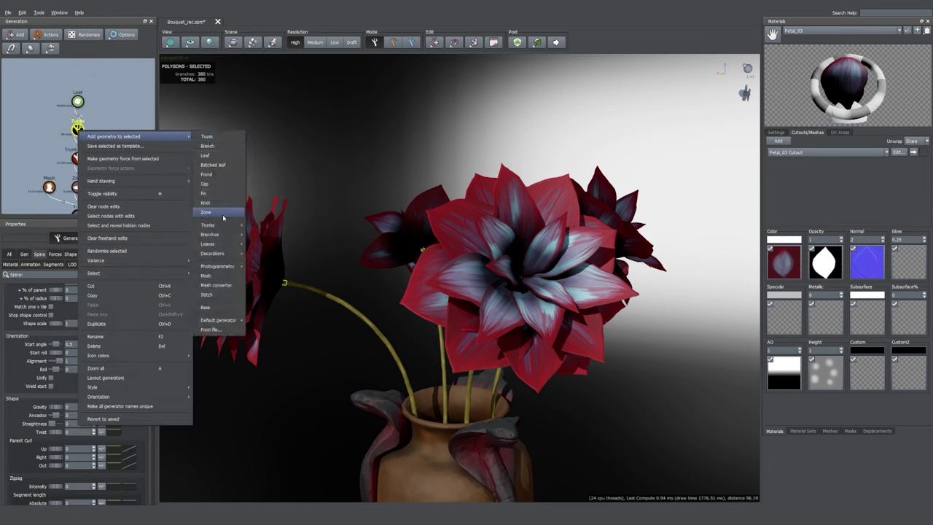
mouse_move(242, 230)
click(263, 273)
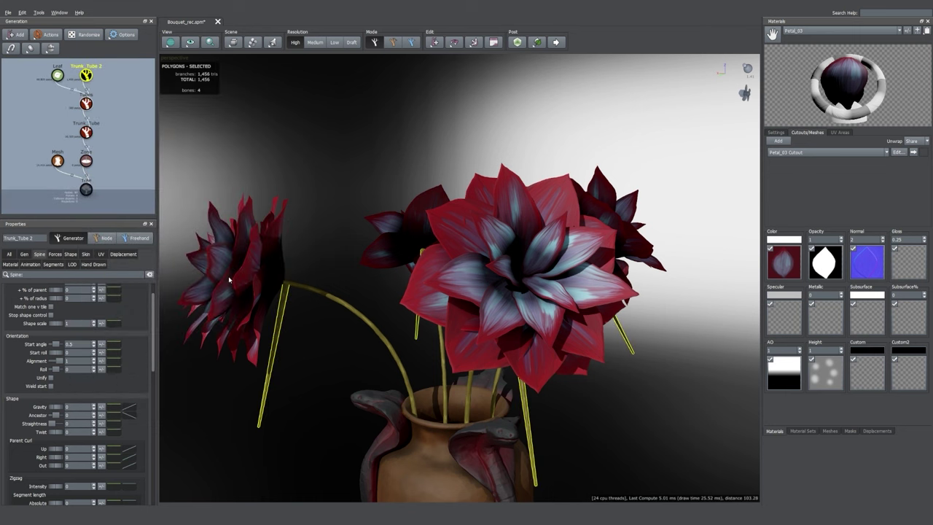
- Set the new tubes' first and last boundaries to 1 and give them a slight start angle
click(10, 253)
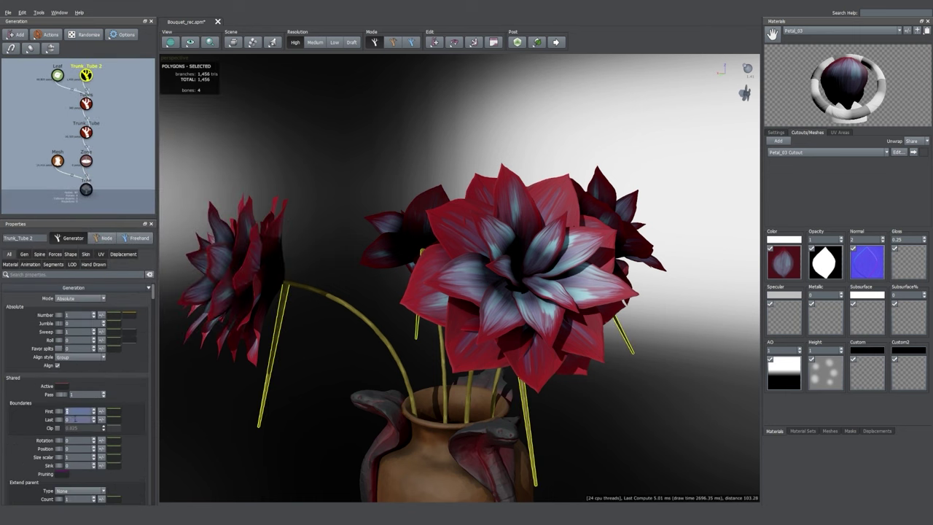
double_click(76, 420)
text(1)
click(40, 253)
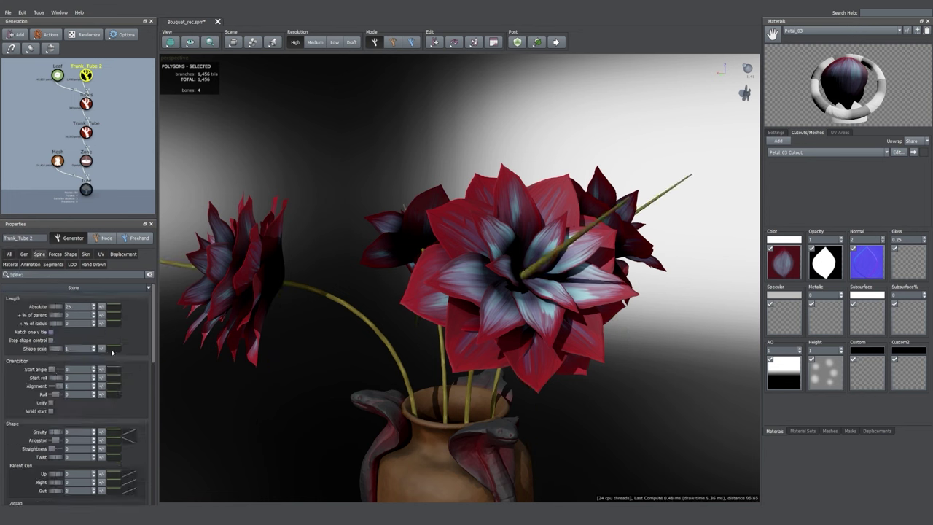
drag(53, 368, 57, 368)
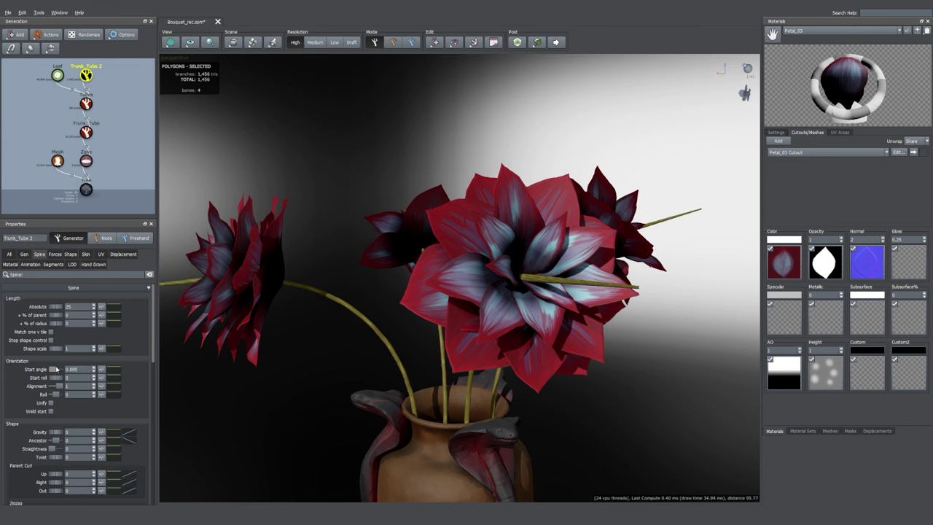
click(88, 368)
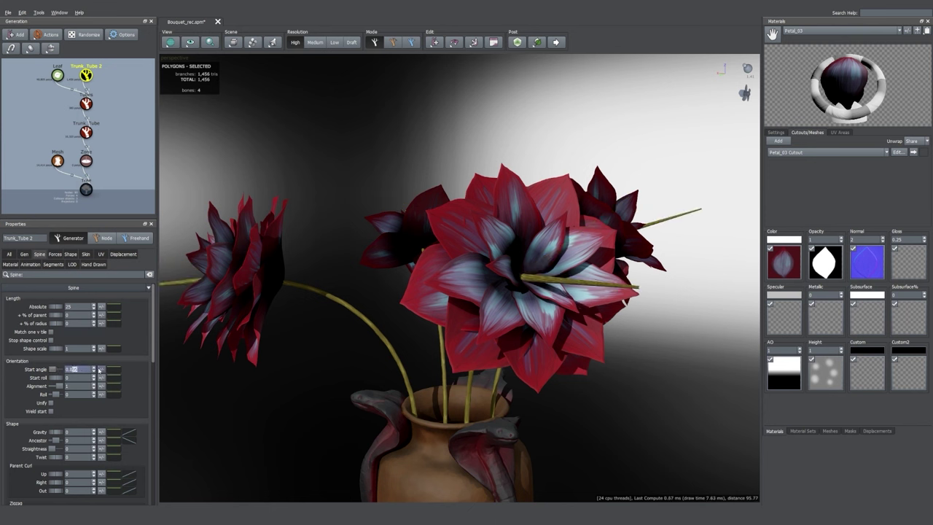
text(1)
key(Return)
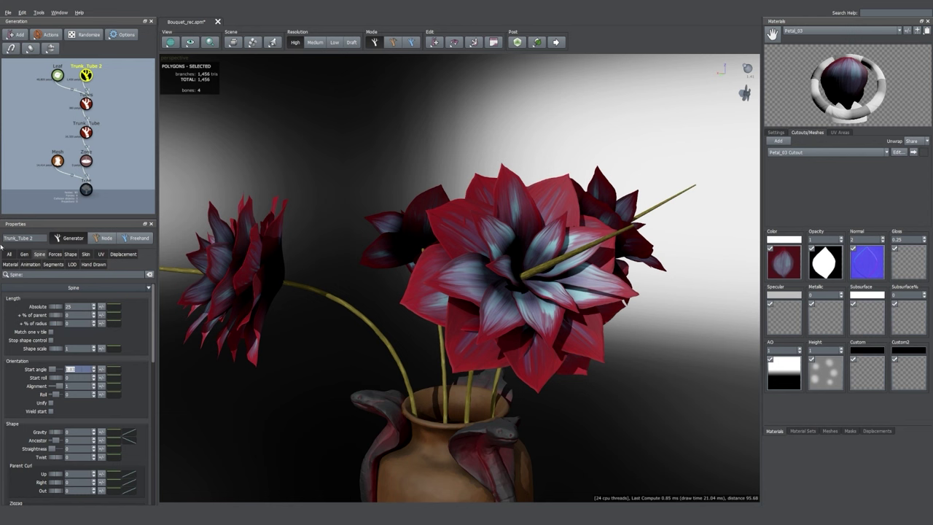
- Switch the tubes' generation mode to Interval with frequency about 15.6, first boundary 0.51 and spiral 1.35
click(9, 254)
click(80, 300)
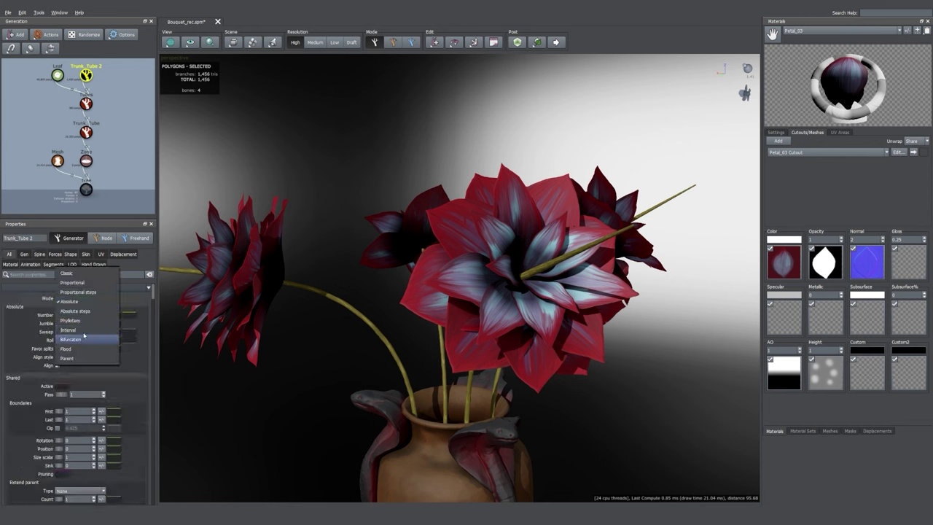
click(70, 329)
drag(69, 315, 51, 320)
text(12)
key(Return)
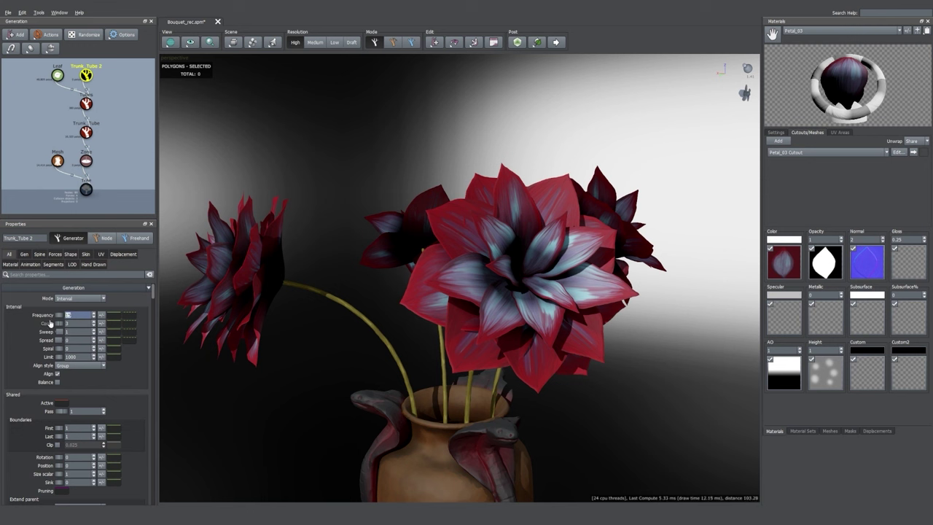
drag(59, 317, 76, 316)
drag(59, 429, 41, 430)
drag(59, 349, 77, 350)
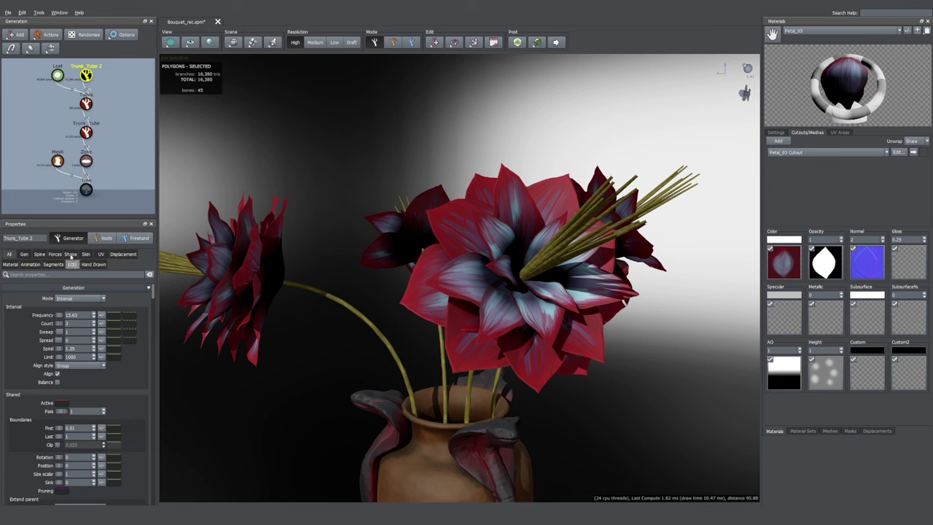
- Make the tubes' start angle parent curve slope downward and set the start angle to 0.04
click(40, 255)
click(116, 370)
drag(296, 394, 302, 447)
click(80, 369)
text(0.04)
key(Return)
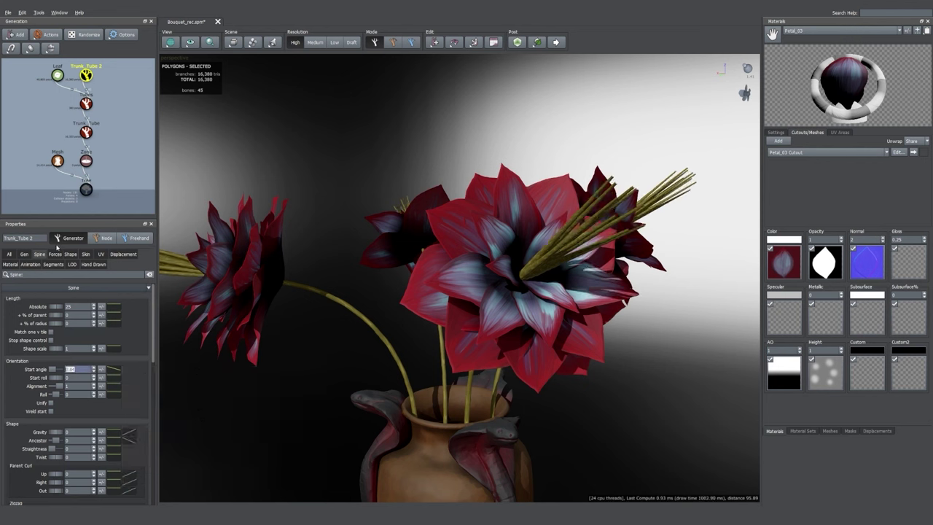
- Thin the tubes to an absolute radius of 0.22 and shorten their absolute length to 13.77
click(85, 254)
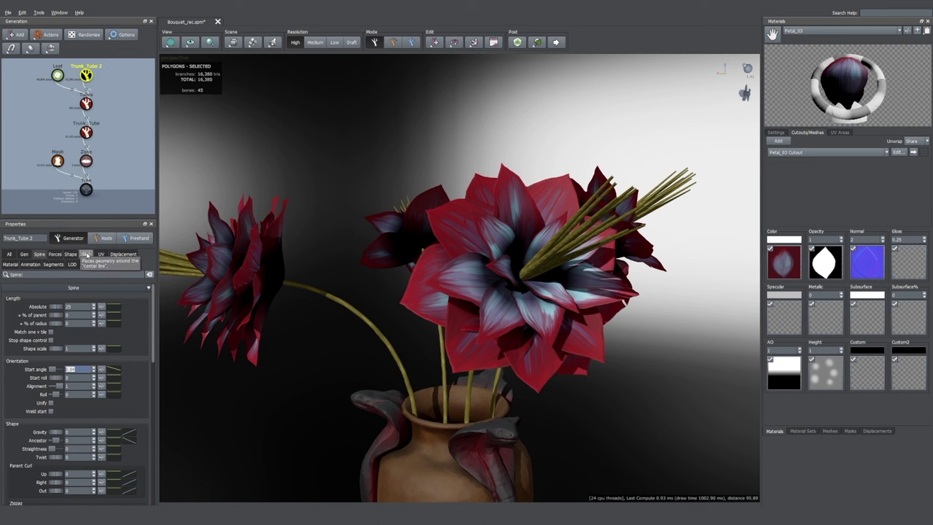
drag(62, 324, 2, 333)
click(39, 254)
text(15)
key(Return)
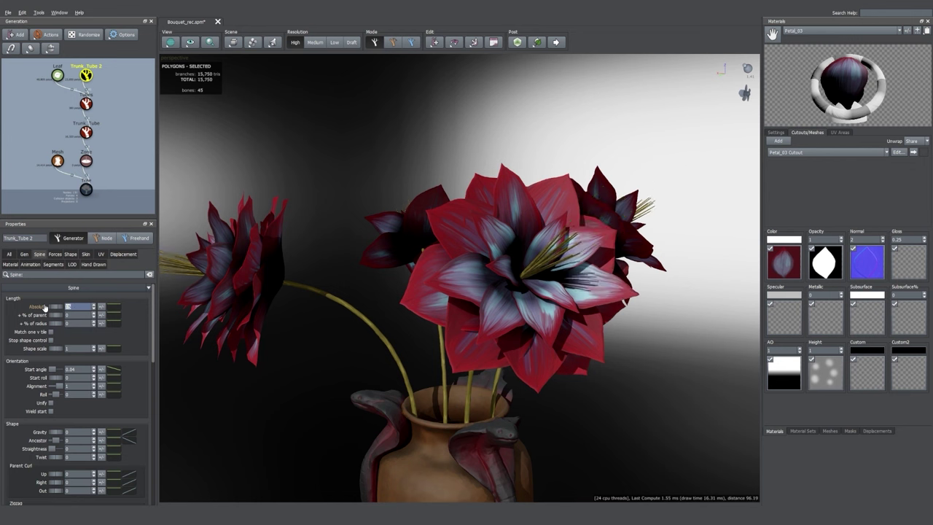
drag(56, 309, 8, 323)
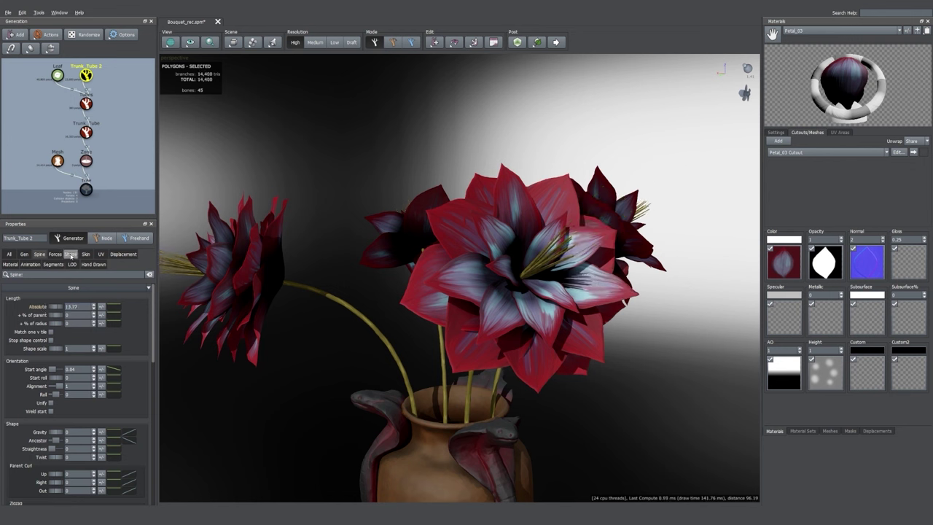
- Curl the tubes with start angle 0.07 and parent curl Right -0.26 and Out 0.06, and set their length to 10
scroll(73, 408, down, 1)
drag(52, 465, 51, 461)
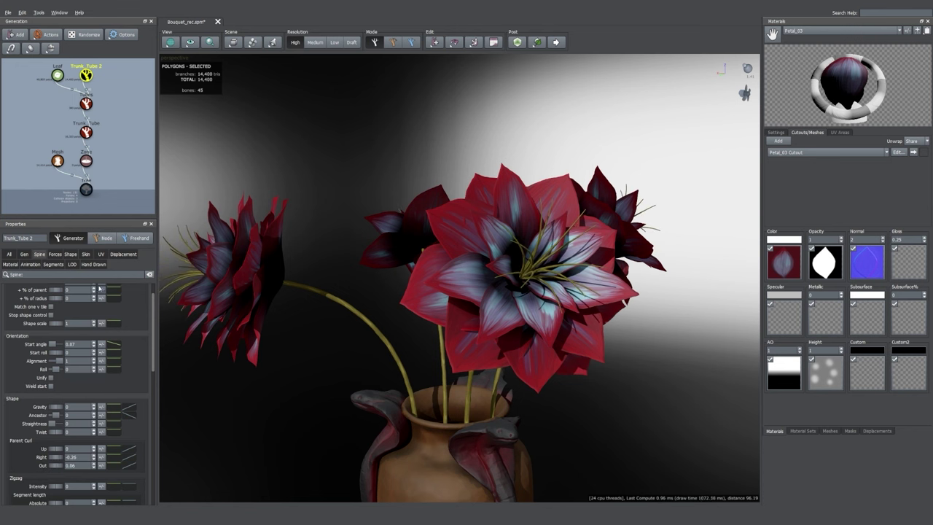
scroll(51, 306, up, 1)
text(10)
key(Return)
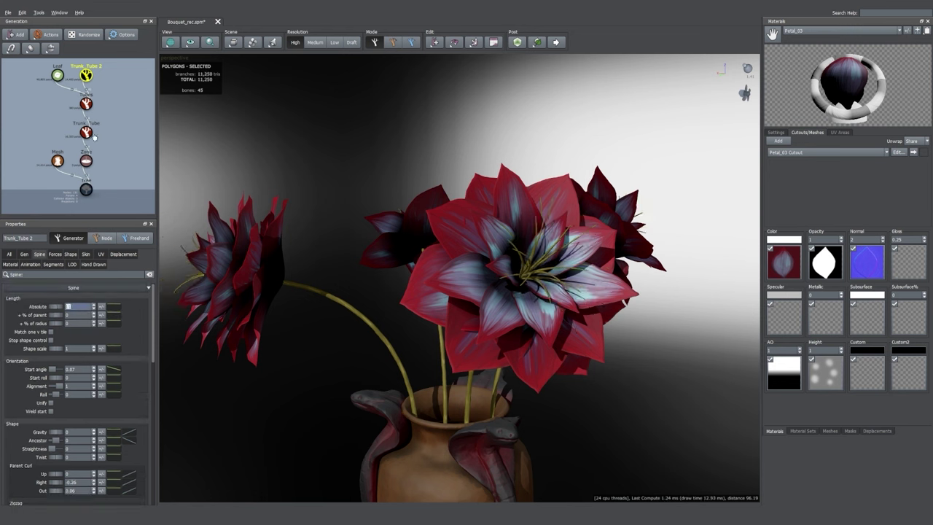
- Assign the Pistil_Summer material to the tubes in the flower centres
click(10, 264)
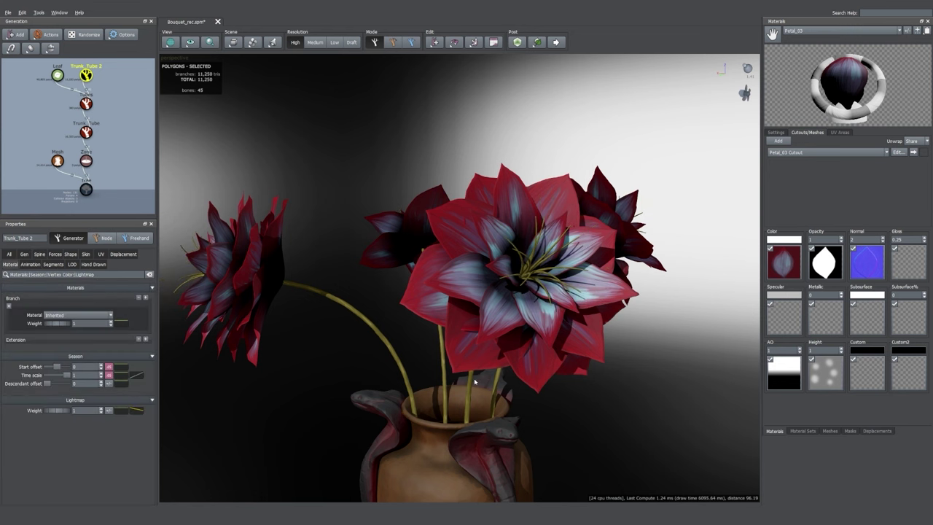
click(524, 266)
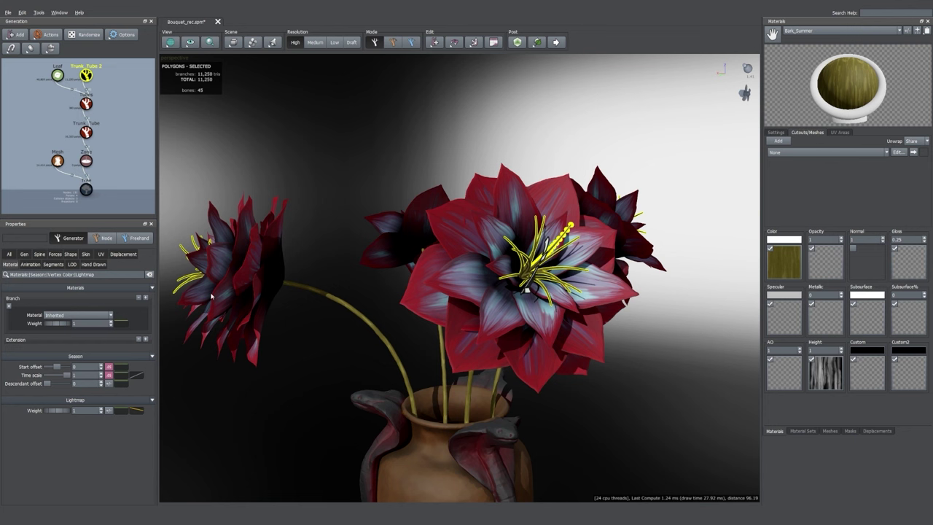
click(78, 315)
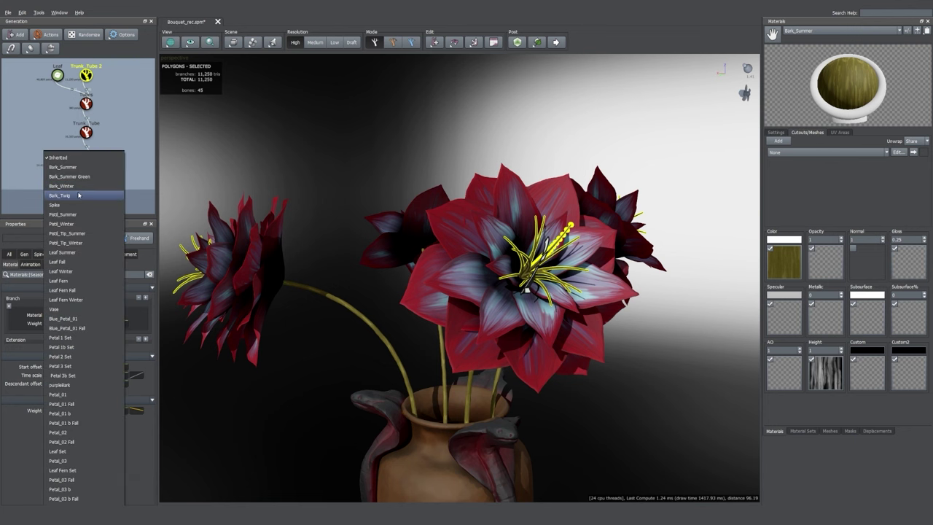
click(63, 214)
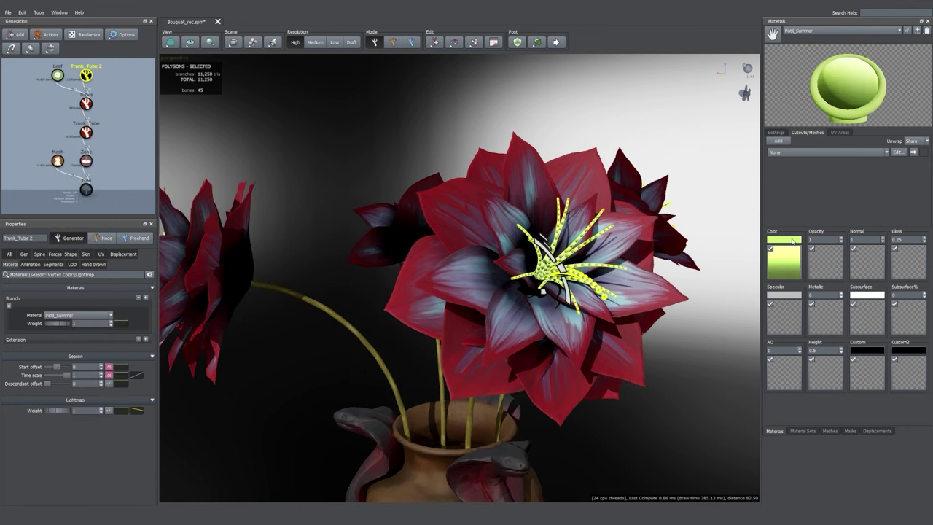
- Set the tubes' V mapping style to Absolute and remove the variance from the V offset
click(100, 254)
click(79, 427)
click(116, 421)
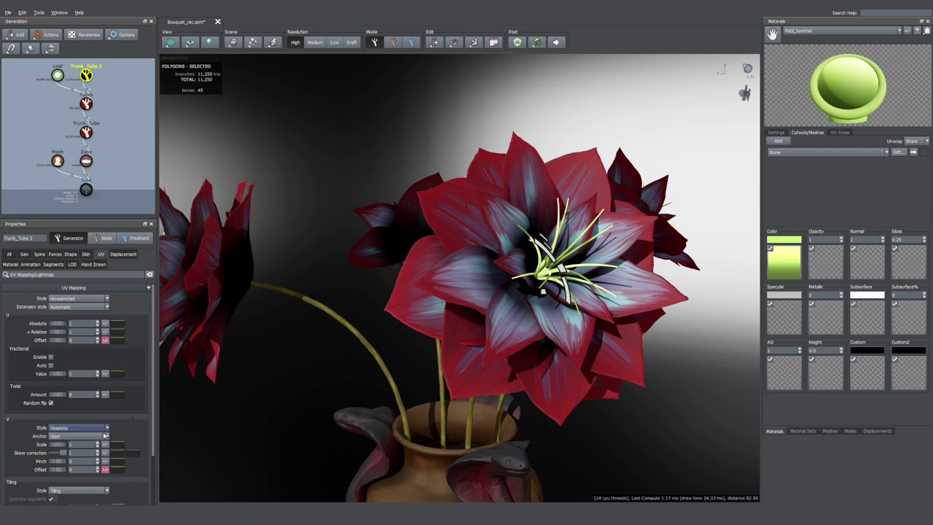
scroll(114, 415, down, 1)
click(104, 444)
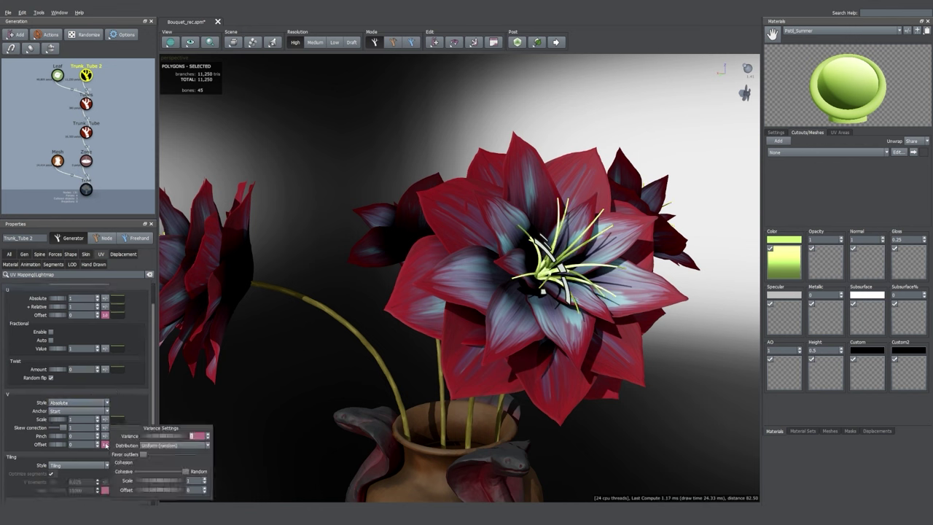
click(105, 444)
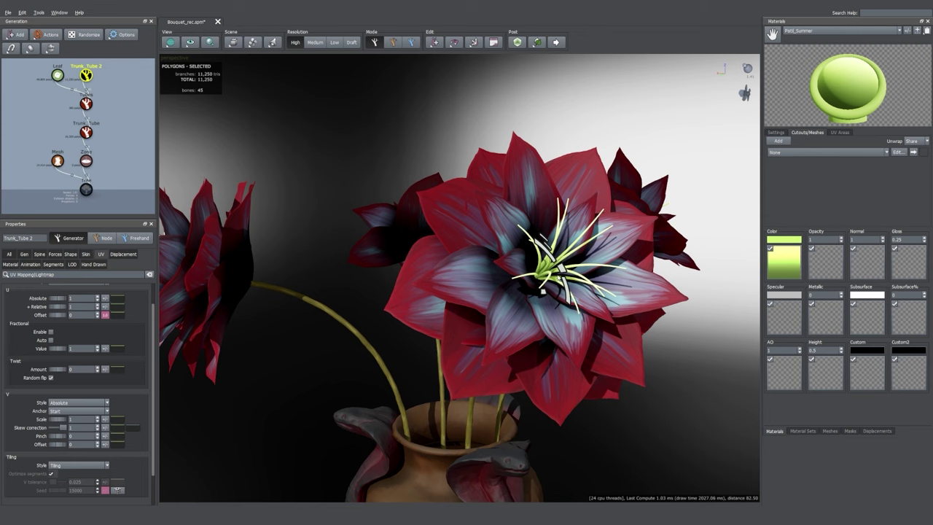
scroll(585, 264, up, 3)
scroll(584, 265, down, 3)
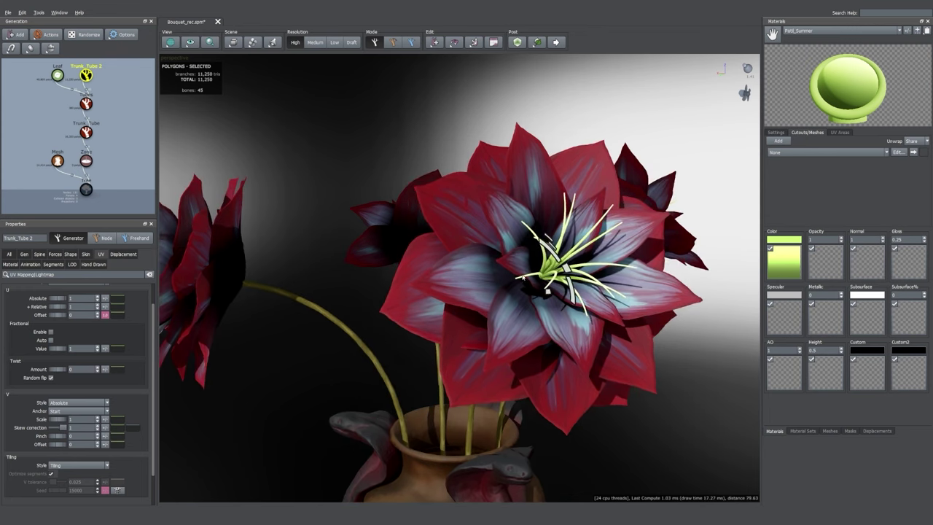
scroll(119, 335, up, 2)
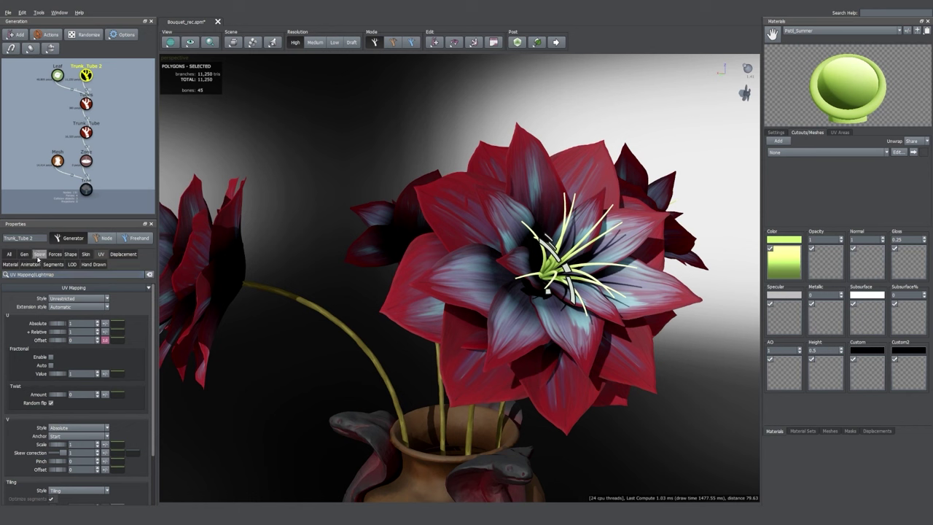
- Refine the pistil tubes with an absolute radius of 0.13, a length of 9.32 and a Right parent curl of -0.18
click(86, 254)
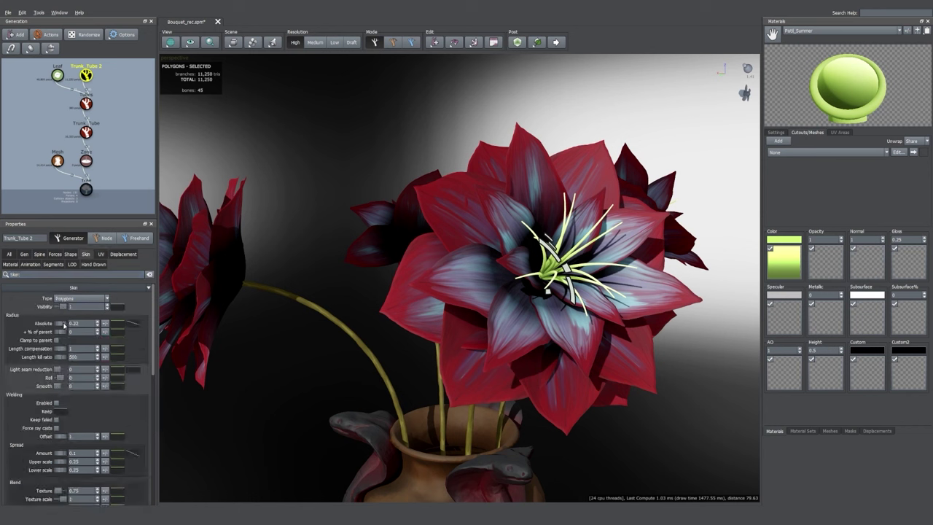
drag(62, 325, 60, 325)
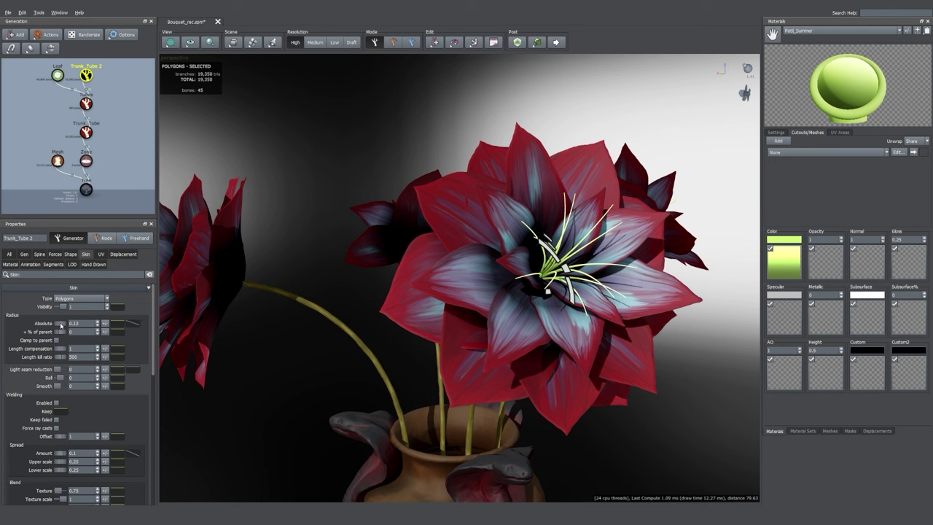
click(39, 254)
drag(63, 307, 32, 305)
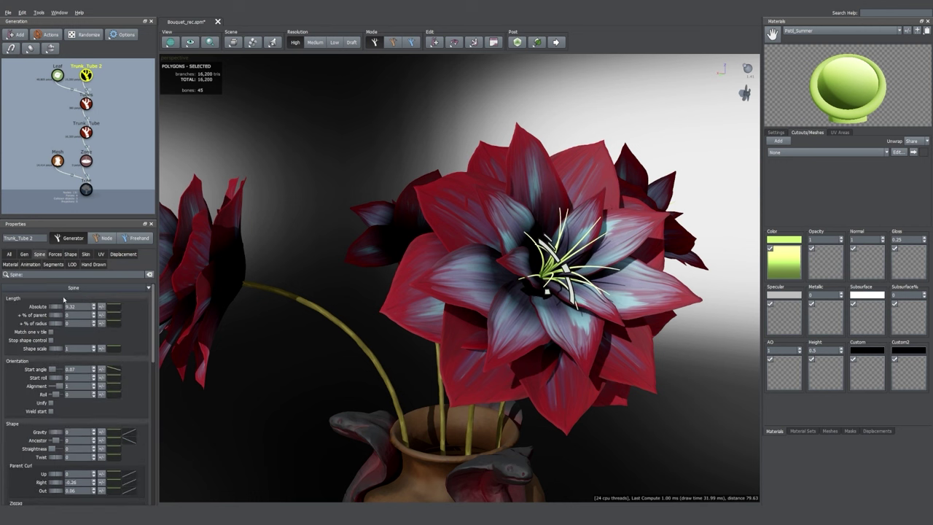
scroll(42, 459, down, 1)
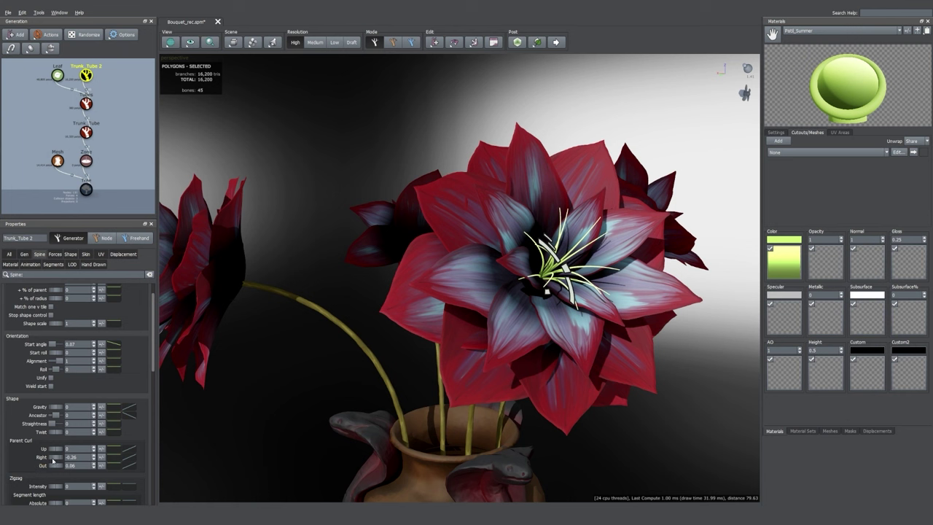
drag(57, 460, 60, 461)
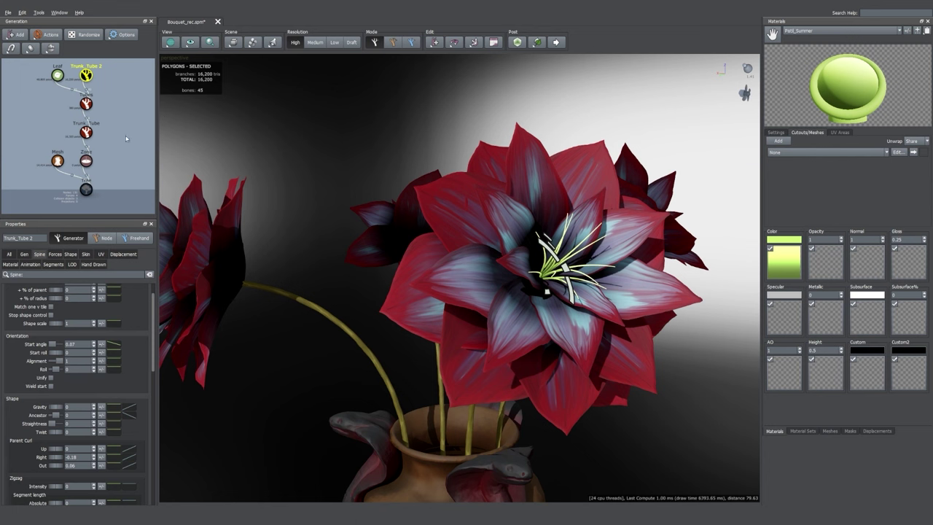
- Add a Tubes branch generator onto the pistil tubes (Trunk_Tube 2)
middle_drag(125, 137, 108, 195)
click(72, 134)
right_click(69, 134)
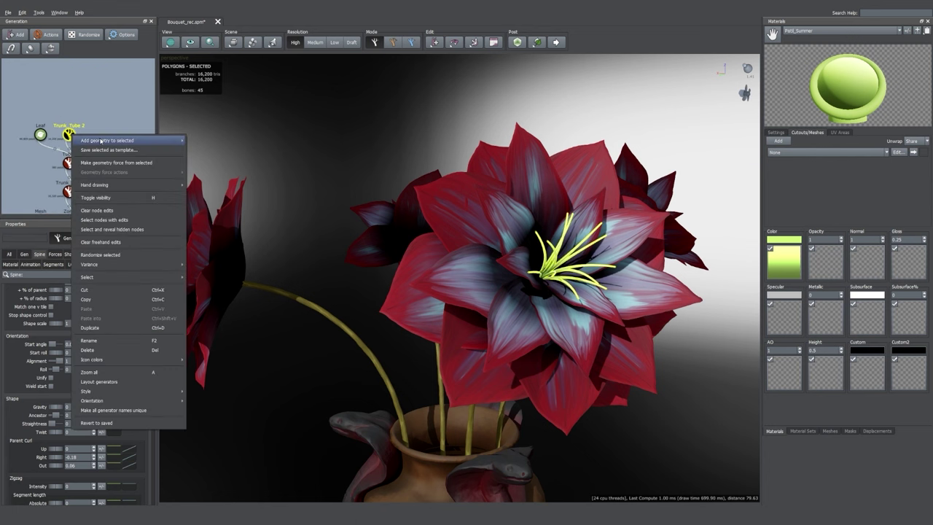
mouse_move(101, 140)
mouse_move(219, 239)
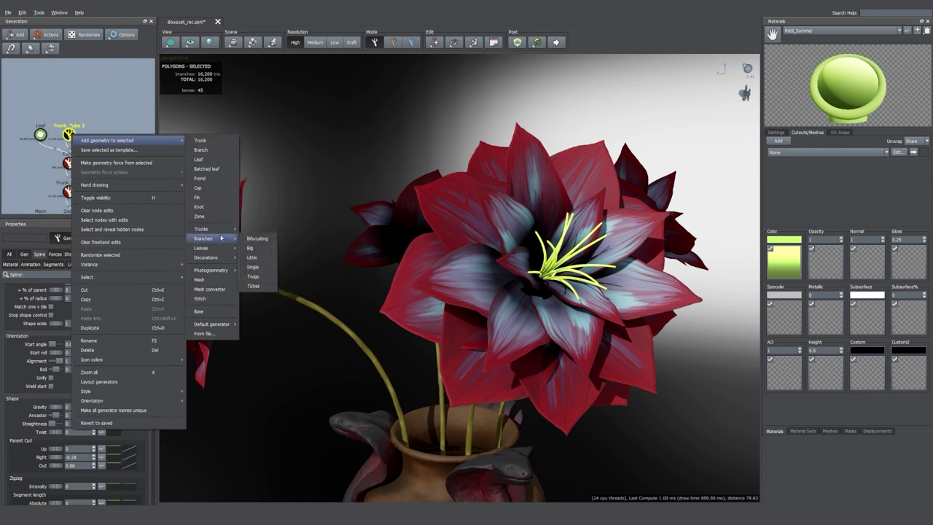
click(248, 286)
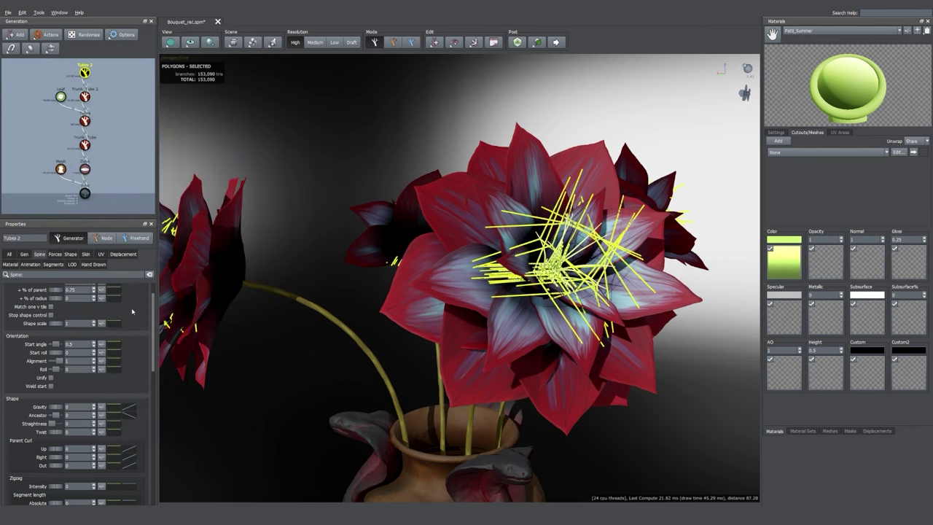
- Generate the new tubes in Absolute mode, with the first and last boundaries set to 1
click(8, 253)
click(80, 300)
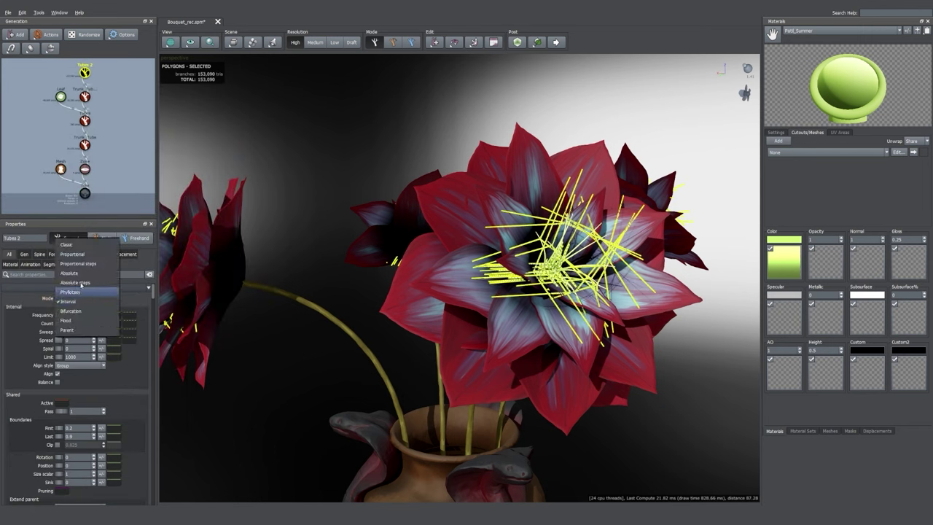
click(69, 272)
text(1)
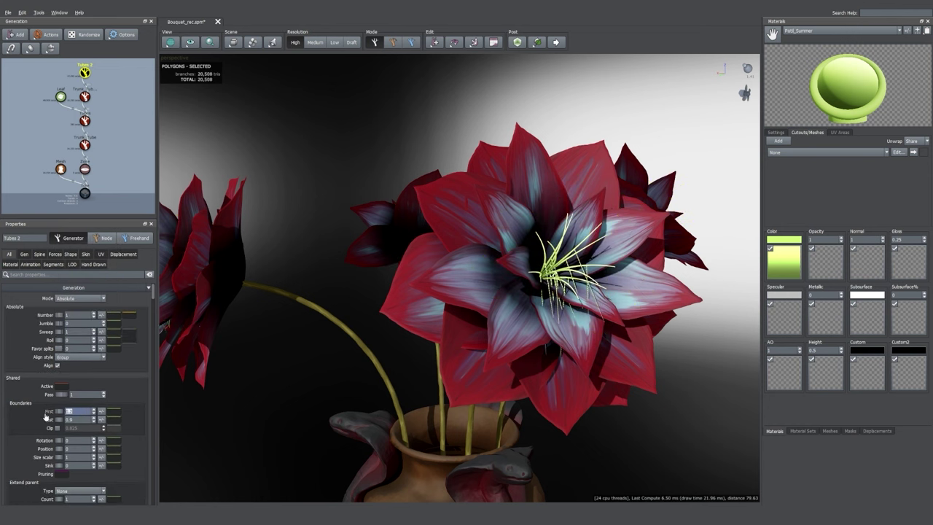
key(Return)
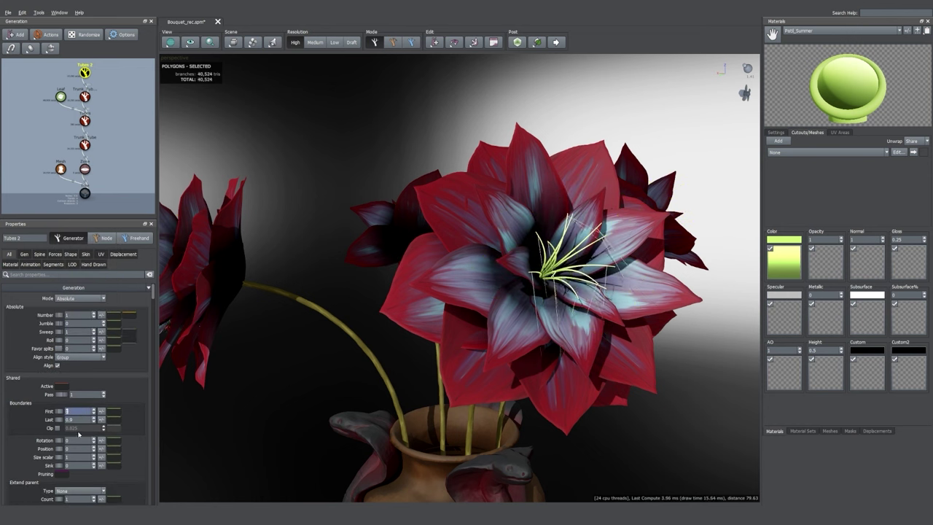
key(Tab)
text(1)
key(Return)
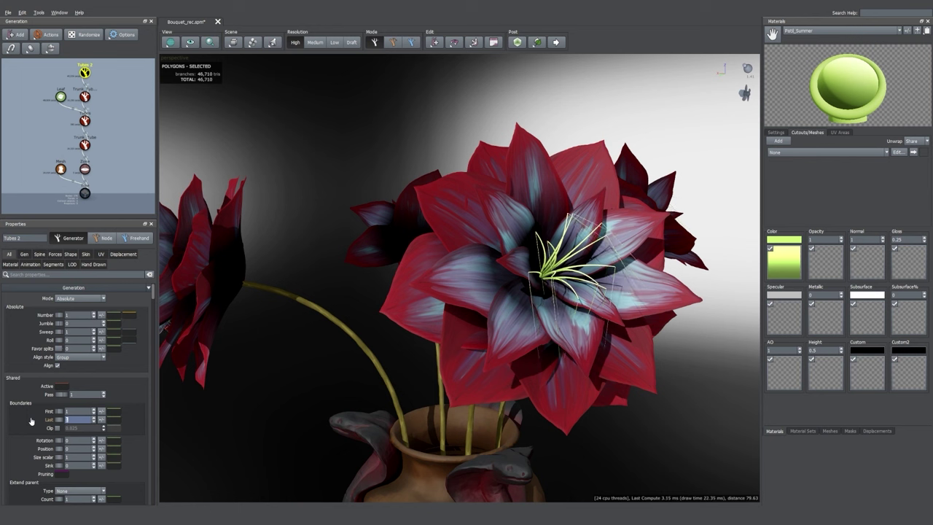
- Set the new tubes' start angle to 0 and their radius to 0.62 absolute and 0 % of parent
scroll(31, 421, down, 3)
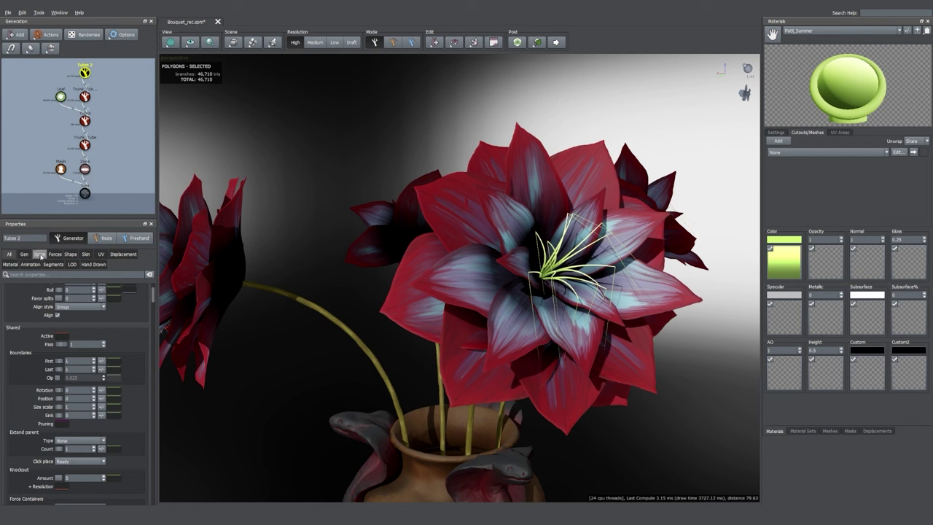
click(41, 255)
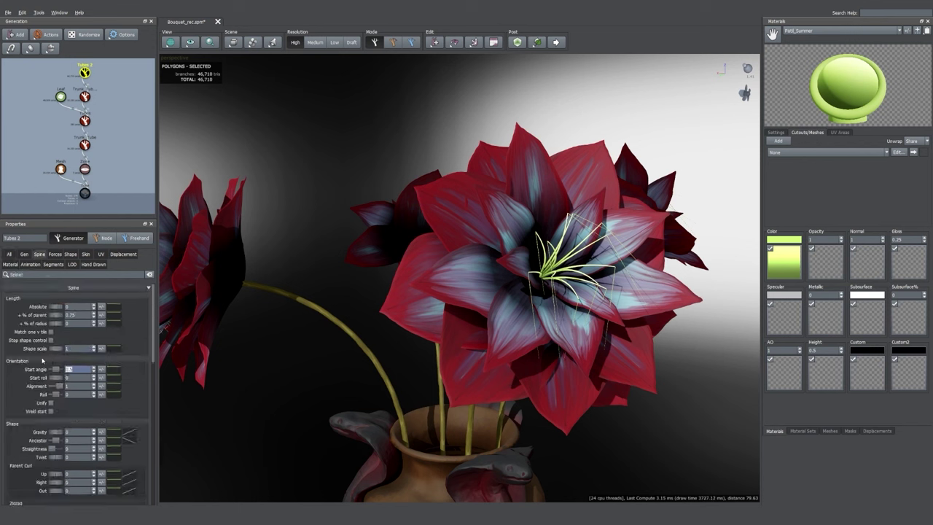
text(1)
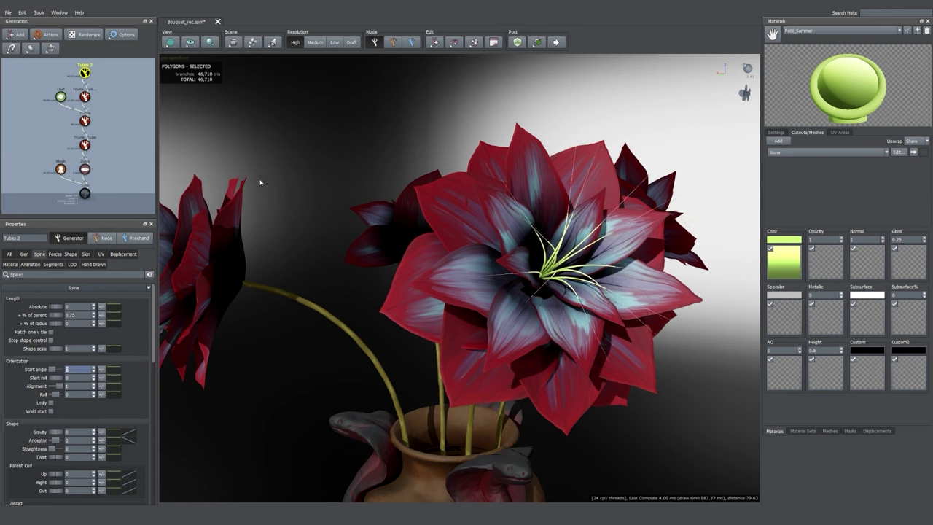
click(85, 255)
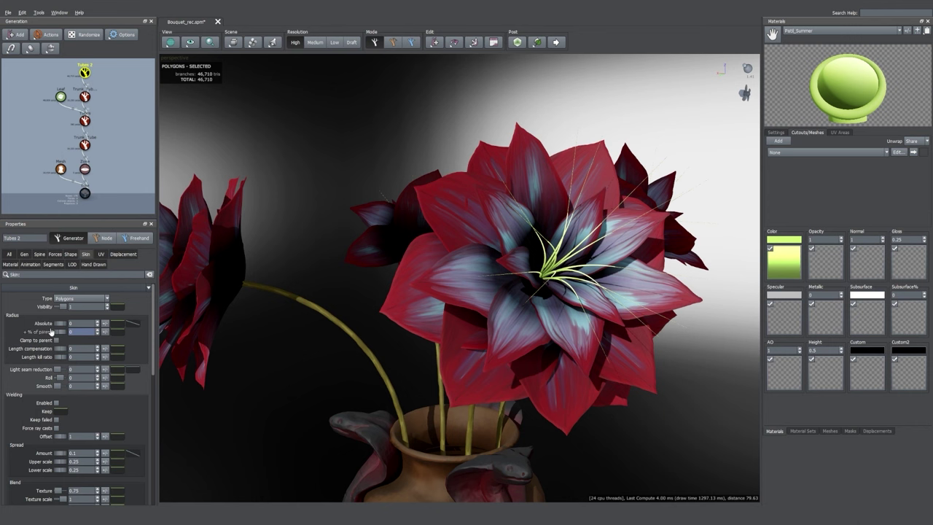
drag(57, 325, 81, 324)
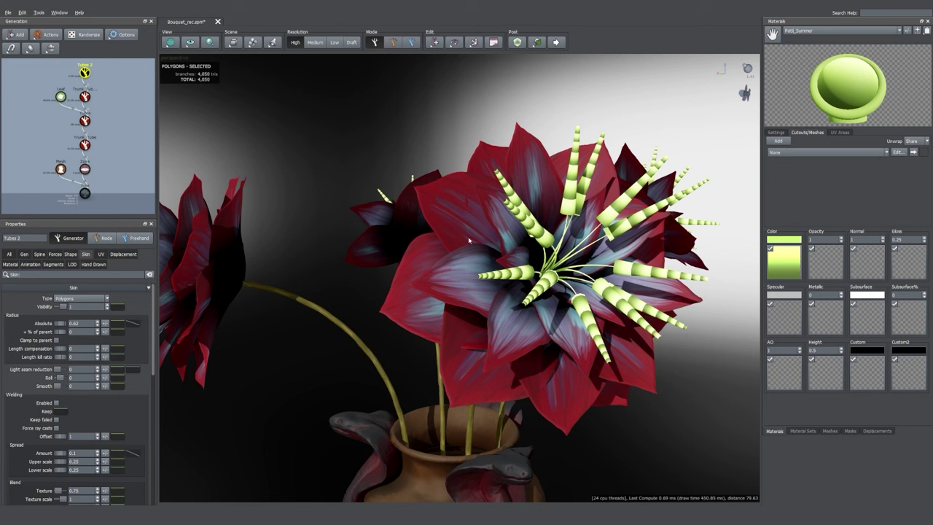
- Copy the UV mapping of the pistil tubes onto the new tip tubes
click(583, 245)
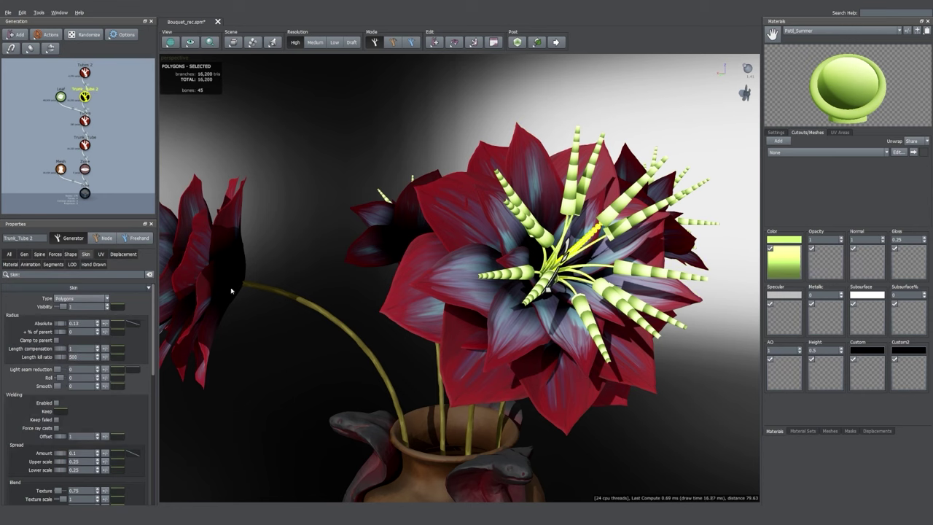
click(102, 254)
right_click(86, 291)
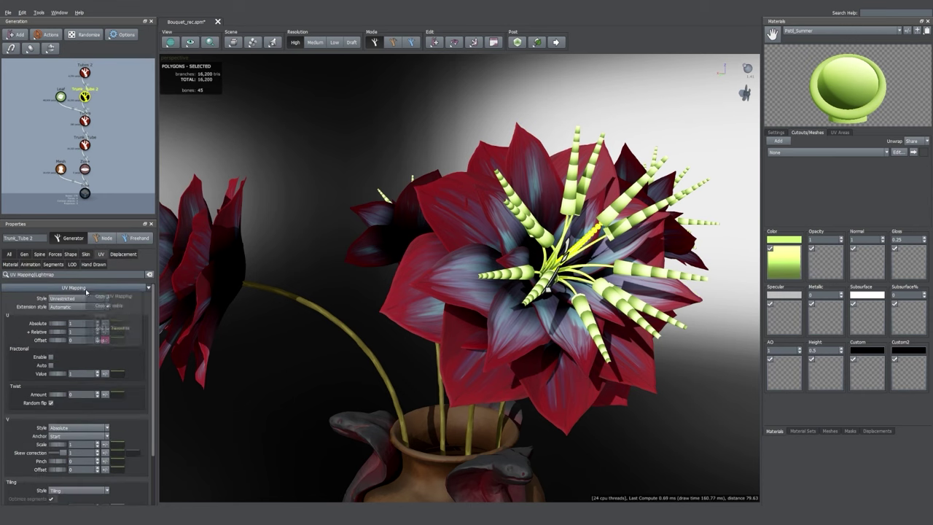
click(118, 308)
click(609, 214)
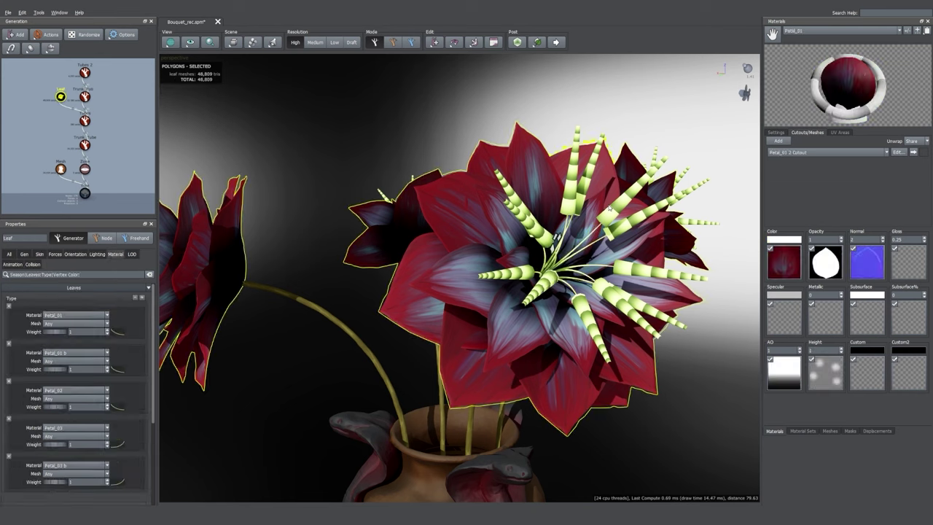
click(610, 205)
right_click(76, 288)
click(108, 315)
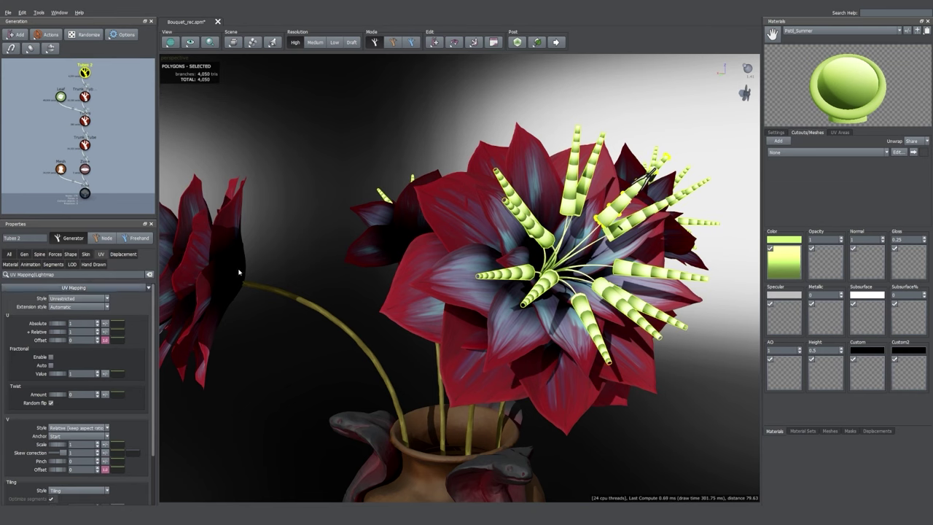
- Set the tip tubes' V mapping scale to 0.23 and V offset to 0.24
click(620, 219)
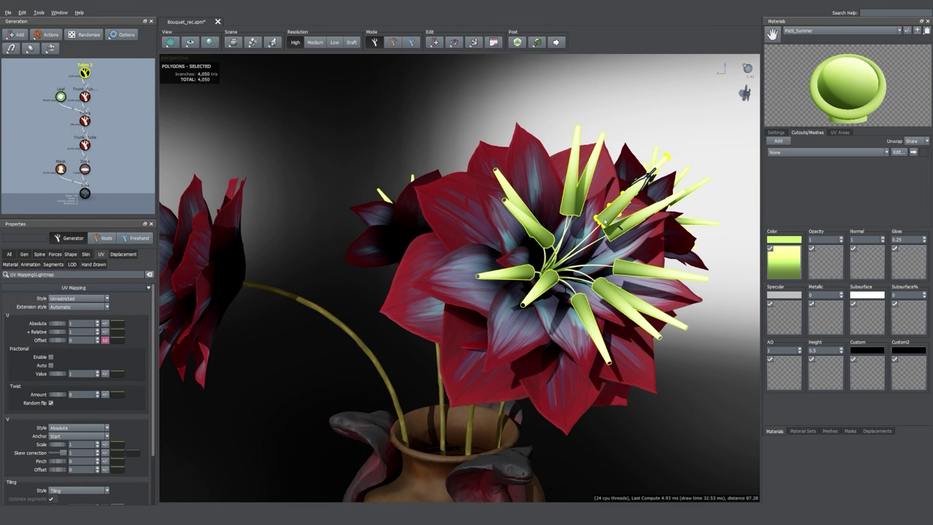
scroll(143, 353, down, 2)
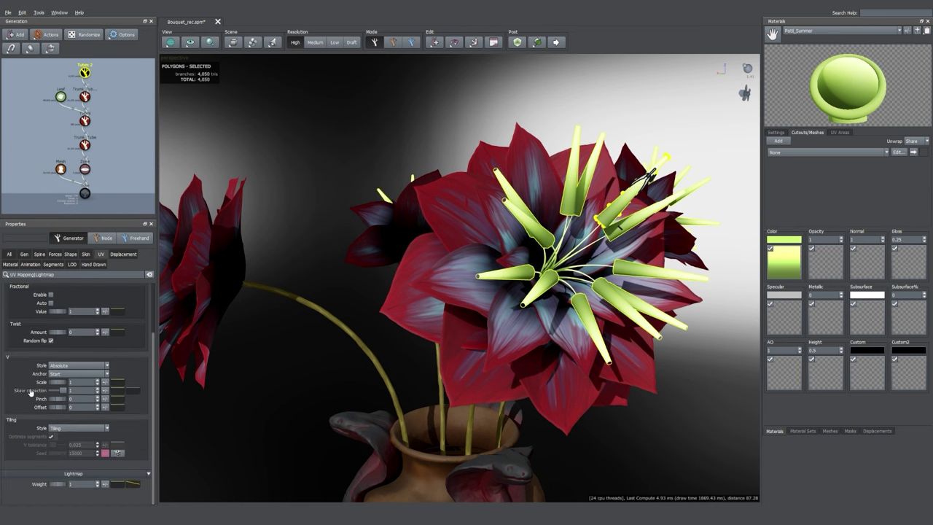
drag(62, 382, 68, 412)
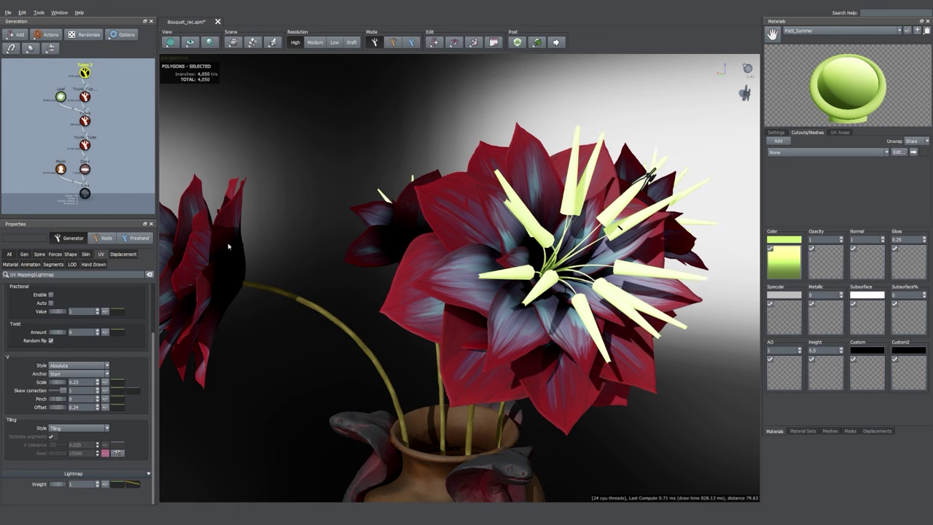
- Apply the Round preset to the absolute radius profile curve of the tip tubes
click(85, 255)
click(132, 328)
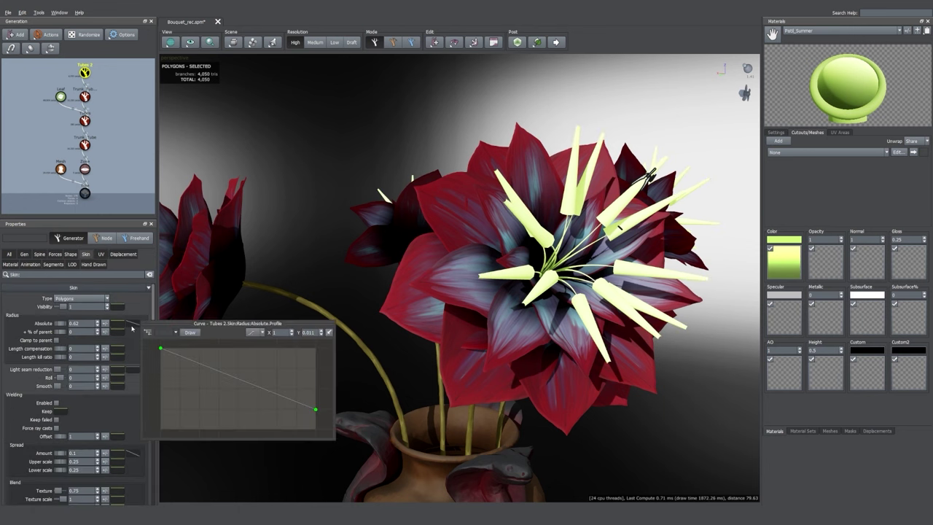
click(251, 333)
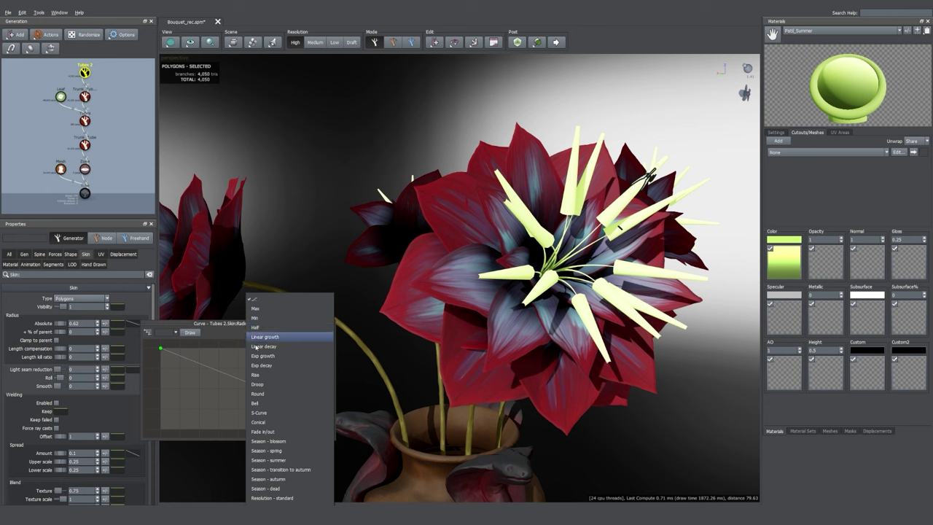
click(258, 394)
drag(564, 304, 538, 315)
scroll(498, 297, up, 2)
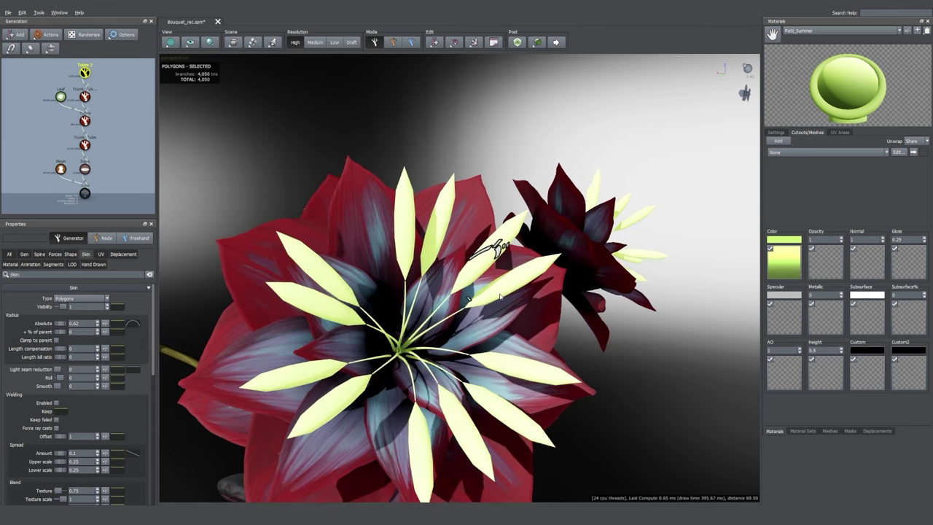
- Set the tip tubes' length to 0.3 of the parent and their sink to 0.23
click(39, 253)
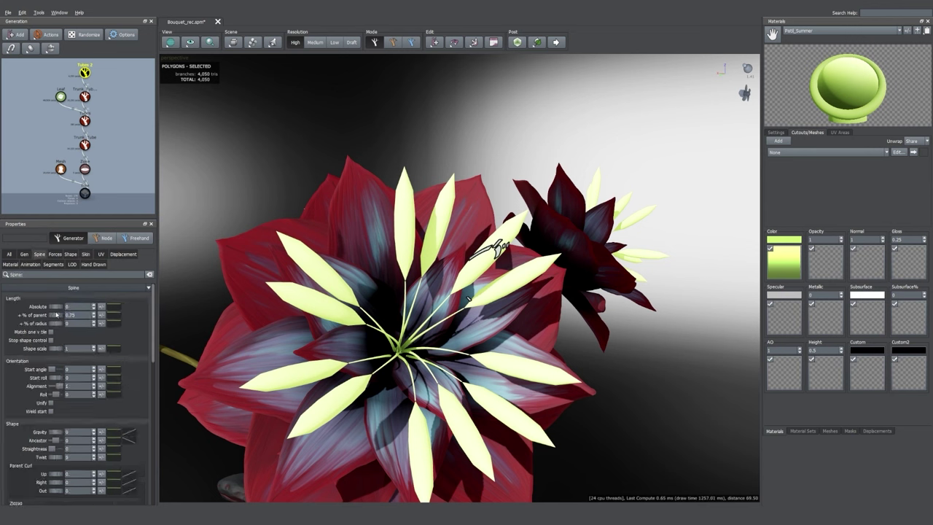
drag(60, 316, 44, 320)
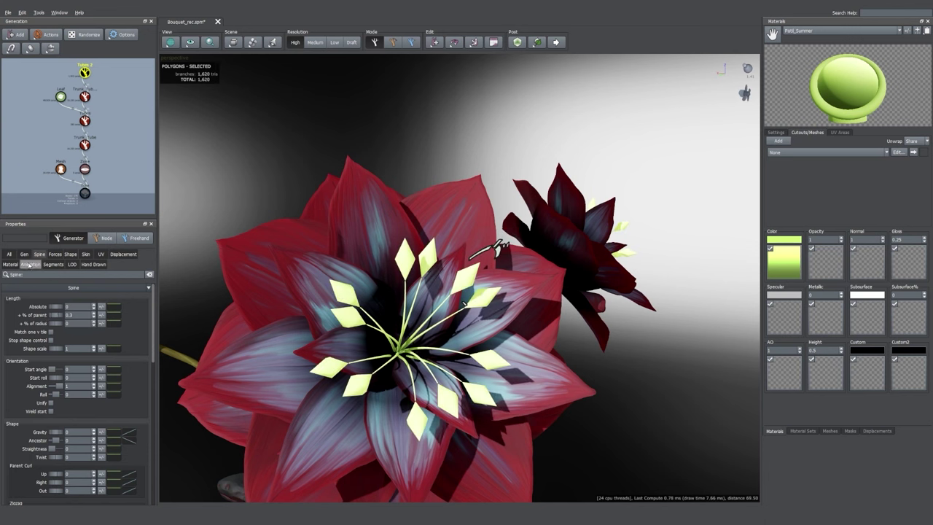
click(6, 255)
scroll(51, 350, down, 1)
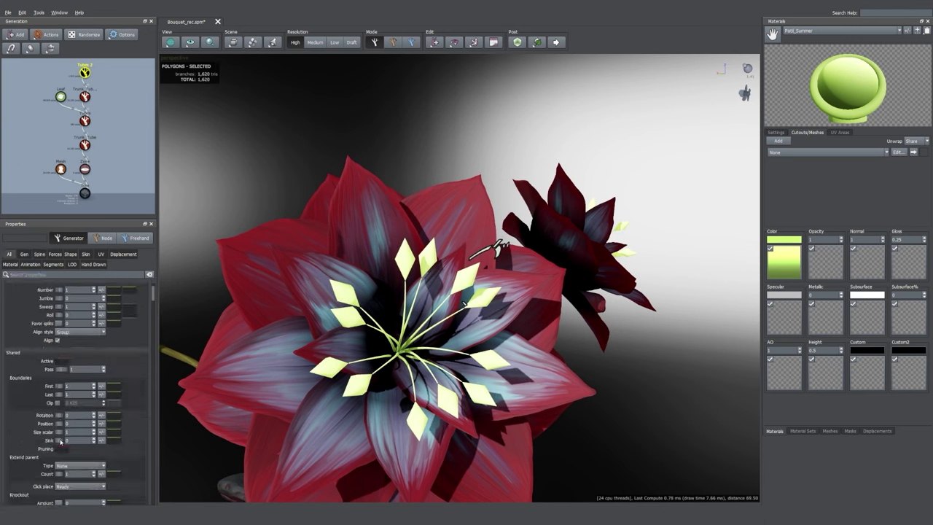
drag(60, 441, 72, 442)
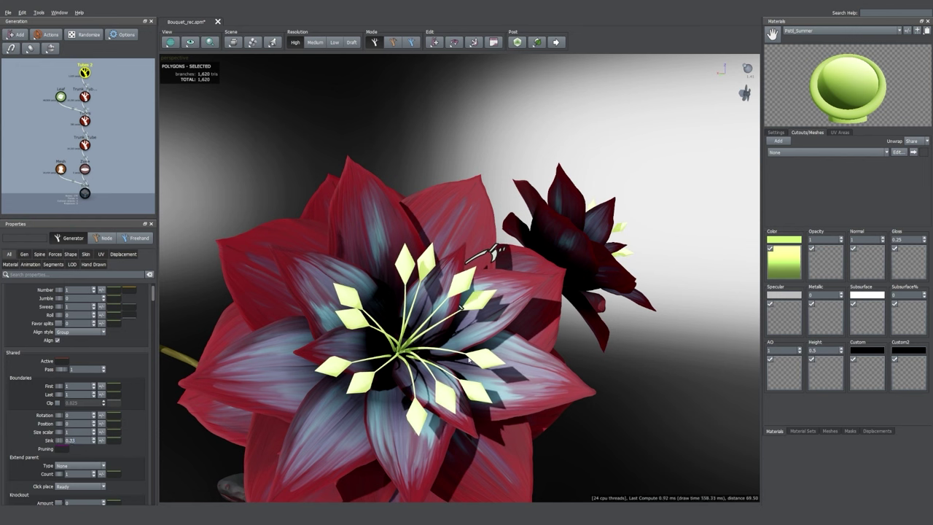
- Fine-tune the tips' radius and set their relative segments to 1.47 for length and 2.43 radially, checking them in wireframe
click(86, 254)
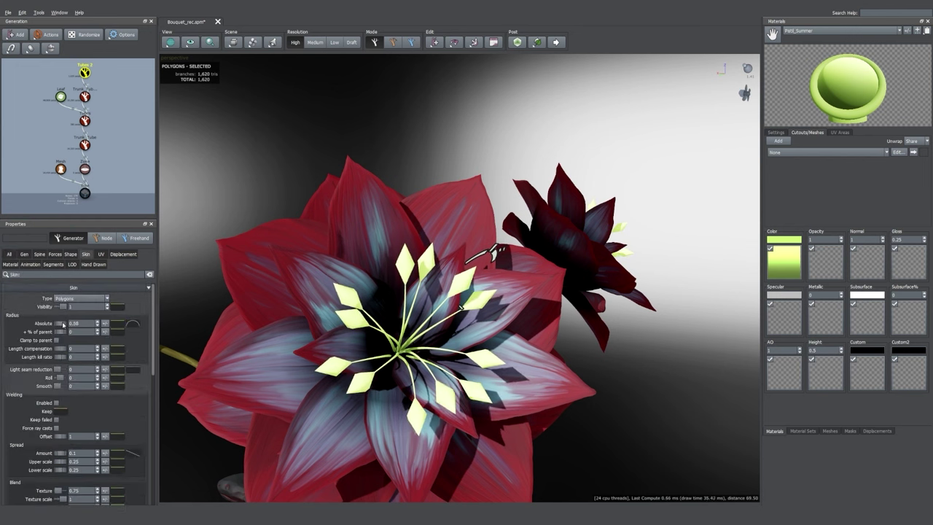
drag(59, 325, 57, 326)
click(54, 265)
click(172, 43)
click(179, 66)
scroll(25, 363, down, 1)
drag(49, 378, 64, 382)
drag(51, 324, 85, 326)
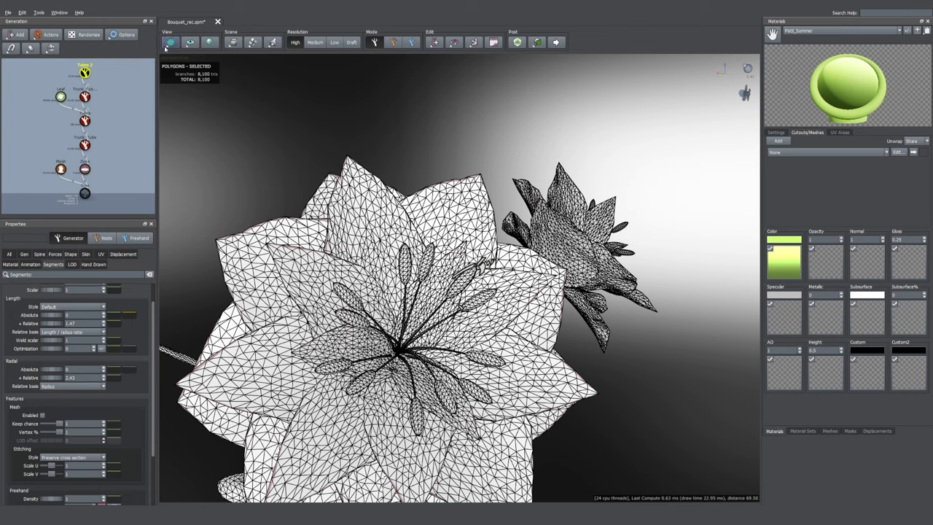
click(172, 42)
click(180, 57)
- Shorten the pistil tips to 0.16 of the parent length and reduce their absolute radius
scroll(386, 248, up, 2)
click(386, 248)
click(39, 255)
click(86, 254)
drag(60, 323, 53, 320)
click(40, 255)
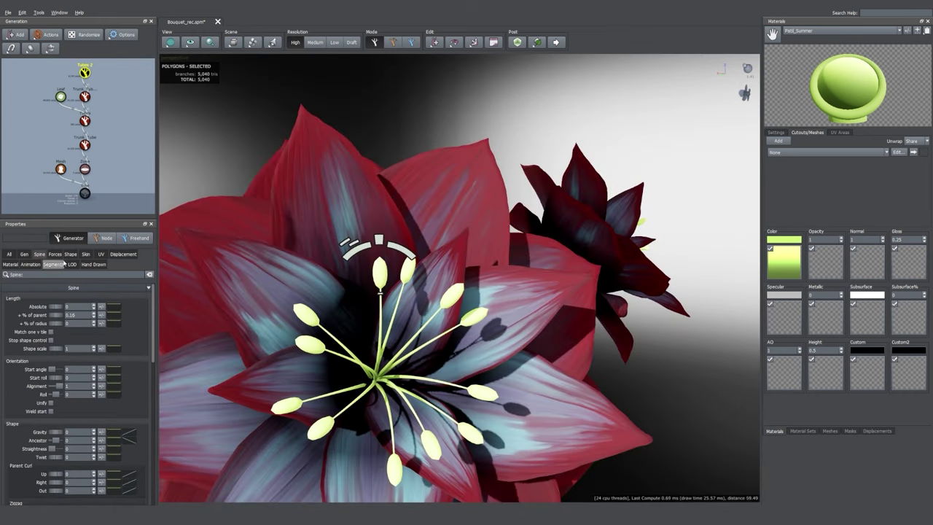
- Reshape the tips' absolute radius profile curve into a teardrop that tapers towards the end
click(86, 255)
click(133, 324)
drag(312, 408, 277, 406)
drag(239, 350, 212, 357)
scroll(437, 292, down, 5)
drag(445, 299, 494, 327)
- Select the petals and open the Petal_03 cutout mesh for inspection
click(495, 327)
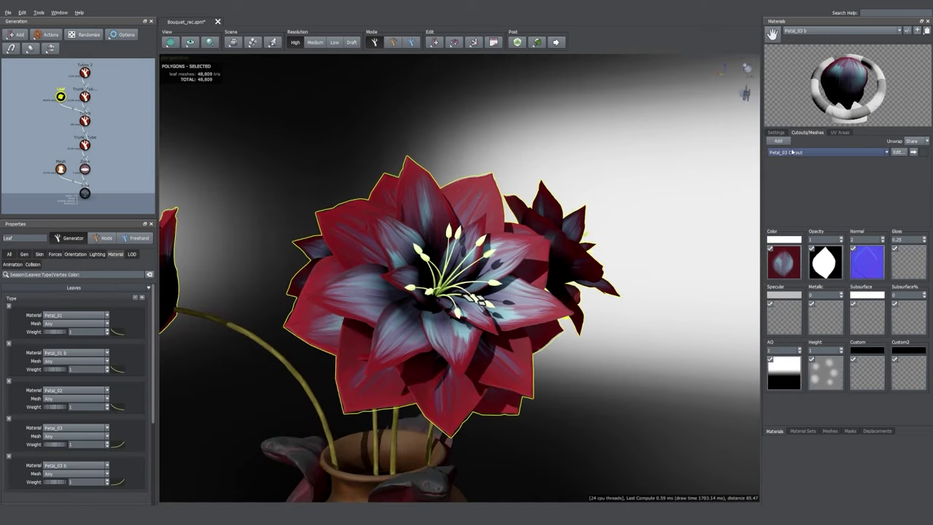
click(913, 152)
scroll(518, 304, down, 5)
drag(466, 292, 437, 313)
scroll(430, 321, up, 6)
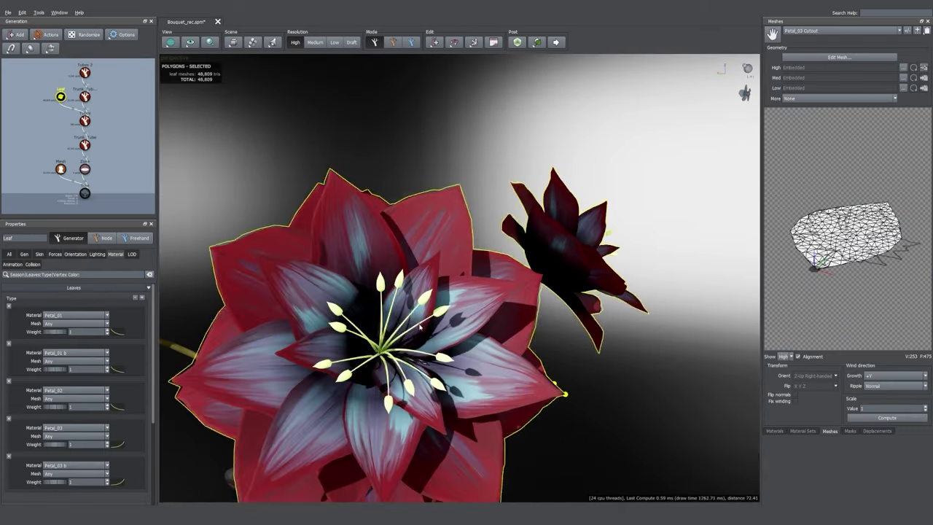
- Fine-tune the generation settings of the pistil tubes in the flower centres
click(423, 326)
click(10, 255)
drag(60, 349, 54, 360)
scroll(408, 328, down, 5)
drag(408, 332, 426, 345)
scroll(426, 345, up, 2)
scroll(135, 419, down, 3)
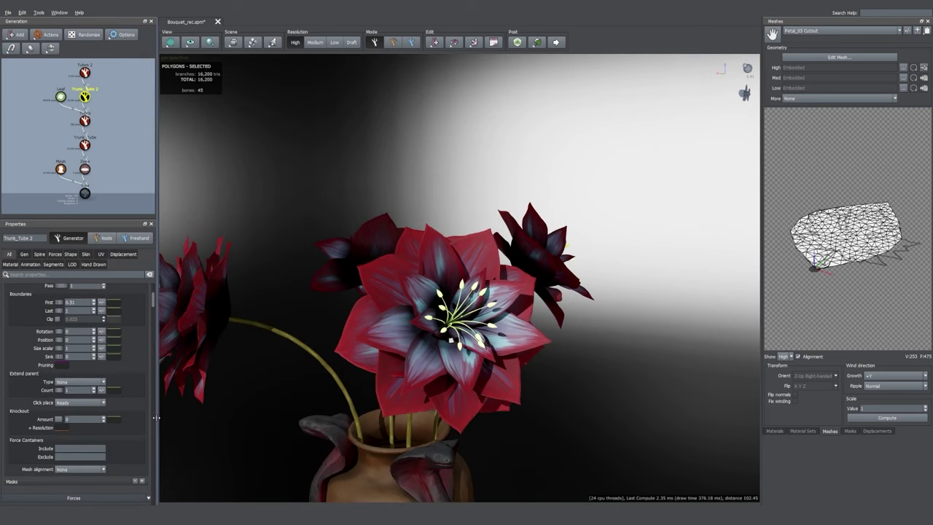
- Widen the properties area and adjust the end points of the stems' absolute radius profile curve
drag(157, 418, 184, 421)
scroll(370, 403, down, 4)
drag(360, 410, 299, 307)
scroll(374, 332, up, 4)
click(373, 332)
click(86, 254)
click(162, 323)
drag(343, 364, 344, 367)
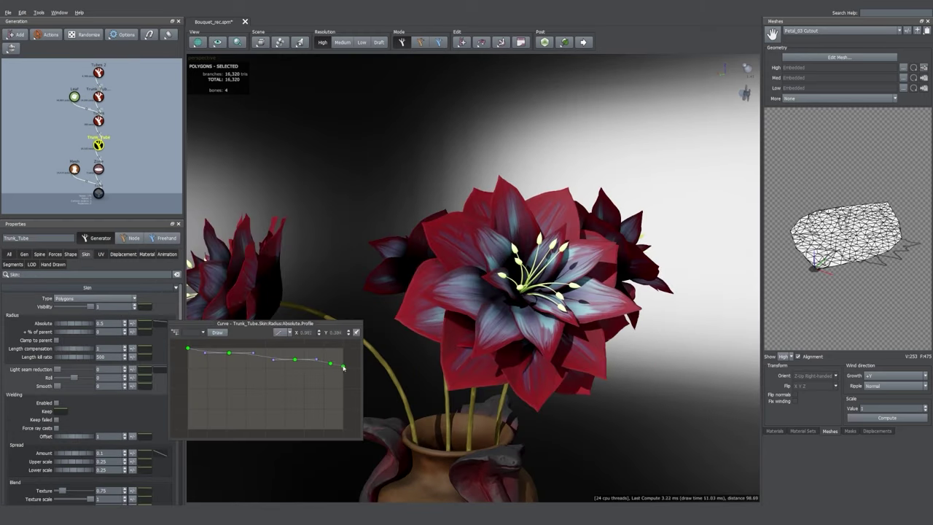
click(328, 363)
drag(385, 343, 408, 340)
- Reshape the absolute radius profile curve of the short tubes joining the stems to the flower heads
click(100, 120)
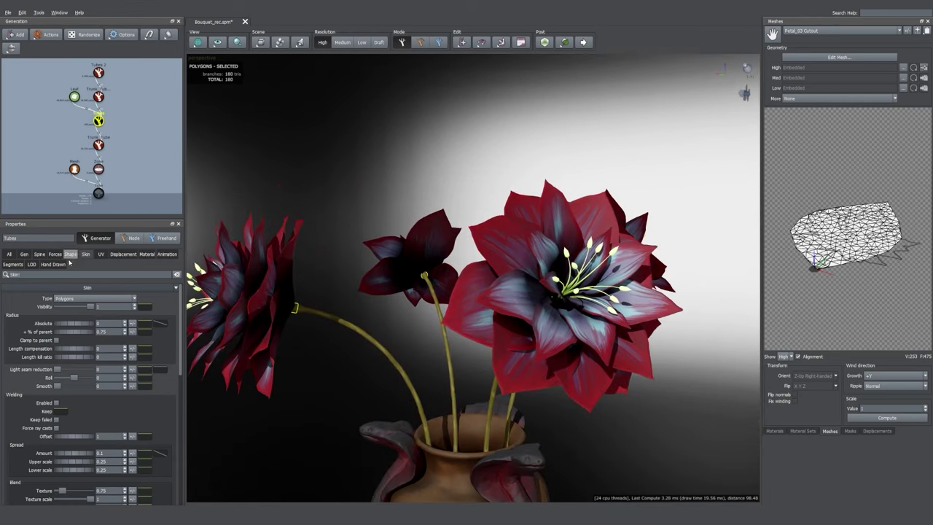
click(161, 322)
drag(226, 378, 229, 396)
drag(341, 409, 342, 412)
click(350, 318)
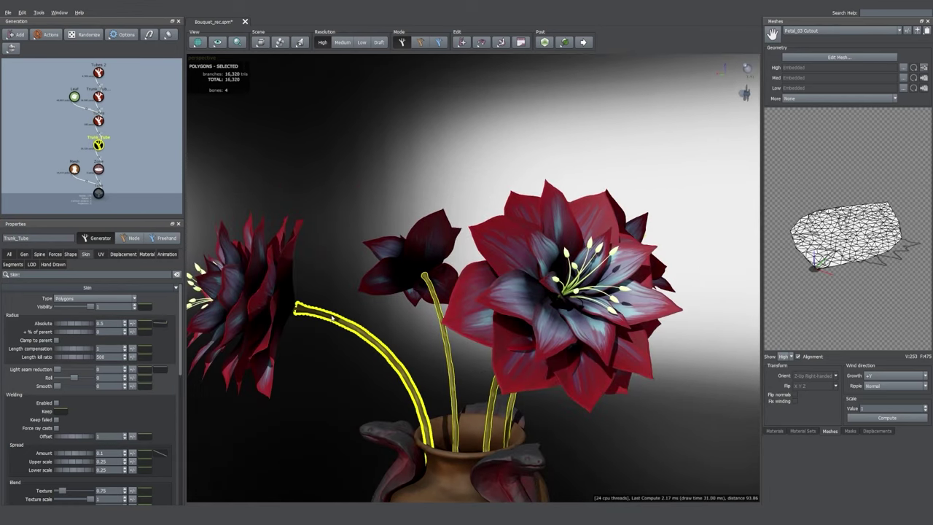
- Add a tubes generator to the stems for thorns, with absolute length 1.91 and 0 % of parent length
scroll(351, 317, up, 3)
scroll(350, 317, down, 3)
click(351, 317)
drag(311, 346, 415, 316)
scroll(433, 301, up, 3)
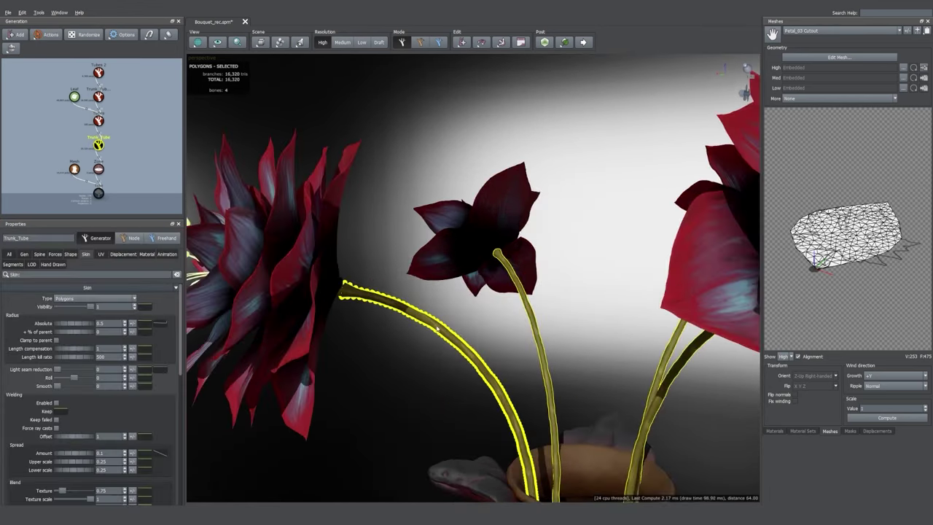
right_click(97, 144)
mouse_move(175, 149)
mouse_move(228, 237)
click(280, 241)
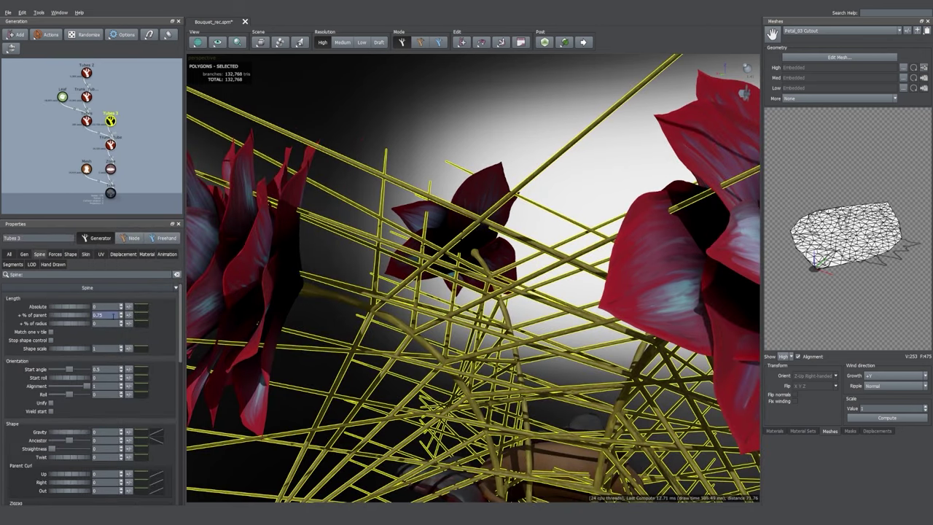
drag(69, 306, 137, 329)
scroll(400, 372, up, 3)
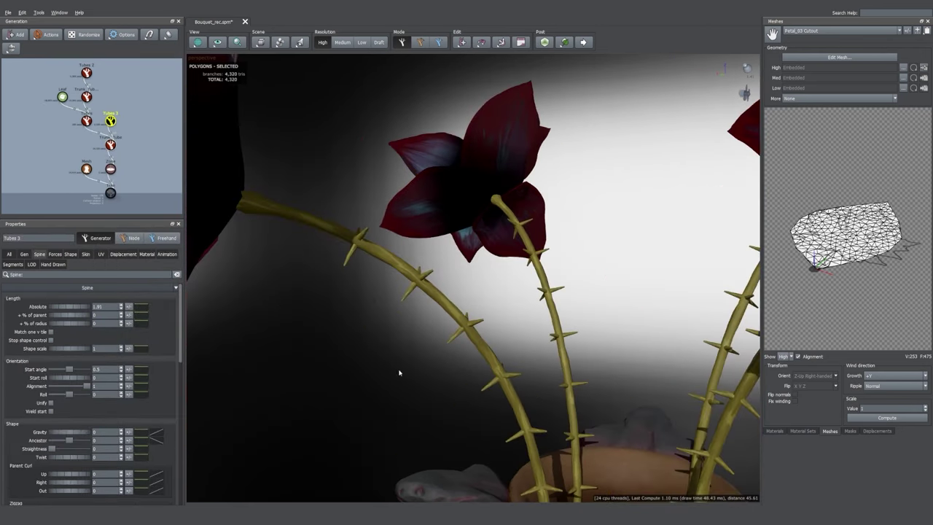
- Set the thorns' radius to 1.73 % of parent and bend their radius profile curve into a concave taper
click(86, 254)
click(39, 254)
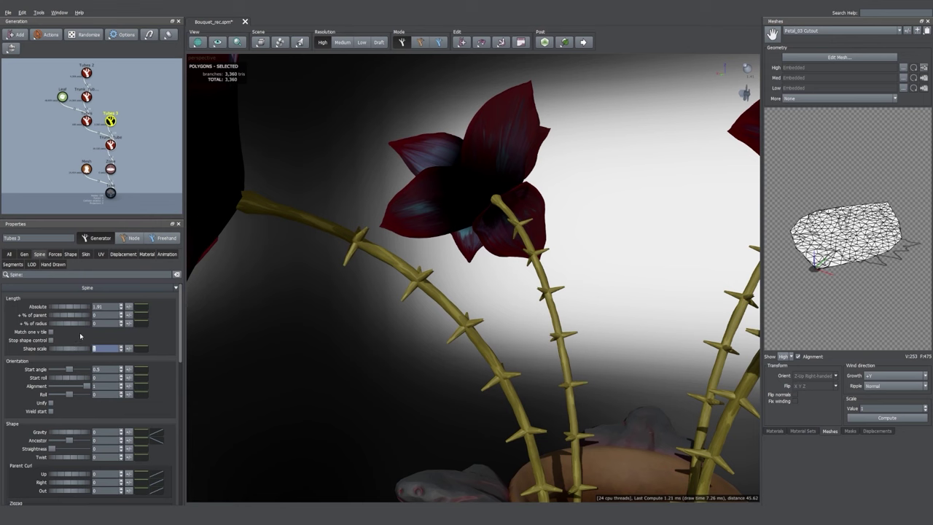
click(86, 254)
click(159, 324)
click(289, 333)
click(297, 344)
click(258, 384)
click(304, 406)
drag(257, 384, 252, 399)
drag(298, 423, 298, 425)
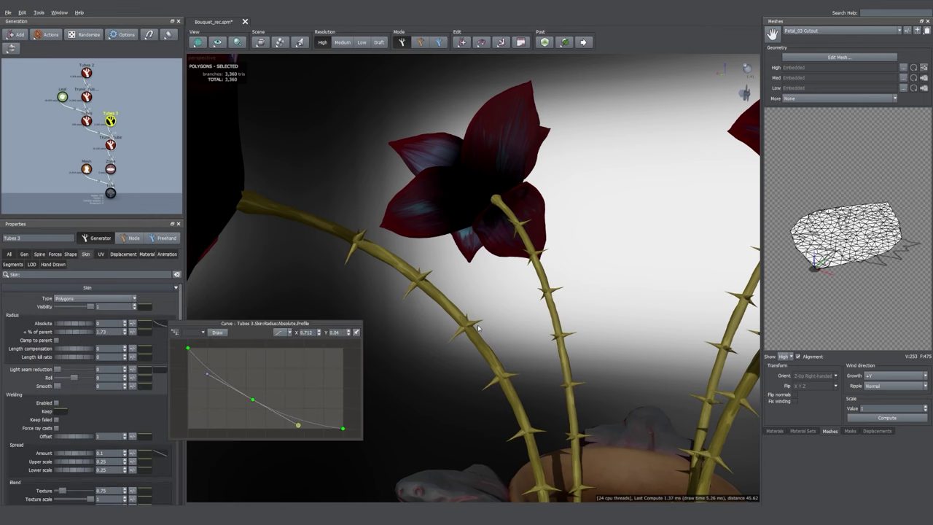
- Weld the thorns to the stems with a spread upper scale of 1.55, and shorten their absolute length to about 0.97
click(57, 403)
scroll(68, 452, down, 1)
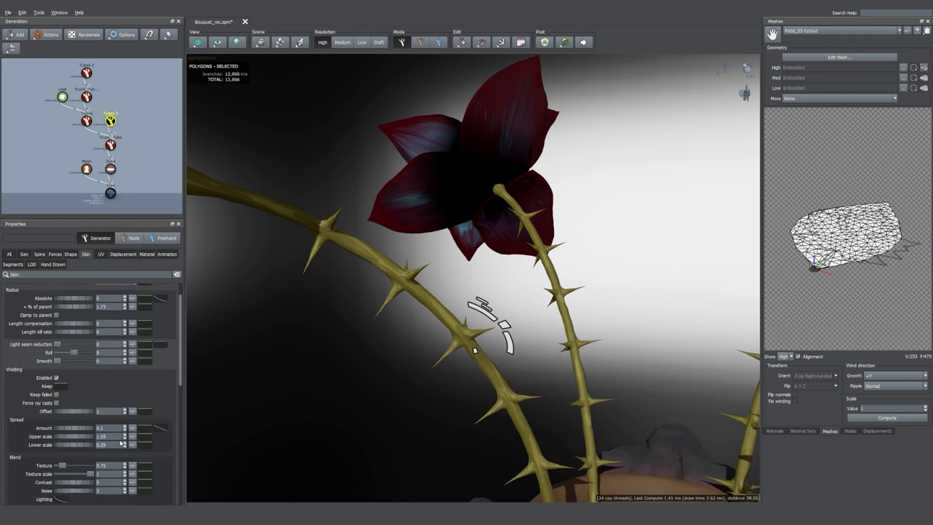
click(40, 254)
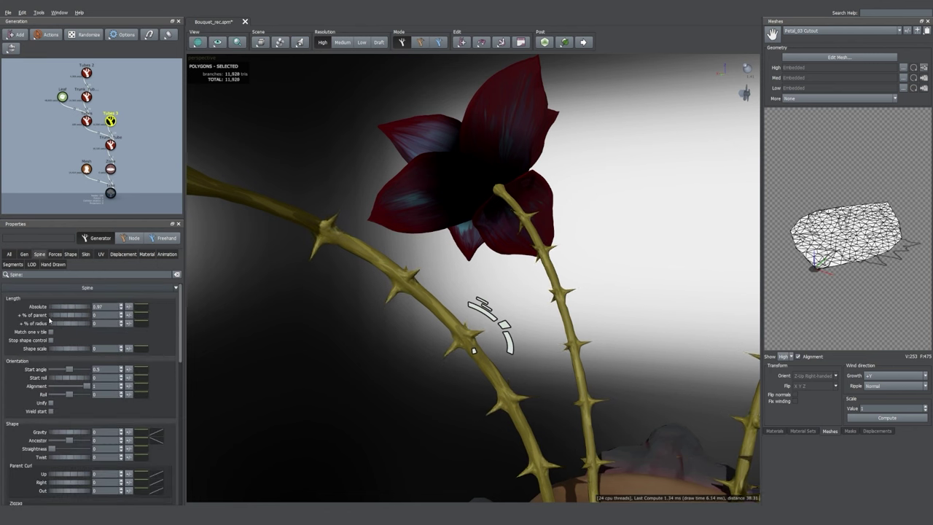
click(129, 306)
- Distribute the thorns with count 2, spread 0.897 and spiral 6.36, and assign them the Spike material
click(10, 254)
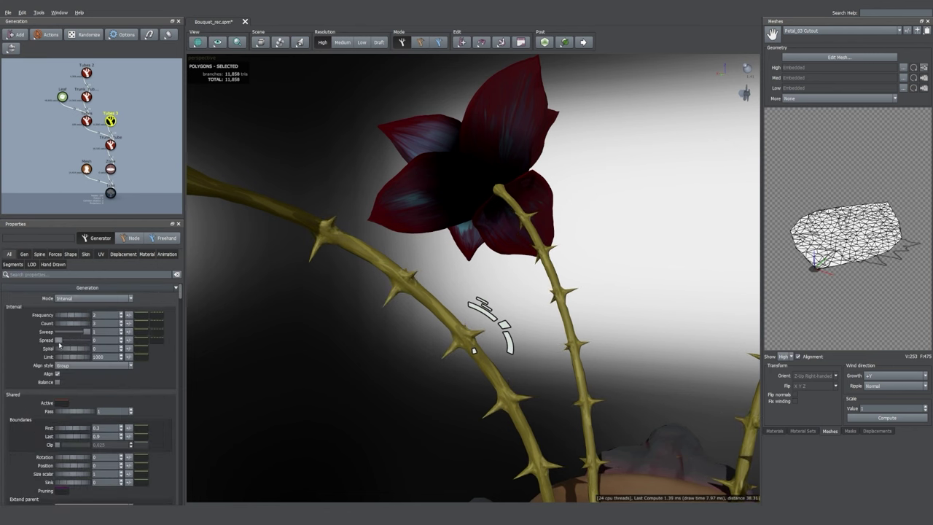
drag(58, 341, 85, 349)
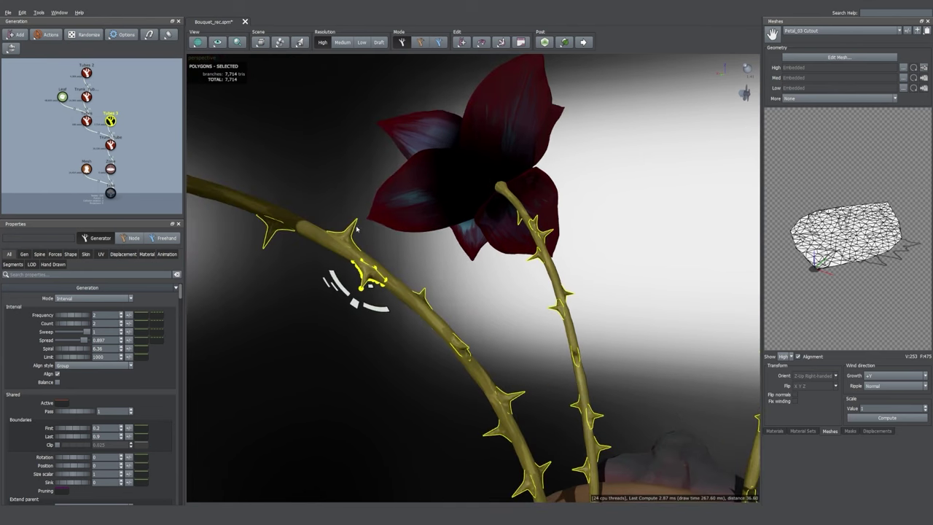
click(146, 254)
click(91, 314)
click(87, 243)
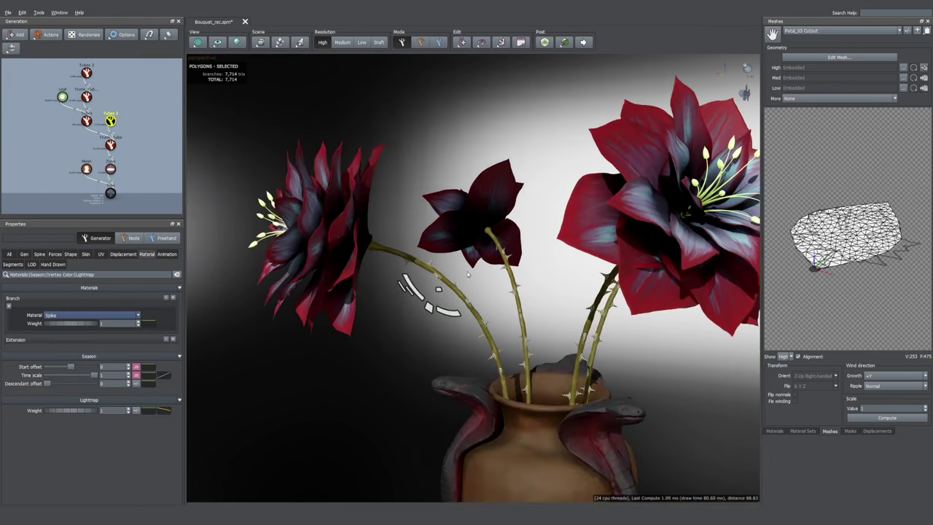
- Set the thorns' V mapping style to Absolute, with scale 0.69 and offset -0.24
scroll(468, 274, up, 8)
click(344, 280)
click(101, 254)
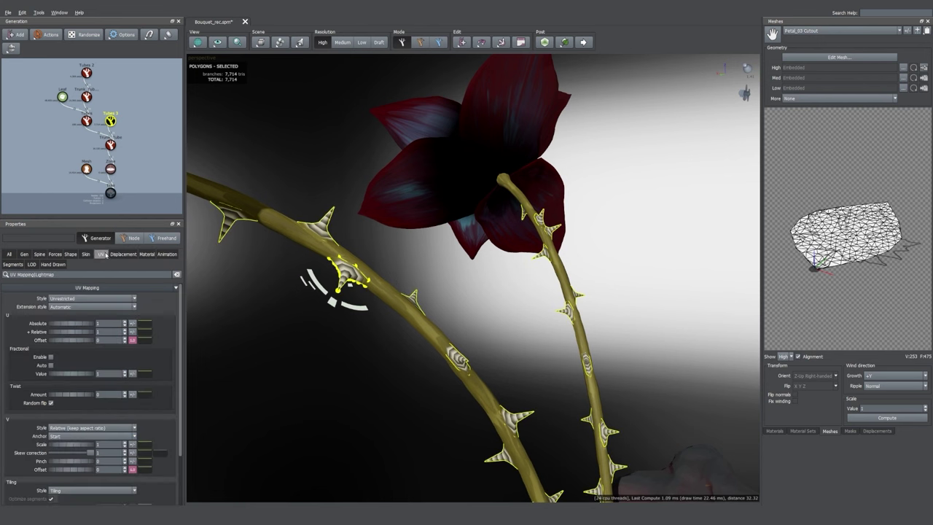
scroll(95, 365, down, 2)
click(92, 378)
click(80, 368)
click(132, 420)
text(0)
key(Return)
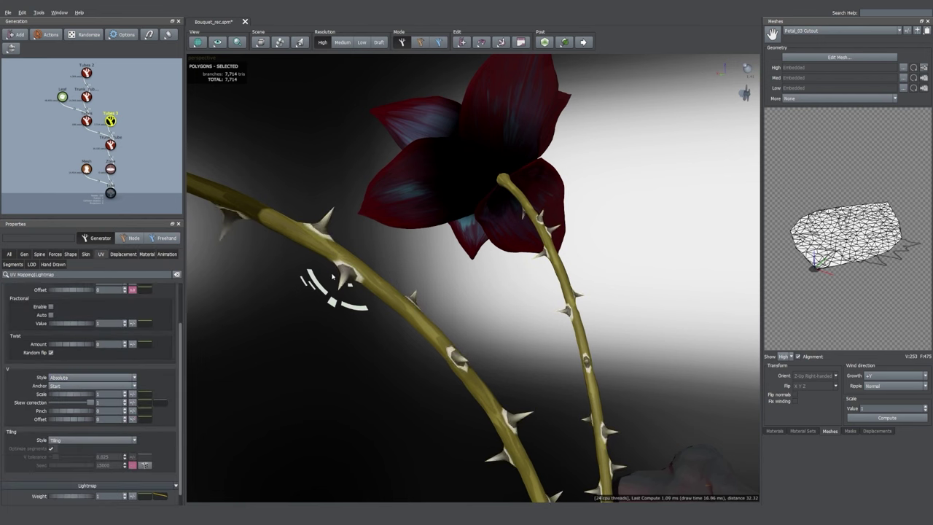
drag(86, 396, 70, 421)
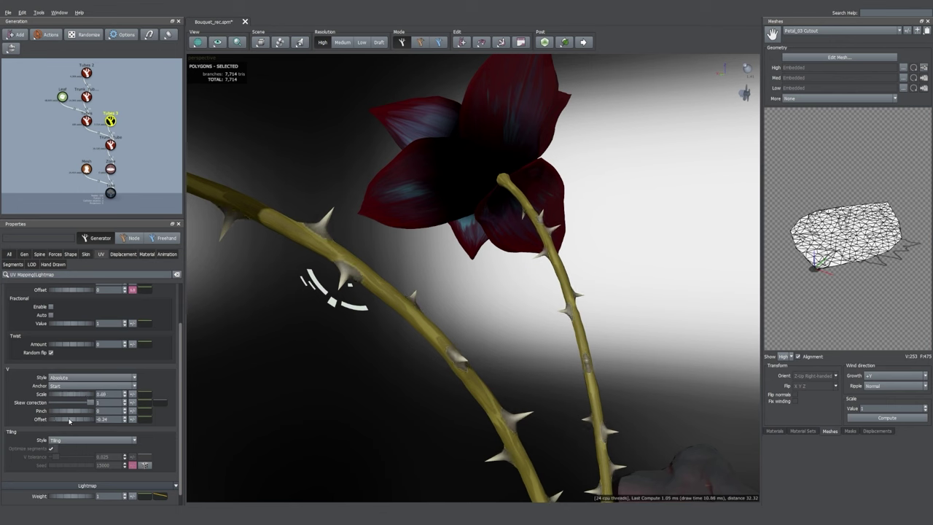
- Reduce the thorns' absolute length further so they sit smaller along the stems
scroll(447, 384, down, 3)
click(509, 399)
click(86, 253)
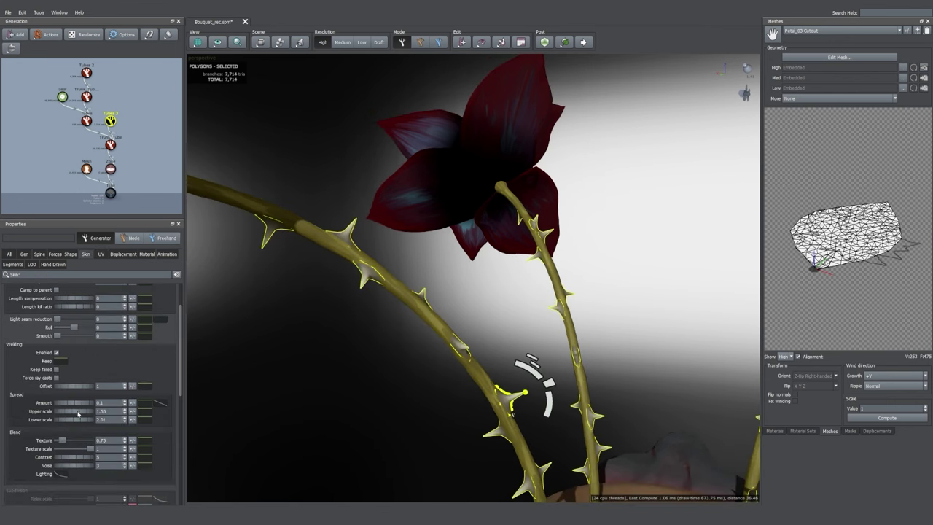
click(39, 253)
drag(68, 306, 57, 313)
scroll(434, 331, down, 5)
mouse_move(409, 332)
mouse_down()
mouse_move(441, 333)
mouse_move(395, 341)
mouse_up()
click(395, 341)
scroll(395, 341, up, 2)
scroll(395, 341, down, 5)
- Add a leaf generator as a child of the stems' Trunk_Tube generator
click(110, 145)
right_click(110, 145)
mouse_move(189, 151)
click(244, 170)
click(19, 253)
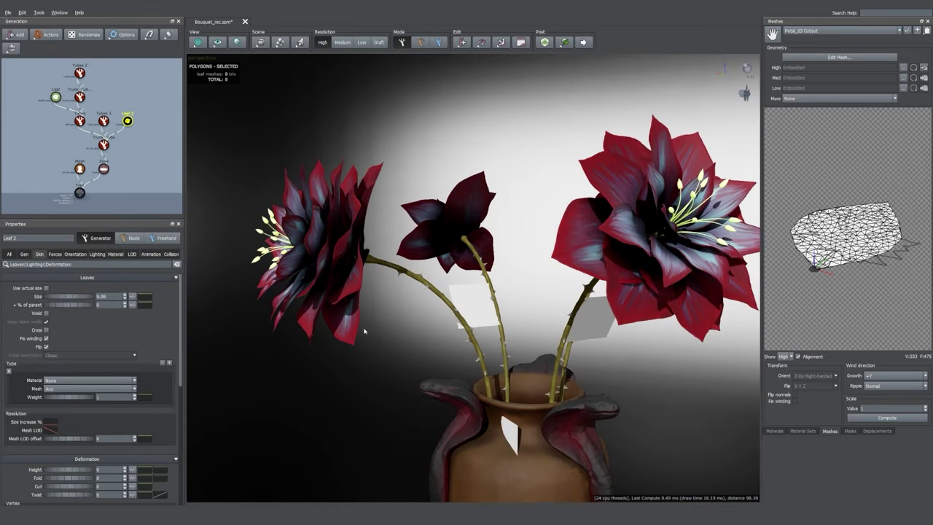
- Set the stem leaves' generation mode to Phyllotaxy with the Whorled arrangement style
click(10, 254)
click(80, 288)
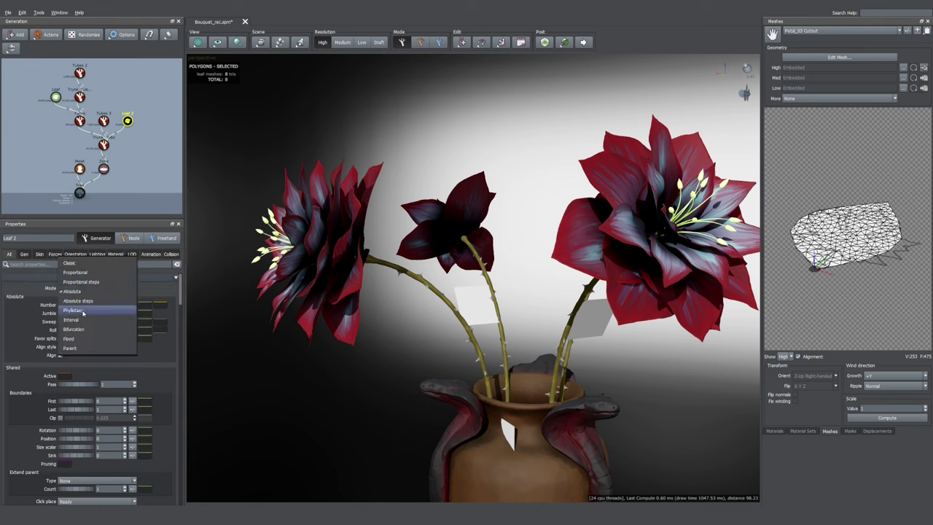
click(83, 312)
click(95, 313)
click(84, 362)
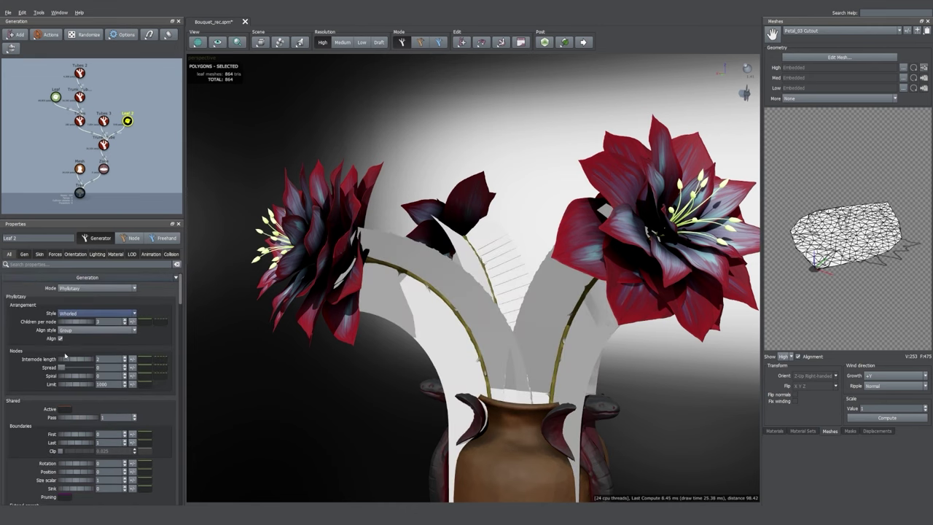
- Set the leaves' internode length to 12.47 and limit their placement along the stems to First 0.61 and Last 0.88
click(76, 254)
scroll(62, 374, down, 2)
drag(63, 371, 460, 392)
click(10, 254)
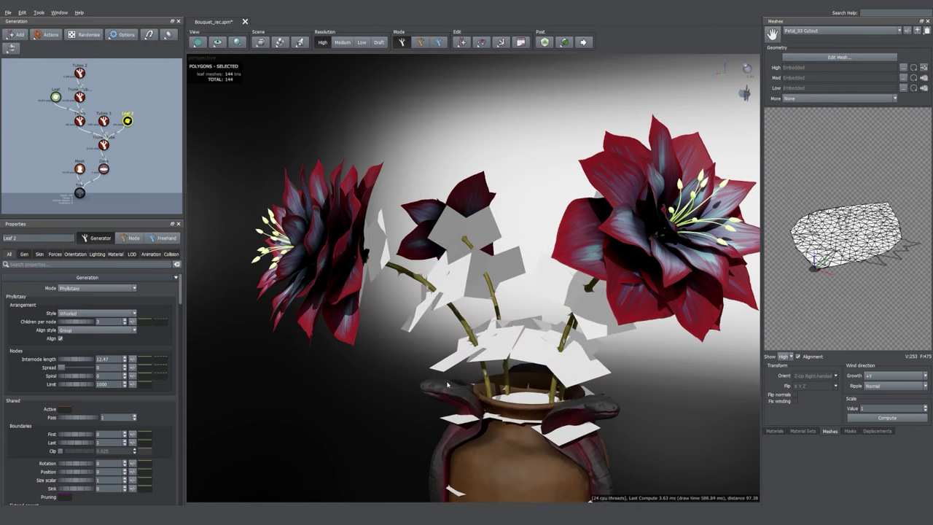
scroll(451, 387, down, 3)
mouse_move(73, 435)
mouse_down()
mouse_move(94, 435)
mouse_move(81, 443)
mouse_up()
scroll(460, 375, up, 2)
scroll(461, 375, up, 2)
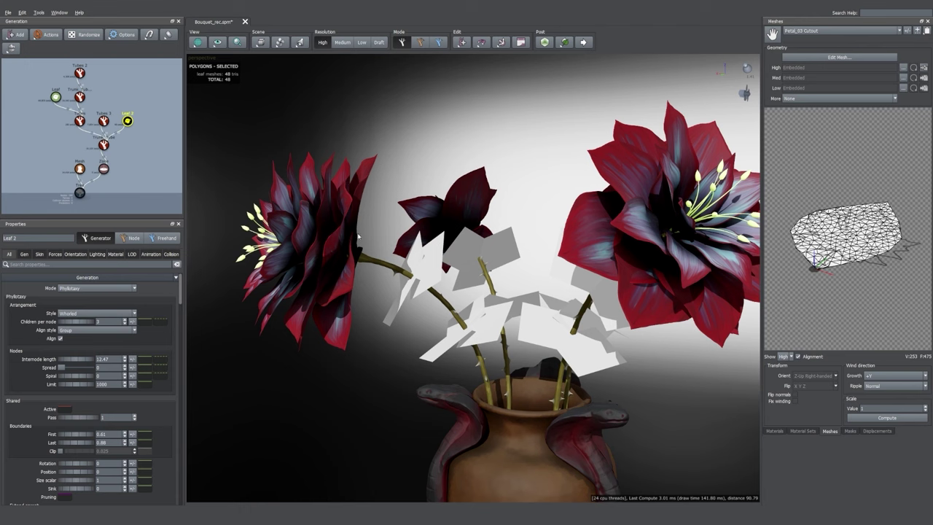
- Assign the Leaf Summer material to the stem leaves
click(115, 254)
click(90, 305)
click(95, 255)
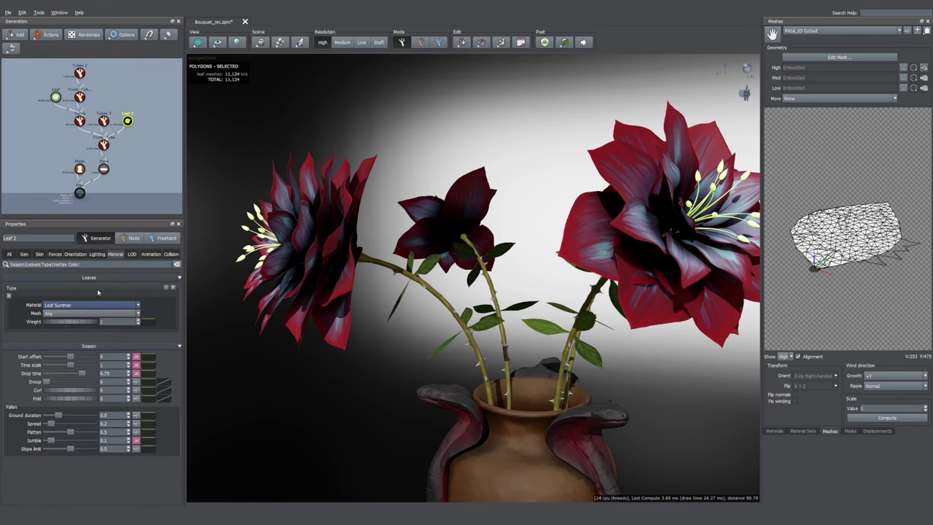
- Inspect the color and height maps of the stem leaves' material and examine the leaves up close
scroll(484, 332, up, 3)
click(493, 341)
click(774, 430)
click(784, 262)
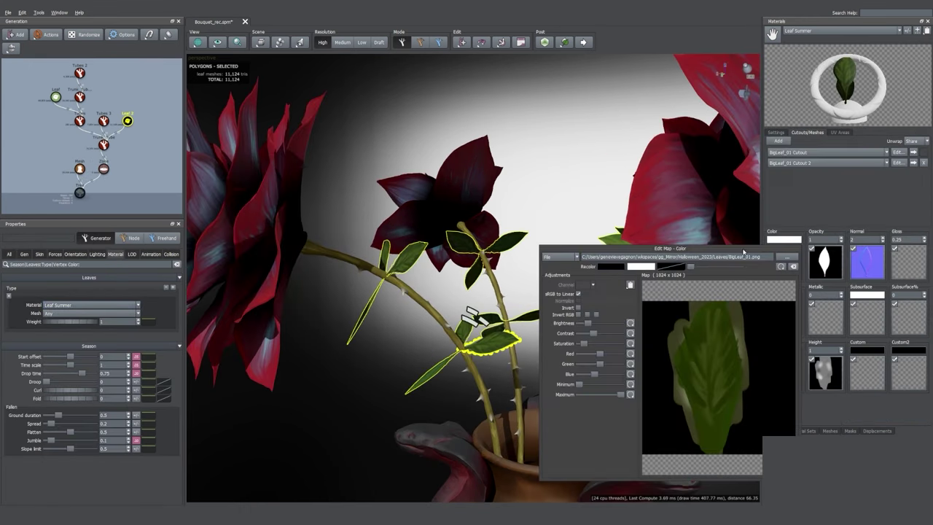
drag(743, 252, 615, 184)
click(805, 219)
double_click(824, 368)
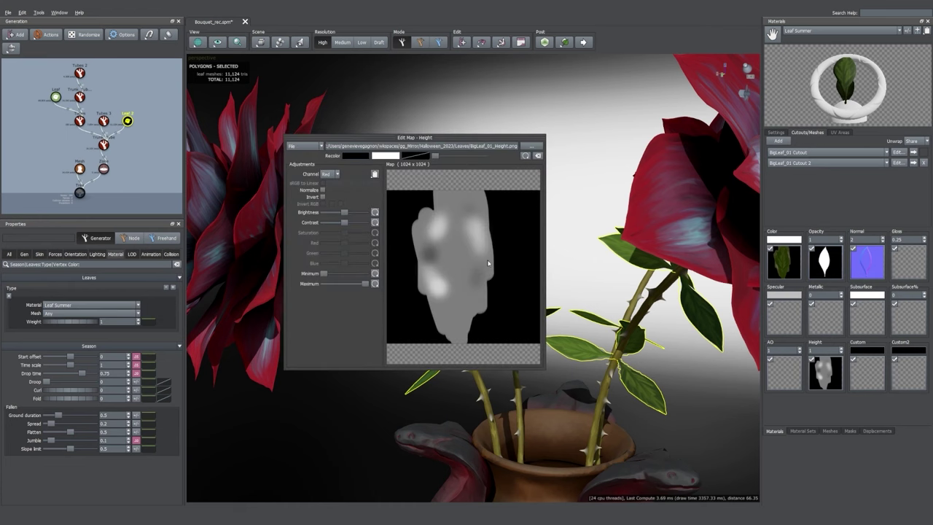
click(814, 217)
scroll(527, 333, up, 3)
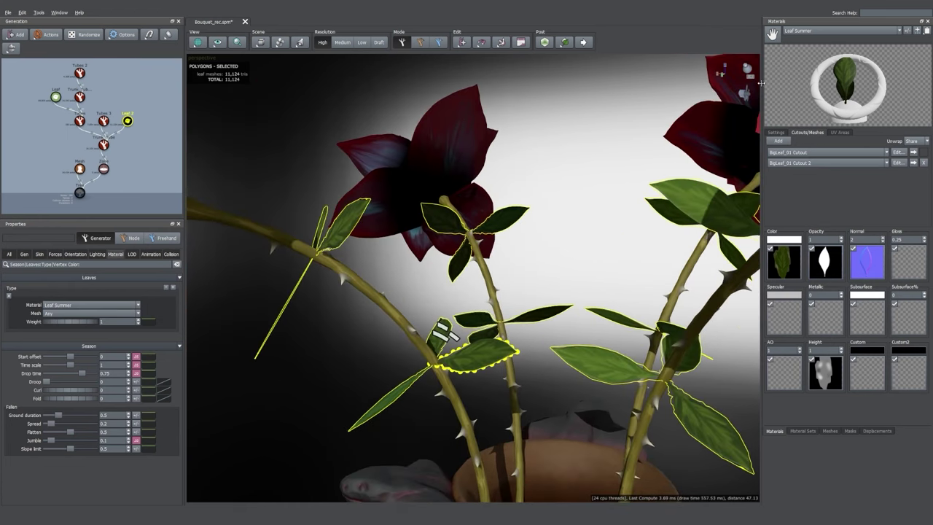
scroll(478, 360, down, 2)
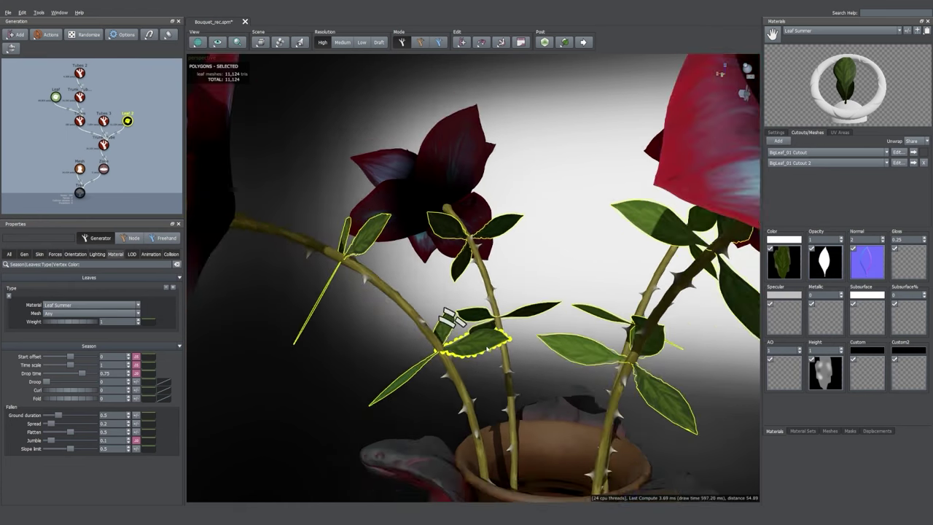
- Orient the stem leaves with Right 0.56 and Out 0.25, and deform them with fold -0.7 and curl -0.52
click(77, 254)
scroll(70, 394, down, 1)
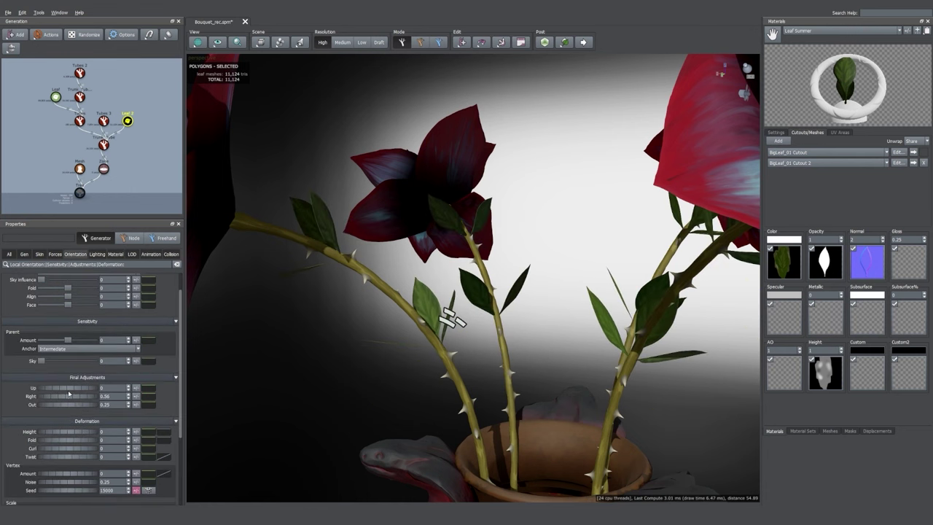
scroll(69, 393, down, 1)
drag(83, 416, 52, 423)
scroll(48, 432, down, 2)
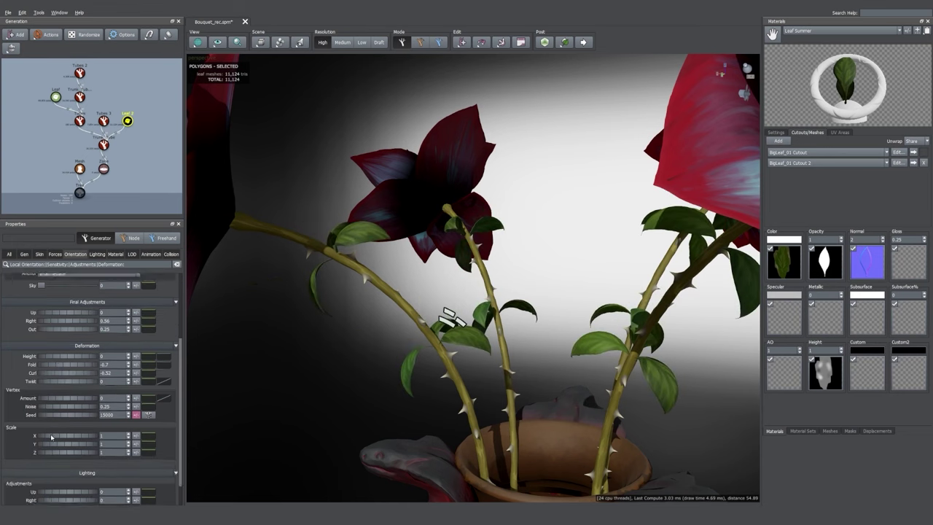
- Enlarge the stem leaves to size 12.12 with X scale 1.24, and set their height deformation to 0.1
click(39, 254)
drag(64, 370, 90, 371)
click(43, 255)
drag(67, 297, 213, 311)
click(75, 254)
drag(66, 408, 65, 406)
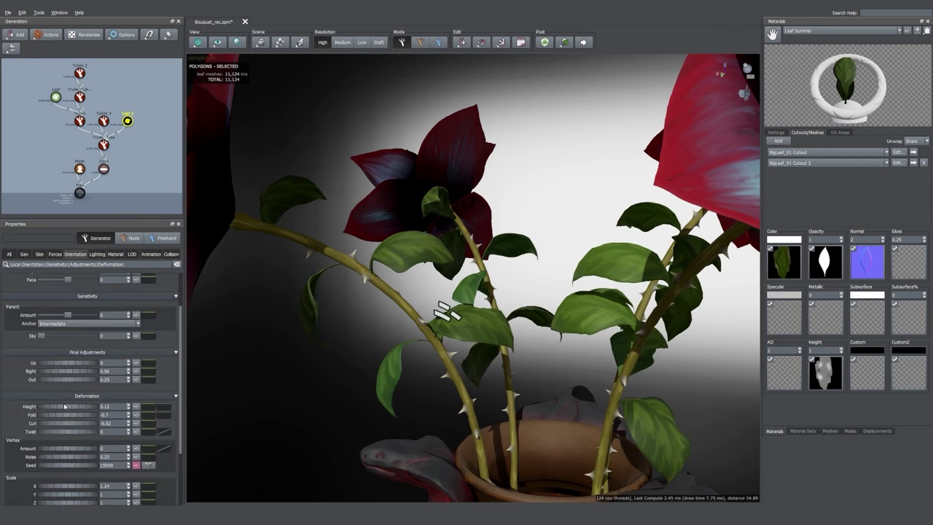
scroll(403, 366, down, 5)
scroll(402, 359, up, 4)
- Set the leaf size to 16.77, lower the end of its parent curve, and add random size variance
click(41, 254)
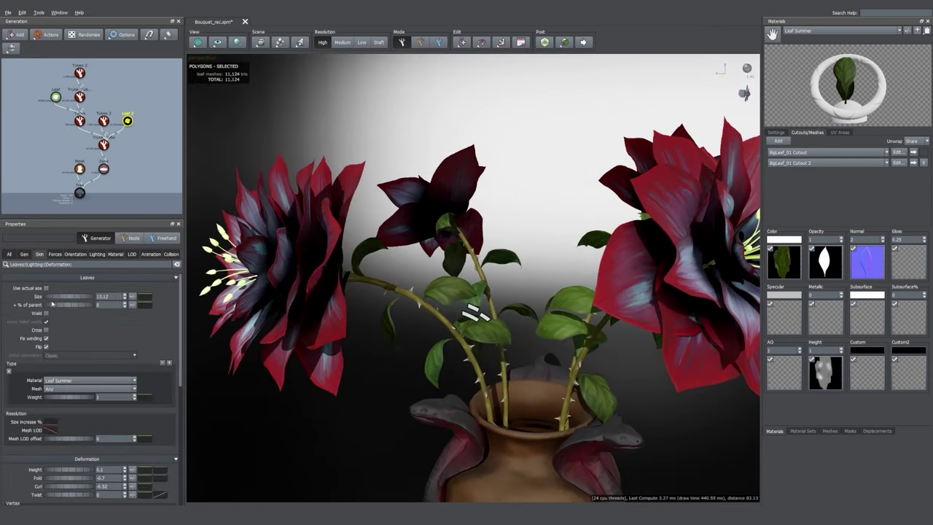
drag(255, 295, 274, 318)
click(131, 296)
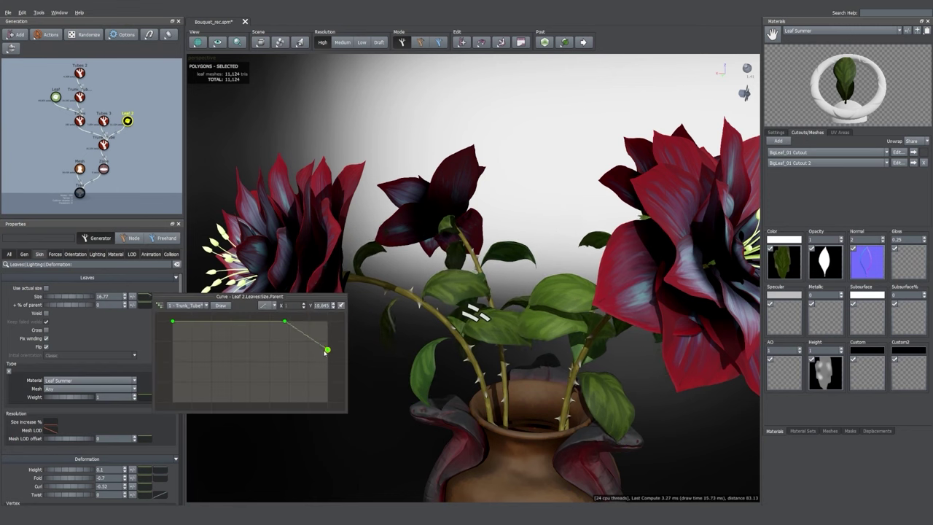
click(132, 297)
scroll(518, 365, down, 2)
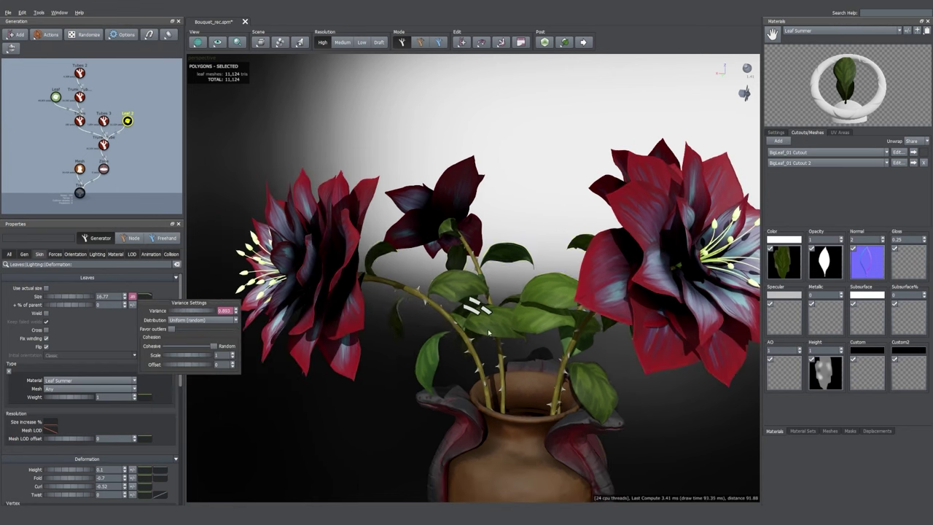
- Start the leaves at 0.51 along the stems and knock out 0.563 of them with a downward-sloping parent curve
click(11, 254)
scroll(88, 416, down, 1)
drag(88, 410, 79, 409)
scroll(67, 439, down, 2)
drag(62, 449, 73, 450)
click(146, 451)
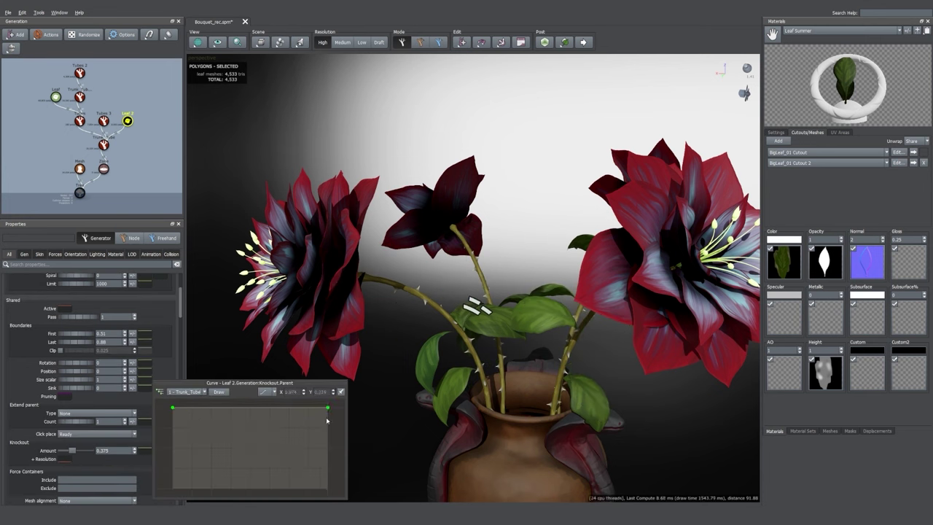
drag(327, 408, 327, 473)
scroll(427, 383, down, 5)
drag(481, 379, 400, 338)
scroll(400, 338, up, 4)
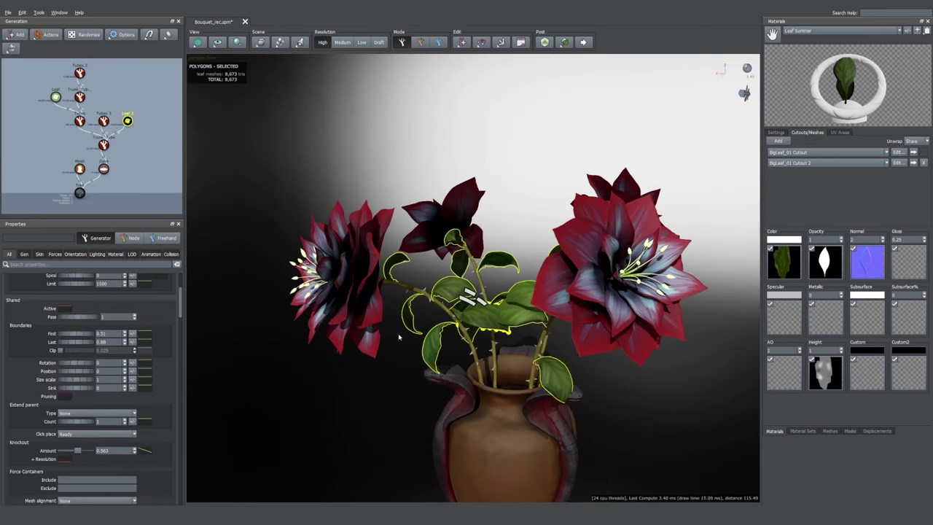
- Set the leaves' node spread to 0.9 and spiral to 4.27, and save the bouquet file
click(10, 255)
drag(73, 376, 89, 367)
drag(399, 352, 564, 362)
scroll(557, 375, up, 2)
scroll(557, 374, down, 2)
middle_drag(564, 360, 548, 353)
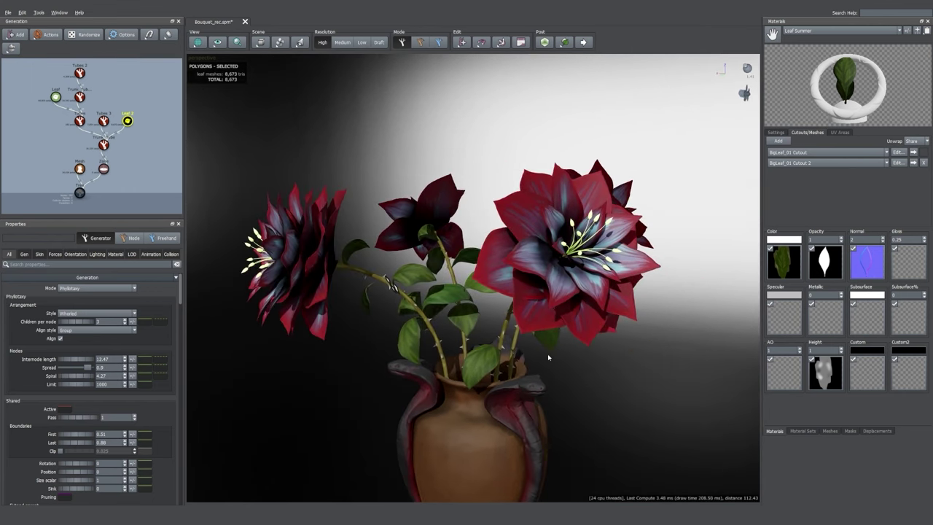
middle_drag(479, 356, 450, 366)
scroll(450, 366, down, 2)
drag(450, 366, 433, 347)
click(653, 332)
key(ctrl+s)
- Set the flower petals' curl deformation to 0.05 and increase their fold
click(527, 303)
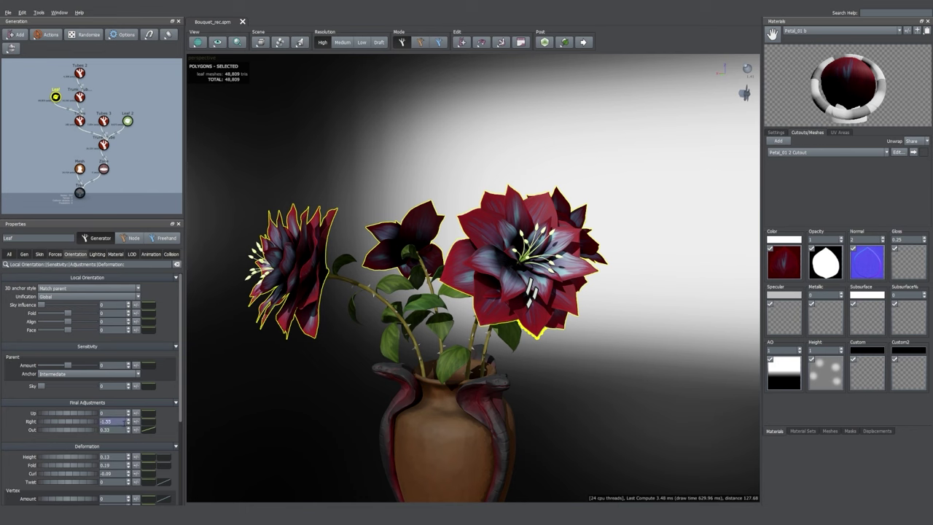
scroll(75, 442, down, 1)
drag(77, 450, 80, 450)
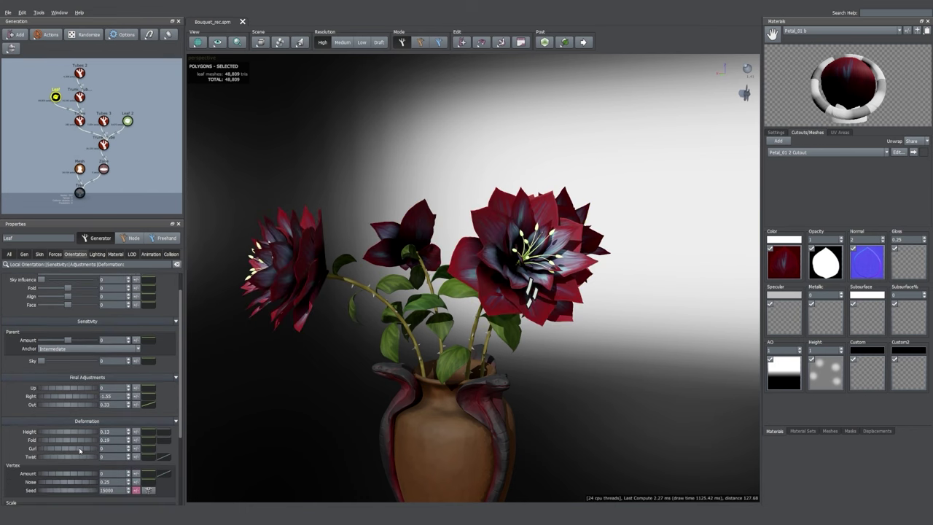
click(80, 451)
click(81, 451)
drag(58, 440, 68, 445)
mouse_move(692, 306)
mouse_down()
mouse_move(656, 358)
mouse_move(688, 313)
mouse_up()
scroll(128, 415, down, 2)
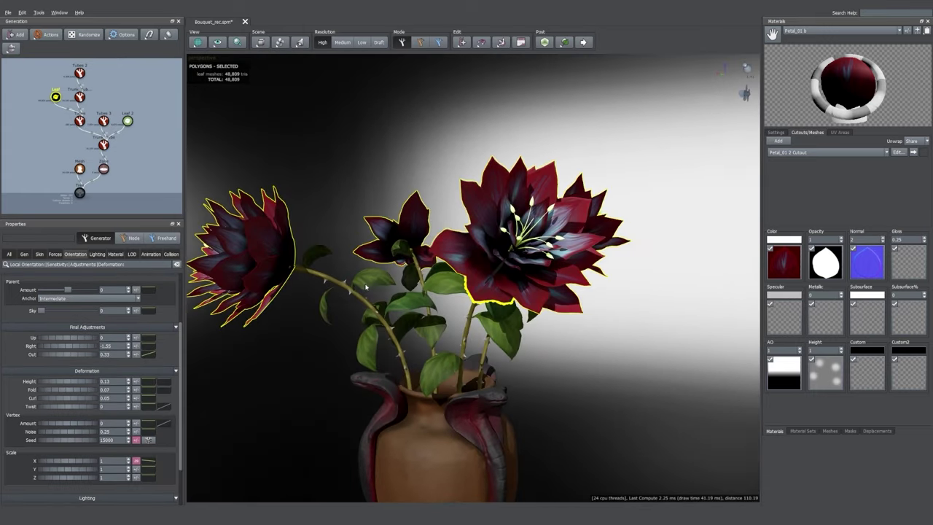
- Arrange the petals four per node with a spiral of 3.3, and adjust the curve for children per node
click(8, 253)
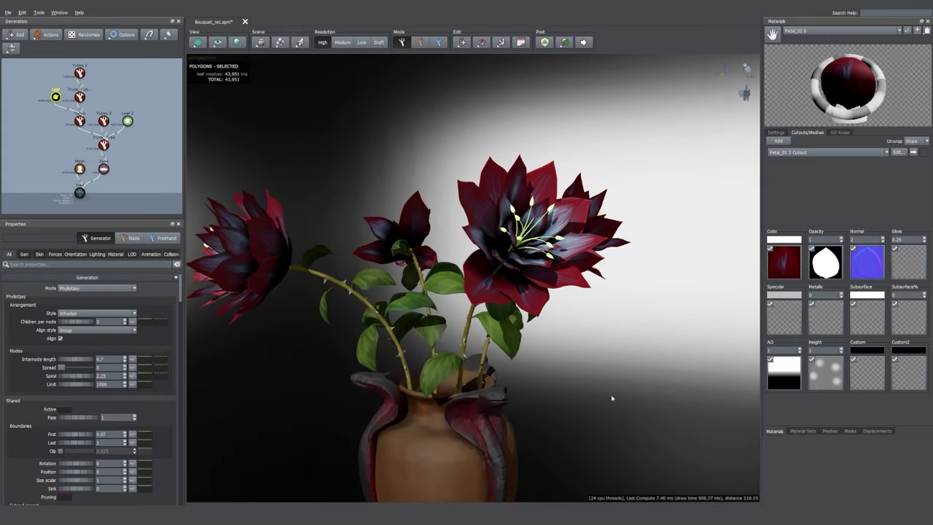
drag(200, 386, 220, 333)
drag(77, 322, 92, 327)
click(159, 322)
drag(341, 347, 337, 371)
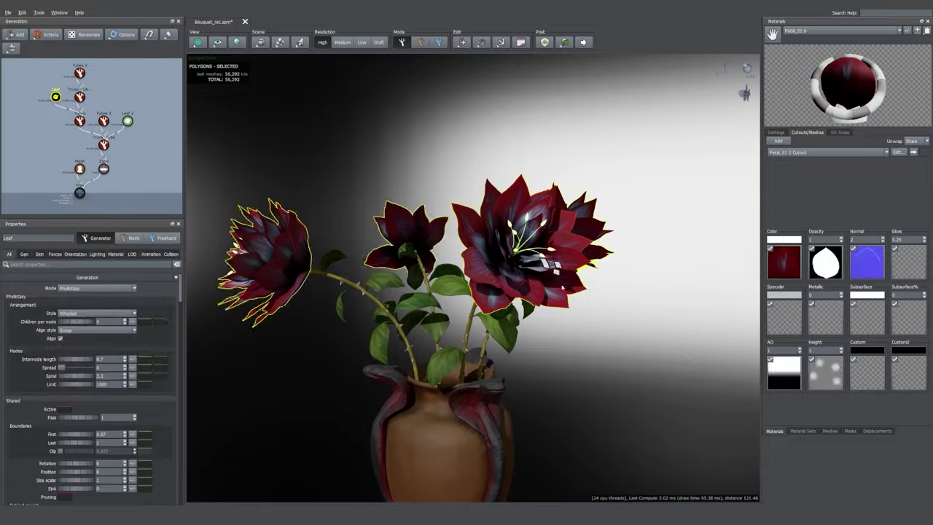
- Set the petals' last boundary to 0.78 and their internode length to 0.52
drag(561, 287, 530, 315)
scroll(531, 315, up, 3)
scroll(81, 387, down, 1)
drag(89, 394, 79, 393)
click(8, 256)
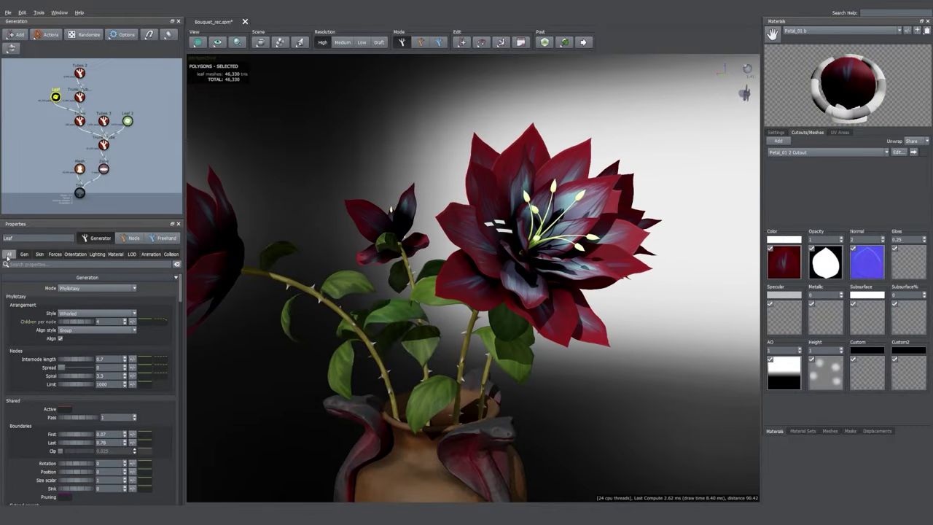
drag(82, 359, 77, 361)
scroll(635, 330, down, 4)
click(634, 330)
scroll(634, 330, up, 2)
drag(635, 330, 495, 366)
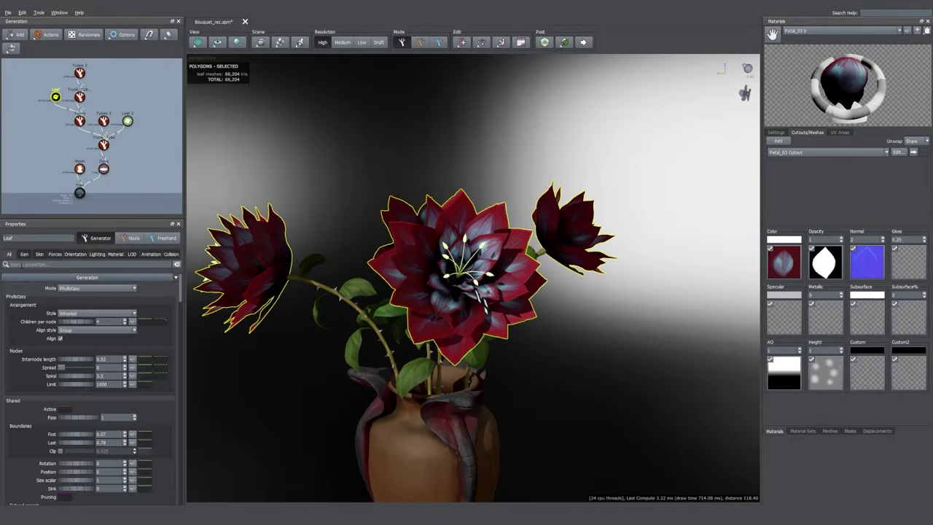
- Set the petals' knockout amount to 0.2 and check the flower heads from several angles
scroll(65, 446, down, 2)
drag(62, 450, 67, 450)
drag(558, 341, 582, 331)
scroll(581, 331, down, 1)
middle_drag(588, 331, 560, 331)
drag(573, 359, 581, 380)
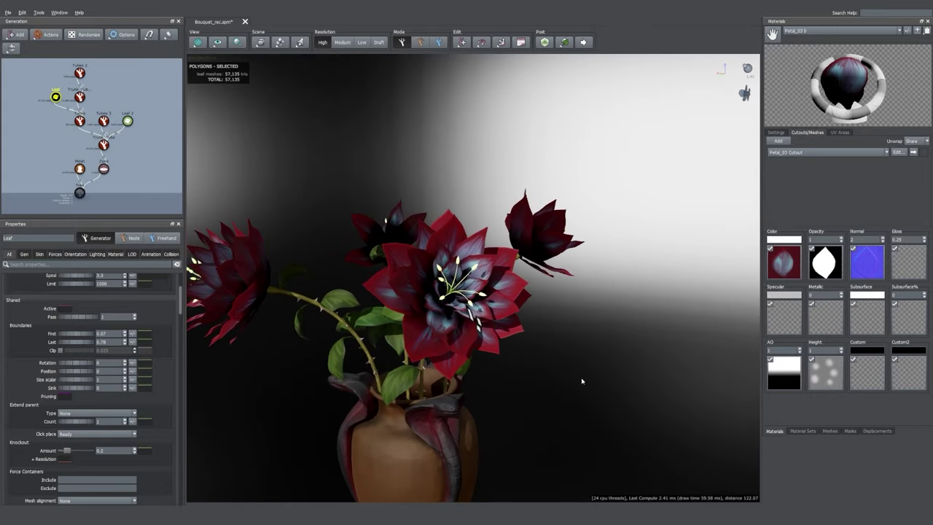
scroll(582, 381, up, 4)
middle_drag(583, 379, 580, 359)
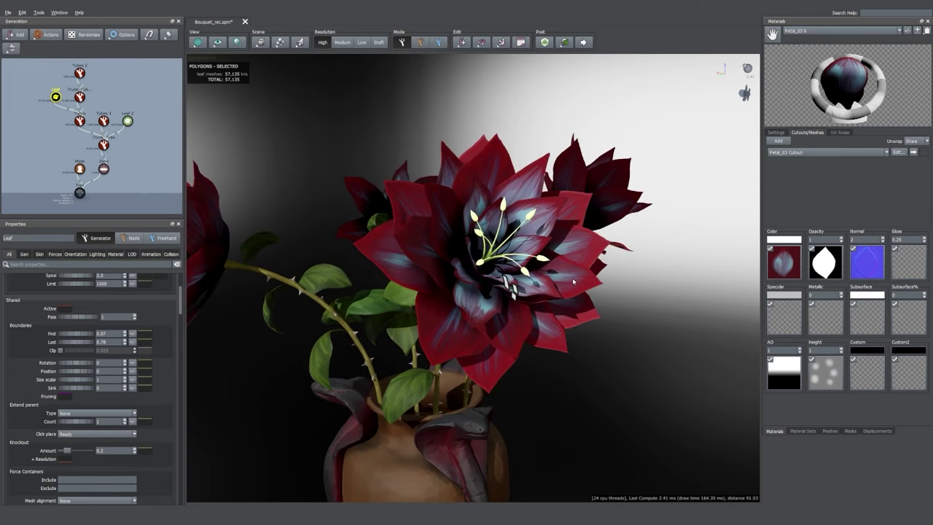
- Compare the Petal_01 and Petal_01 Fall materials and view the fall material's color texture
click(804, 33)
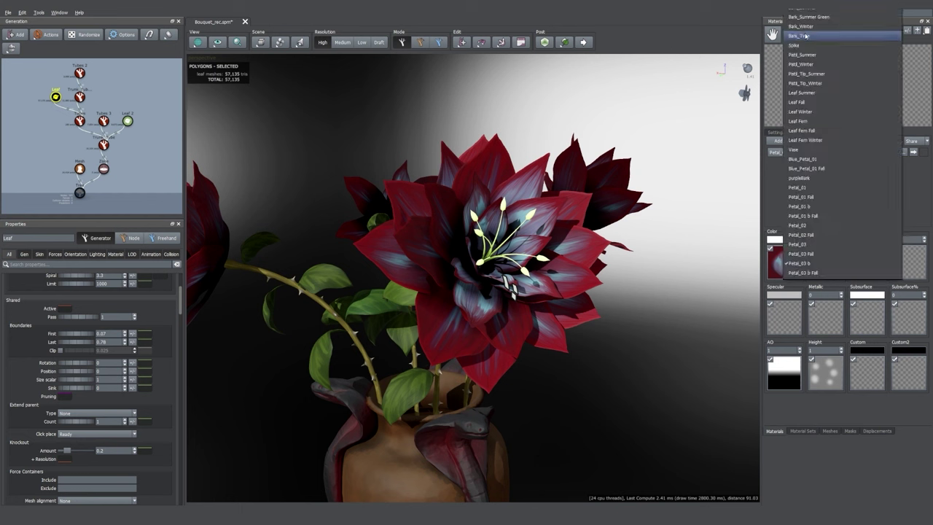
click(817, 190)
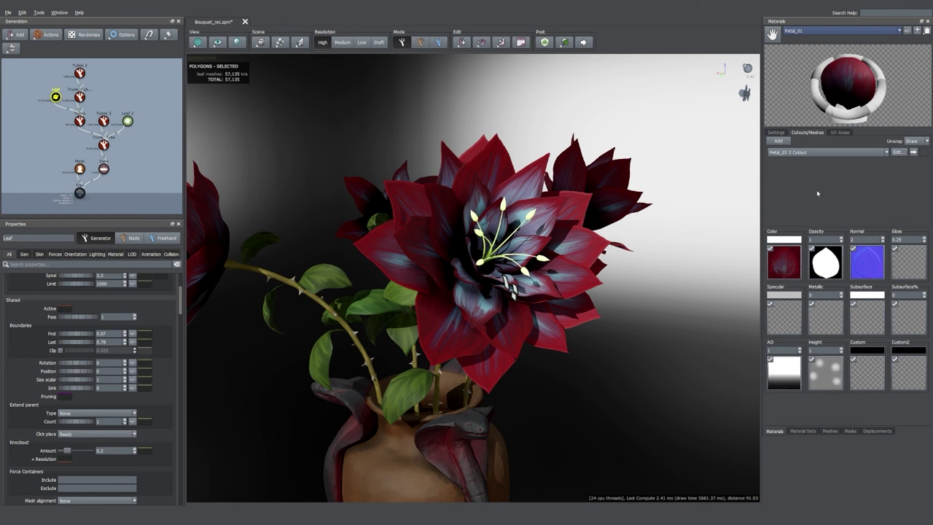
click(807, 31)
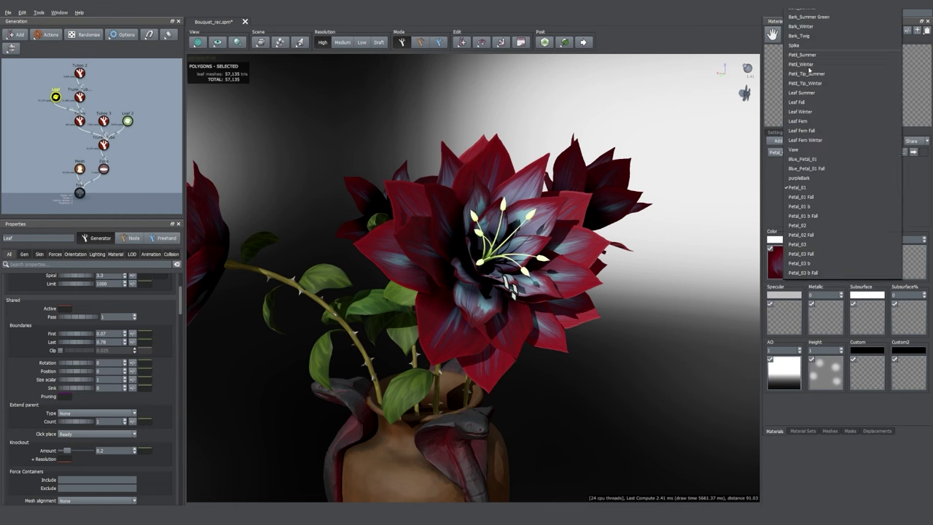
click(826, 196)
double_click(790, 261)
drag(738, 252, 493, 154)
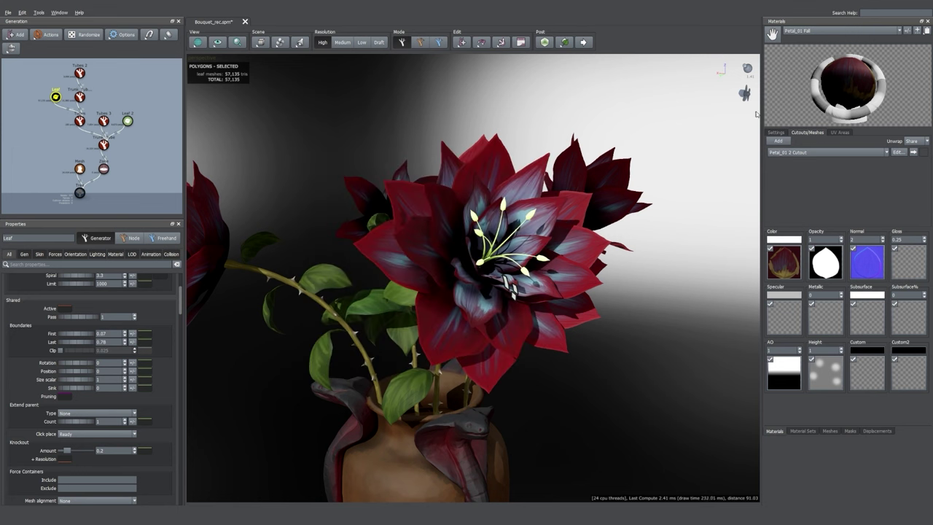
- Examine the season curve of Petal_01 Fall and preview the season change, ending near Spring
click(776, 132)
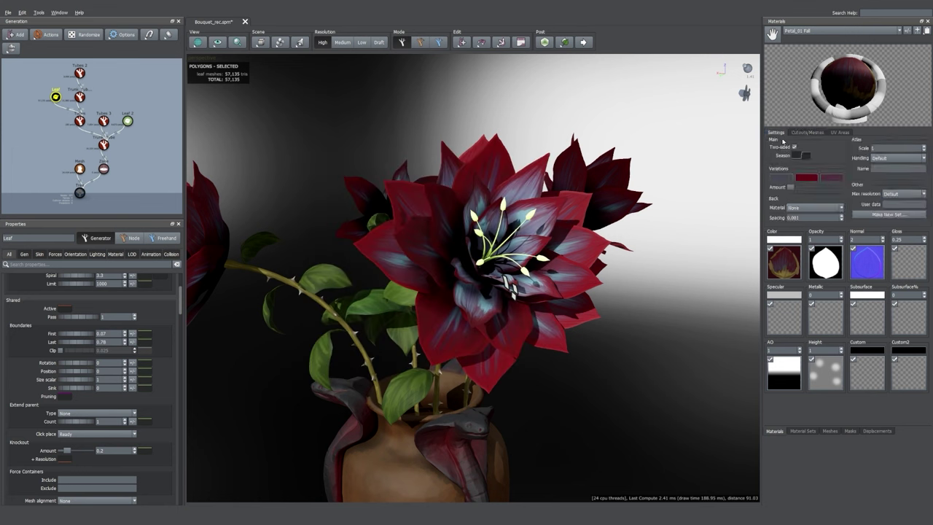
click(802, 157)
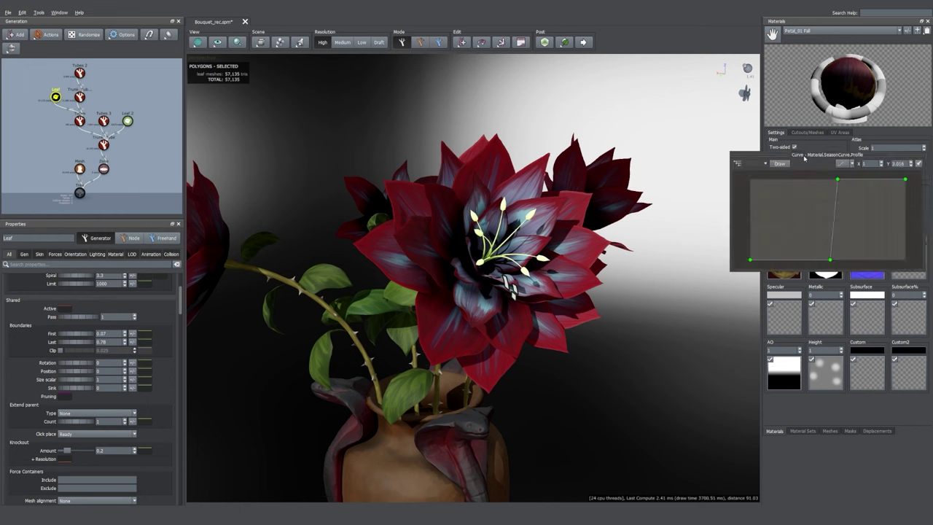
drag(818, 154, 435, 136)
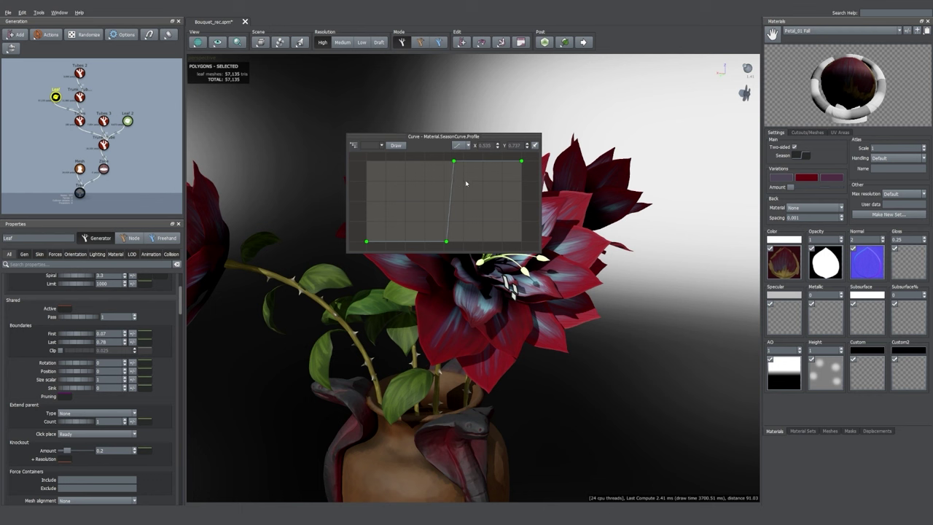
click(521, 43)
drag(592, 62, 537, 82)
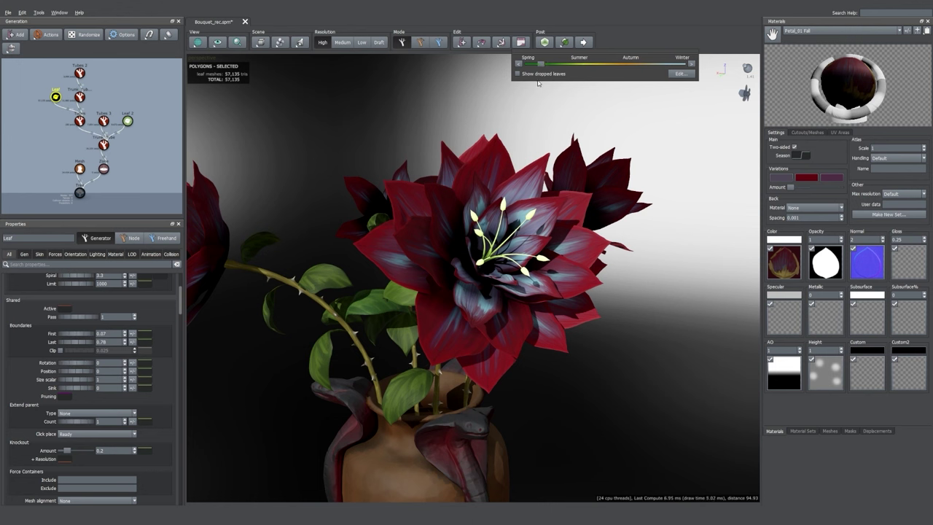
- Examine the season curve of the Petal_03 b material used on the large flower
click(538, 169)
click(803, 155)
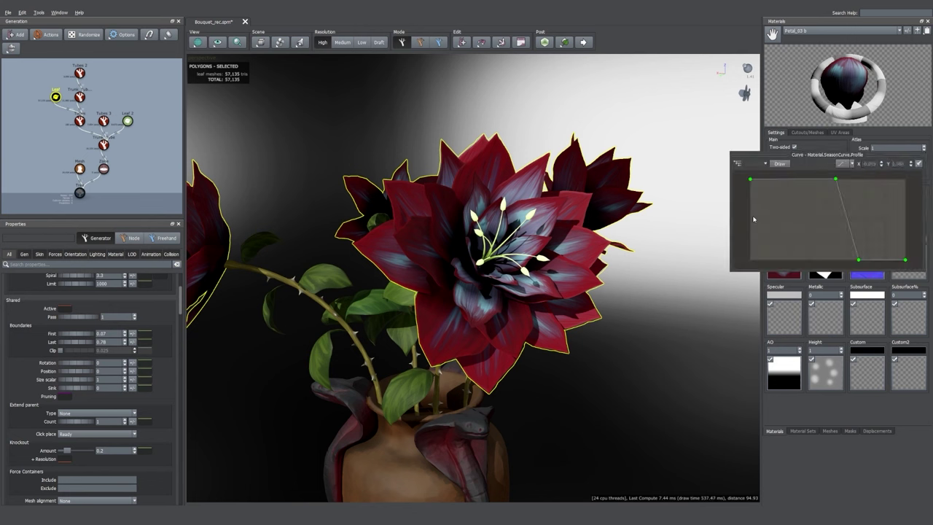
drag(819, 162, 492, 124)
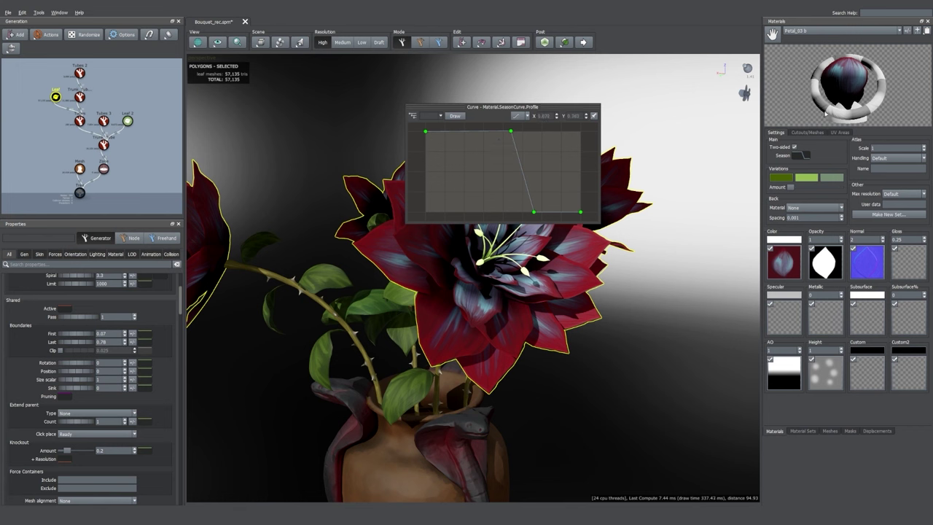
- Examine the season curve of the Petal_03 b Fall material
click(842, 30)
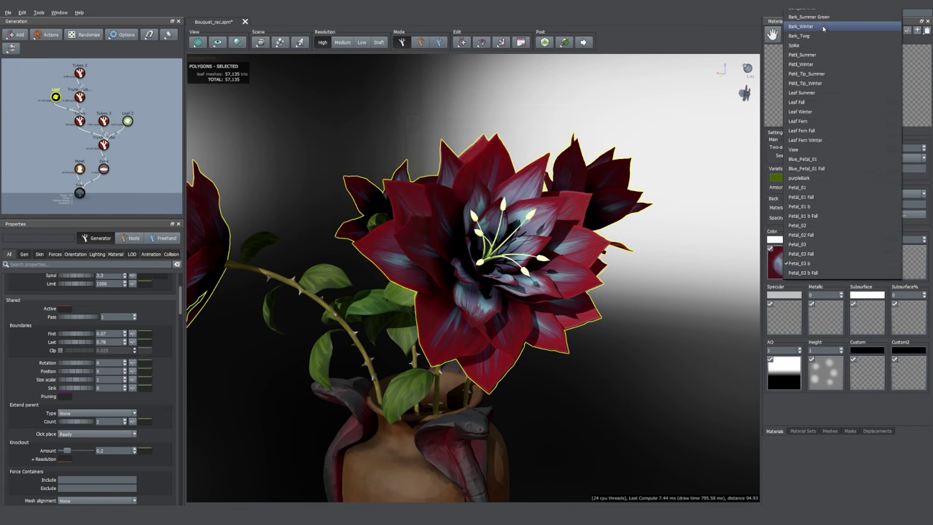
click(801, 273)
click(803, 155)
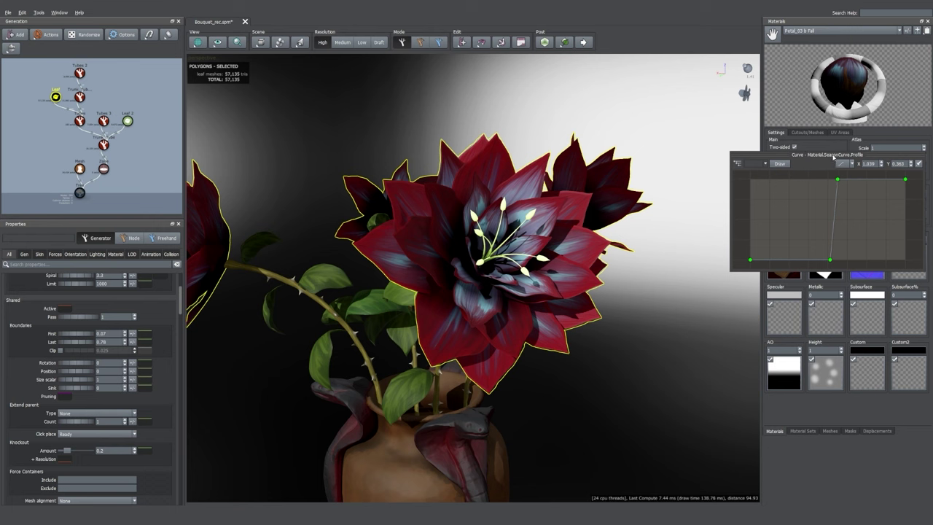
drag(833, 155, 464, 113)
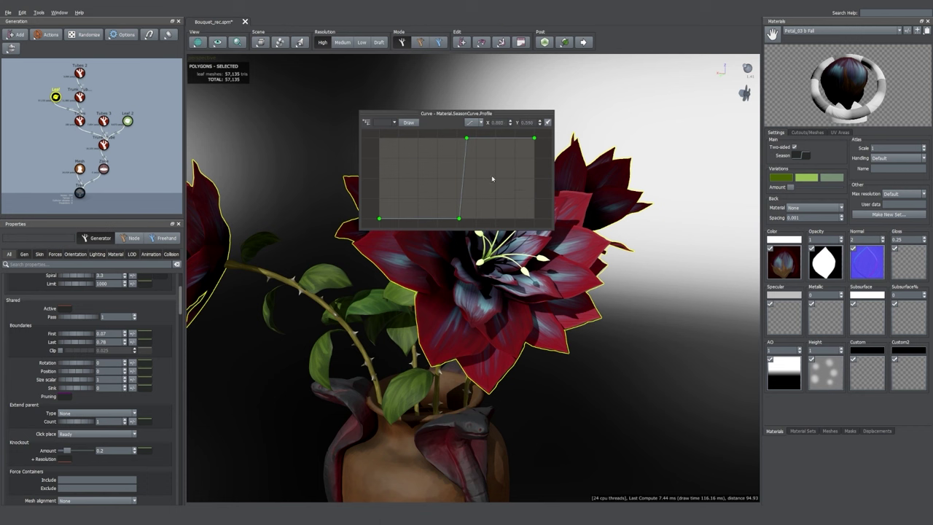
- Show the Petal 3b Set material set and inspect the season curve of its Petal_03 b member
click(513, 271)
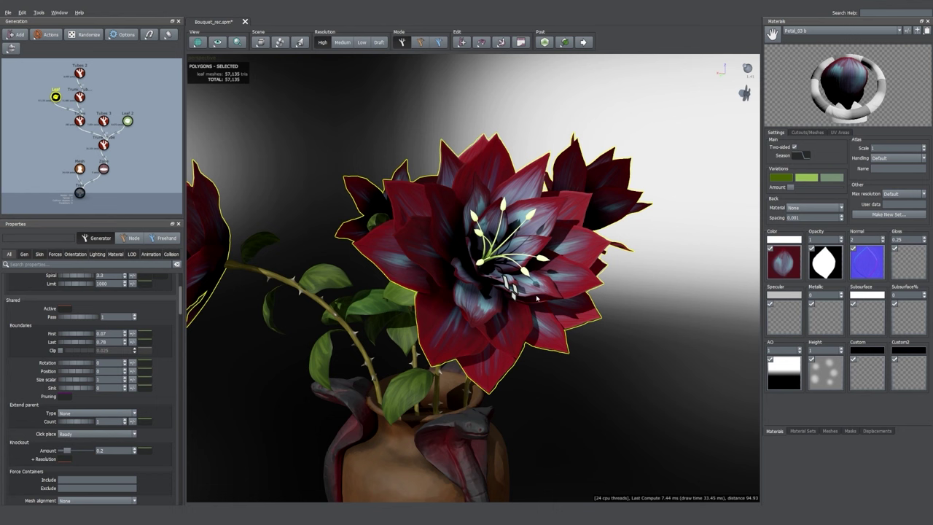
click(802, 430)
click(796, 30)
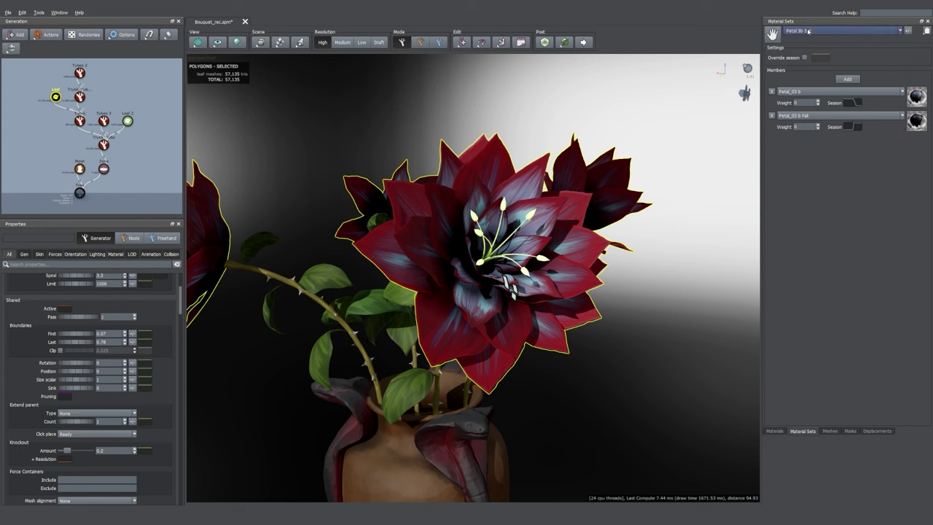
click(857, 102)
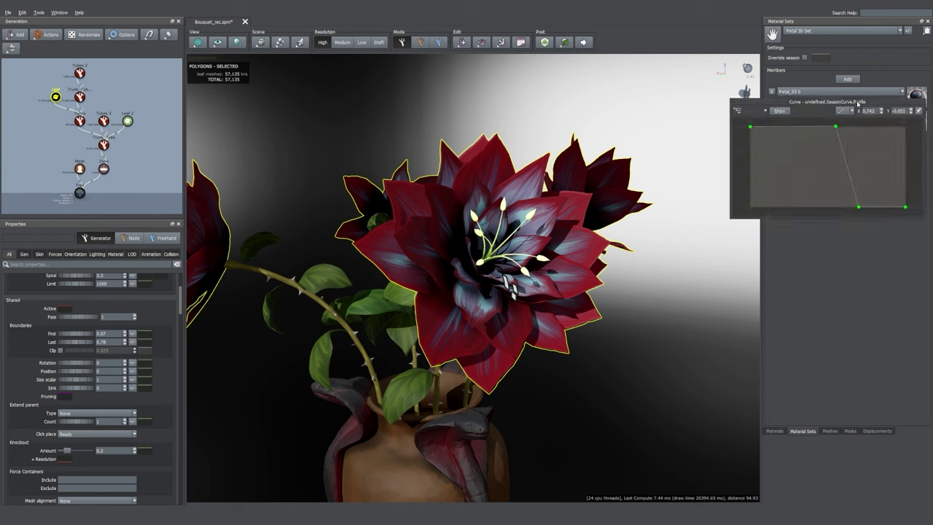
drag(890, 212, 912, 212)
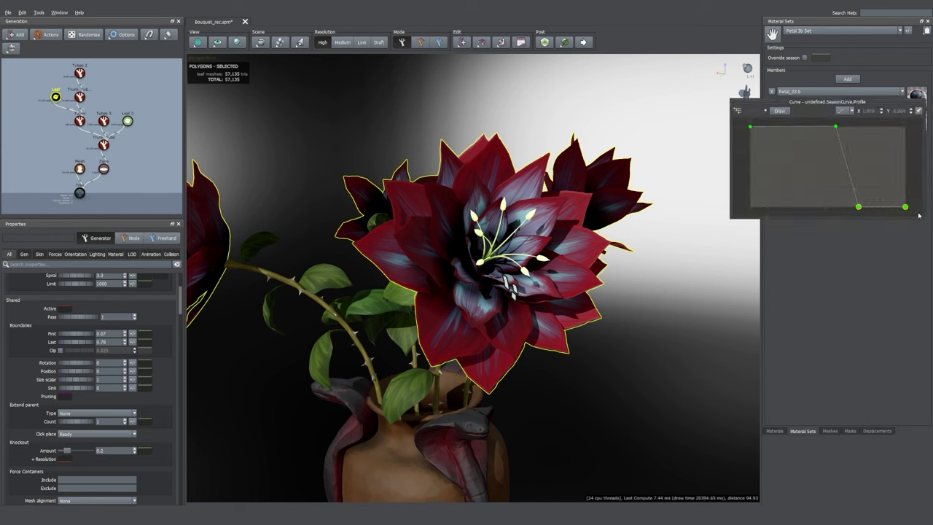
- Set the selected low points of the season curve in the Petal 3b Set to a Y value of 0.001
click(897, 110)
text(0.001)
click(885, 74)
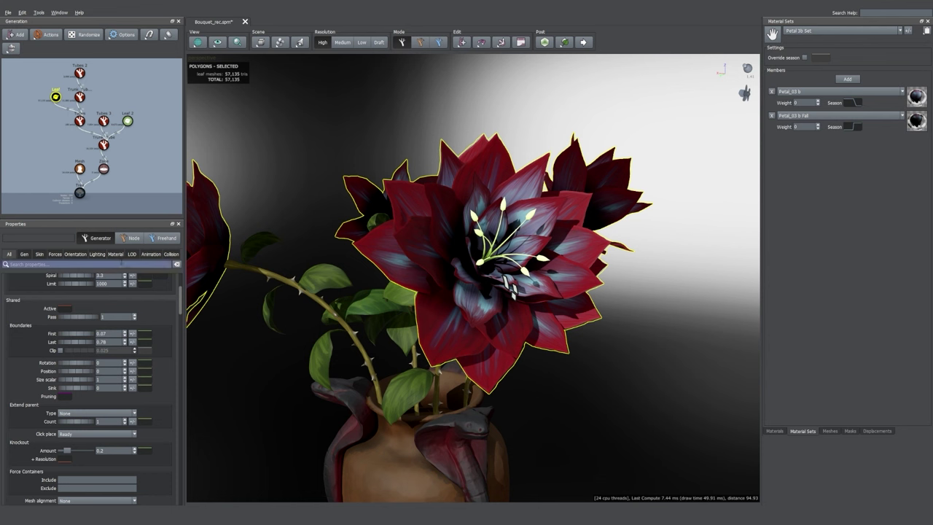
- Replace the five petal leaf materials in order with Petal 1 Set, Petal 1b Set, Petal 2 Set, Petal 3 Set and Petal 3b Set
click(115, 254)
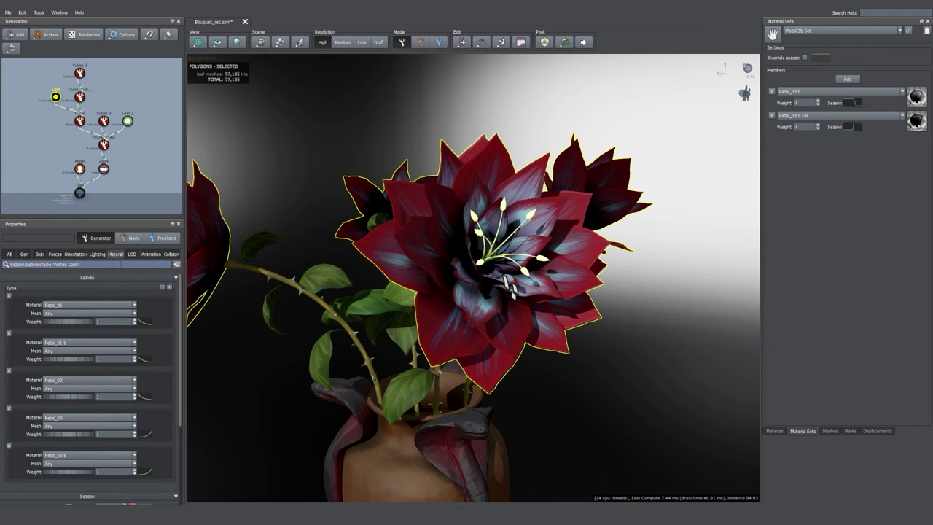
click(73, 304)
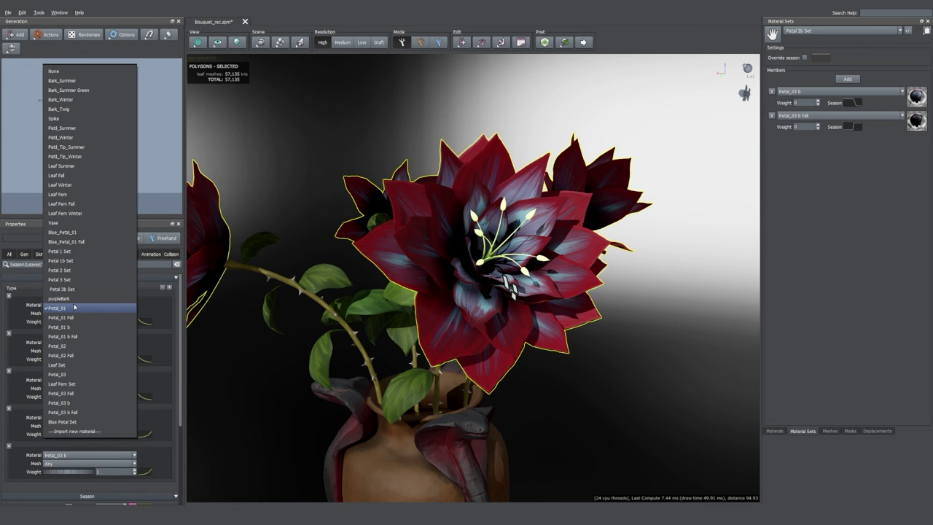
click(60, 251)
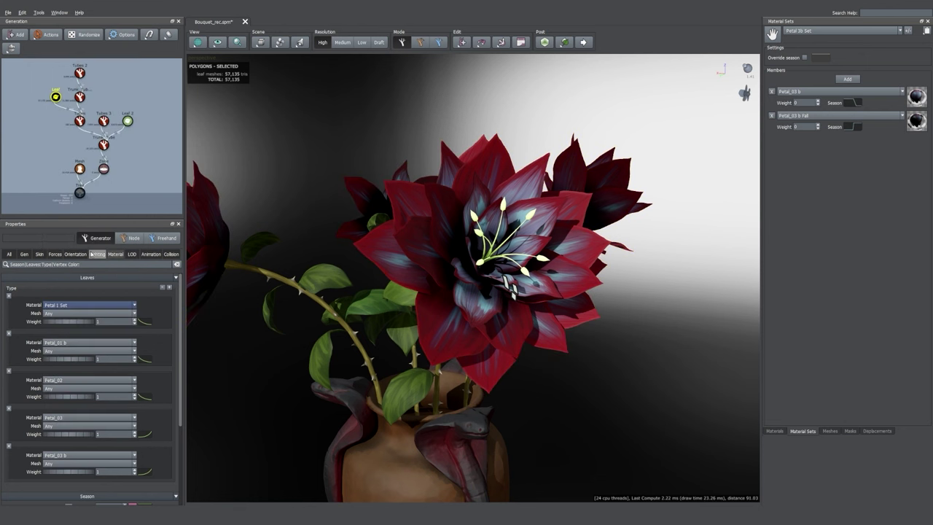
click(55, 343)
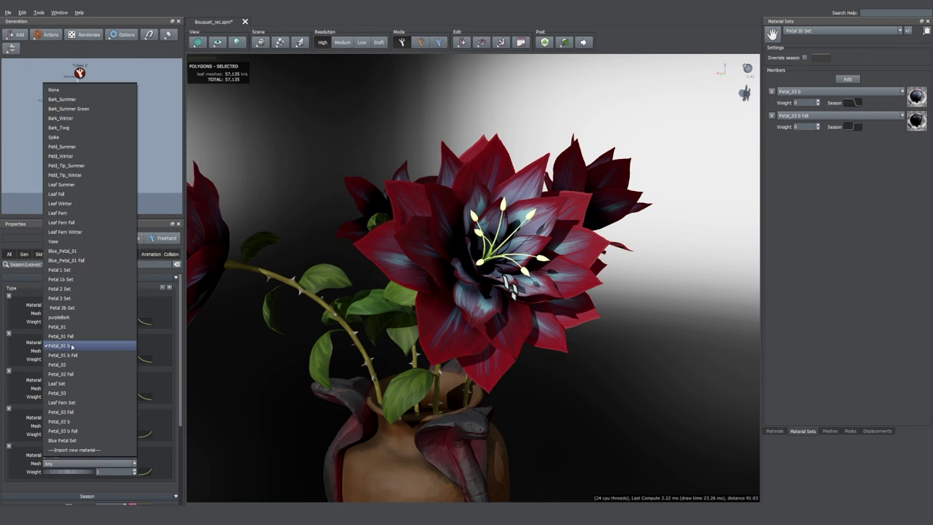
click(60, 279)
click(54, 381)
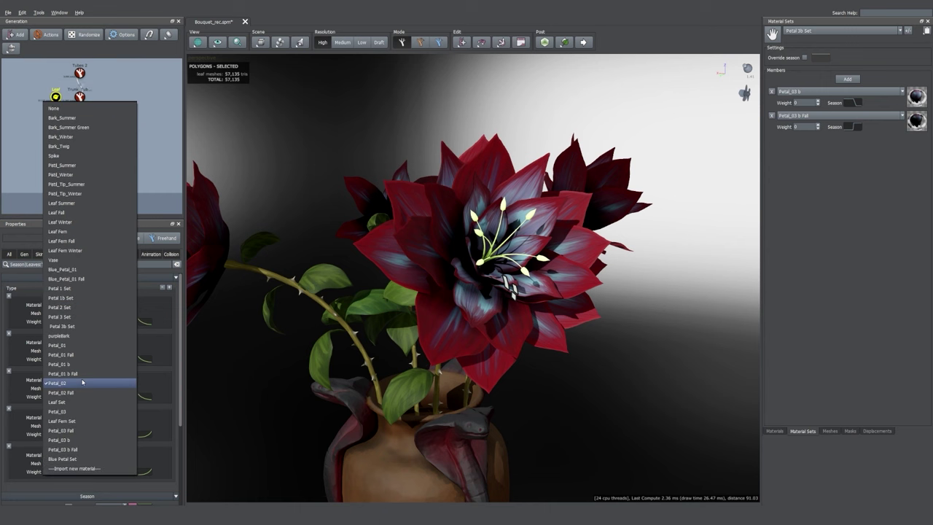
click(86, 308)
click(66, 418)
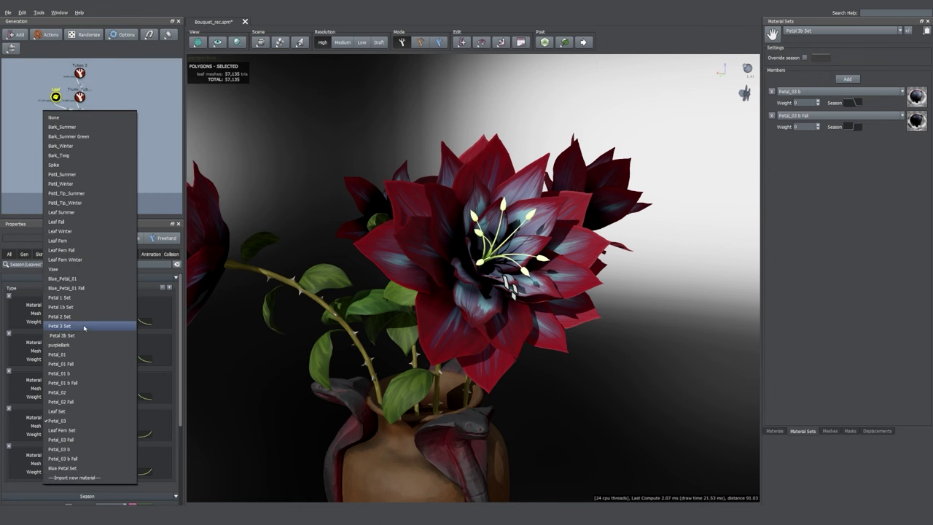
click(73, 326)
click(65, 454)
click(83, 347)
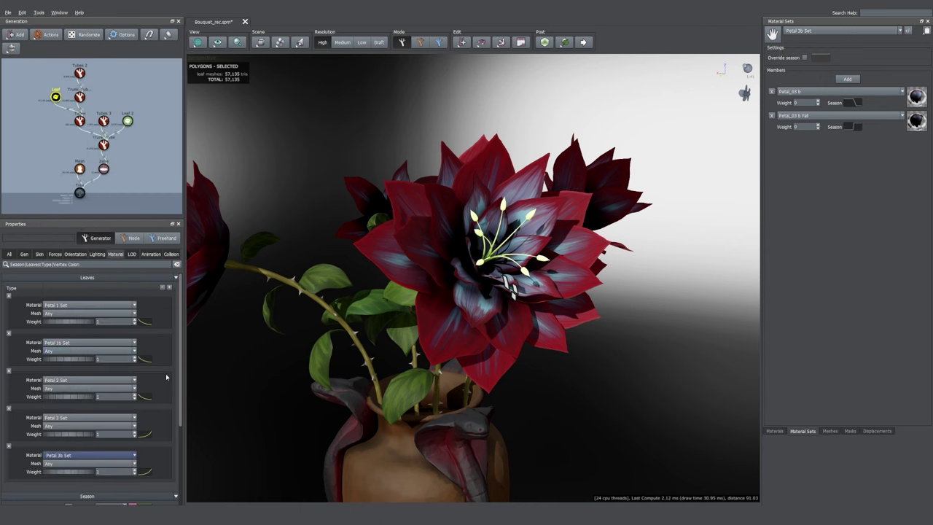
- Preview the petals in autumn with the season control, then return the season to near spring
click(520, 43)
drag(545, 64, 623, 85)
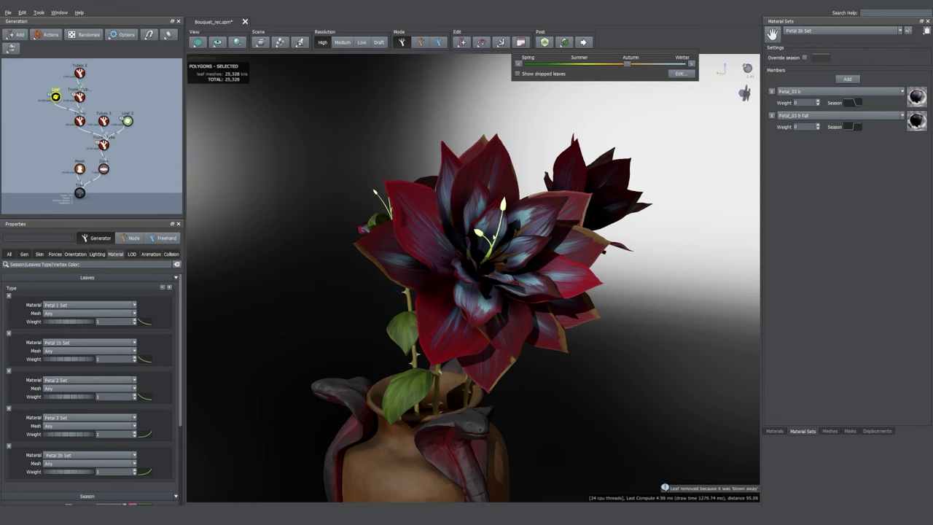
drag(627, 64, 536, 76)
- Add a second branch material to the Trunk_Tube generator and assign Bark_Winter to it
click(348, 329)
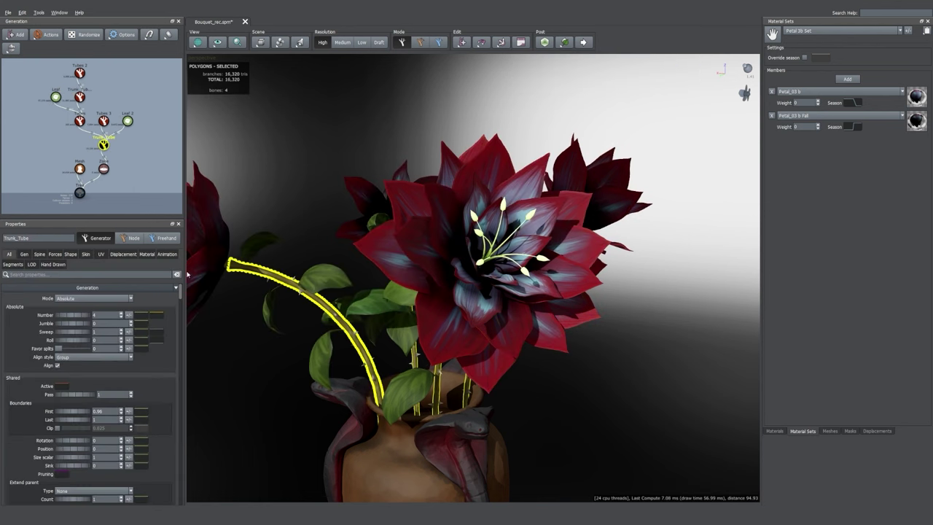
click(147, 254)
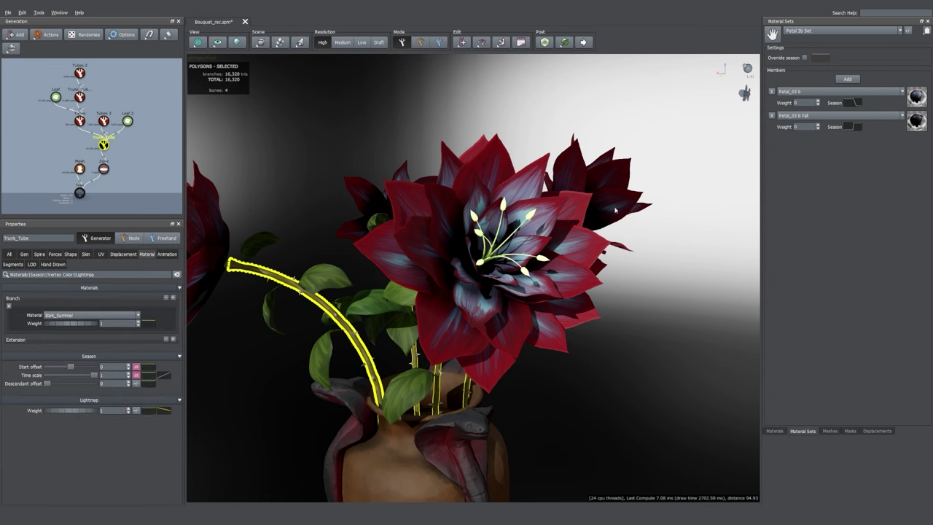
click(812, 32)
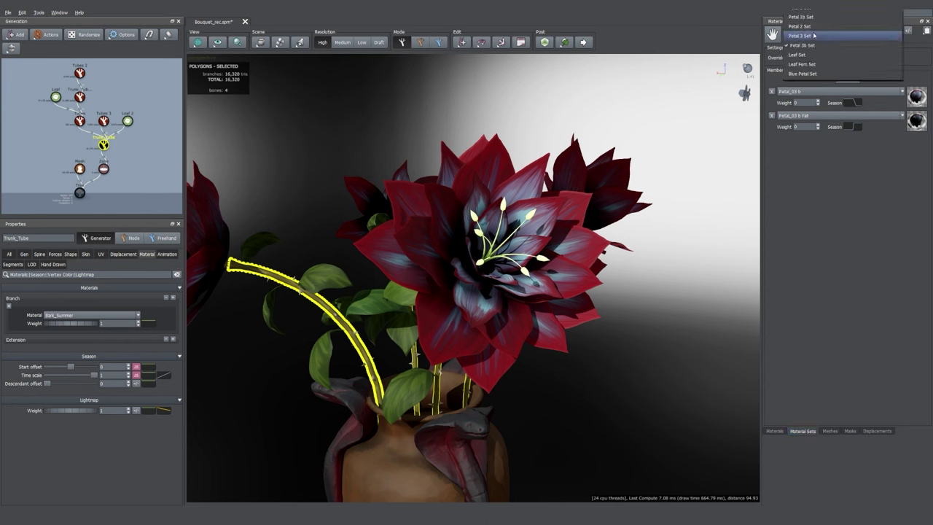
click(173, 297)
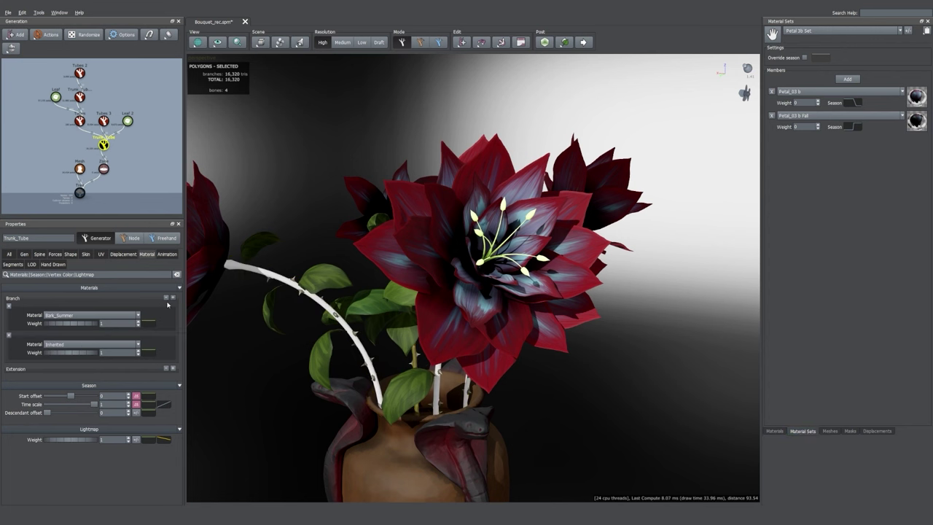
click(69, 346)
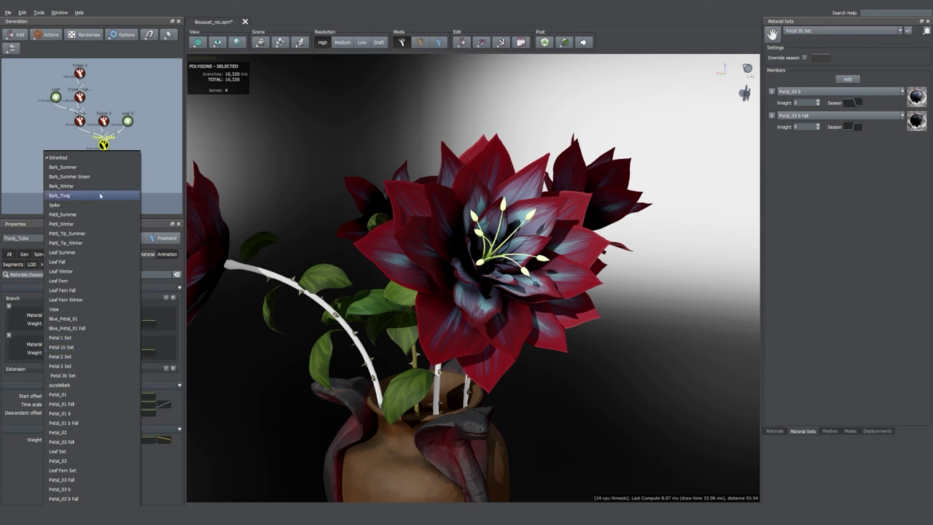
click(62, 186)
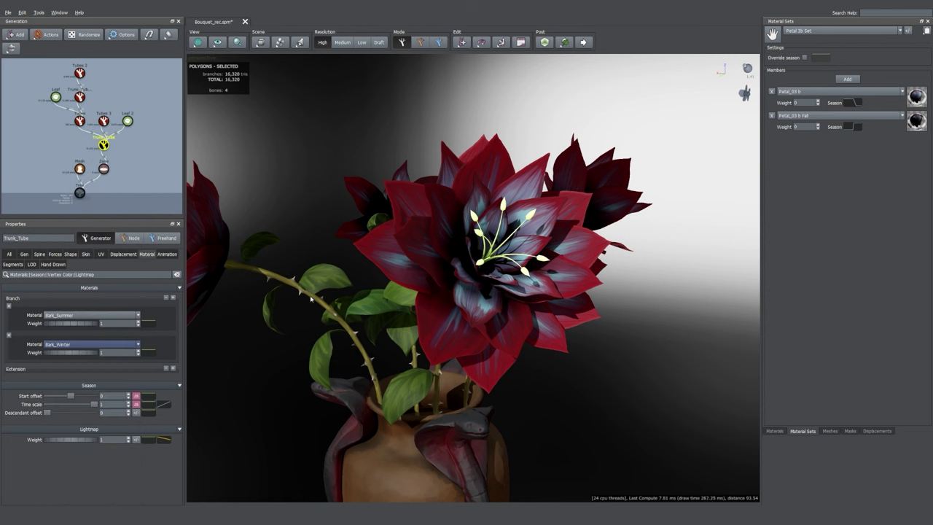
- Scrub the season back to near spring to check the stem bark, with the whole bouquet in view
click(520, 41)
drag(599, 66, 538, 65)
drag(623, 268, 623, 283)
scroll(630, 268, down, 3)
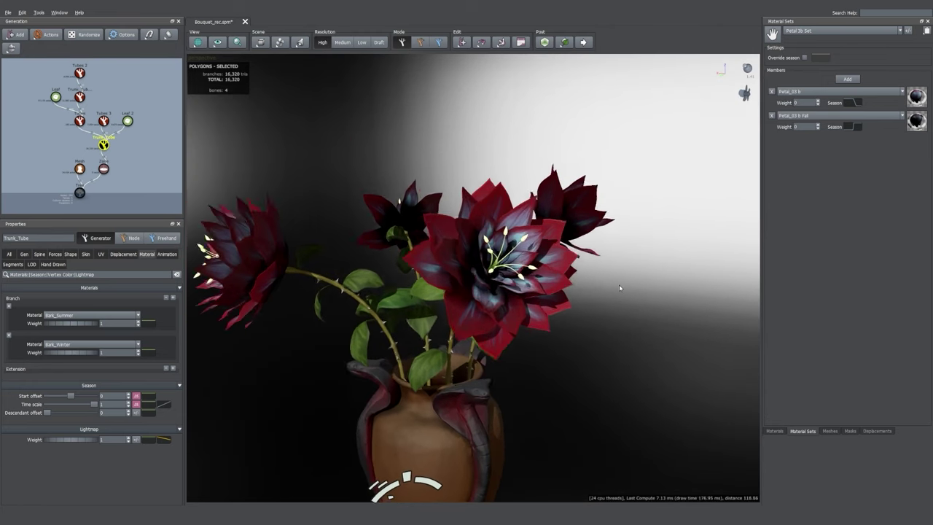
- Set the petal generator's season start offset to 0.06 and lower the end of its parent curve to about 0.011
click(538, 266)
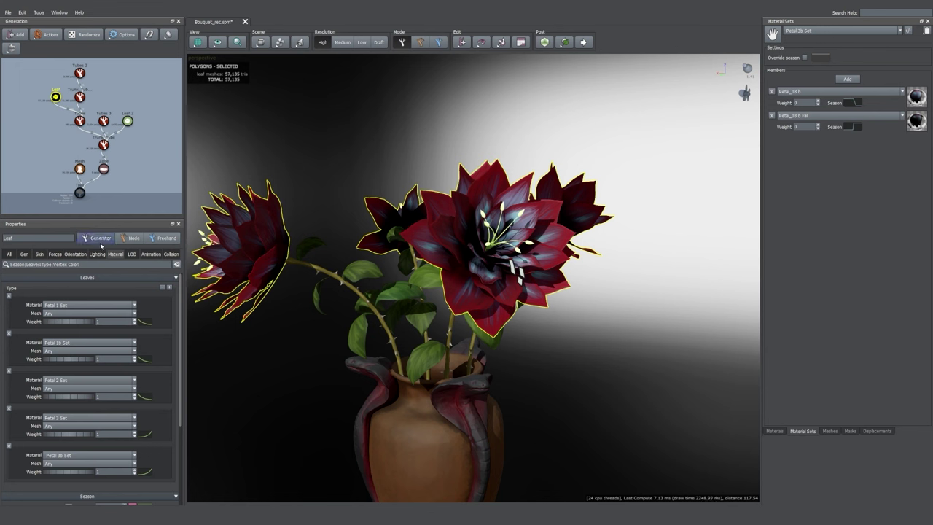
scroll(77, 384, down, 5)
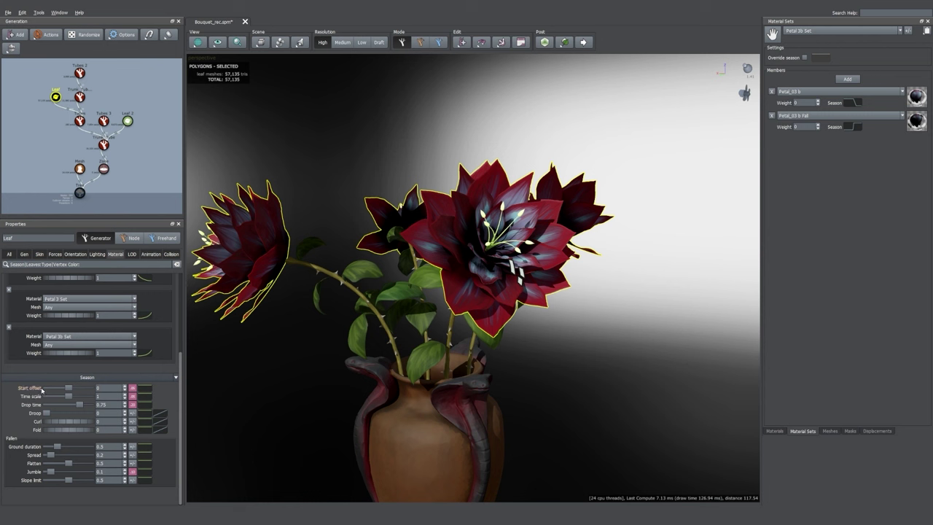
drag(70, 390, 73, 391)
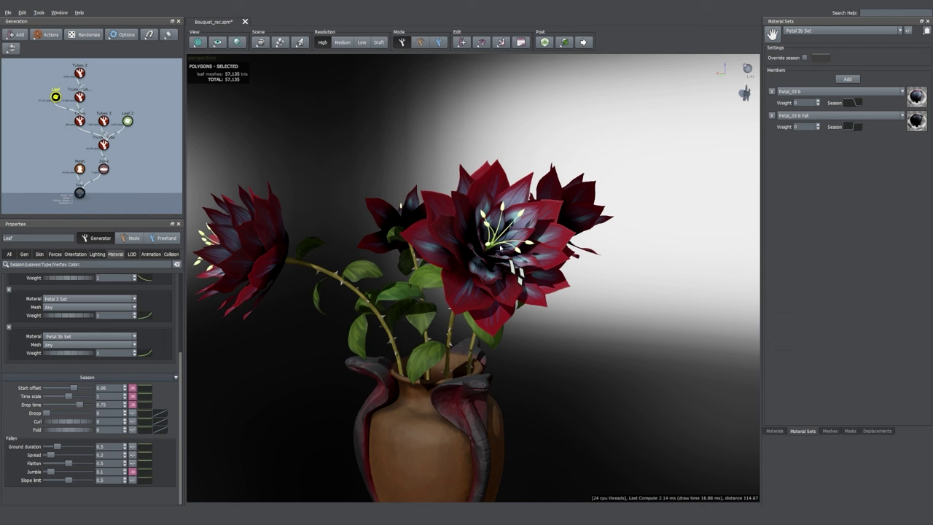
click(149, 390)
drag(328, 408, 327, 473)
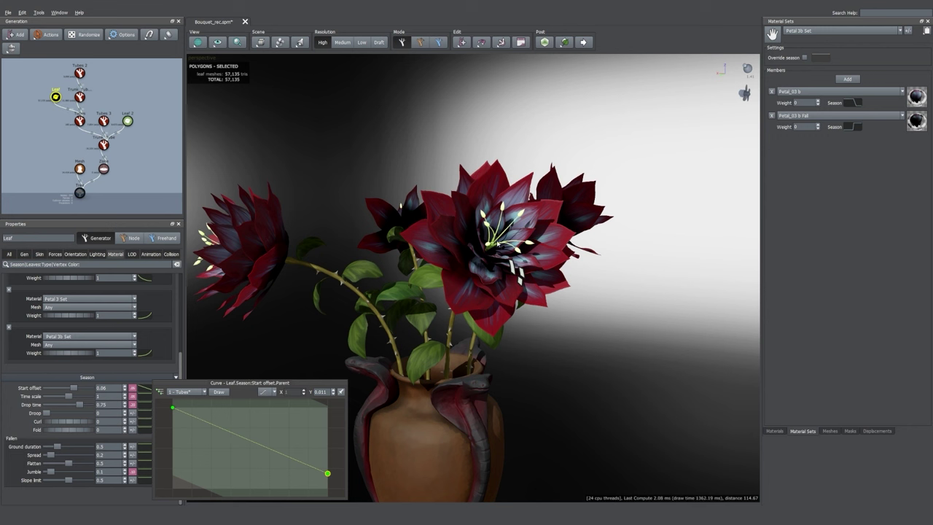
- Set the variance of the petals' season start offset to about 0.025
click(134, 389)
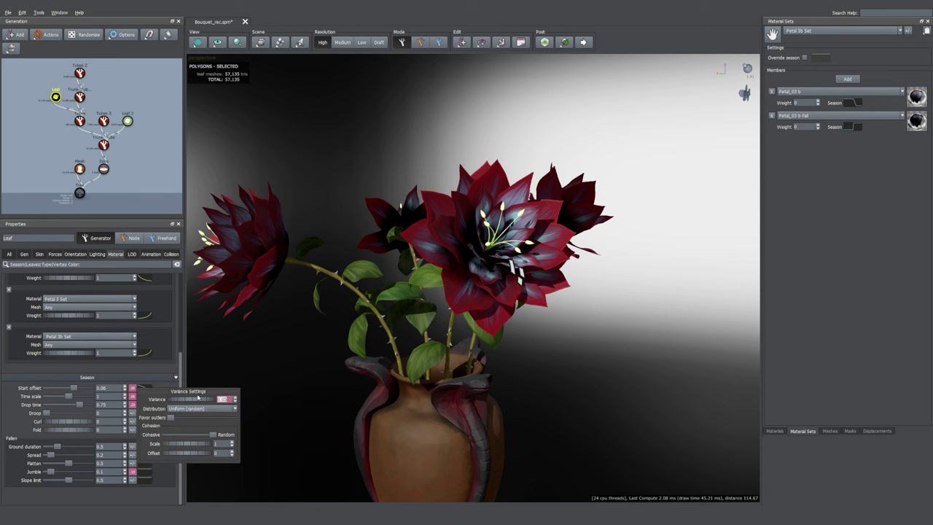
drag(205, 401, 191, 401)
mouse_move(154, 389)
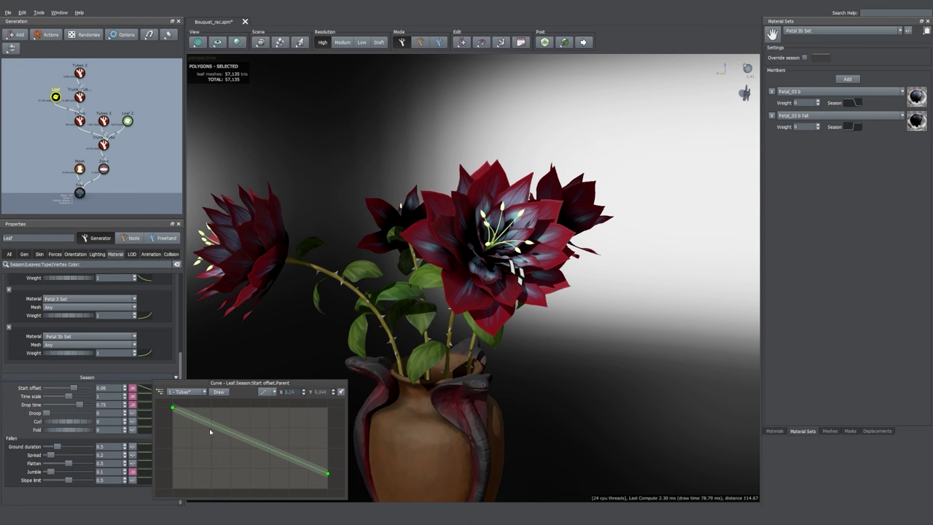
click(133, 389)
drag(185, 401, 194, 401)
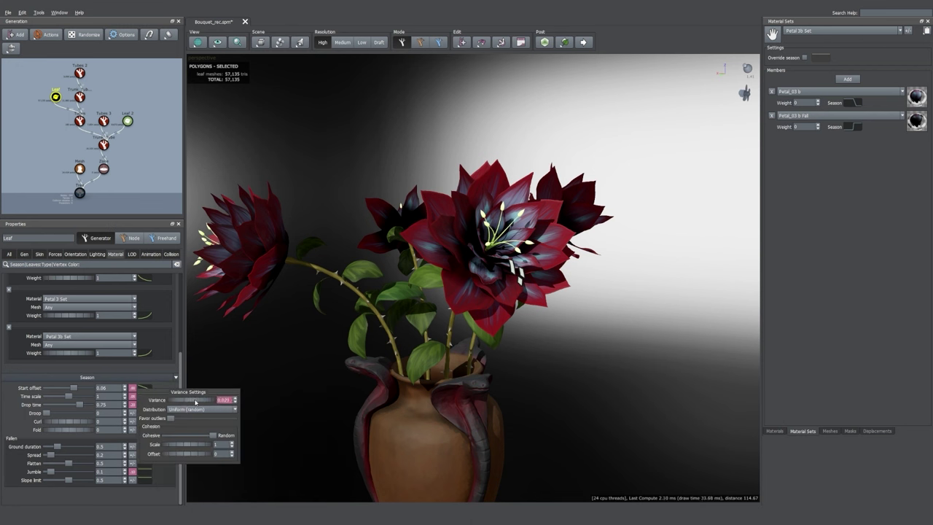
- Scrub the season from spring to late autumn to examine how the petals change and drop
click(522, 46)
click(523, 45)
drag(550, 65, 510, 86)
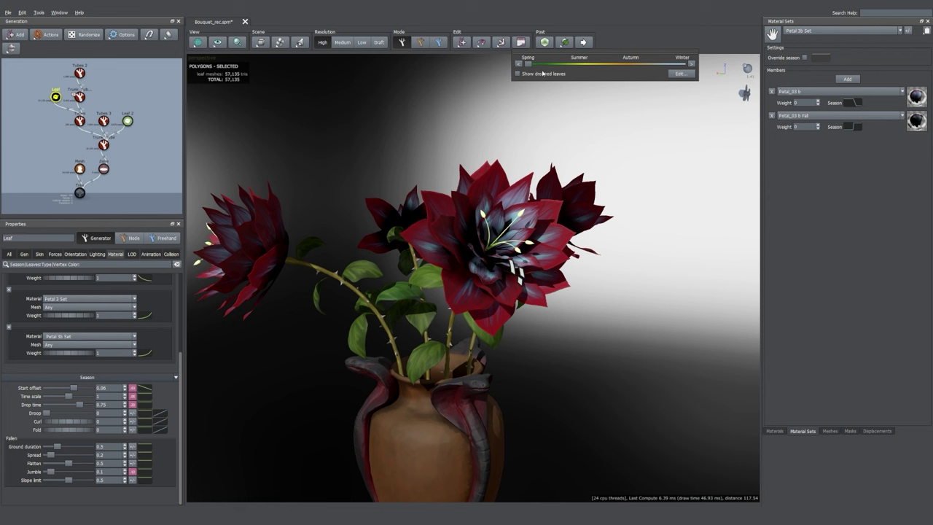
drag(537, 65, 650, 65)
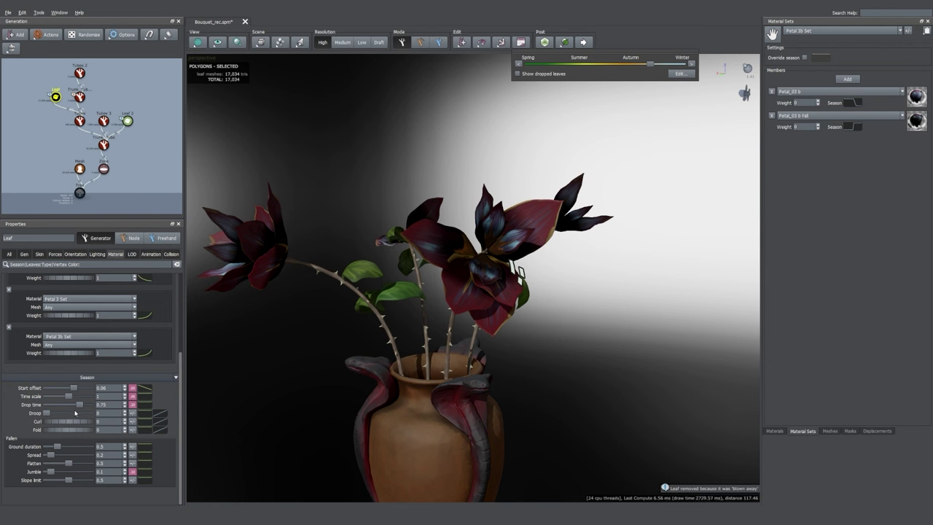
- Set the petals' drop time to 0.893 and lower the start of its parent curve to about 0.669
drag(81, 404, 86, 405)
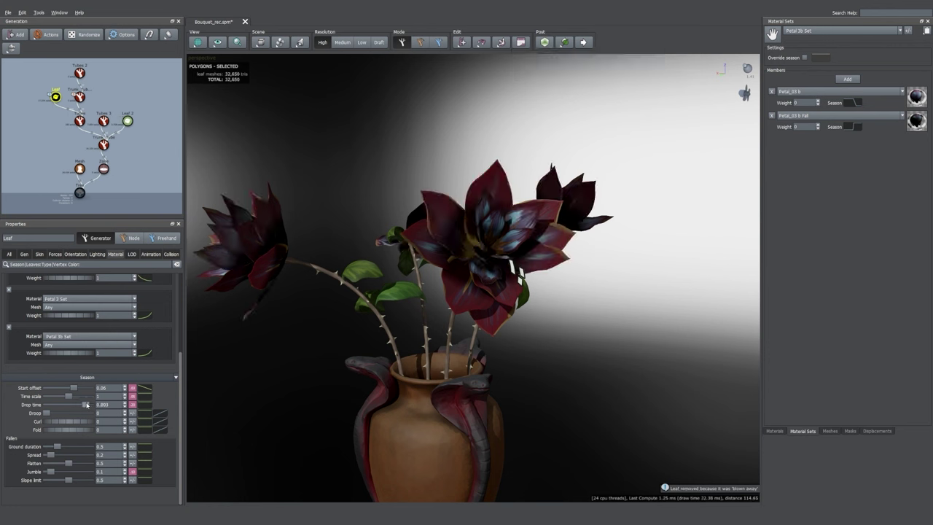
click(150, 408)
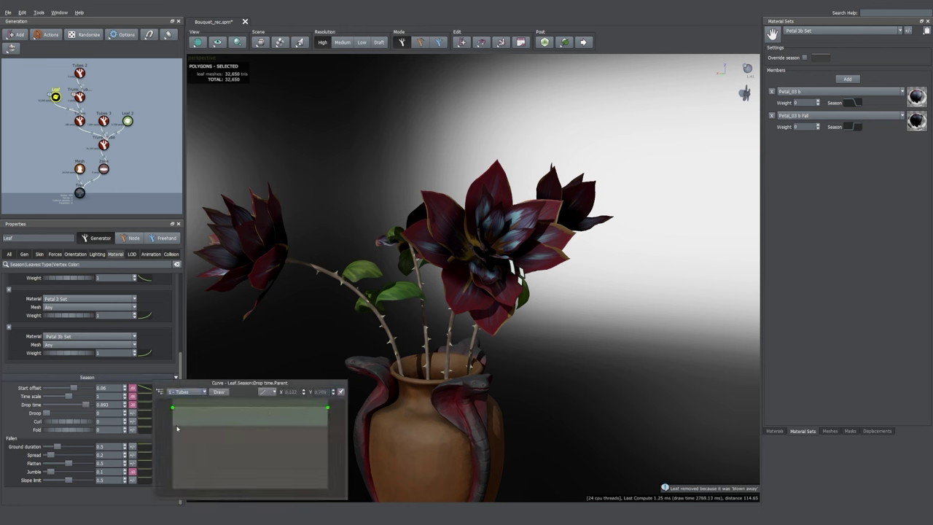
drag(172, 412, 173, 427)
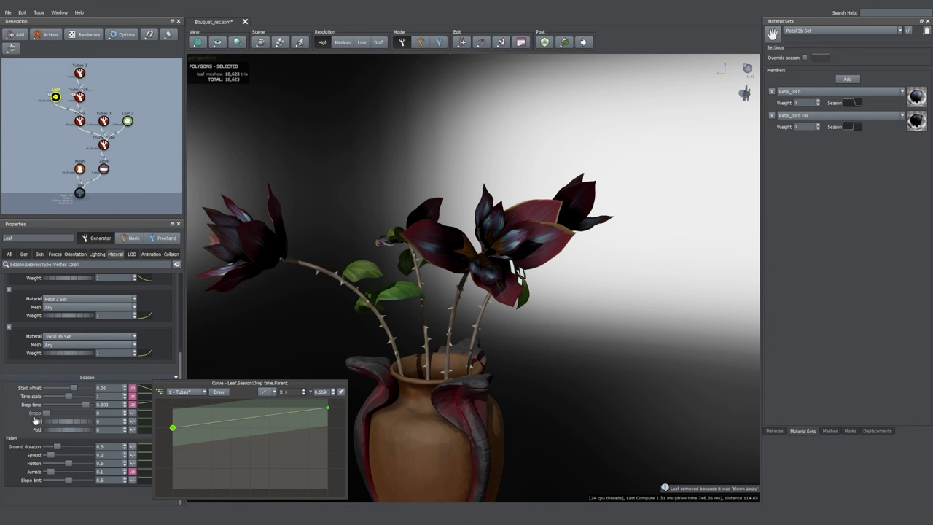
- Set the petals' season droop to 0.339 and preview the flowers from late autumn back to summer
click(33, 419)
drag(50, 414, 65, 413)
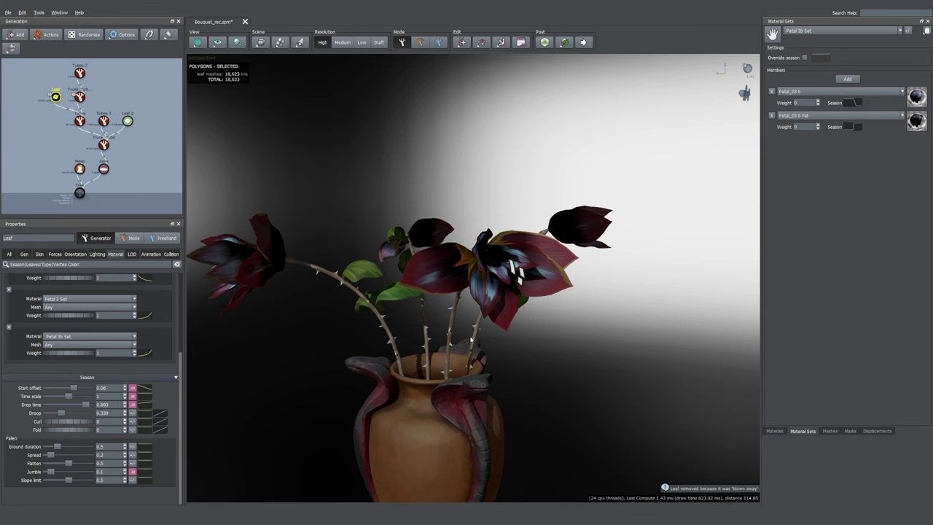
click(519, 44)
drag(650, 65, 590, 65)
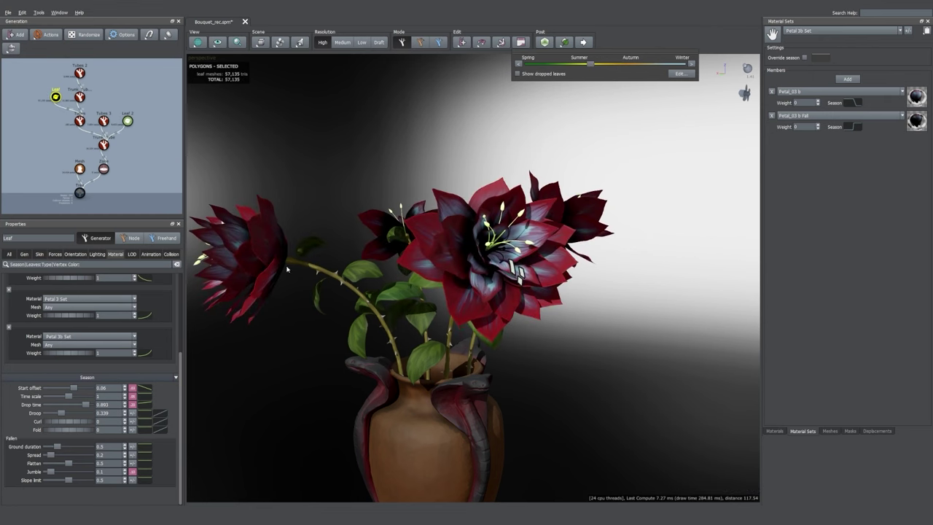
- Bend the droop profile curve to stay low until late and rise steeply at the end, and preview the bouquet in winter
click(164, 413)
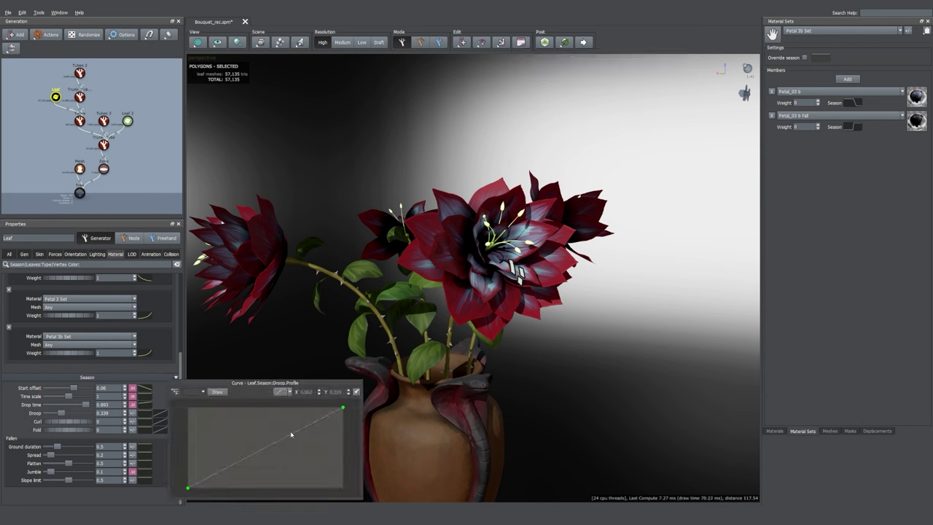
drag(293, 433, 318, 468)
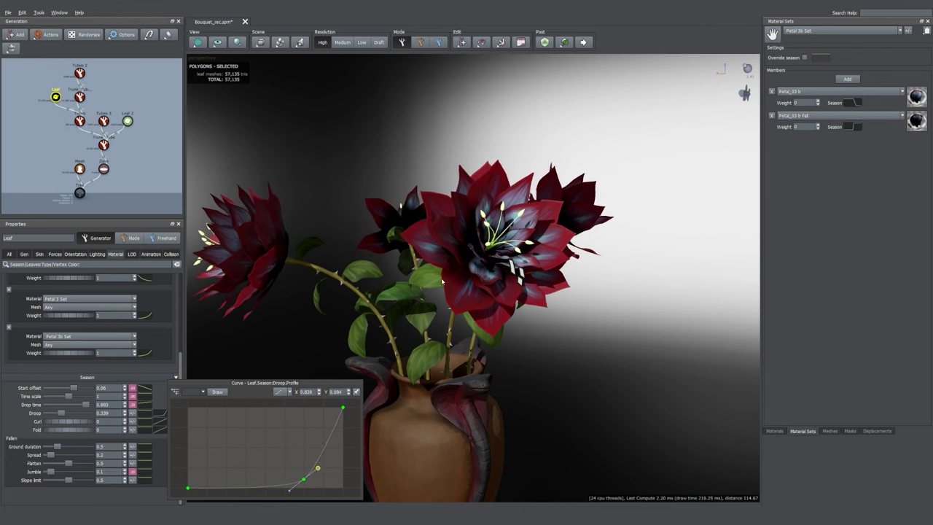
click(563, 42)
drag(590, 64, 698, 98)
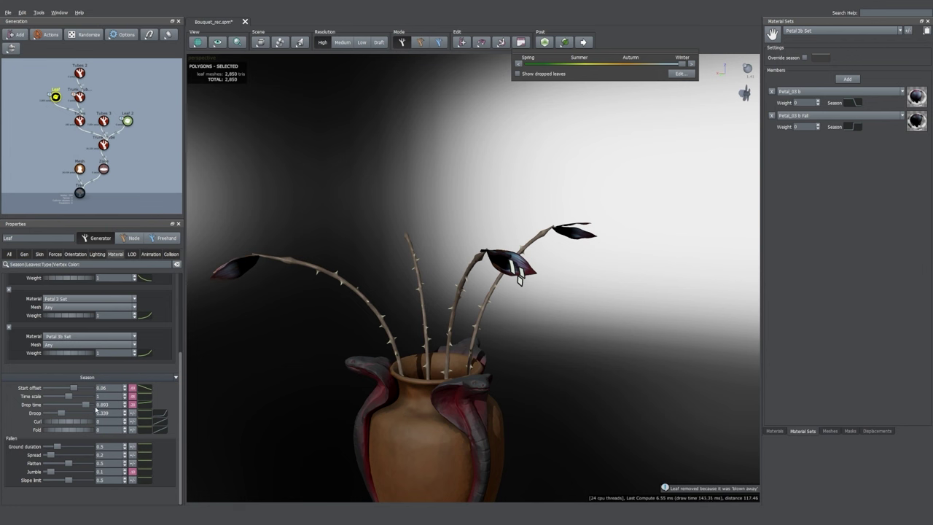
- Raise the petals' drop time to 1 and preview the bouquet in late autumn
drag(88, 405, 93, 406)
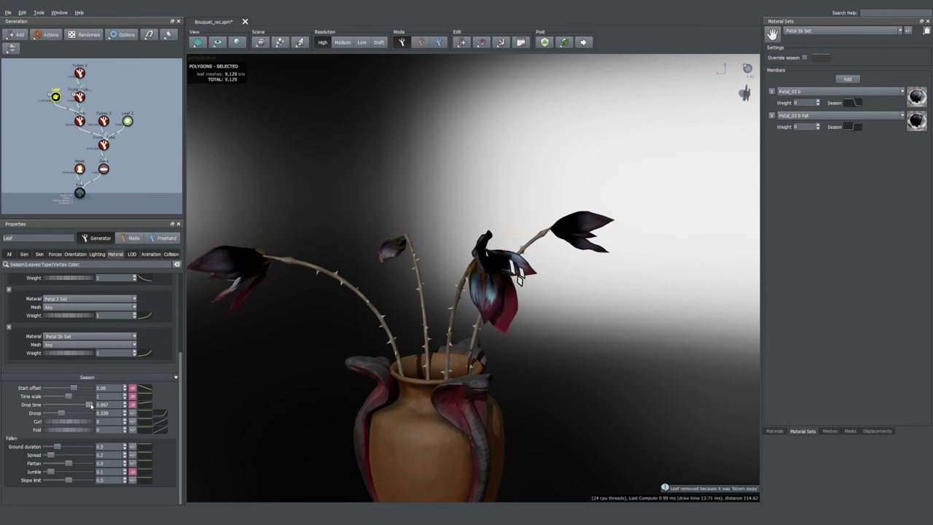
click(521, 43)
drag(683, 65, 652, 82)
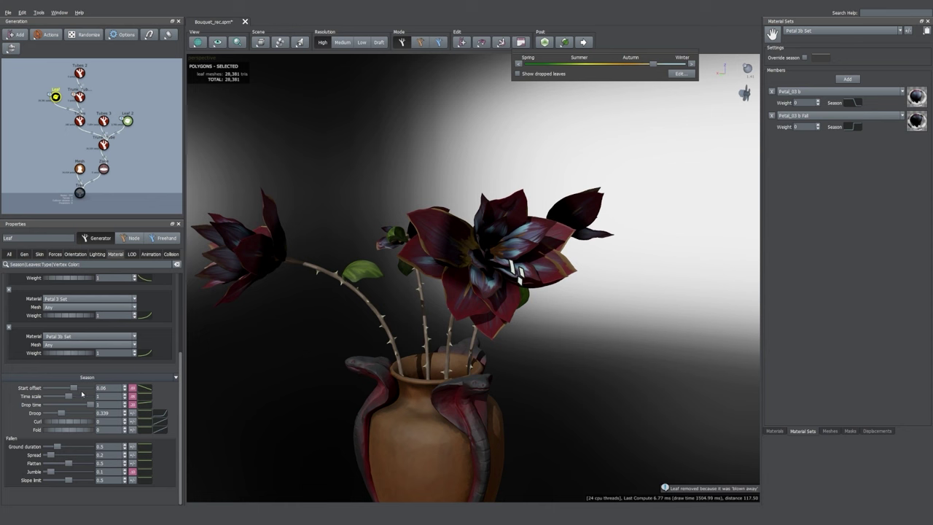
- Set the petals' season curl to -0.84 and fold to -1.33, and preview the bouquet in summer
drag(57, 423, 33, 428)
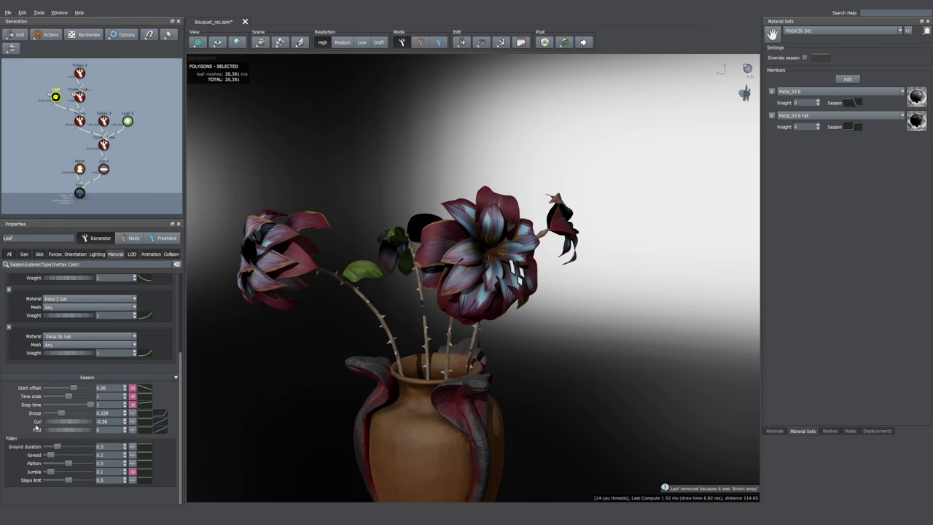
drag(76, 431, 30, 450)
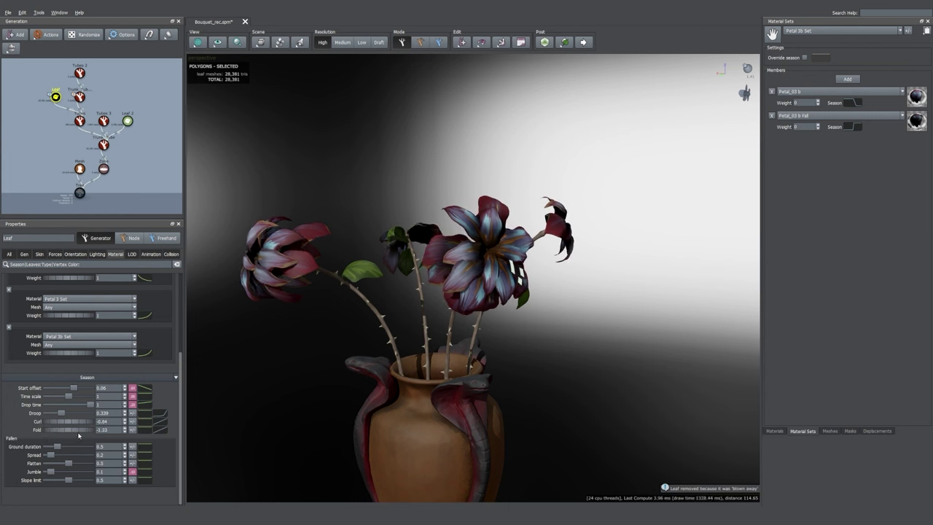
click(524, 44)
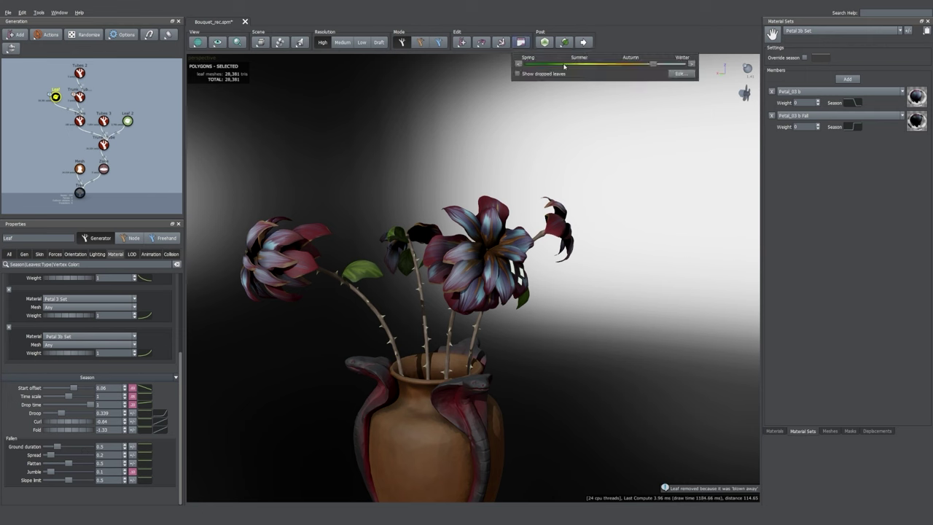
drag(649, 65, 580, 64)
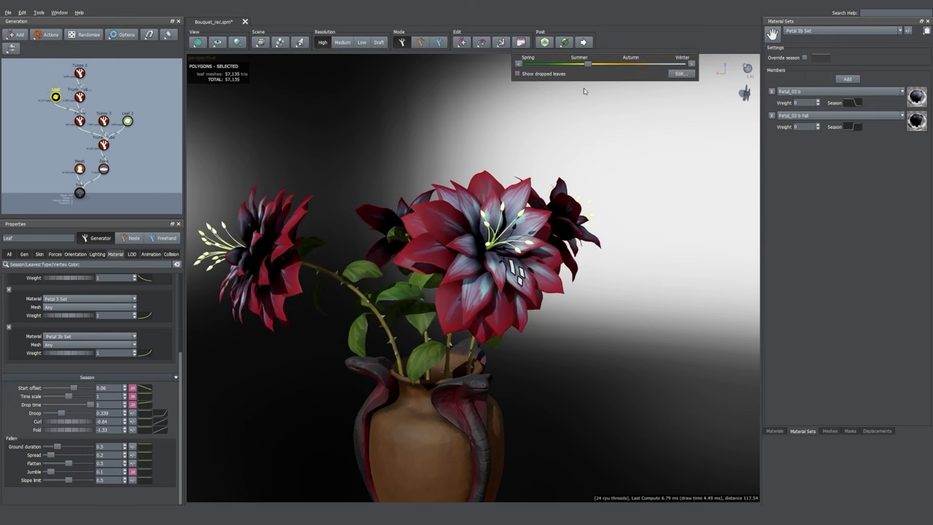
- Bend the petals' curl and fold profile curves to stay low until late, and preview the bouquet approaching winter
click(159, 421)
drag(301, 430, 289, 474)
click(159, 430)
drag(288, 437, 313, 471)
click(520, 41)
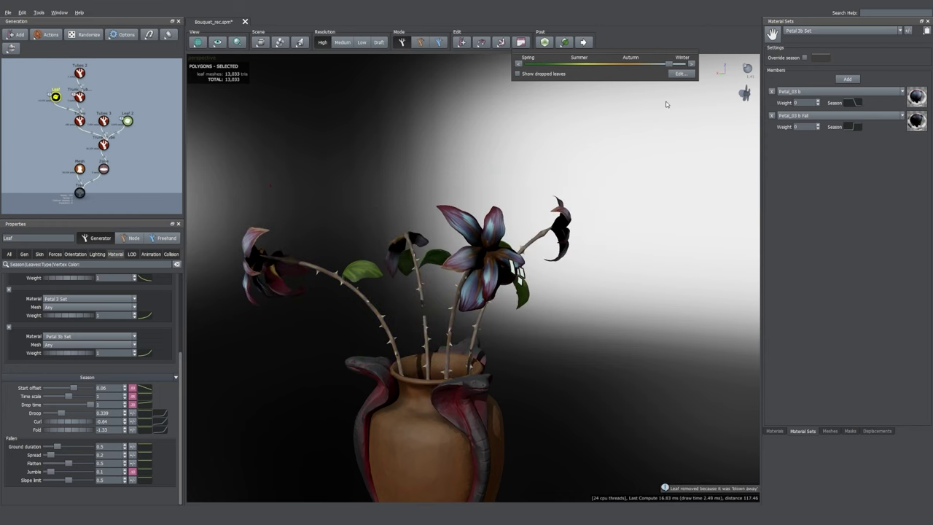
- Reset the curl profile to a straight line and reshape it with a low point near X 0.713 and a steep final rise
click(160, 420)
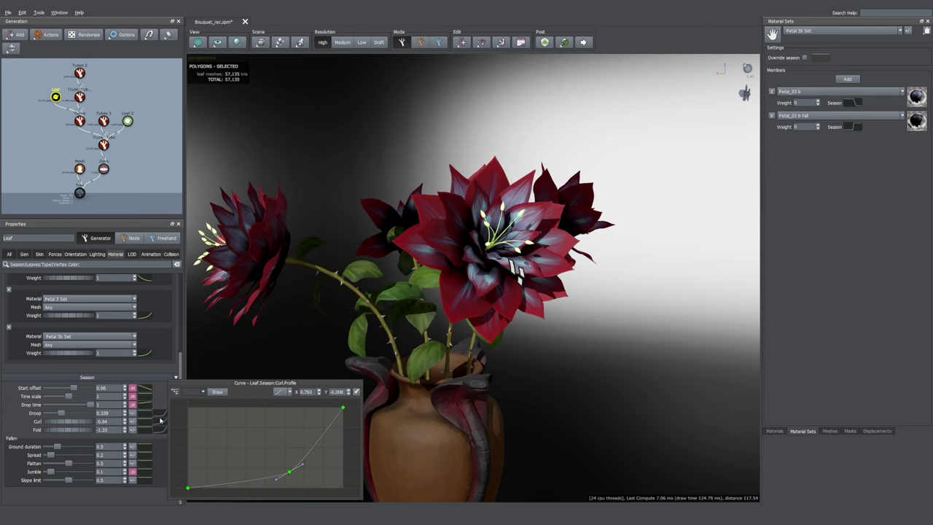
drag(289, 472, 230, 420)
key(ctrl+z)
click(288, 392)
click(310, 341)
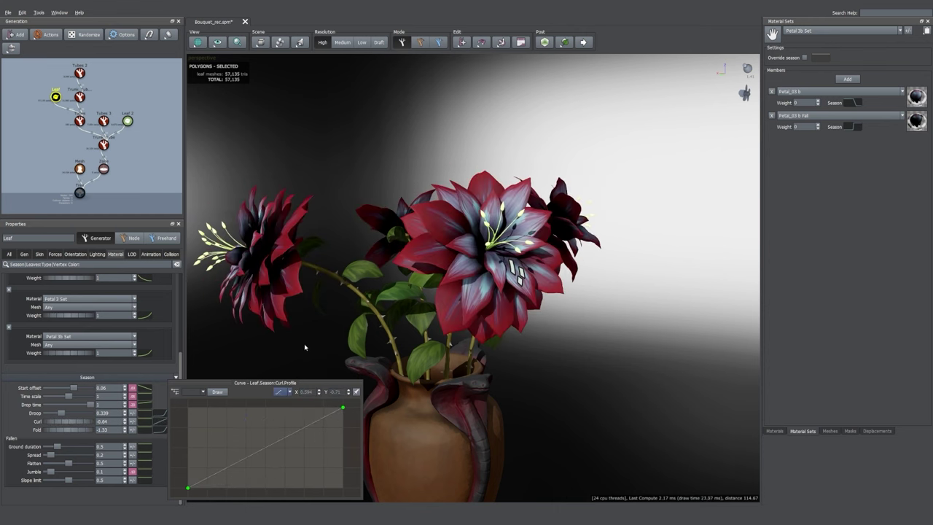
mouse_move(288, 438)
mouse_down()
mouse_move(317, 477)
mouse_move(273, 454)
mouse_move(283, 453)
mouse_up()
mouse_move(290, 452)
mouse_down()
mouse_move(325, 450)
mouse_move(311, 447)
mouse_move(298, 469)
mouse_up()
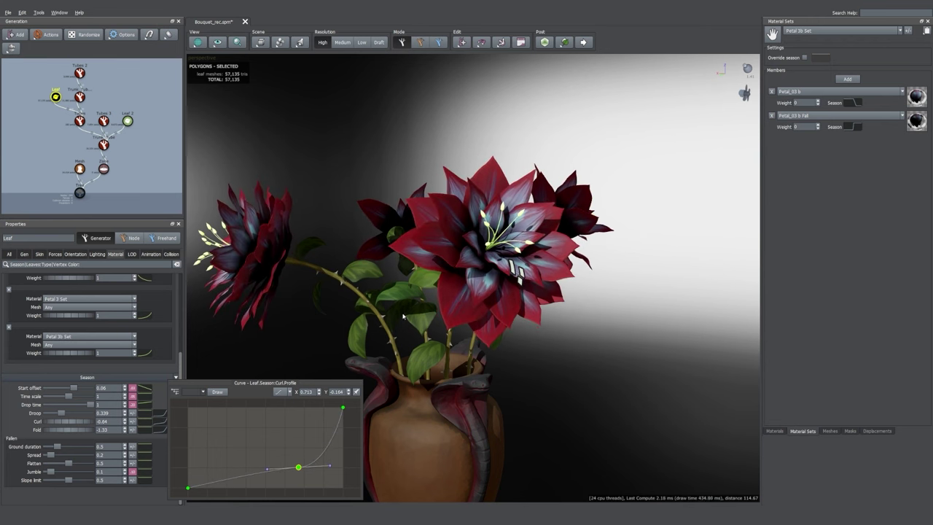
- Preview spring, add a point near the start of the curl profile and pull its start point well below the range to close the petals
click(520, 43)
drag(540, 64, 496, 71)
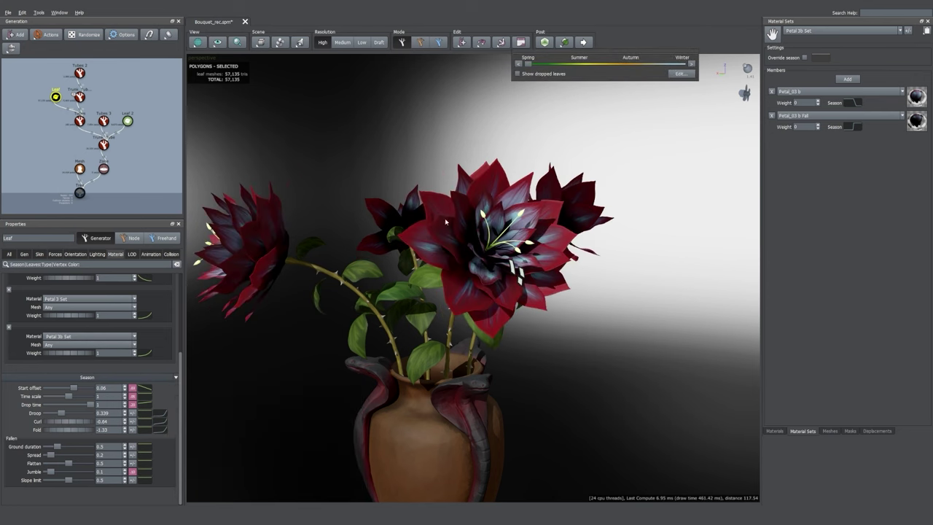
mouse_move(158, 421)
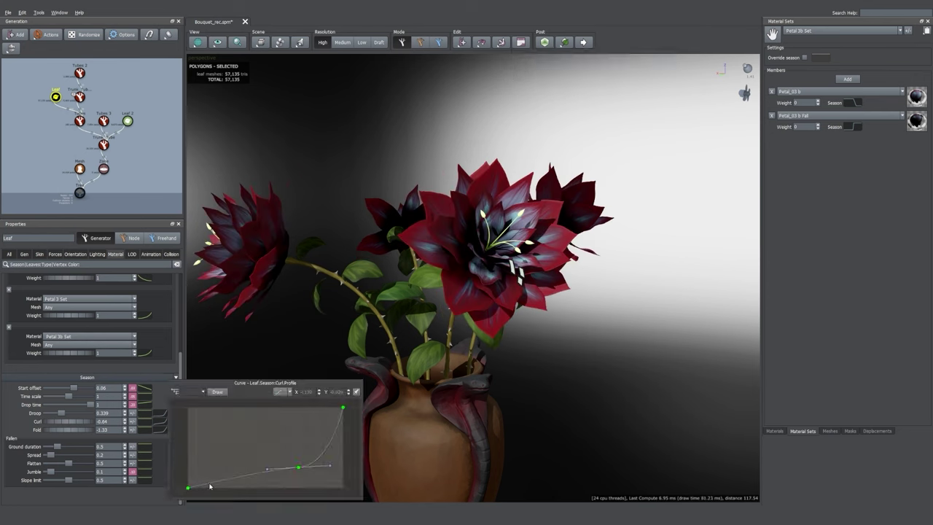
middle_drag(201, 453, 225, 390)
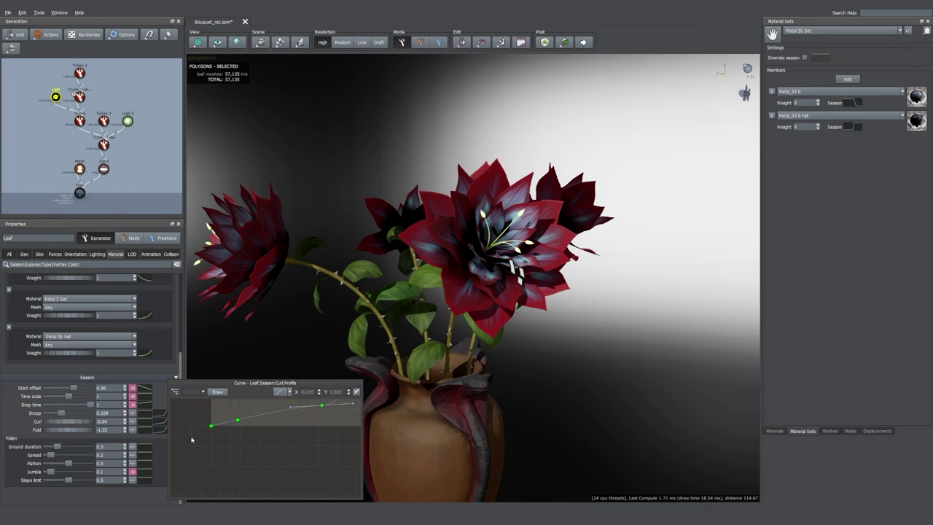
drag(211, 428, 233, 461)
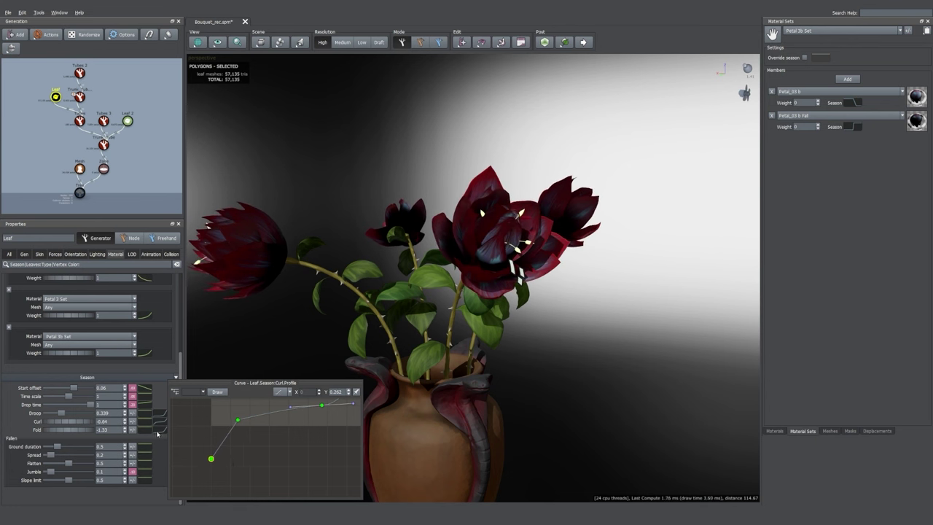
click(260, 343)
- With late autumn previewed, raise the curl profile's late point and add a low point before it, and preview the bouquet in spring
click(521, 42)
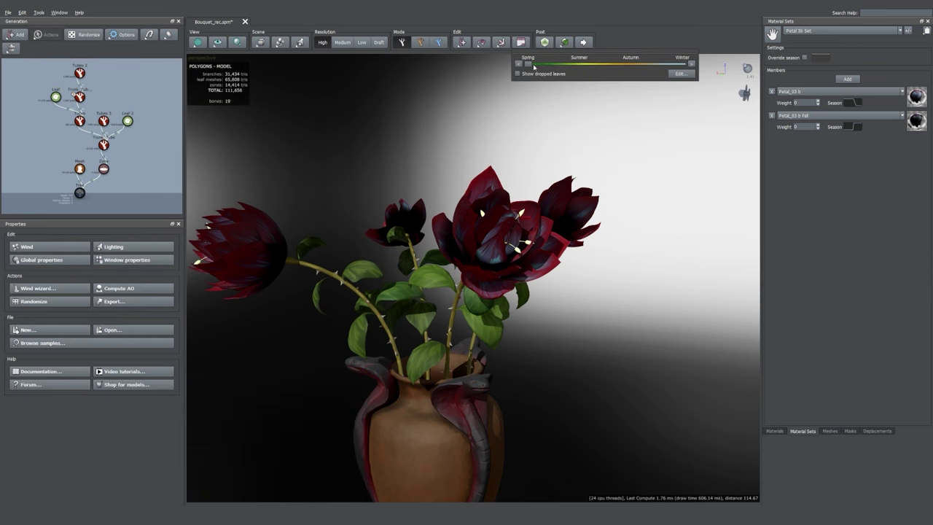
drag(518, 82, 643, 107)
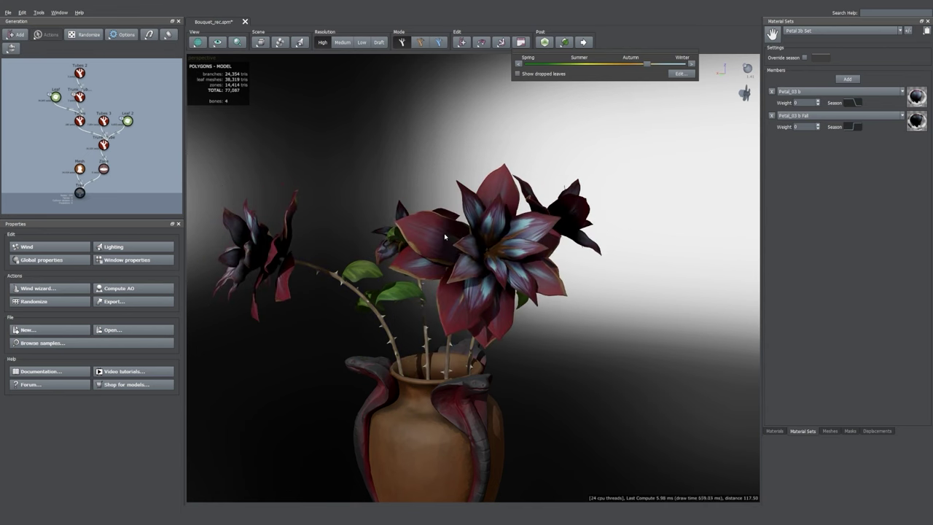
click(444, 236)
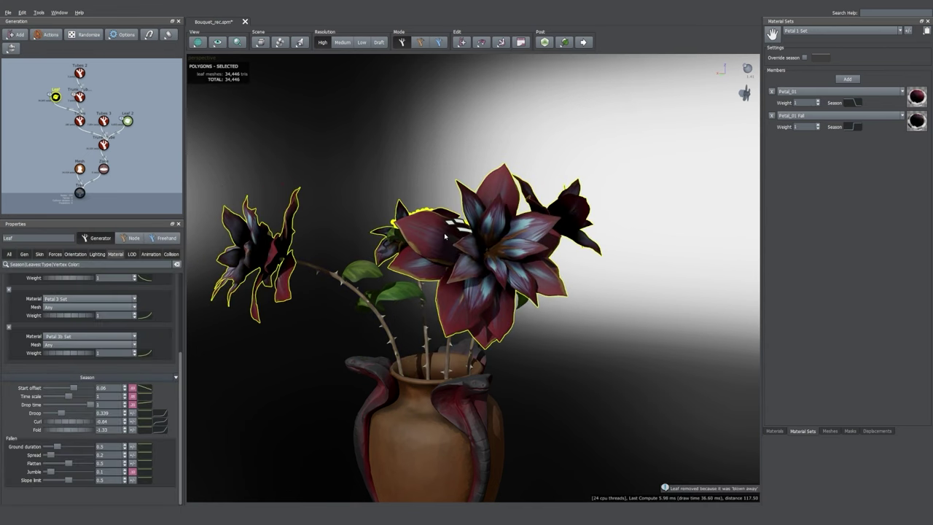
click(163, 424)
middle_drag(281, 443, 252, 493)
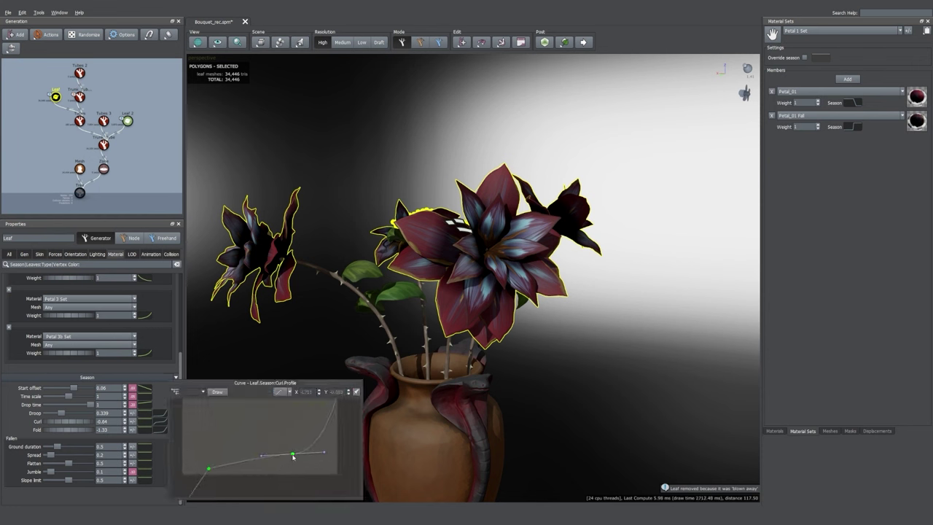
drag(293, 457, 300, 420)
click(280, 457)
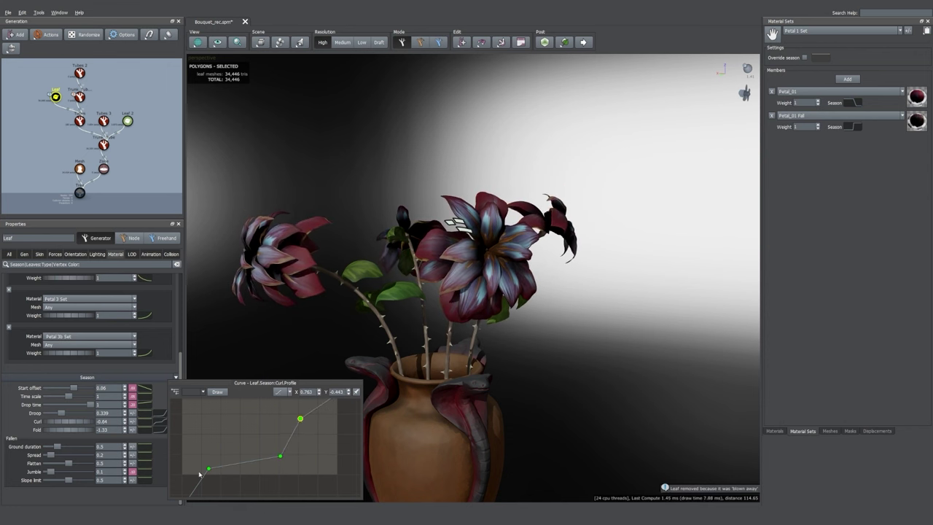
click(520, 43)
drag(645, 65, 514, 115)
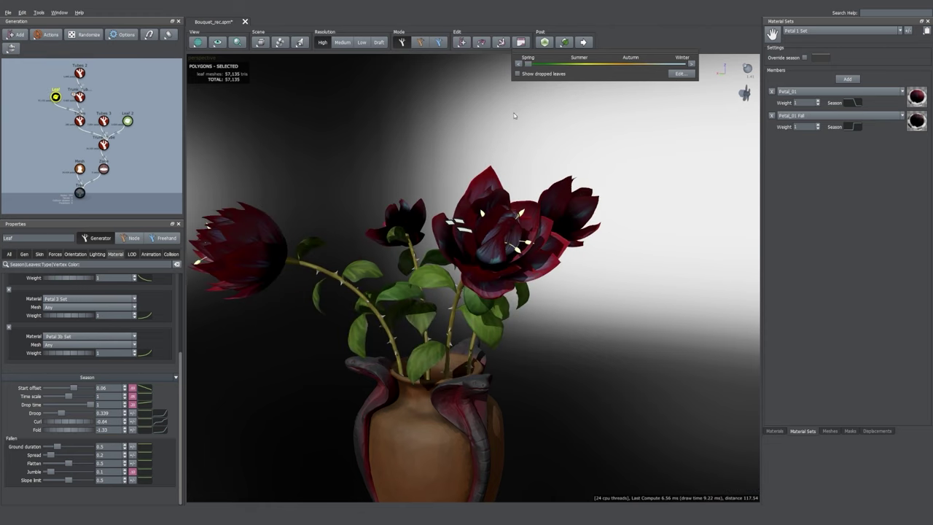
- Add Pistil_Winter as a second branch material on the flower's pistil stalks alongside Pistil_Summer
scroll(510, 172, up, 4)
drag(471, 180, 663, 448)
click(520, 328)
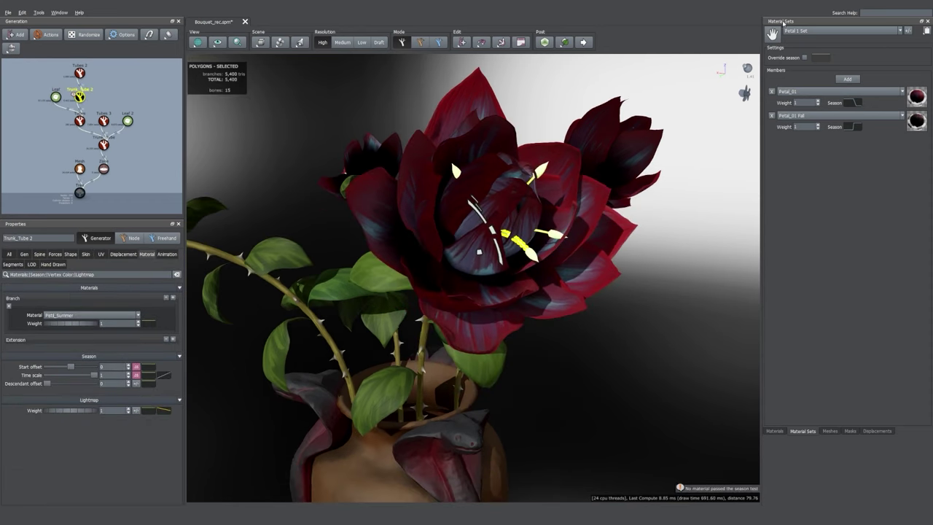
click(799, 31)
click(774, 430)
click(807, 31)
click(768, 148)
click(166, 297)
click(92, 344)
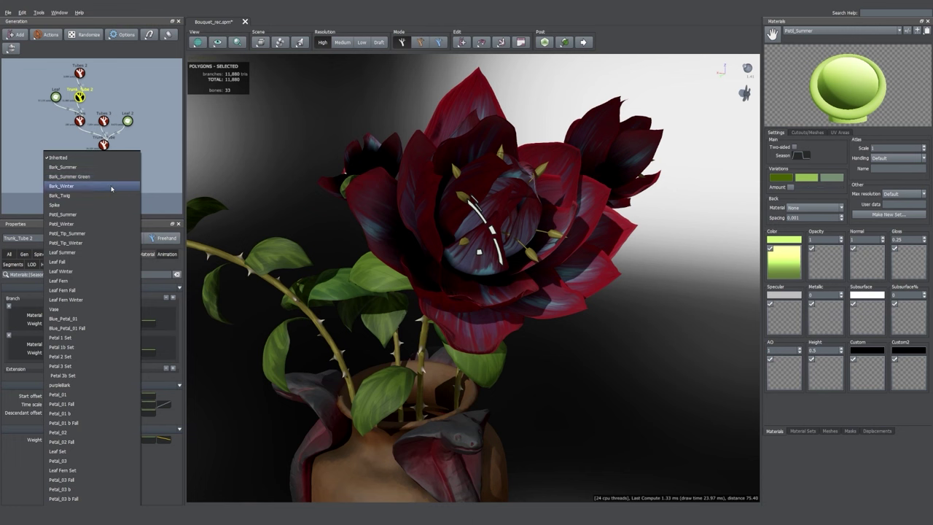
click(115, 231)
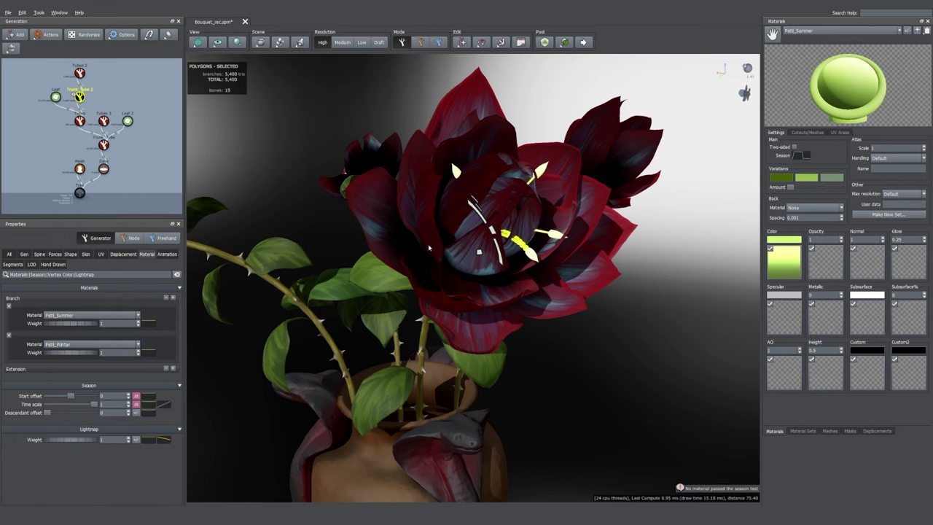
- Shift the rise of the Pistil_Summer season curve slightly later and preview the bouquet in early spring
click(802, 155)
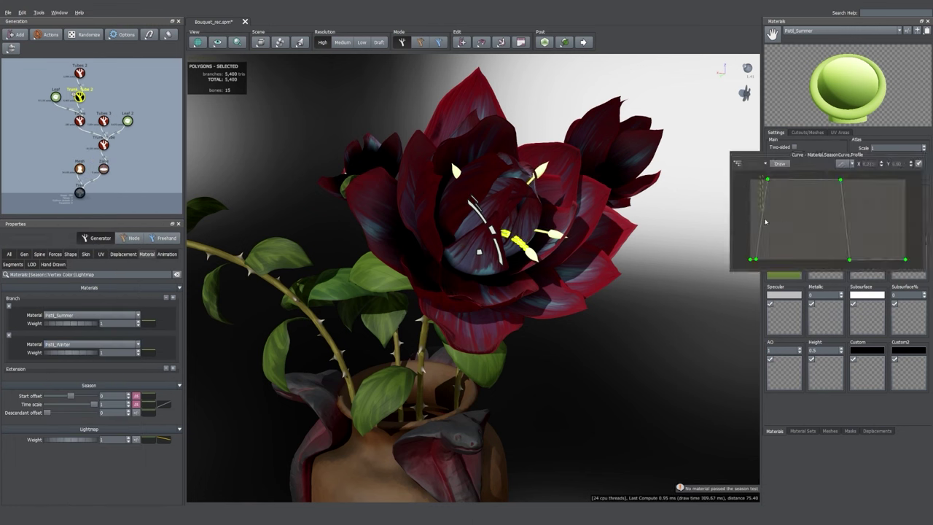
mouse_move(756, 260)
mouse_down()
mouse_move(765, 261)
mouse_move(750, 261)
mouse_up()
click(765, 259)
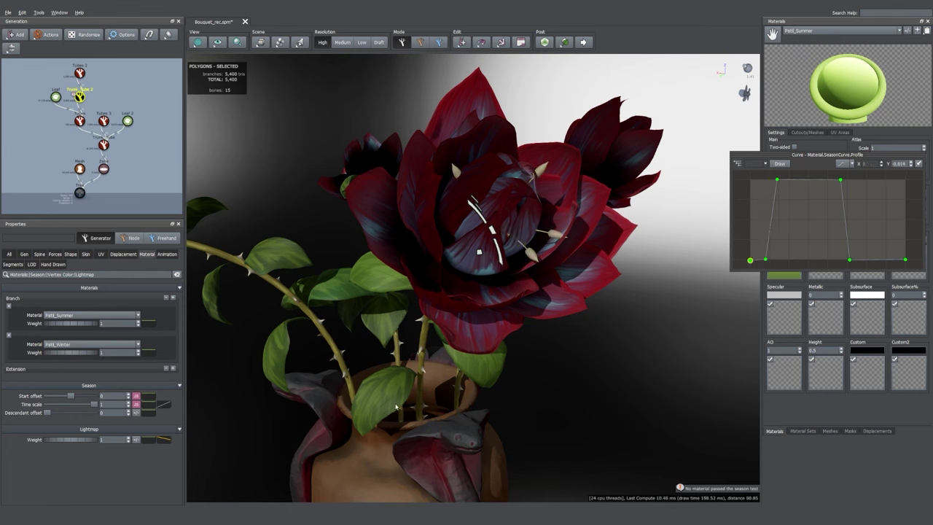
click(543, 106)
click(520, 42)
drag(528, 63, 537, 63)
- Set the pistil stalks' absolute length to 7.06 and preview the flower in autumn
click(79, 97)
click(39, 255)
drag(75, 307, 25, 314)
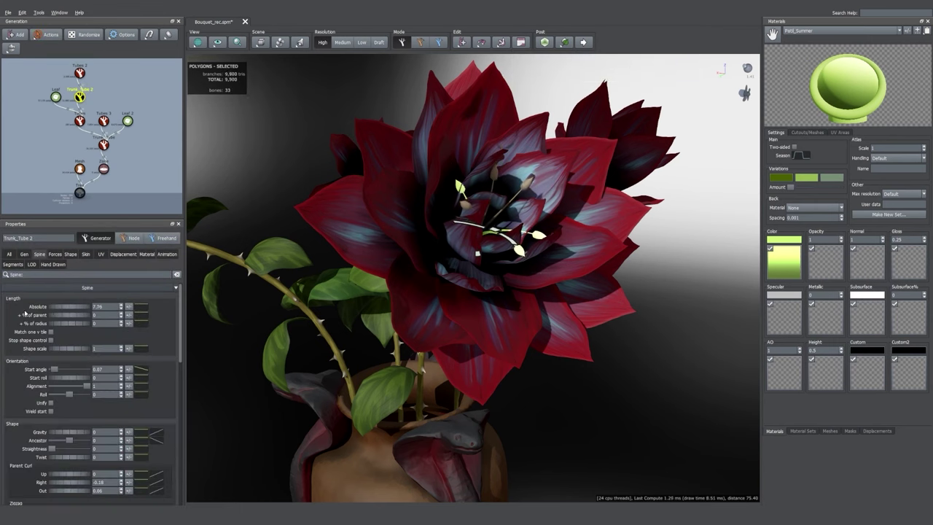
click(520, 42)
drag(538, 63, 629, 64)
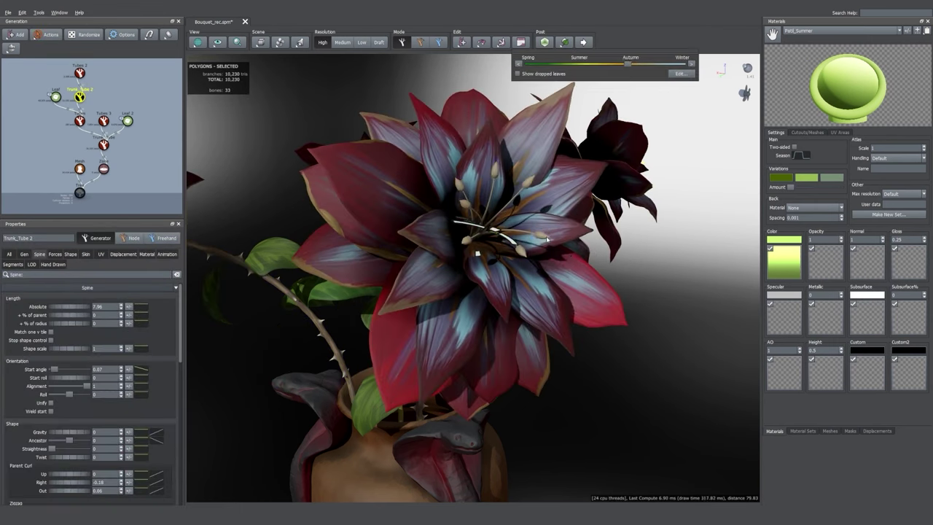
- Add Pistil_Tip_Winter as a second branch material on the pistil tips
click(542, 234)
click(813, 32)
click(805, 83)
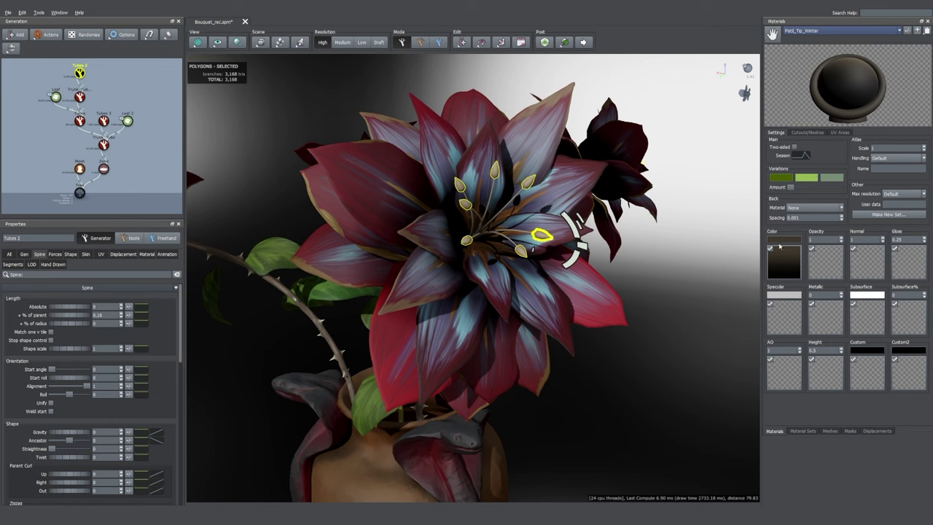
click(146, 253)
click(87, 316)
click(97, 234)
click(173, 297)
click(98, 344)
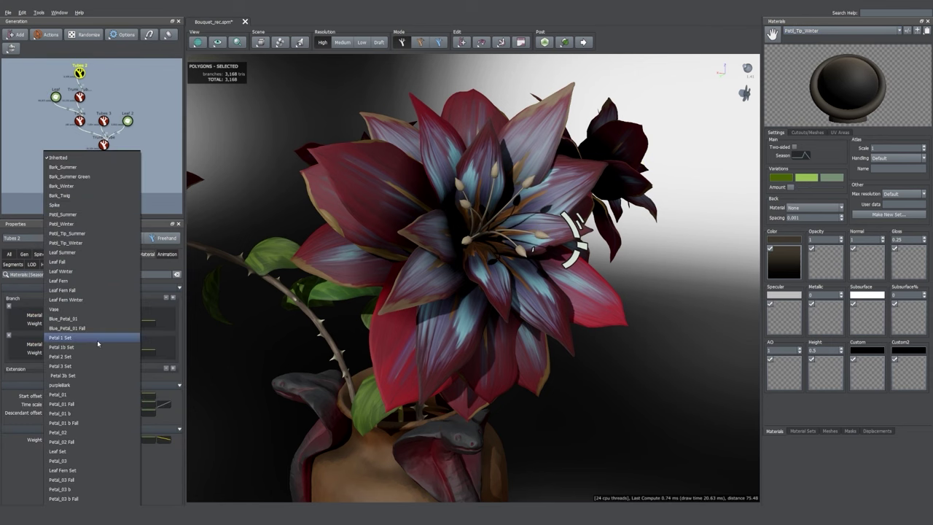
click(94, 243)
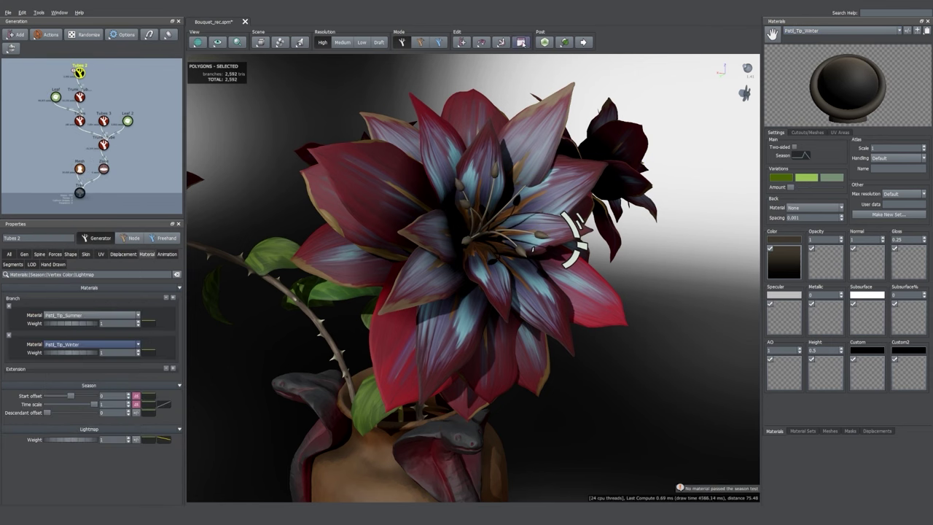
- Preview the flower in spring and inspect the petals' curl profile curve
click(522, 44)
drag(629, 64, 527, 63)
click(503, 138)
scroll(114, 353, down, 10)
click(160, 422)
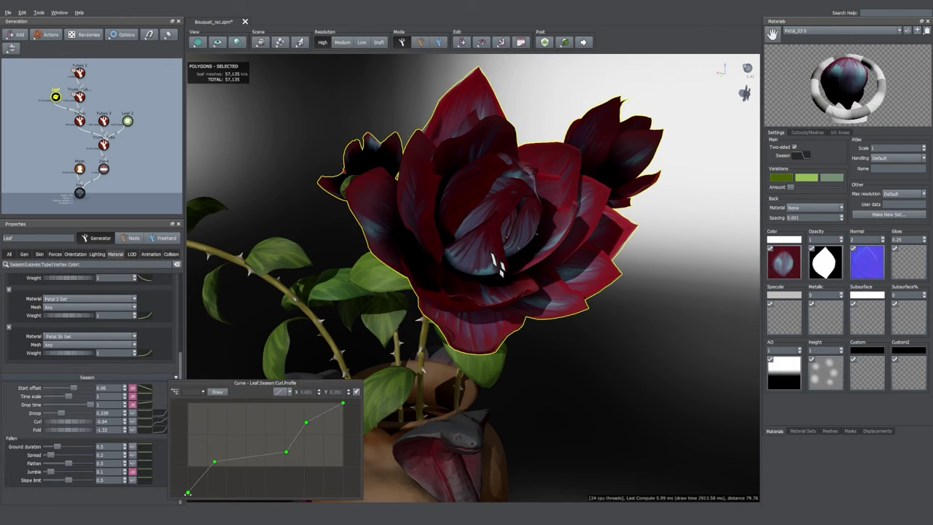
- Lower the early points of the Pistil_Winter season curve and preview the whole bouquet in spring
scroll(508, 320, up, 2)
click(520, 234)
click(801, 156)
drag(836, 260, 838, 261)
drag(750, 260, 749, 263)
drag(692, 299, 683, 237)
scroll(682, 238, down, 4)
click(521, 43)
drag(527, 63, 525, 158)
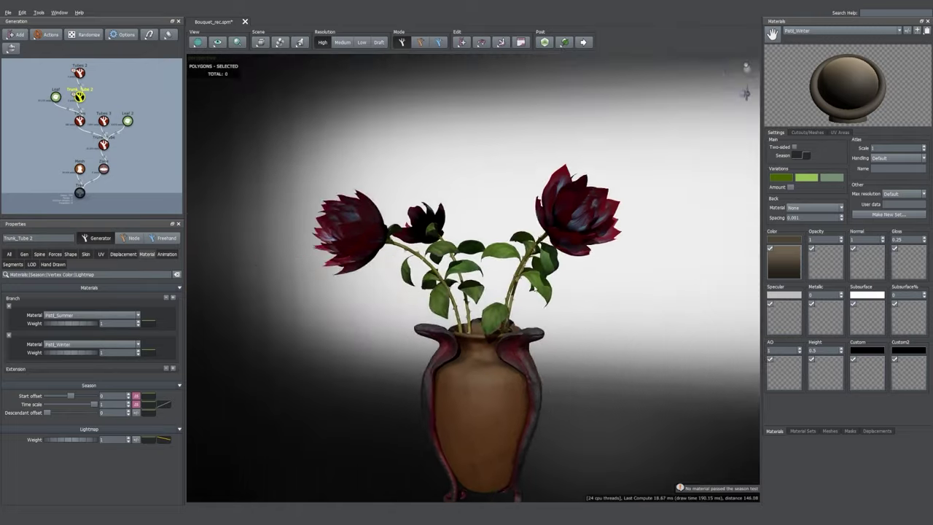
- Assign the Leaf Set material set to the green stem leaves
click(499, 245)
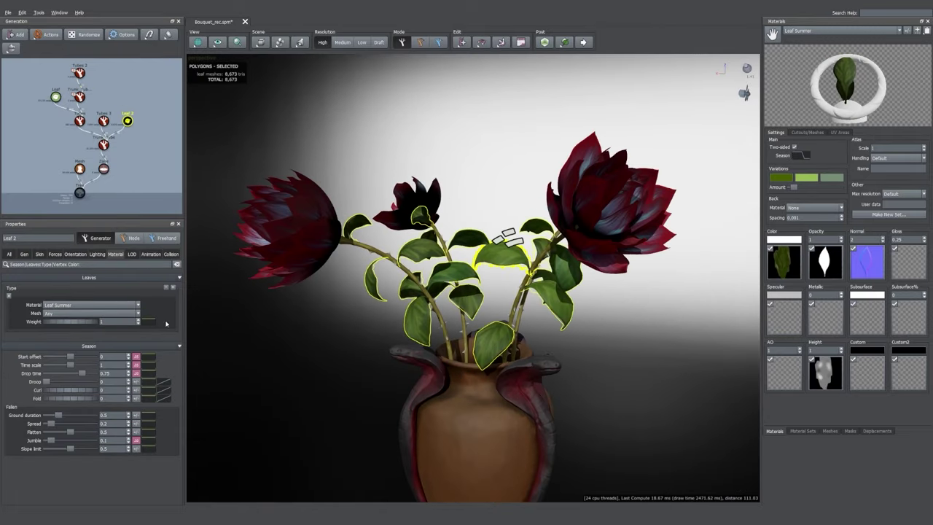
click(130, 304)
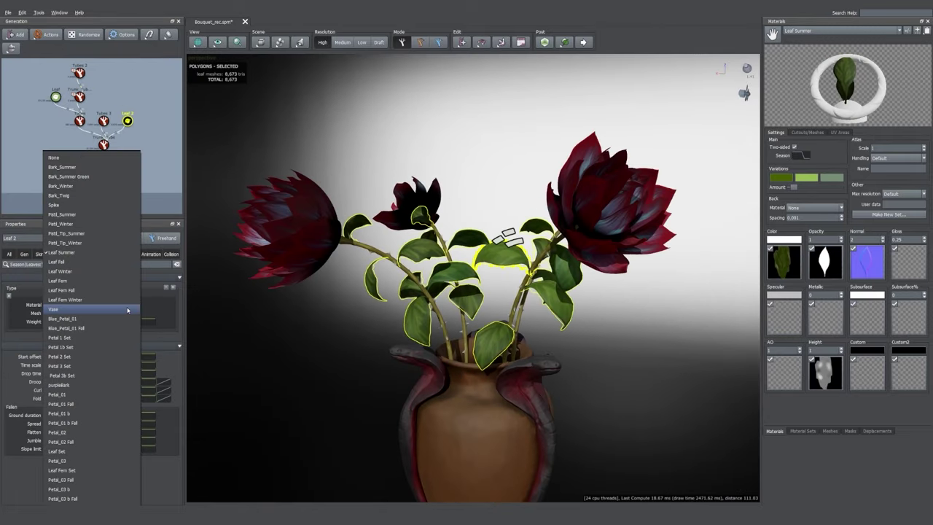
click(73, 451)
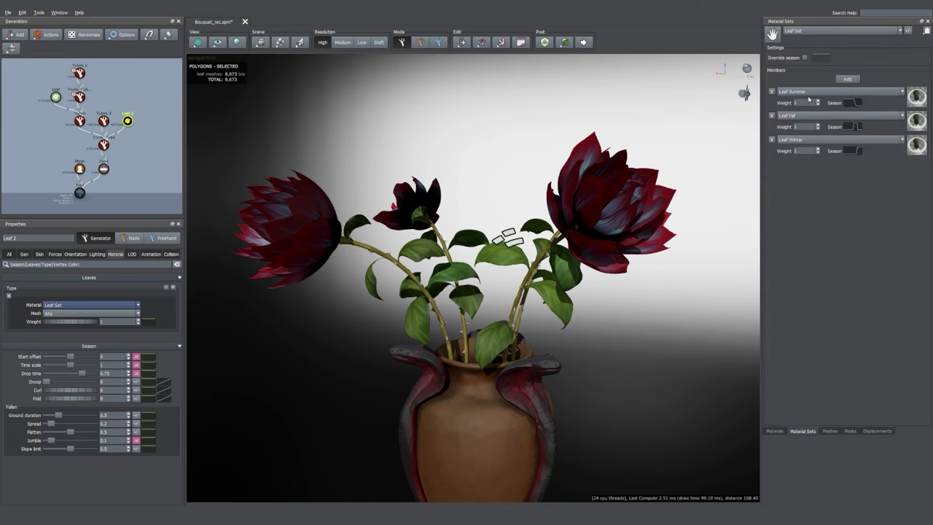
- Choose new color maps for the Leaf Fall and Leaf Winter materials
click(776, 433)
click(816, 30)
click(810, 102)
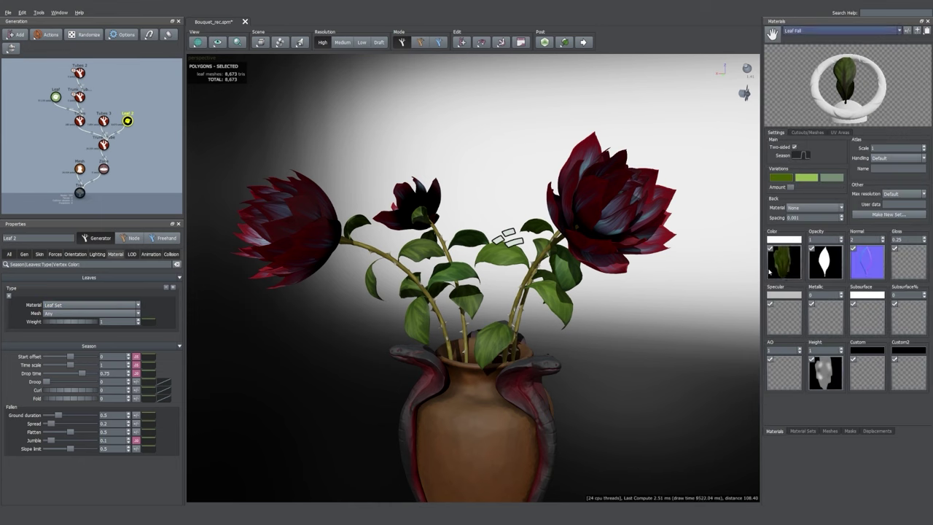
click(784, 263)
drag(753, 249, 591, 137)
click(809, 31)
click(809, 111)
click(784, 262)
drag(751, 248, 543, 153)
- Preview the bouquet around summer and select the green stem leaves
click(640, 297)
click(520, 43)
drag(528, 65, 574, 90)
click(422, 273)
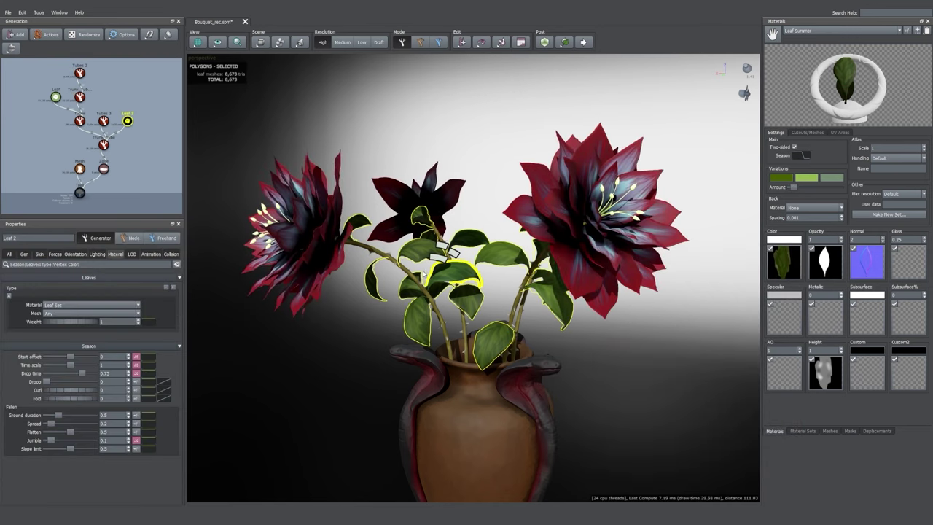
- Set the stem leaves' seasonal Droop to 0.473, Curl to -0.31 and Fold to -1.19, adding variance to the fold
click(521, 42)
drag(75, 392, 7, 430)
drag(47, 382, 85, 400)
click(135, 399)
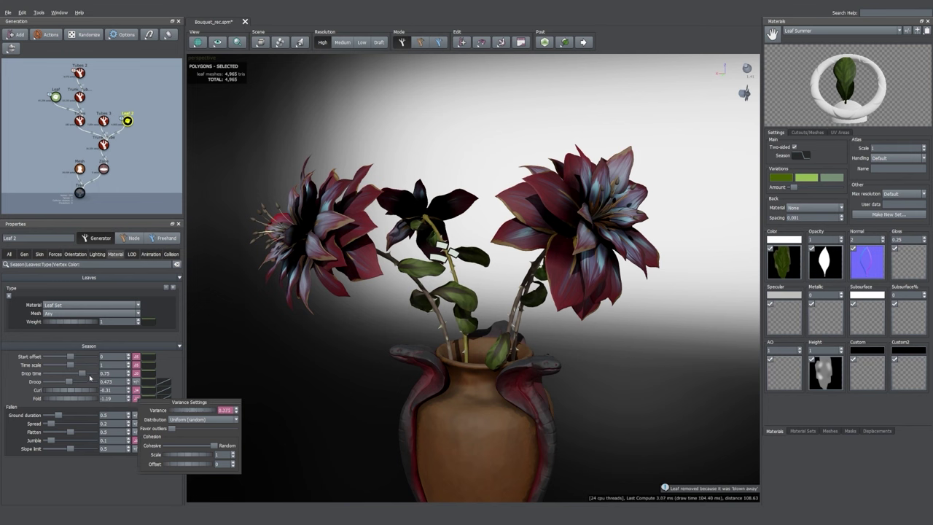
- Check the stem leaves across the seasons and raise their Drop time to 0.947
click(545, 43)
drag(629, 63, 580, 63)
mouse_move(578, 70)
mouse_down()
mouse_move(615, 77)
mouse_move(591, 83)
mouse_up()
click(454, 296)
drag(81, 373, 91, 374)
- Preview another season and reshape the early part of the stem leaves' Curl profile curve
click(521, 43)
drag(639, 64, 510, 110)
click(437, 285)
click(162, 390)
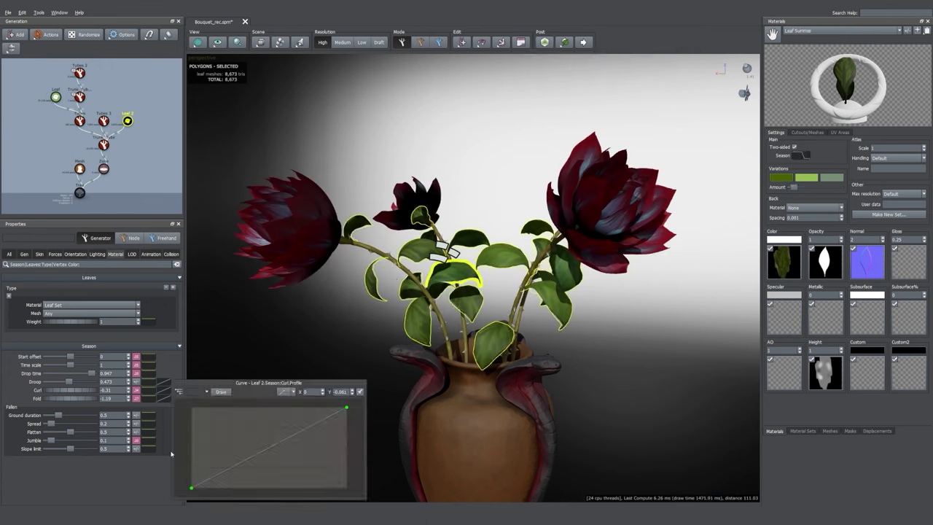
click(193, 489)
middle_drag(197, 488, 207, 449)
drag(203, 449, 215, 482)
- Preview the bouquet around summer and examine the flowers, stems and vase from several angles
click(521, 43)
drag(526, 65, 566, 73)
click(510, 139)
scroll(507, 146, down, 2)
drag(506, 153, 459, 216)
scroll(459, 215, up, 1)
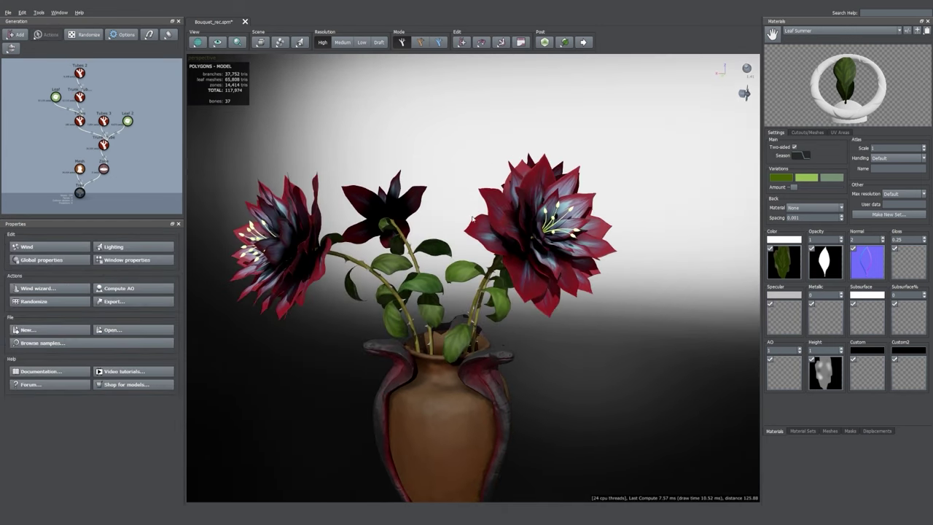
drag(422, 266, 421, 356)
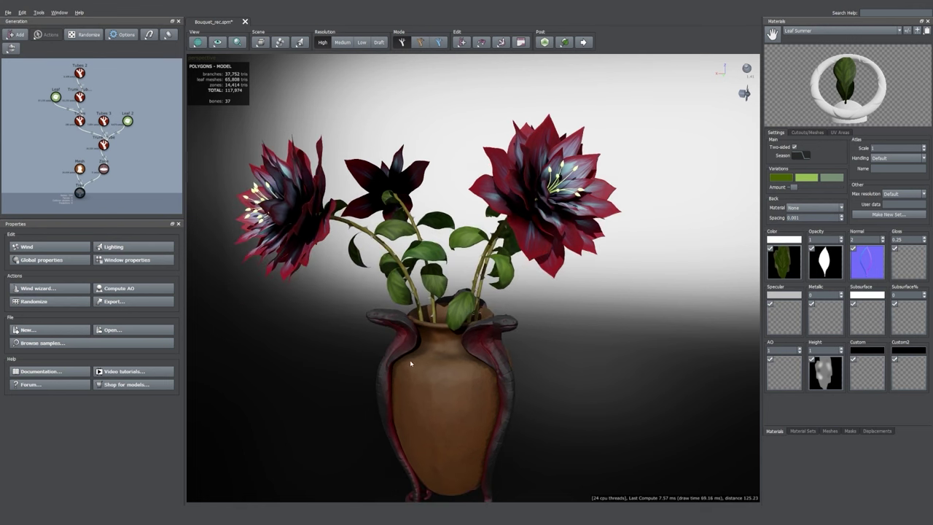
click(464, 353)
drag(464, 353, 493, 345)
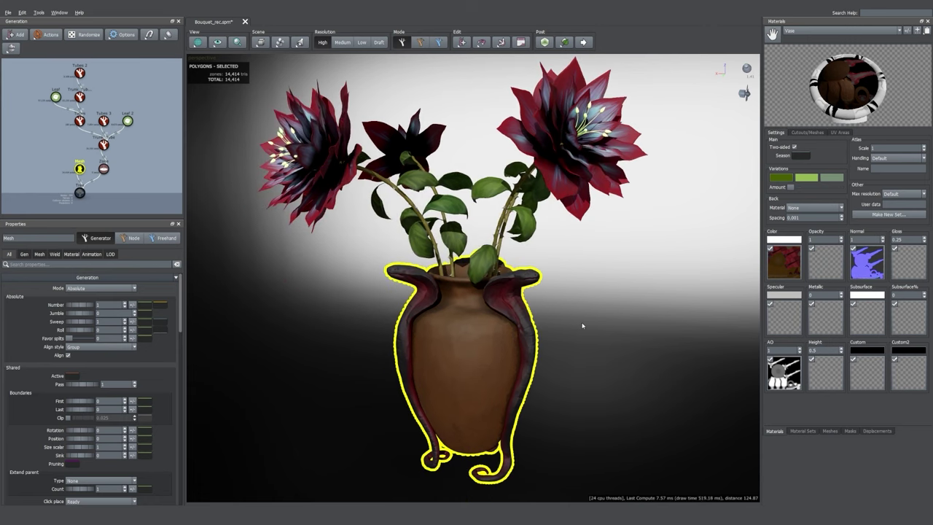
click(582, 326)
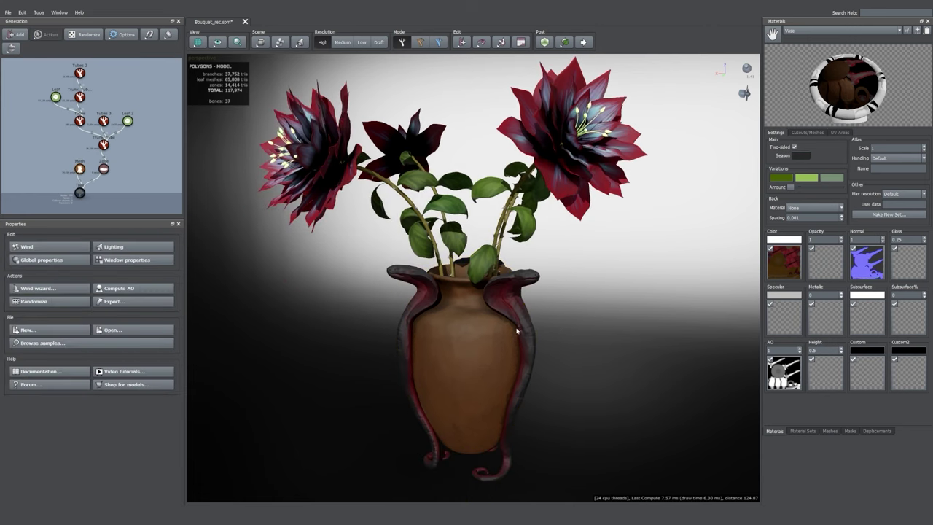
drag(511, 329, 506, 333)
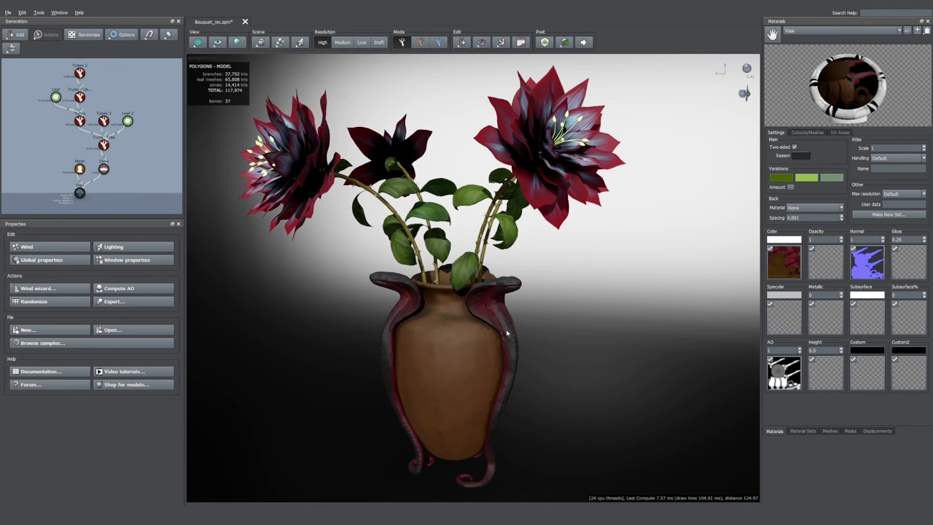
- Add a tube trunk to the Zone generator and set its absolute spine length to 80
click(104, 169)
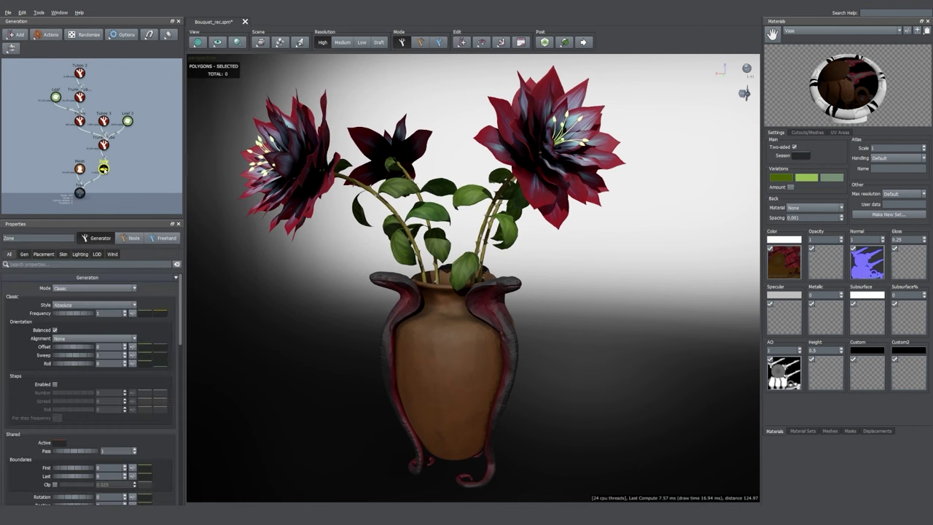
right_click(105, 169)
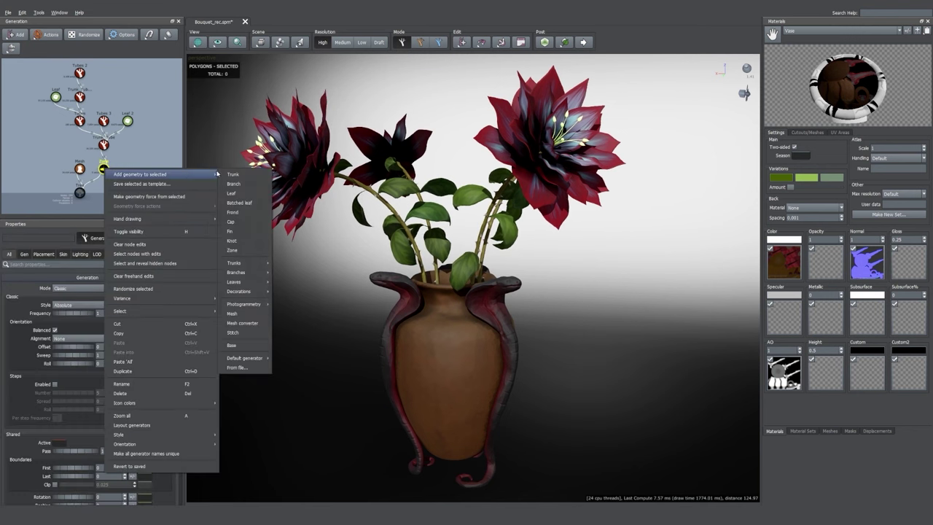
mouse_move(255, 269)
click(290, 310)
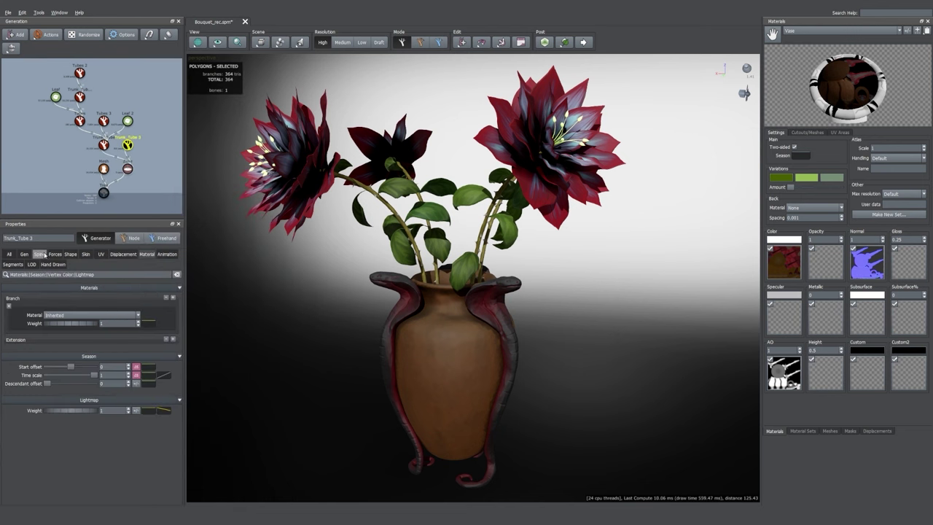
click(43, 254)
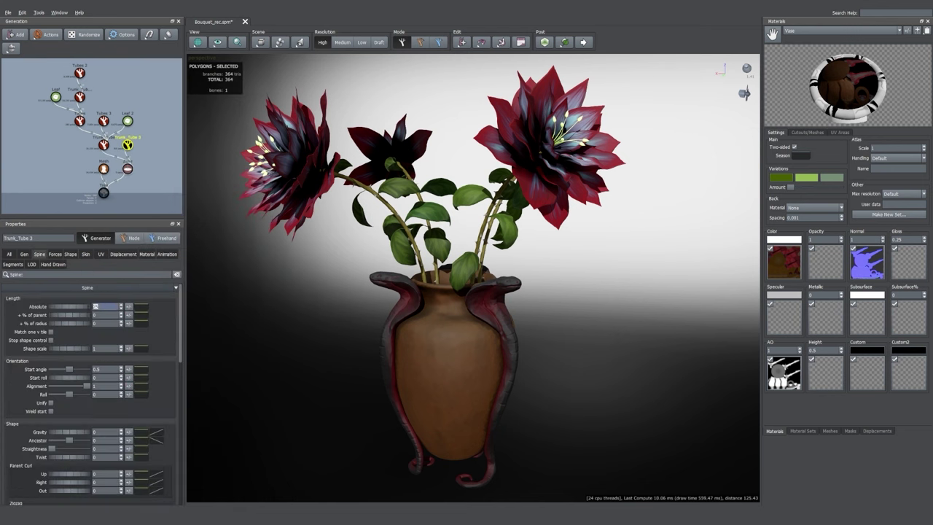
key(Return)
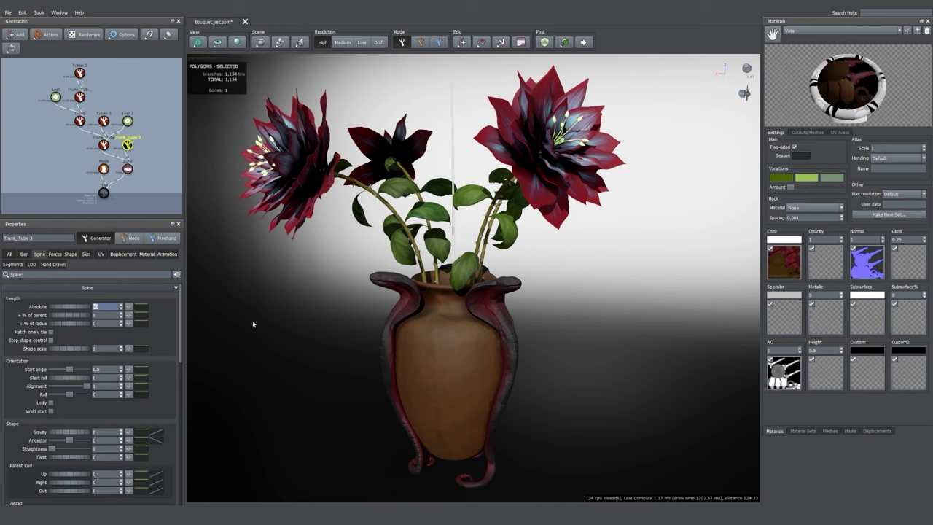
- Generate 10 of the new tube trunks and set their First boundary to 1
click(8, 254)
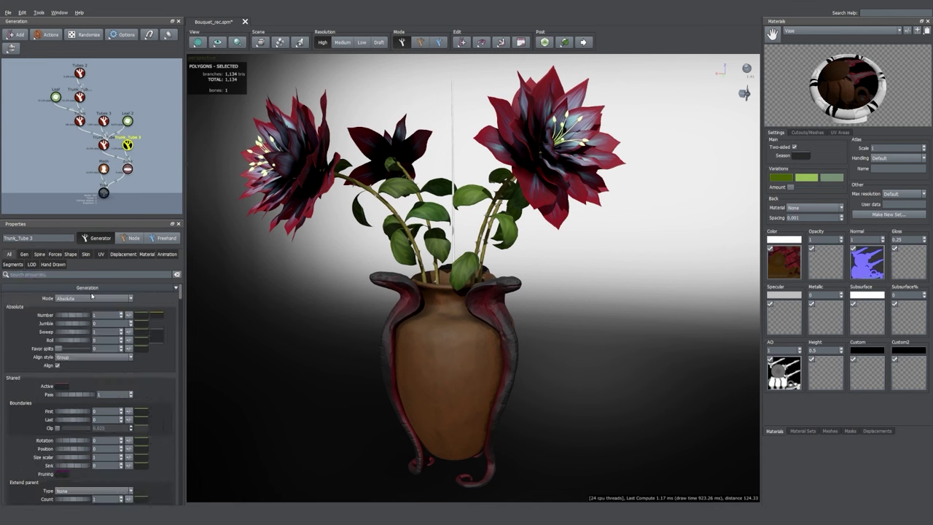
click(91, 298)
click(92, 299)
drag(74, 316, 138, 319)
drag(71, 412, 126, 413)
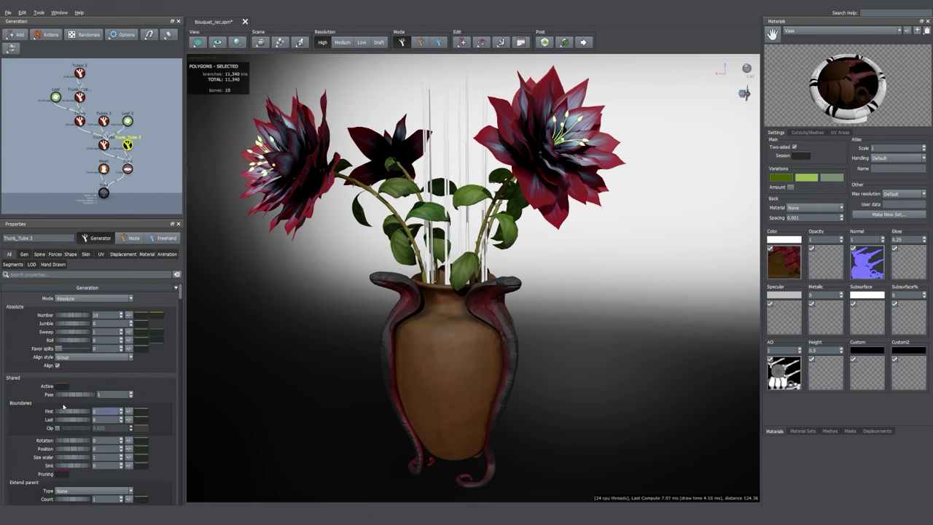
key(Return)
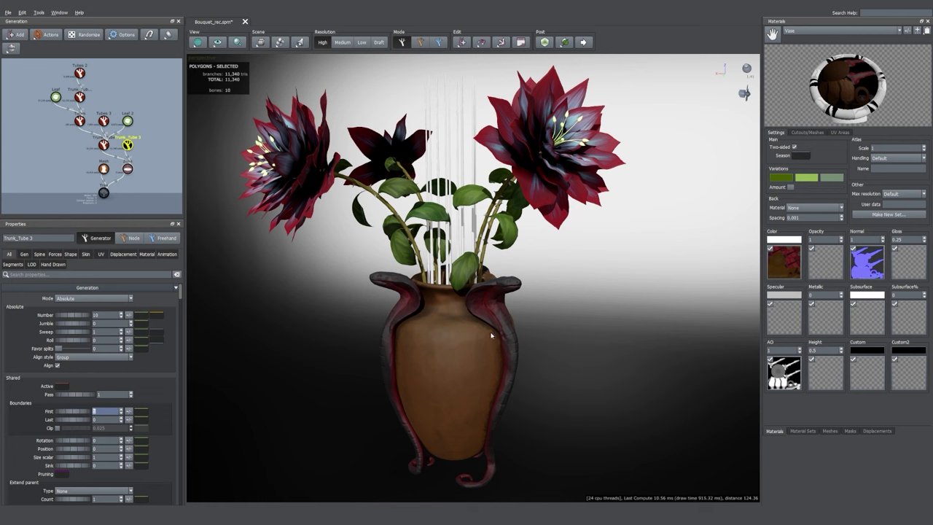
- Create a geometry force from the vase mesh generator and name it Vase
click(468, 336)
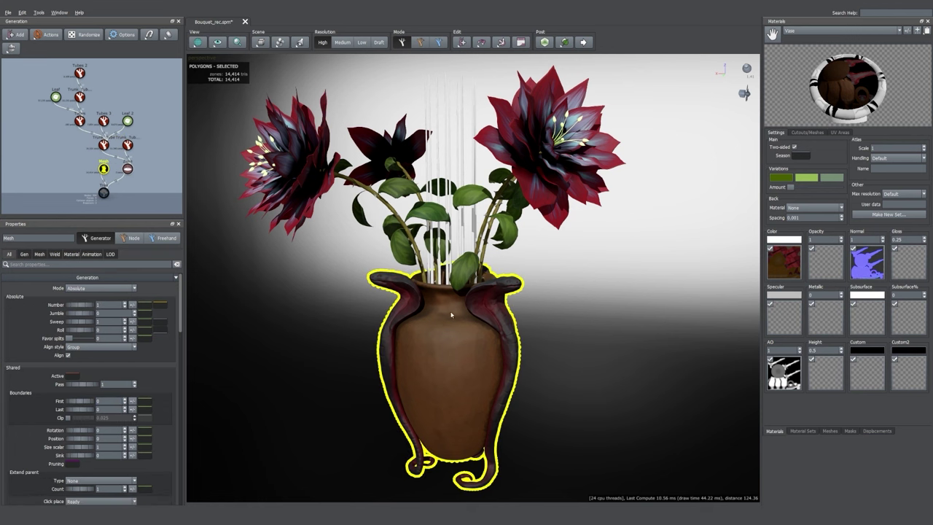
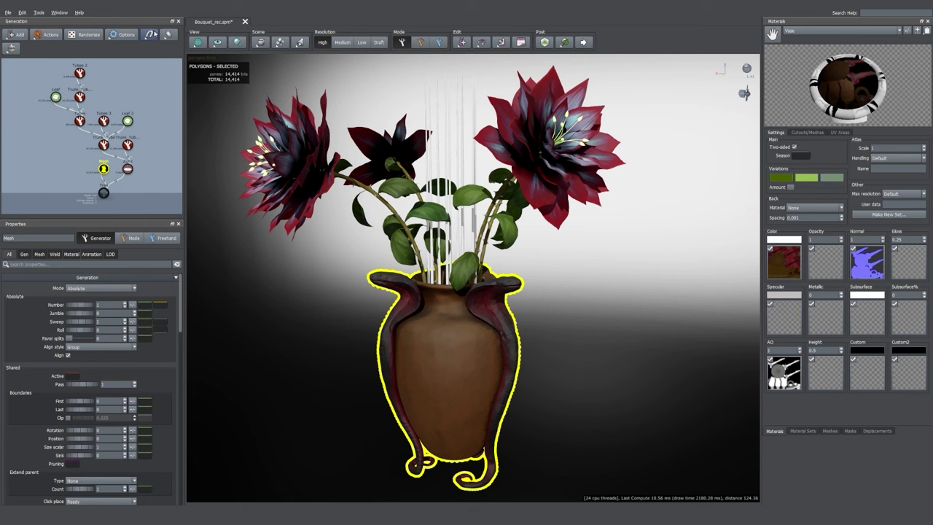
click(152, 35)
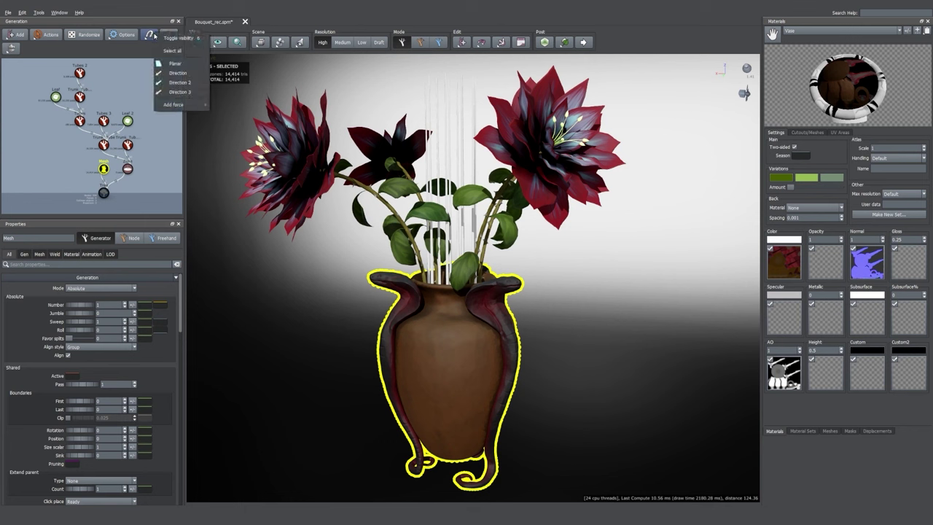
mouse_move(185, 104)
mouse_move(244, 200)
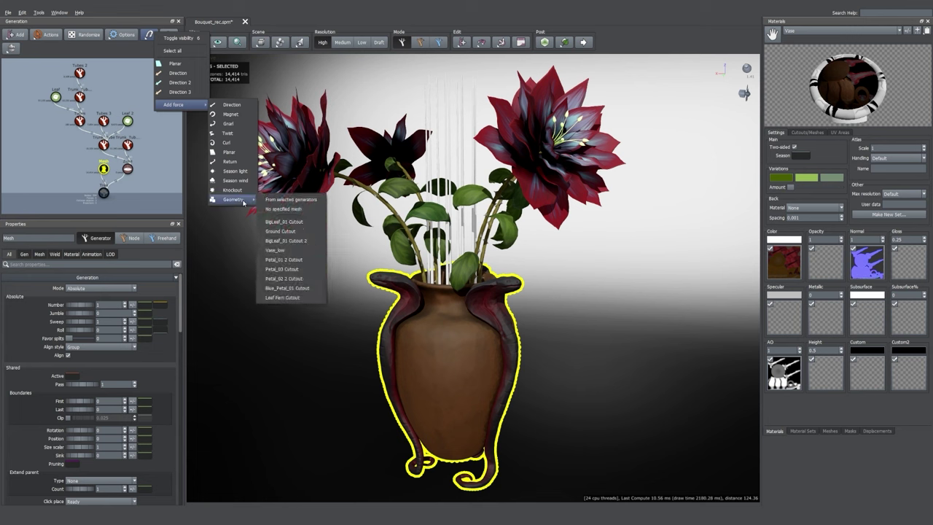
click(288, 199)
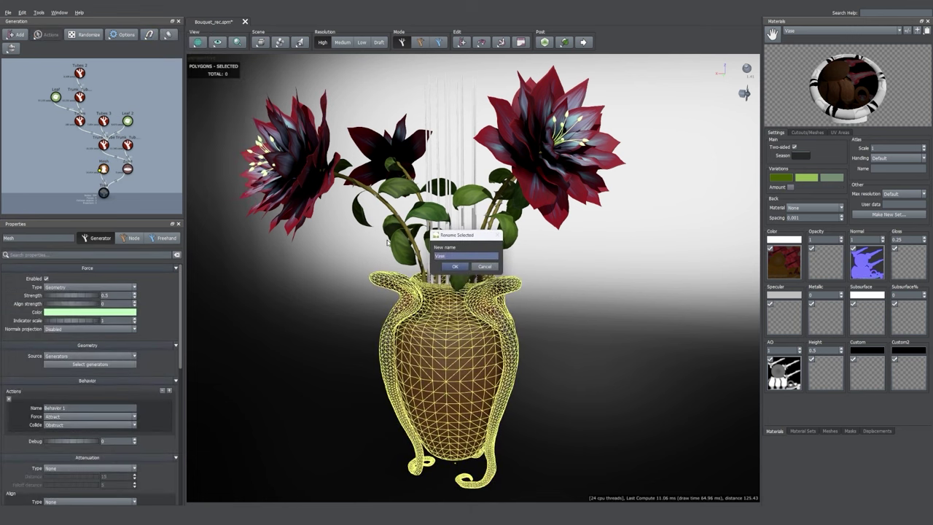
key(Return)
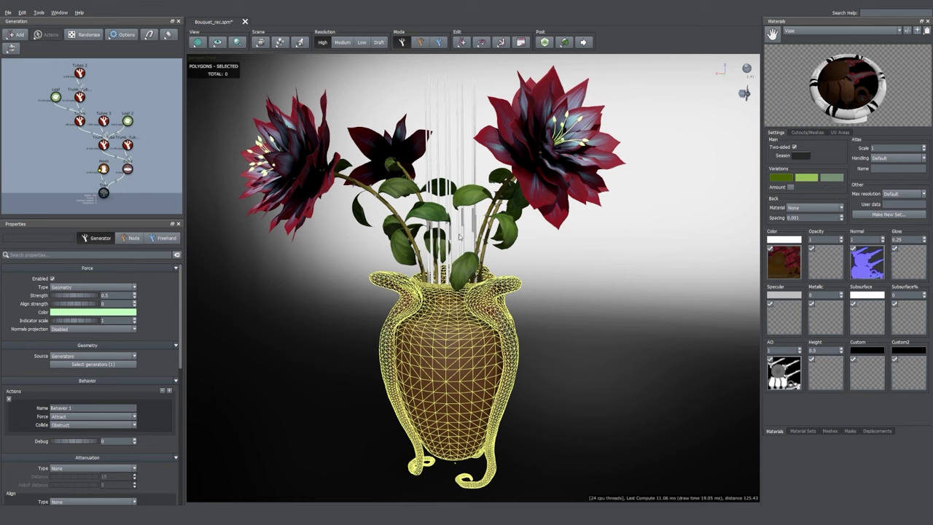
- Enable the Vase force on the new tube trunks
click(459, 235)
scroll(44, 311, down, 3)
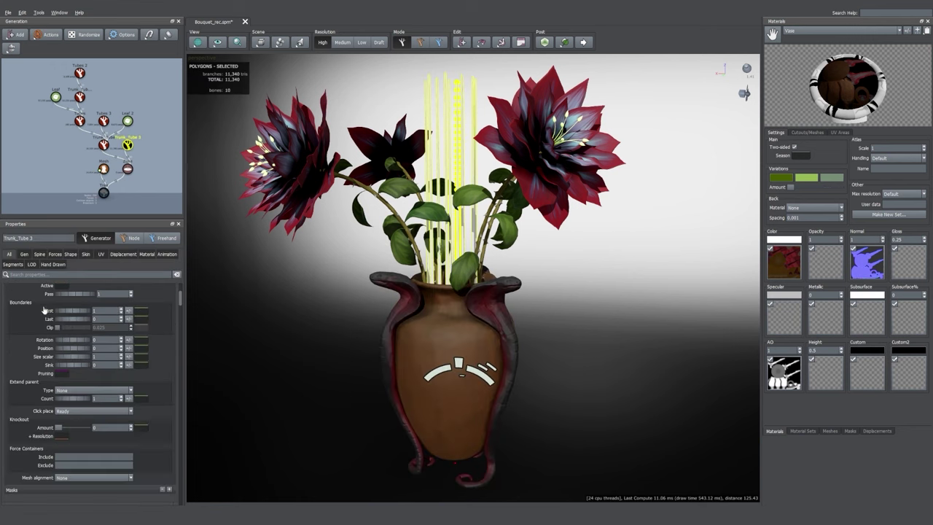
scroll(58, 437, down, 4)
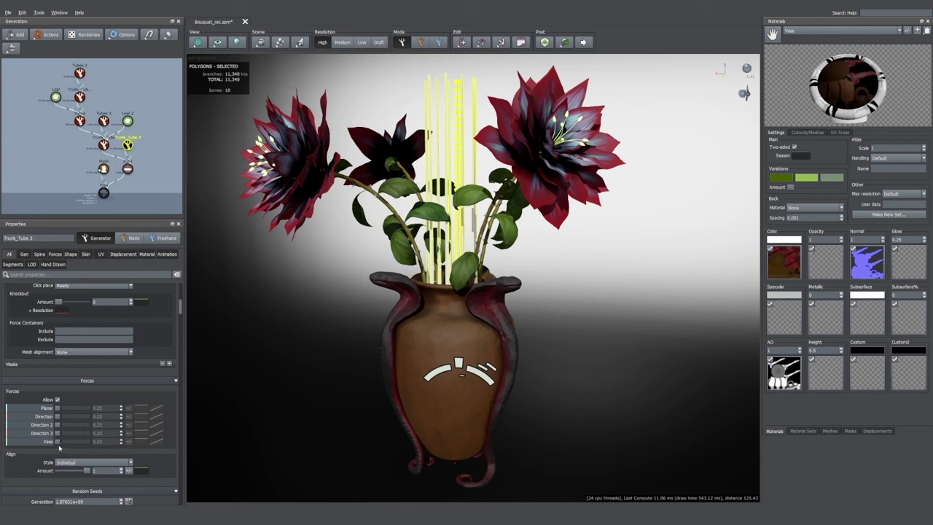
click(57, 442)
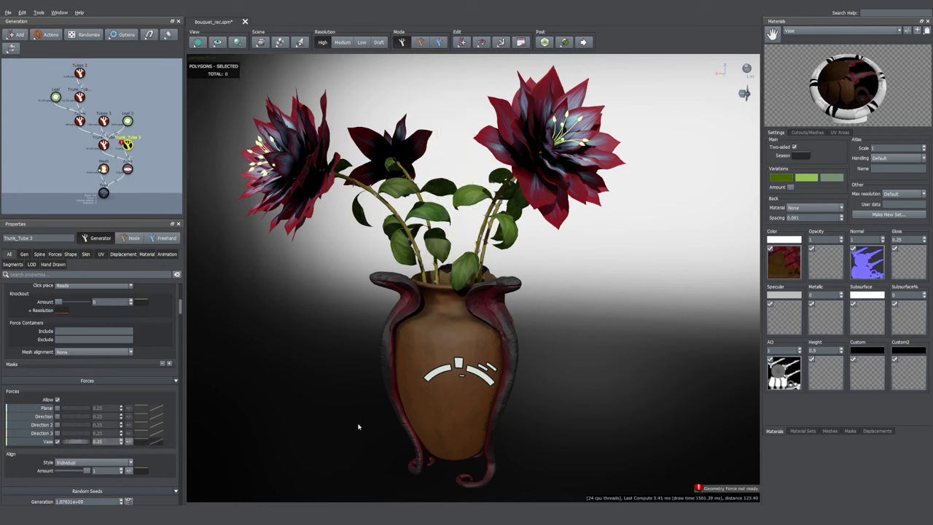
- Set the generation Pass of the new tube trunks to 2
click(131, 148)
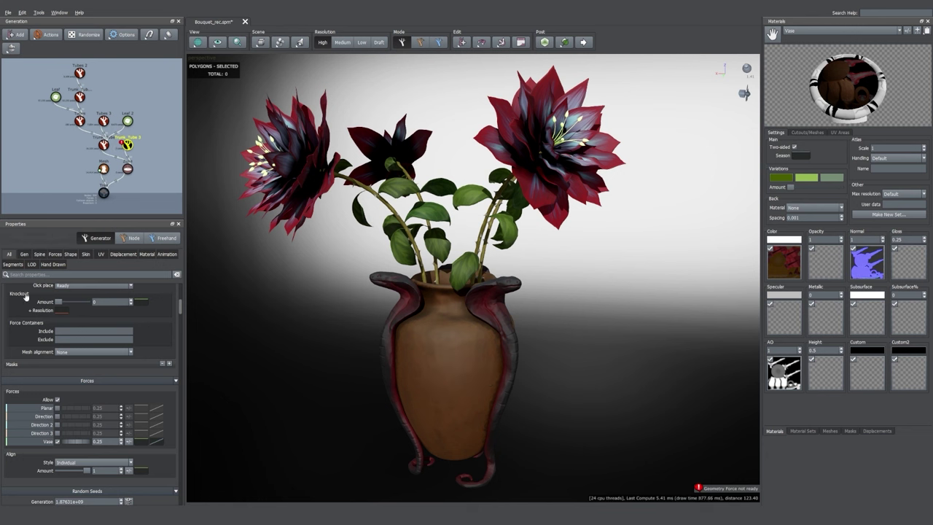
scroll(22, 322, up, 5)
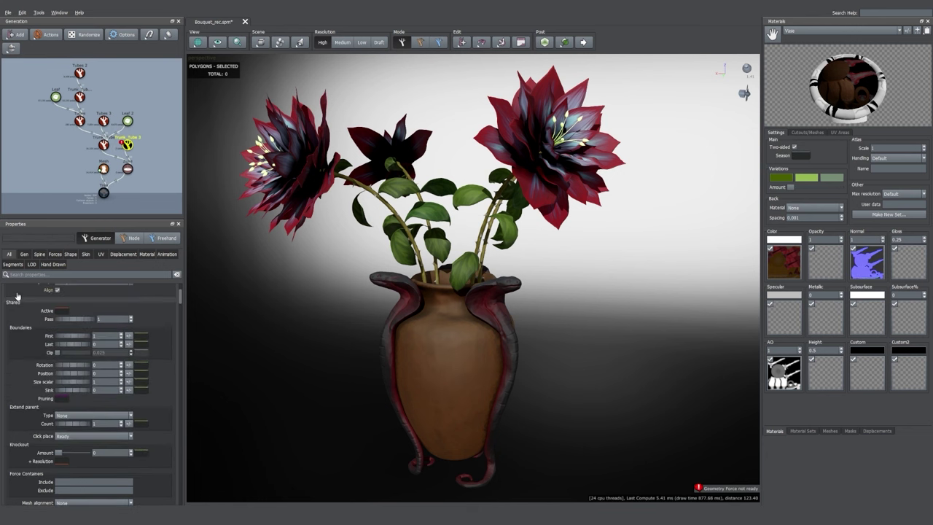
scroll(42, 331, up, 1)
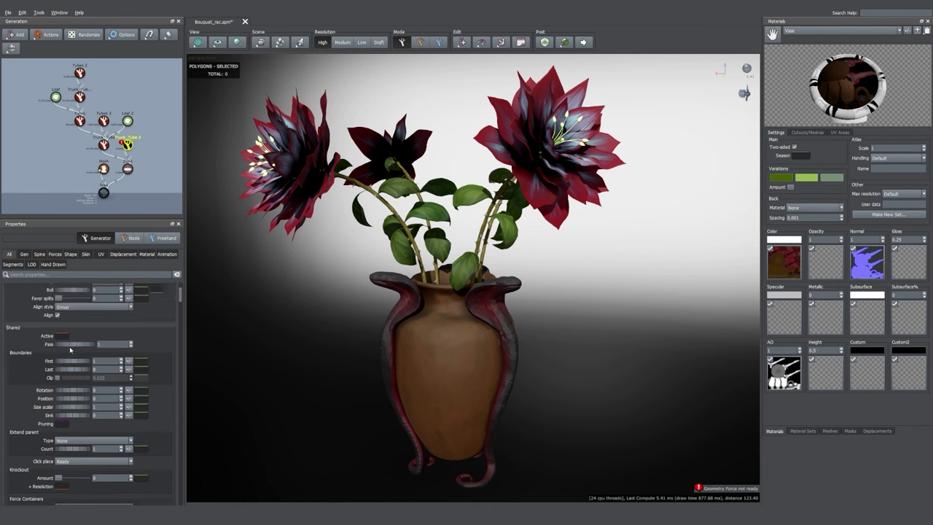
drag(73, 344, 81, 345)
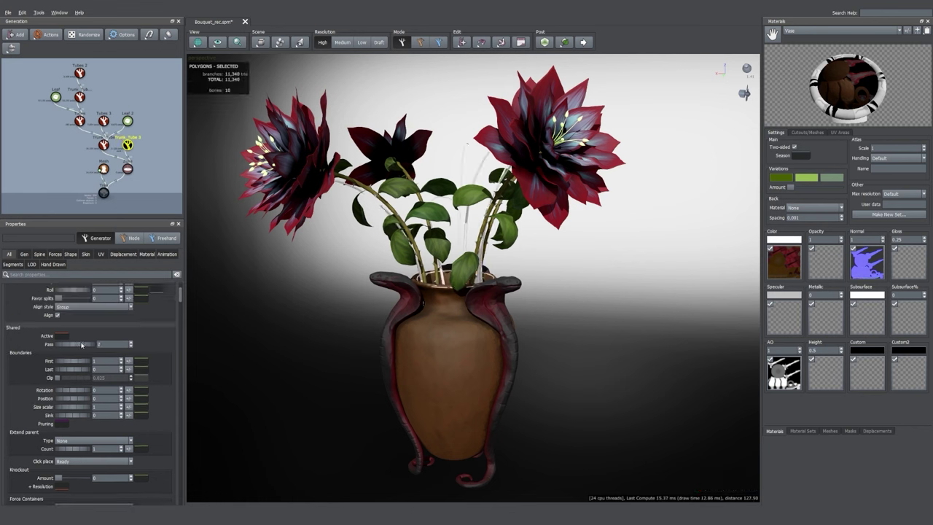
- Raise the tubes' Vase force to 1.23 and shape its profile to stay at zero, then rise steeply at about 0.42
mouse_move(484, 325)
mouse_down()
mouse_move(493, 353)
mouse_move(486, 333)
mouse_up()
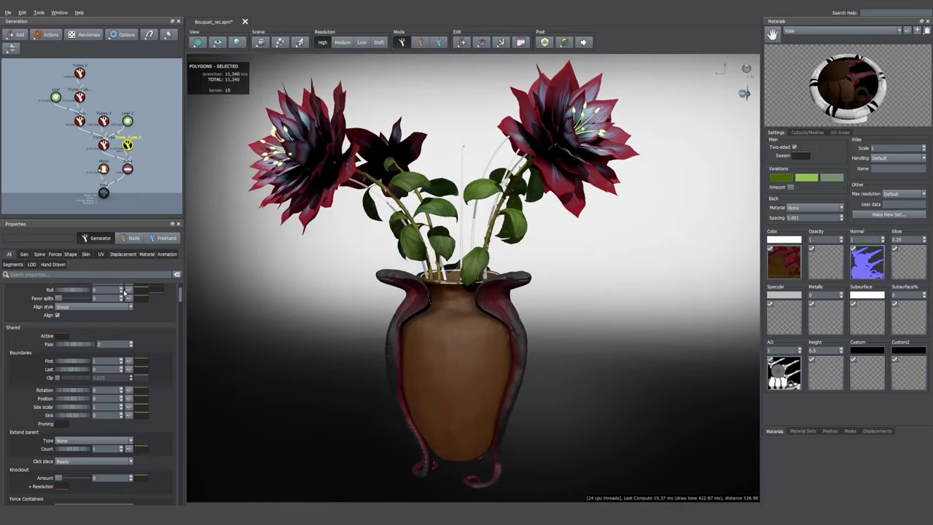
scroll(65, 342, down, 6)
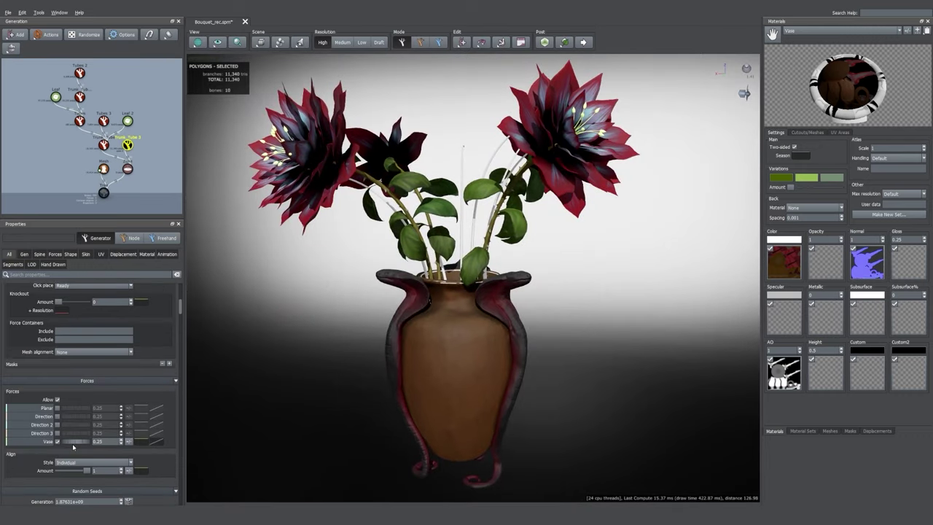
drag(76, 444, 111, 447)
click(158, 444)
double_click(237, 462)
drag(238, 463, 245, 490)
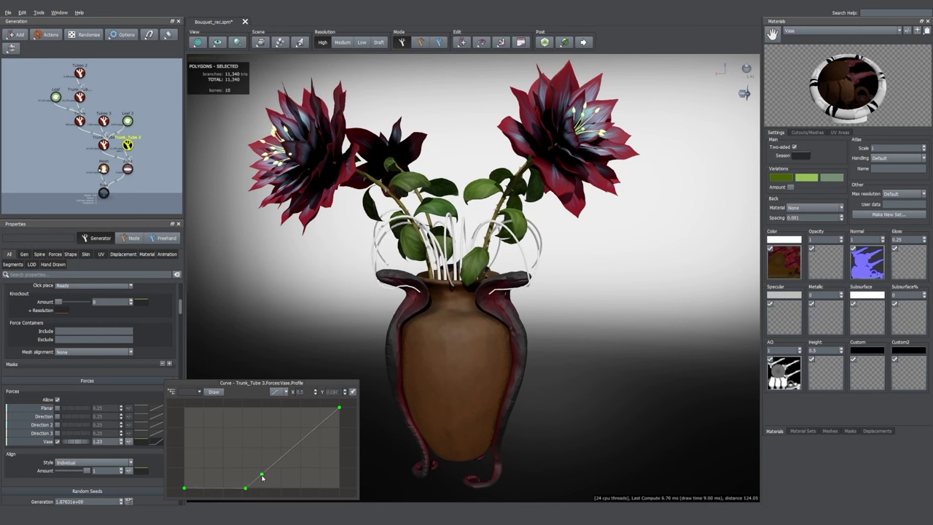
drag(263, 476, 250, 426)
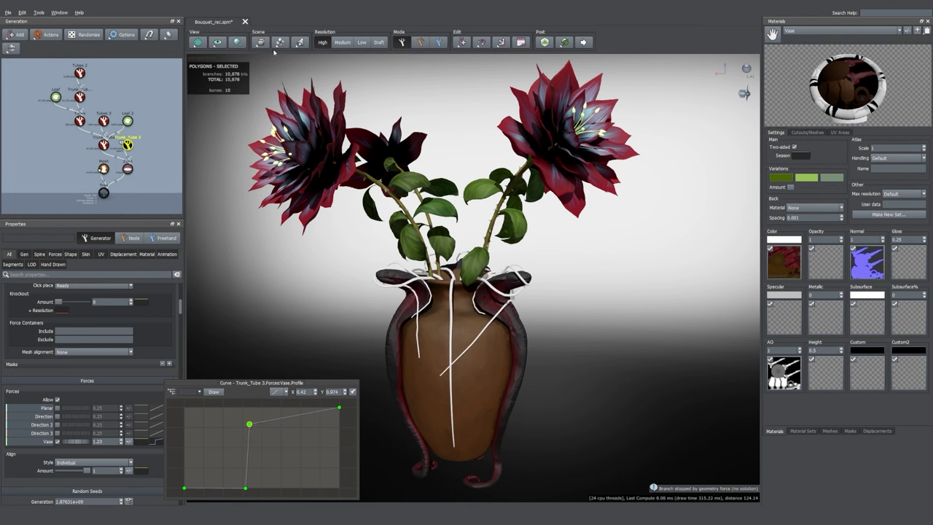
- Set the spine Gravity of the tube trunks to 0.48 so they hang down over the vase
middle_drag(335, 367, 306, 334)
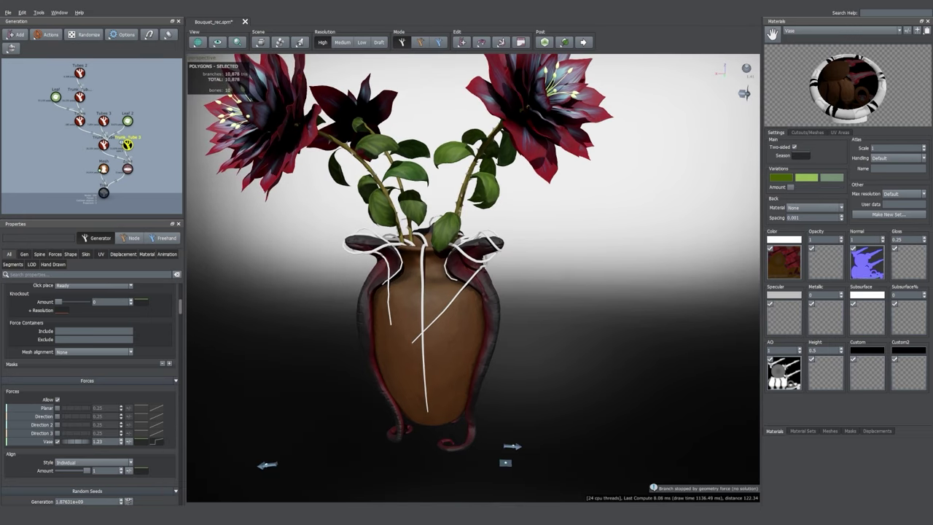
click(423, 271)
drag(369, 326, 230, 298)
click(39, 254)
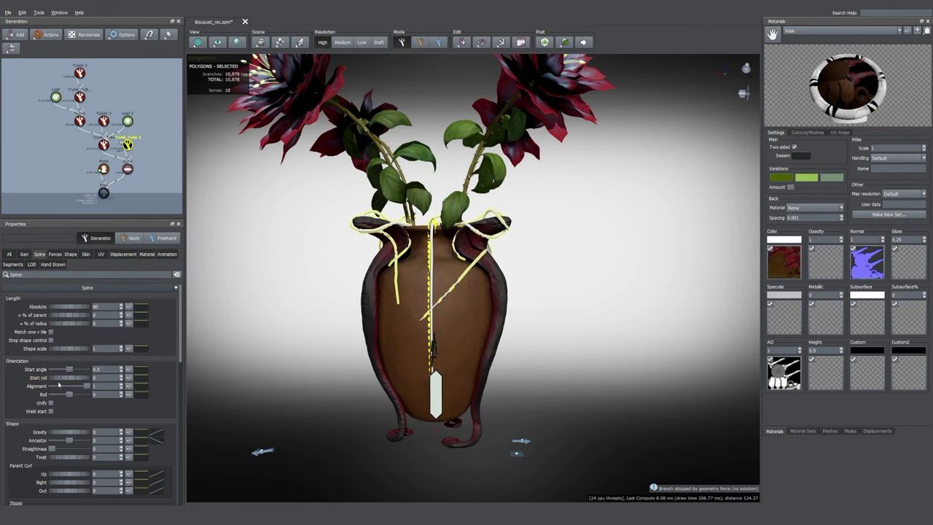
click(82, 433)
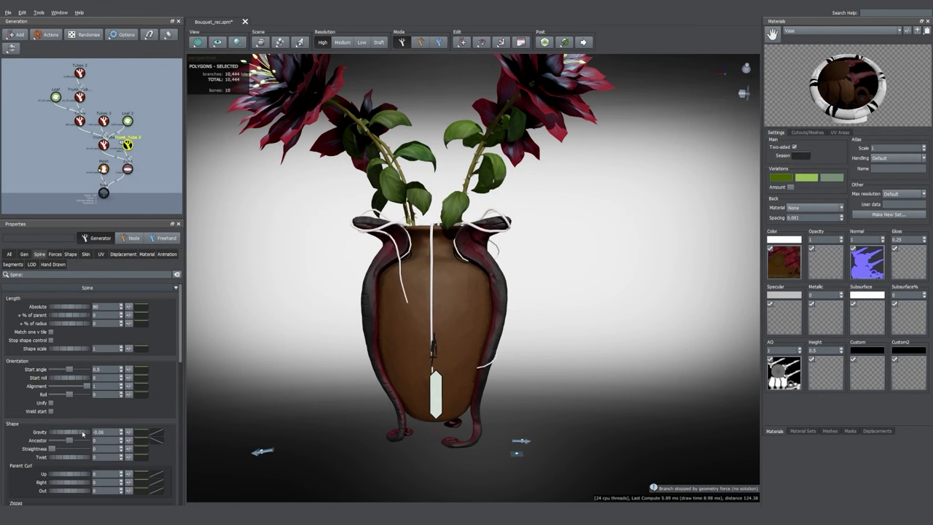
drag(83, 433, 103, 436)
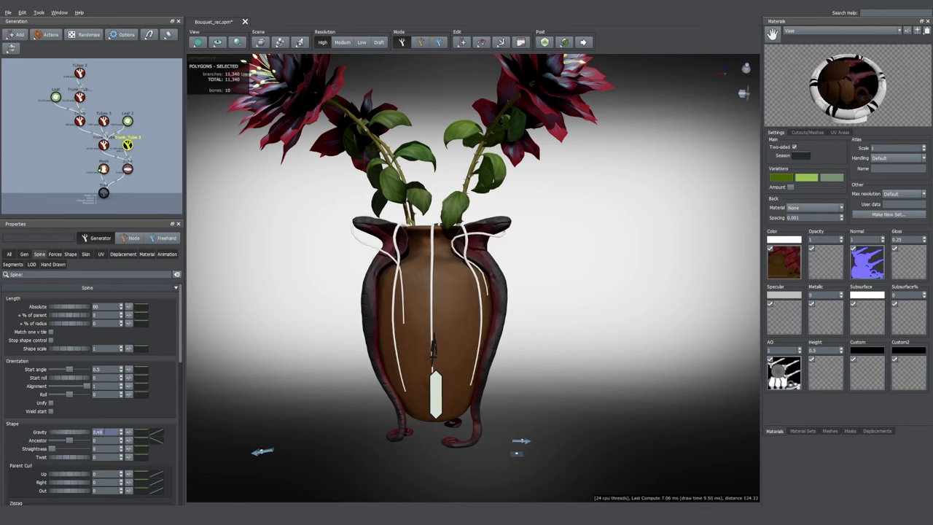
- Copy the tube trunks' Vase force profile curve onto their Gravity profile
click(10, 255)
scroll(109, 408, down, 10)
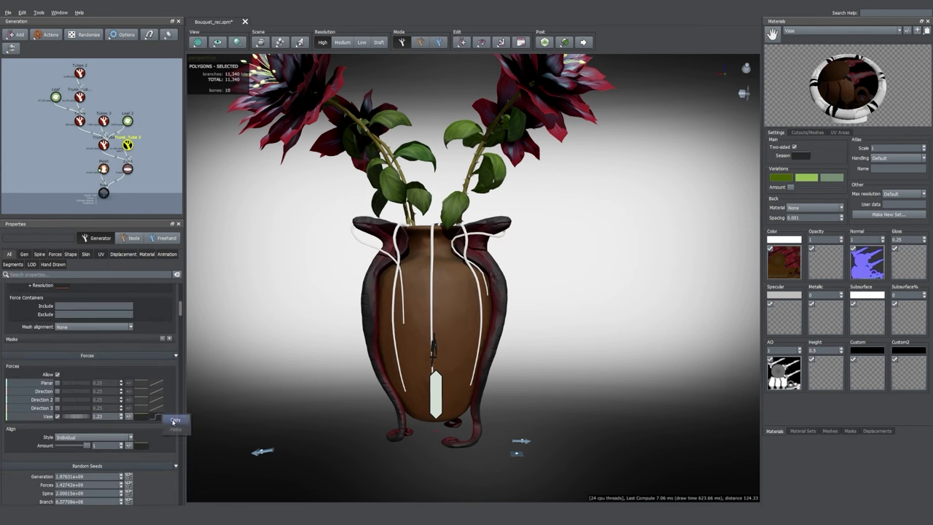
click(39, 254)
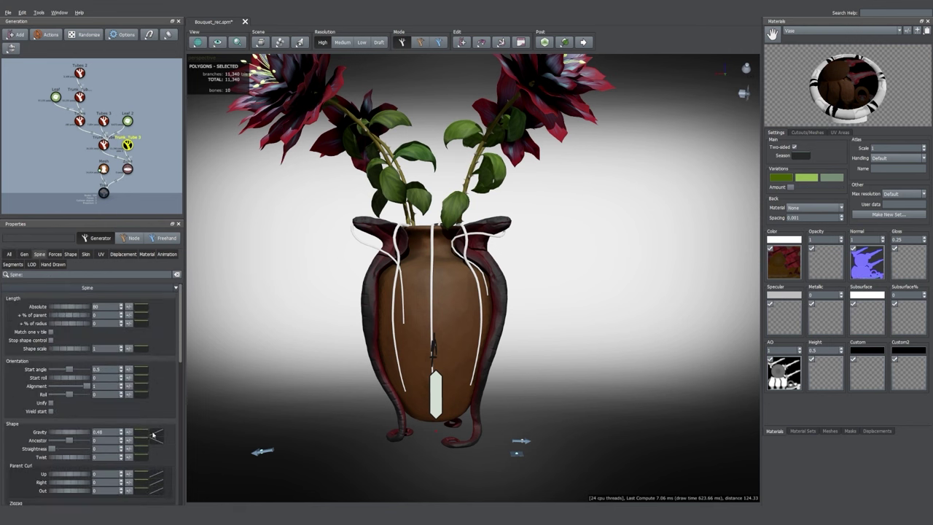
click(173, 448)
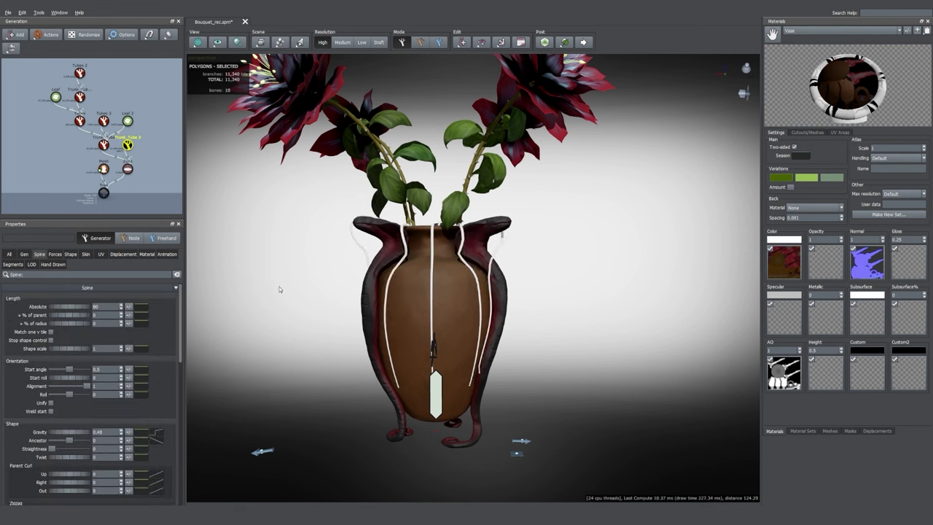
- Set the tube trunks' Early noise Amount to 2.04 and bend its profile so it is nearly full at about 0.57
scroll(97, 340, down, 3)
scroll(386, 268, up, 5)
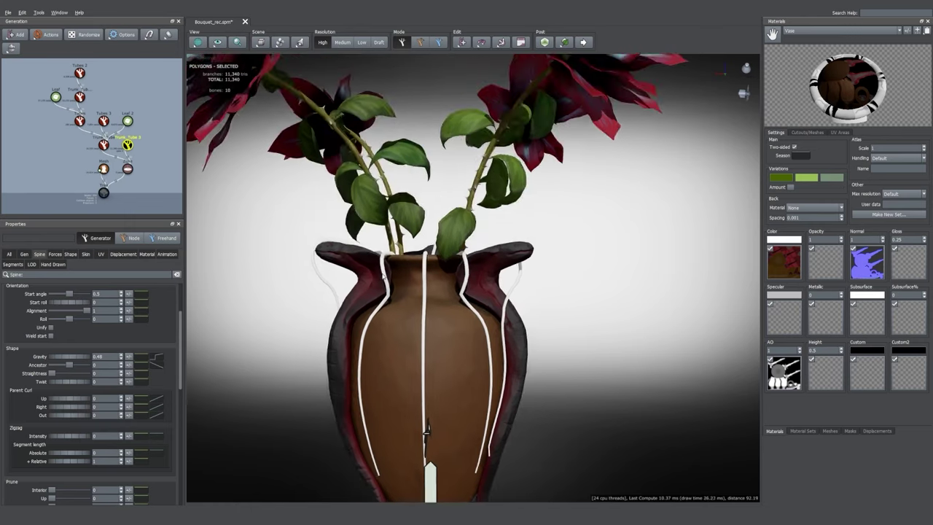
middle_drag(386, 268, 386, 249)
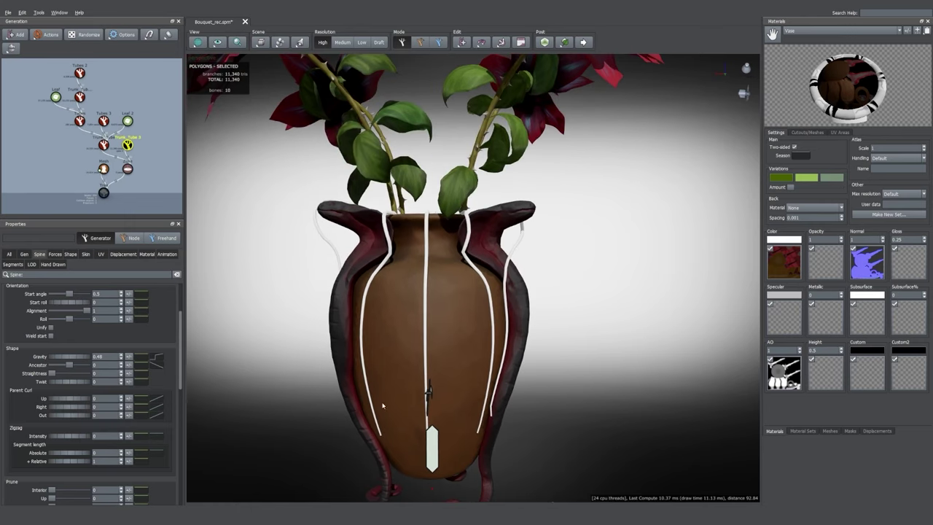
scroll(87, 386, down, 5)
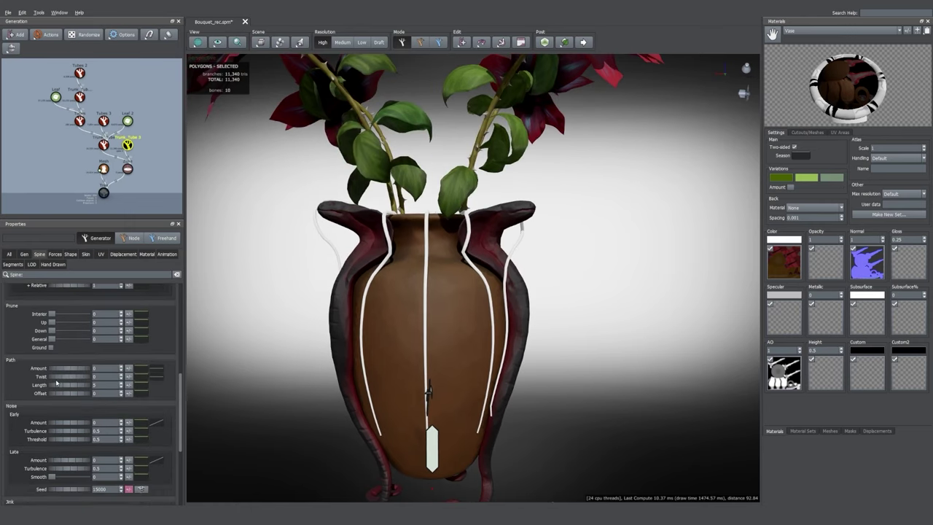
drag(61, 423, 131, 421)
click(155, 423)
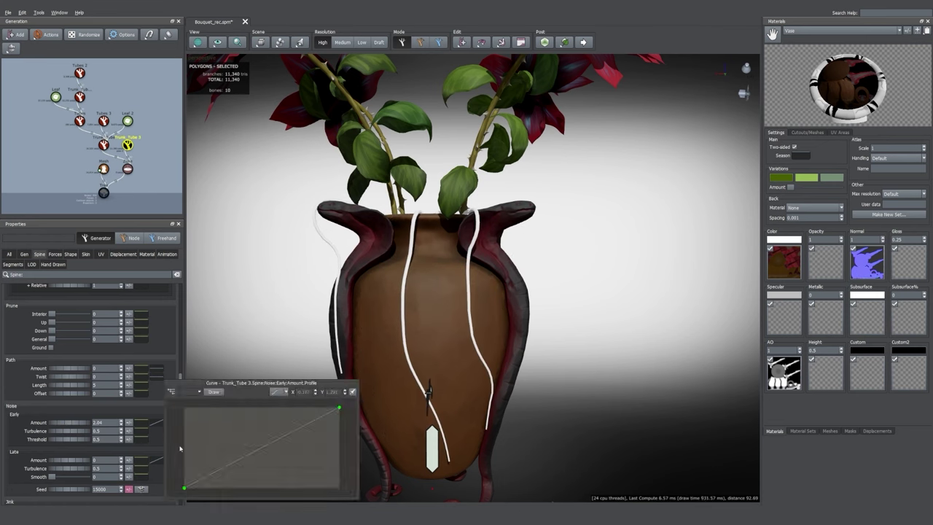
drag(214, 473, 272, 418)
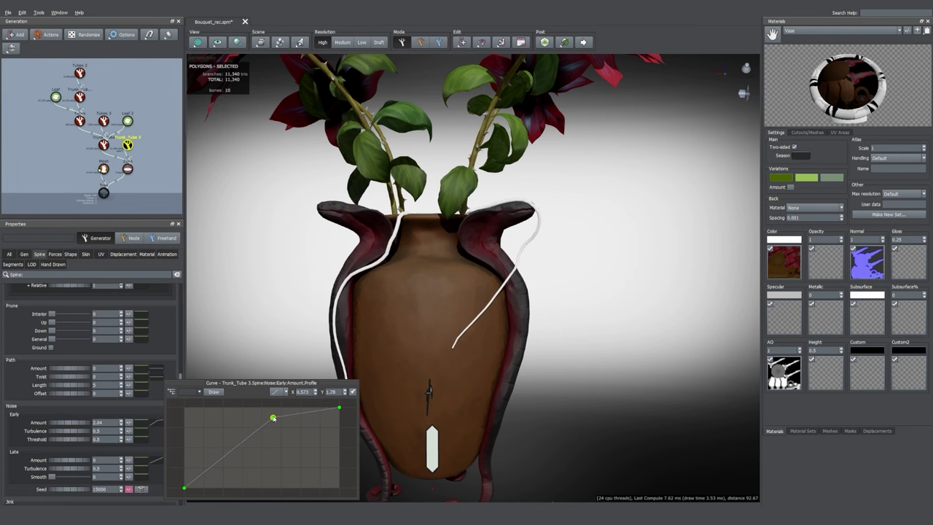
- Set the tube trunks' absolute spine length to 120, then fine-tune it to 117.95
scroll(397, 306, down, 3)
drag(410, 347, 390, 347)
click(39, 255)
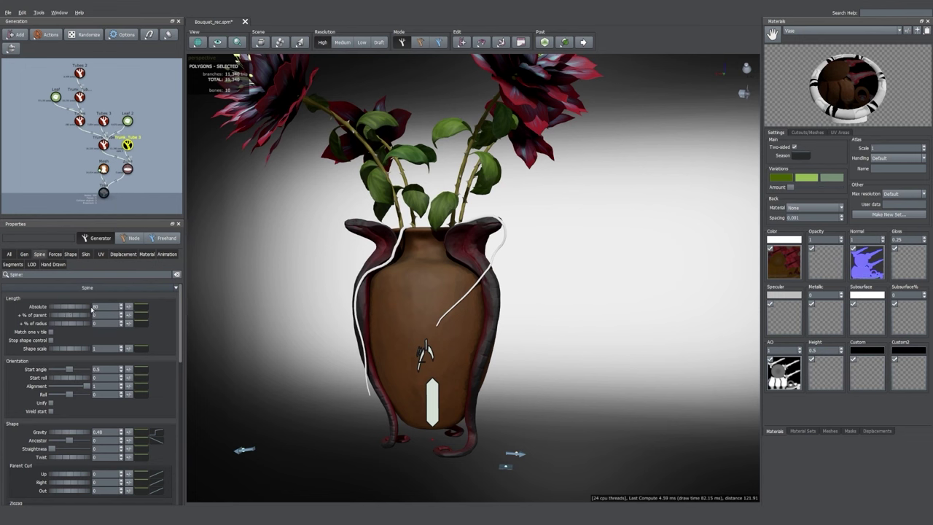
text(120)
key(Return)
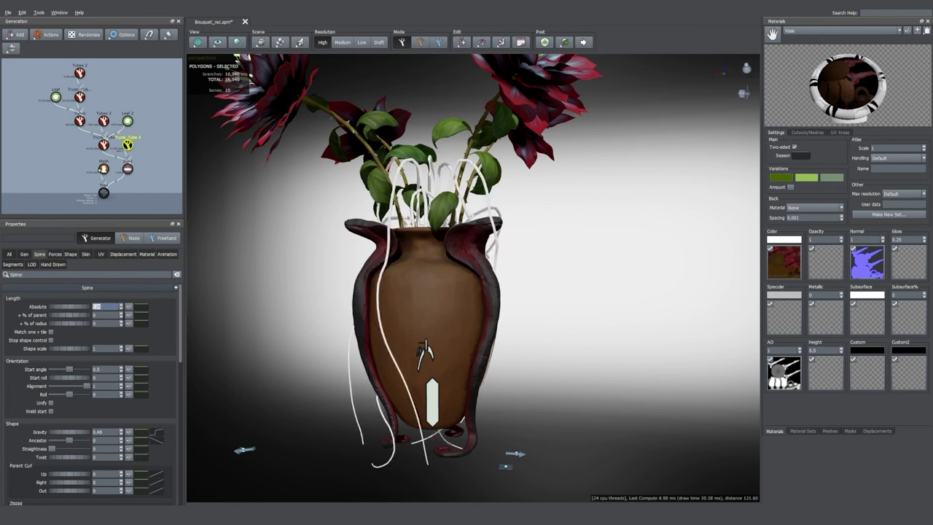
drag(71, 304, 50, 306)
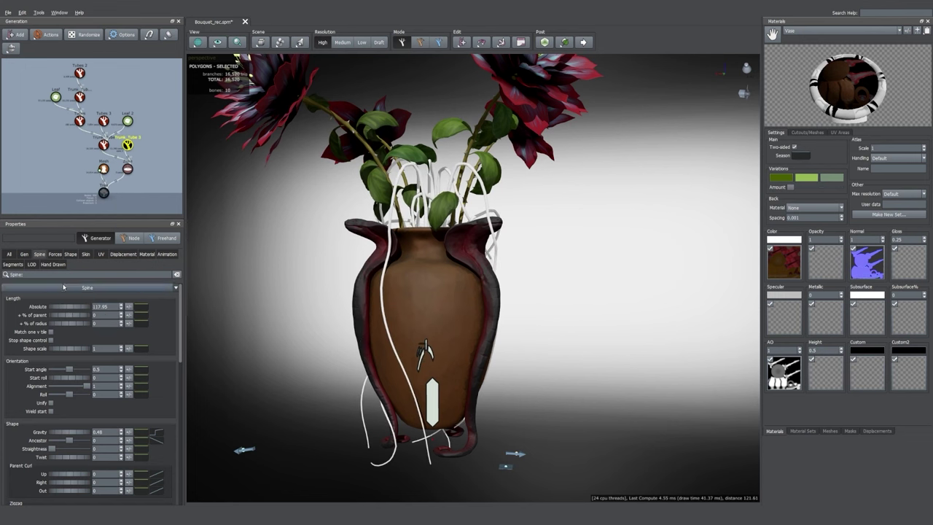
- Make the tube trunks' Vase force profile jump to full at about 0.2 and raise the force to 2.19
click(13, 257)
scroll(107, 360, down, 7)
click(156, 367)
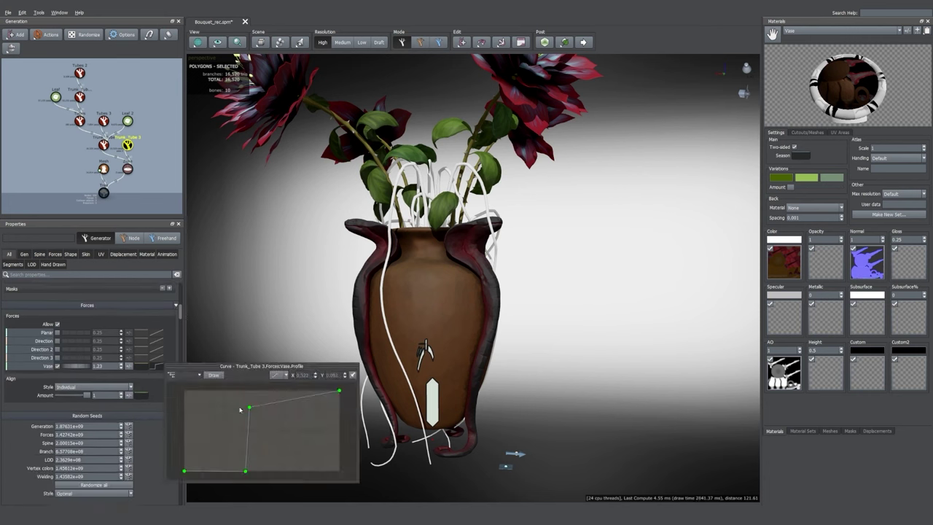
drag(249, 409, 213, 388)
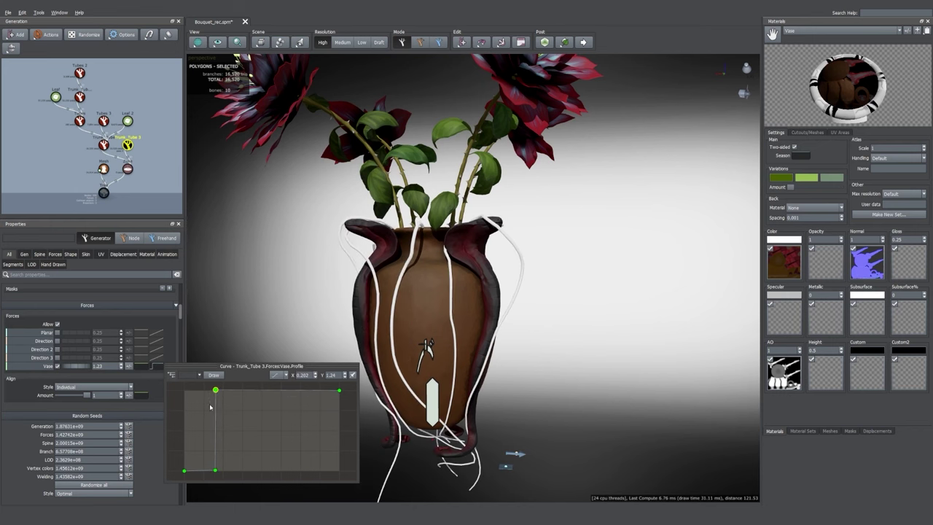
drag(78, 366, 109, 366)
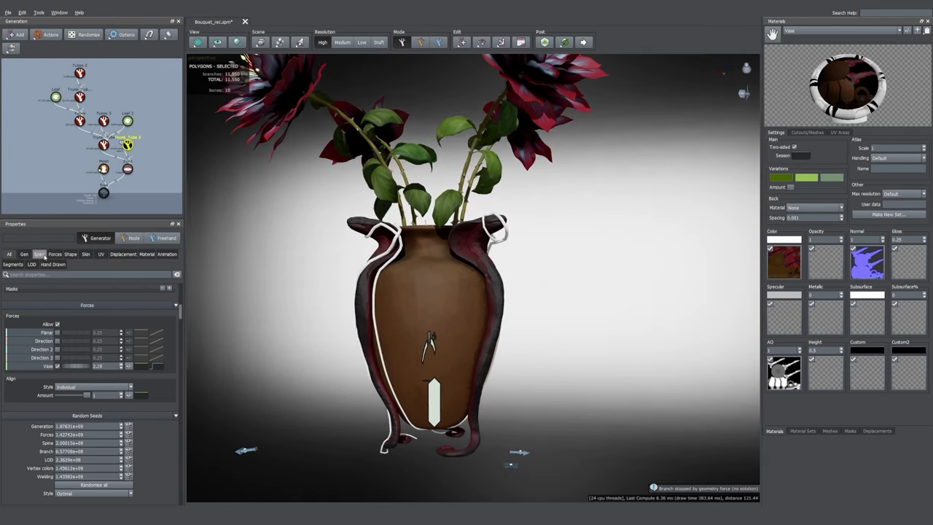
- Slightly lower the spine Gravity of the tube trunks
click(39, 254)
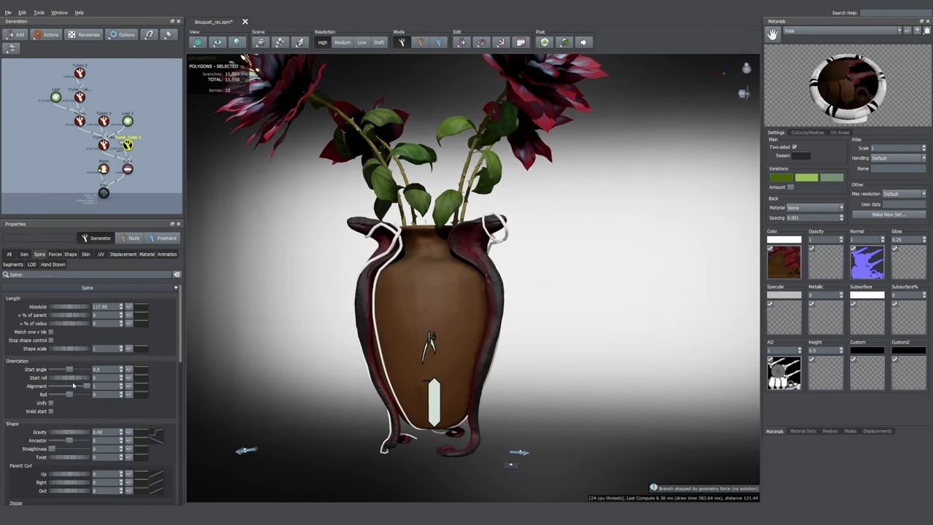
drag(69, 432, 64, 432)
mouse_move(346, 326)
mouse_down()
mouse_move(399, 334)
mouse_move(332, 318)
mouse_up()
- Reshape the skin radius profile of the tube trunks
scroll(350, 322, up, 3)
click(85, 254)
click(161, 323)
drag(352, 408, 340, 417)
drag(430, 306, 465, 300)
scroll(464, 299, down, 2)
- Assign the Bark_Twig material to the tube trunks' branches
click(146, 254)
click(87, 314)
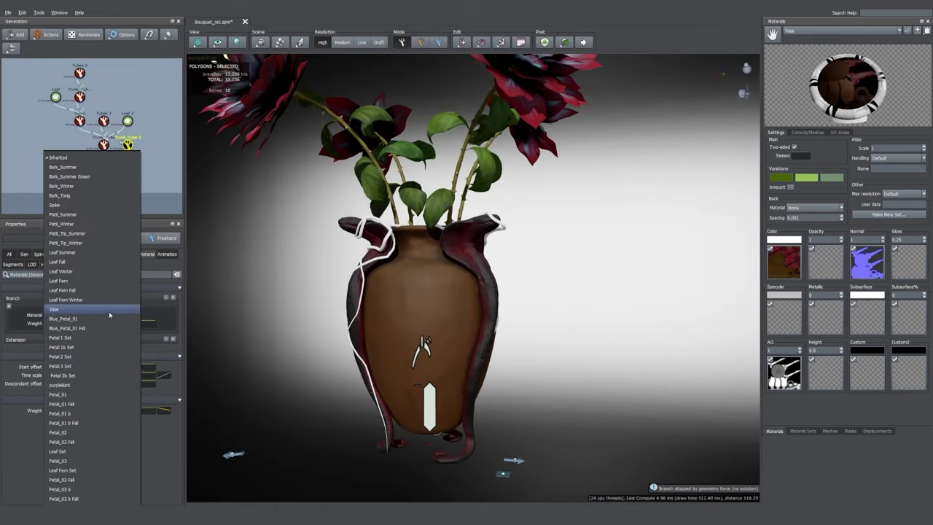
click(60, 195)
scroll(473, 277, up, 3)
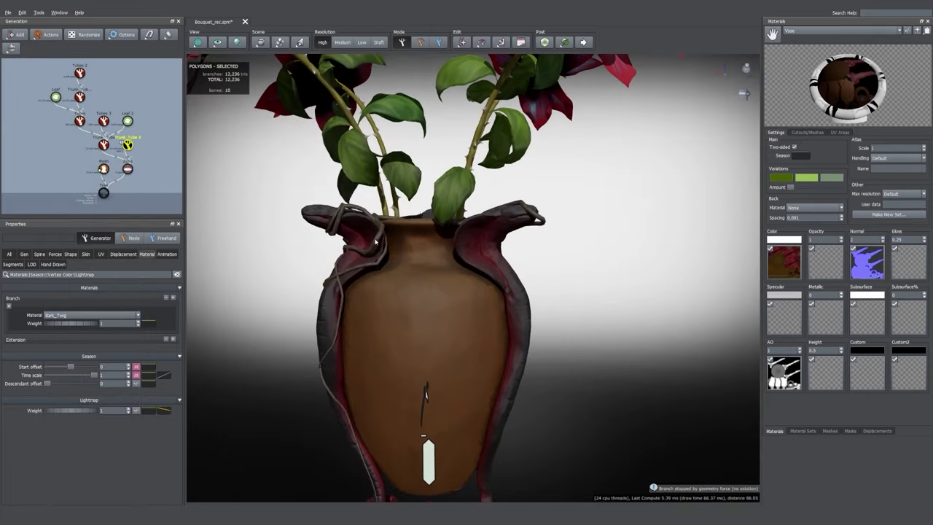
- Check the vines in wireframe, set the tube trunks' segment Accuracy to 34, and restore the shaded view
click(198, 42)
click(226, 105)
scroll(473, 278, up, 3)
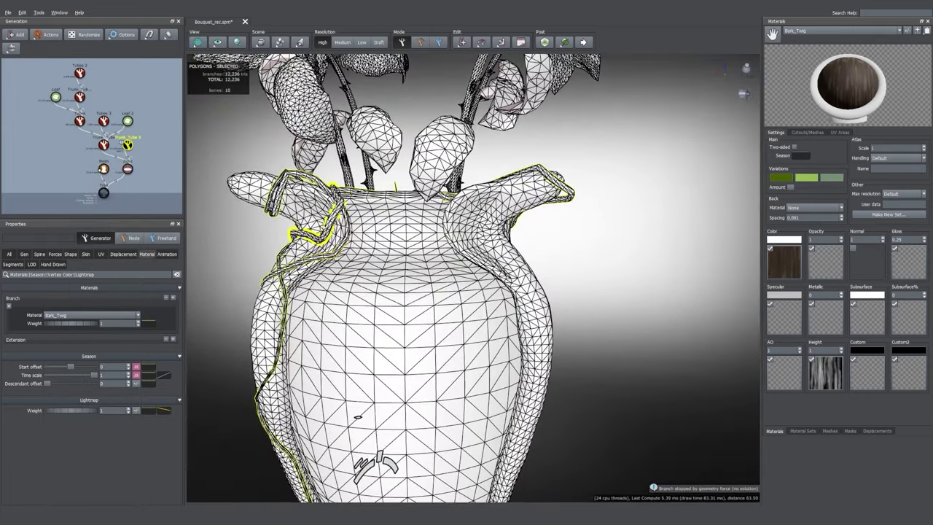
click(13, 265)
drag(69, 299, 92, 298)
scroll(239, 220, down, 3)
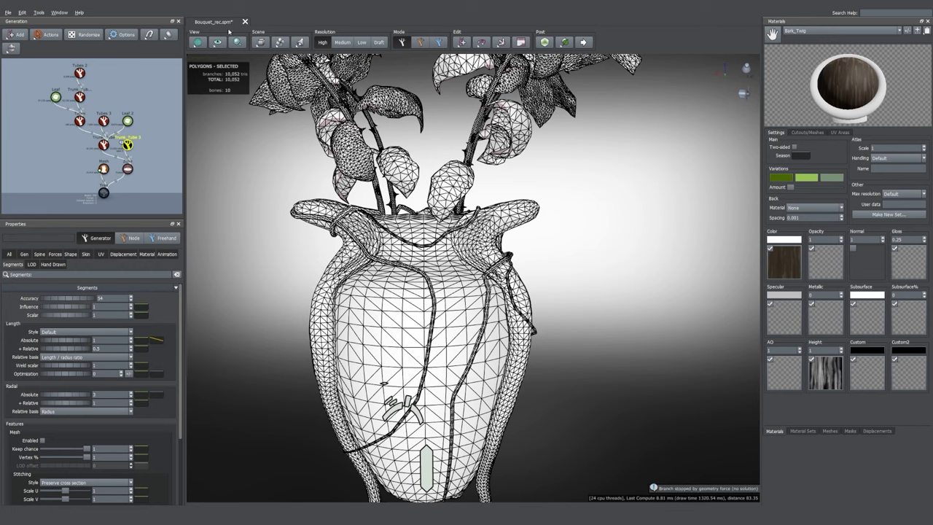
click(197, 42)
click(218, 50)
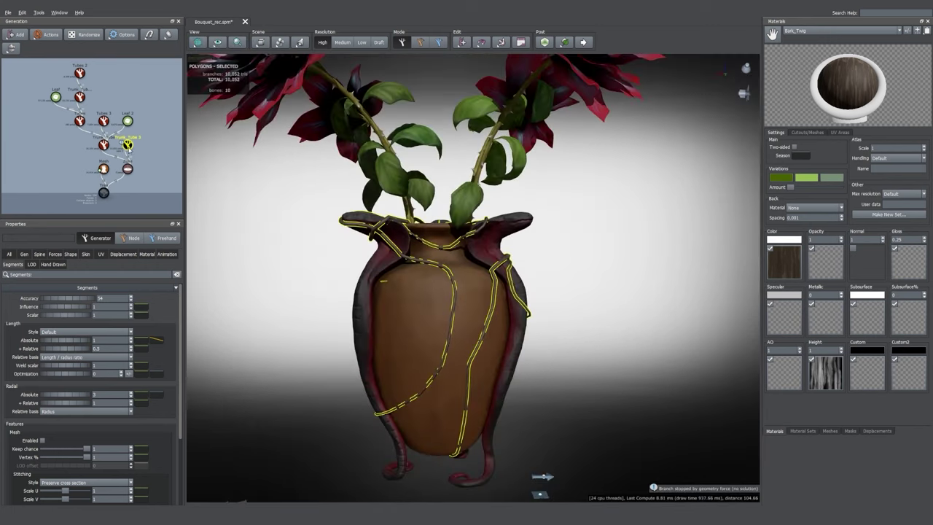
- Add a Tubes generator as a child of the tube trunks on the vase
right_click(128, 145)
mouse_move(219, 153)
mouse_move(271, 251)
click(313, 299)
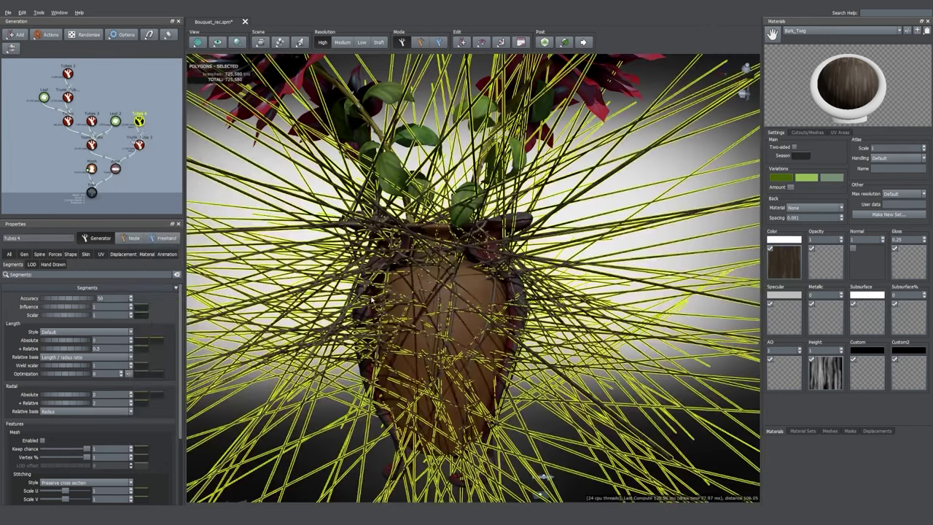
- Thin out the child tubes by lowering their frequency, moving their First boundary up the parent, and reducing their start angle
drag(80, 317, 52, 326)
mouse_move(74, 428)
mouse_down()
mouse_move(89, 428)
mouse_move(83, 437)
mouse_up()
click(40, 254)
drag(70, 369, 62, 371)
- Enable the Vase force on the child tubes, raise the start of its profile to nearly full, and set it to about 1.5
click(9, 254)
scroll(75, 301, down, 5)
click(57, 408)
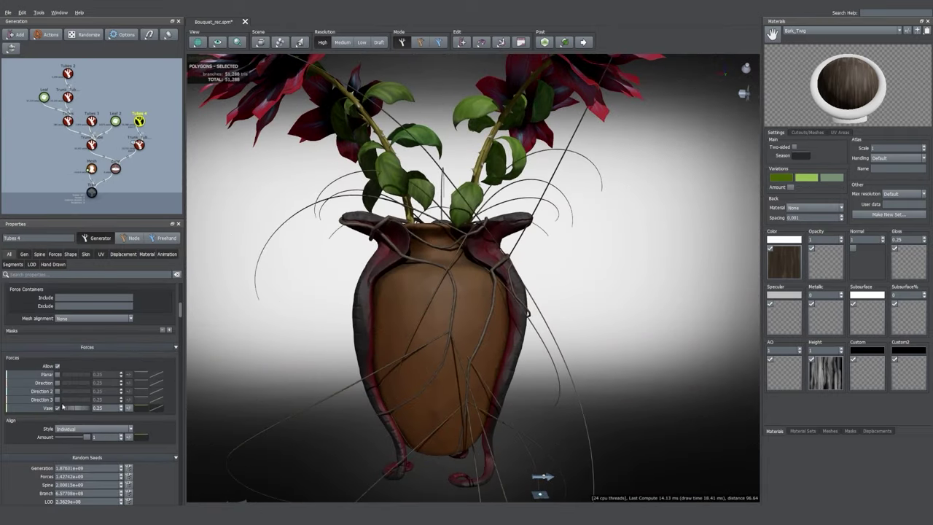
click(156, 409)
drag(184, 488, 182, 413)
drag(78, 409, 123, 412)
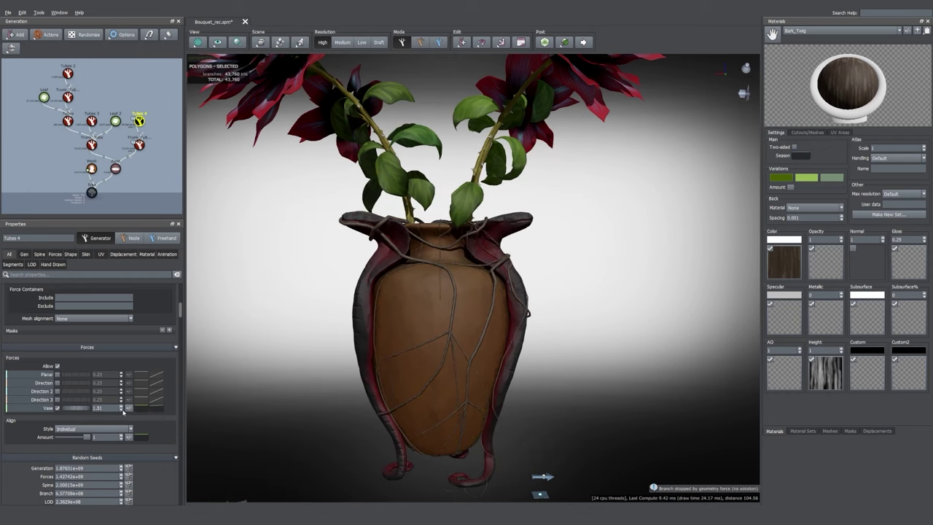
- Set the child tubes' Early noise Amount to 2.12 and Turbulence to 1.26 with an earlier-rising profile, and their Gravity to 0.25
drag(501, 342, 493, 350)
scroll(491, 349, up, 2)
click(411, 325)
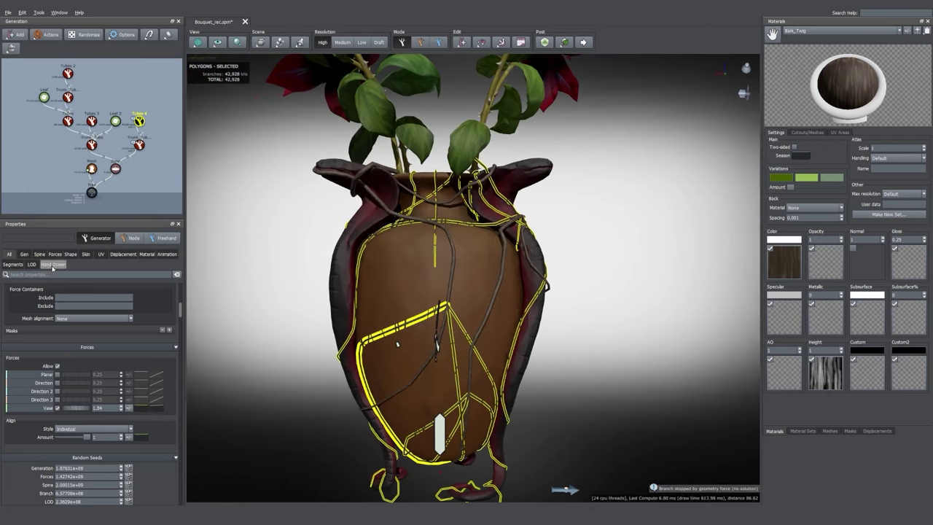
click(39, 254)
scroll(81, 416, down, 3)
scroll(81, 416, down, 5)
click(156, 422)
drag(210, 465, 210, 424)
drag(70, 430, 91, 438)
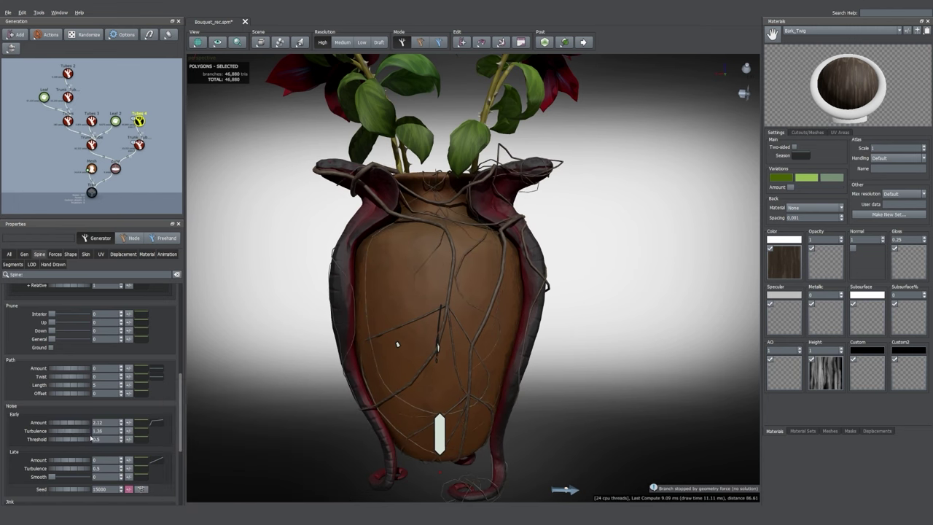
scroll(91, 438, up, 4)
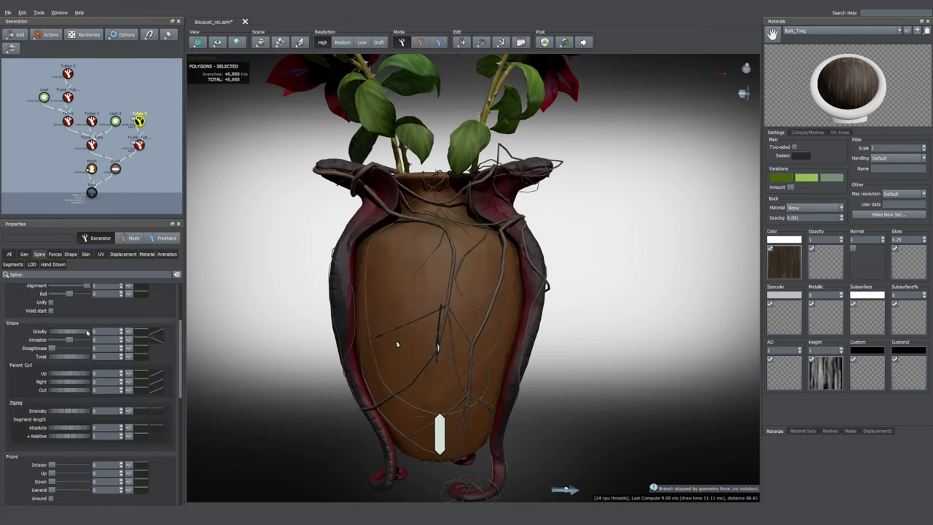
- Set the child tubes' generation frequency to about 0.74, adjust their First boundary, and increase their Spread
click(25, 254)
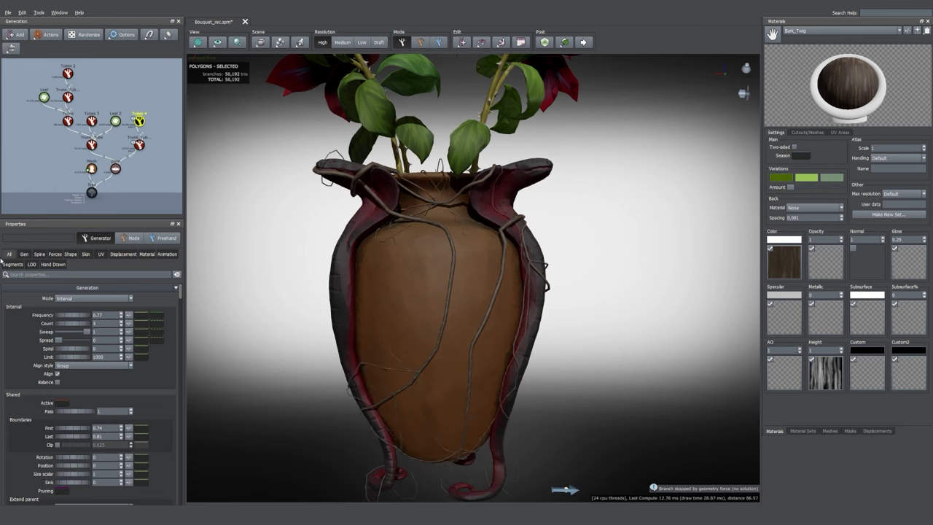
drag(77, 318, 405, 355)
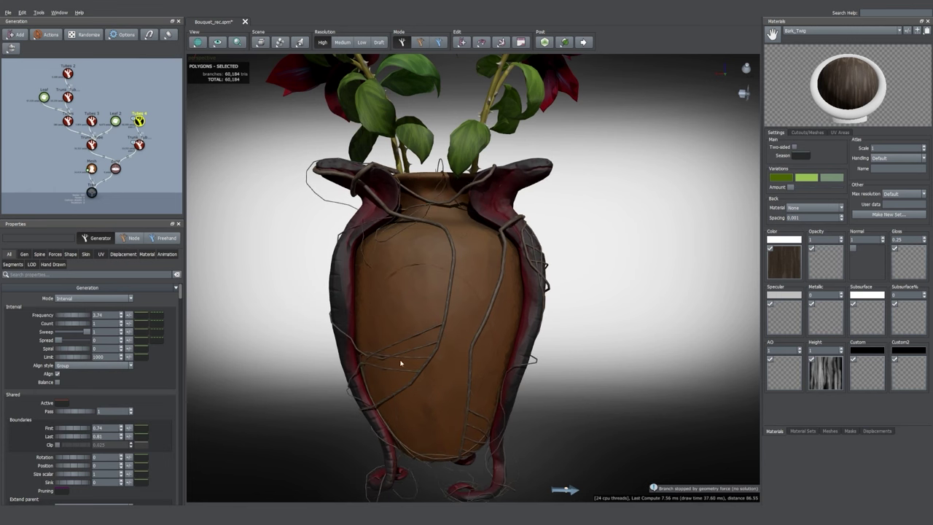
drag(86, 429, 82, 429)
drag(59, 340, 102, 354)
- Give the child tubes' start angle a variance of about 0.148 and review their skin radius and welding settings
click(40, 254)
click(129, 370)
drag(169, 382, 242, 394)
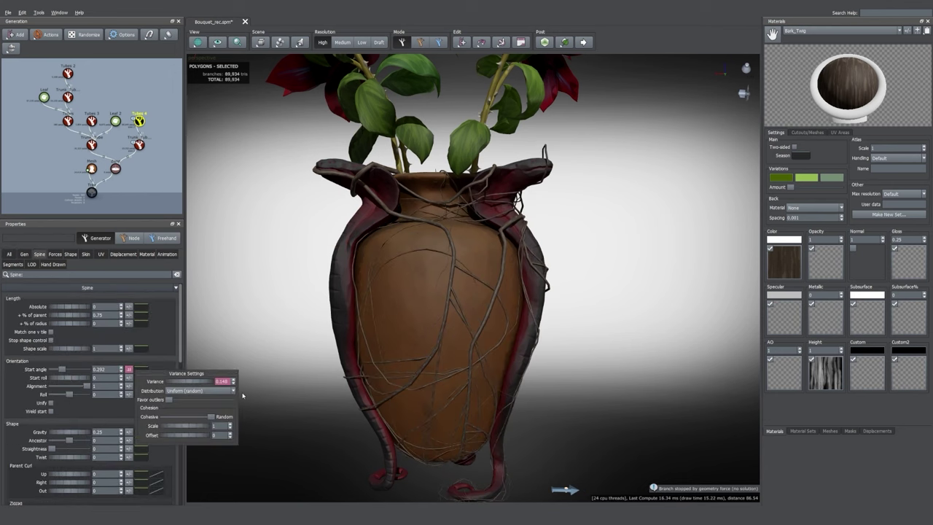
click(86, 254)
scroll(72, 431, down, 1)
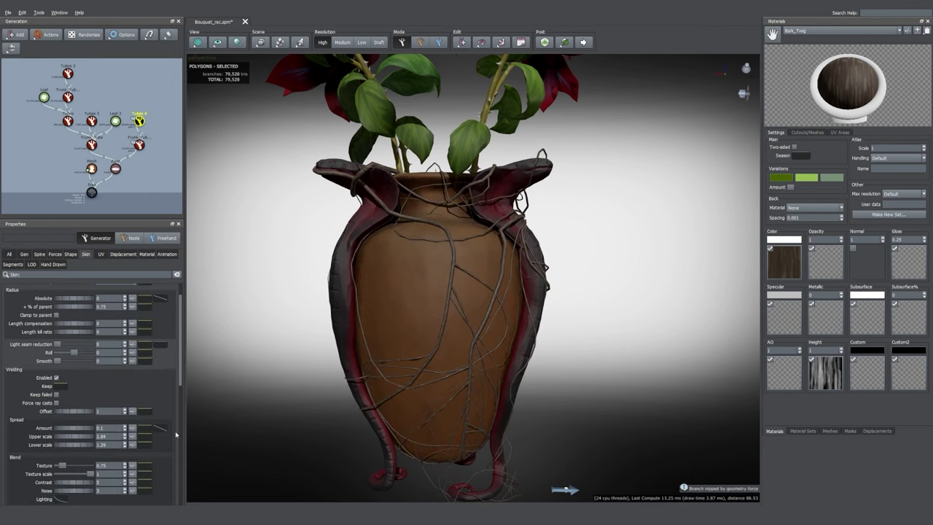
- Adjust the relative U mapping of the bark texture on the main vine tubes
scroll(446, 317, up, 5)
click(415, 258)
click(102, 255)
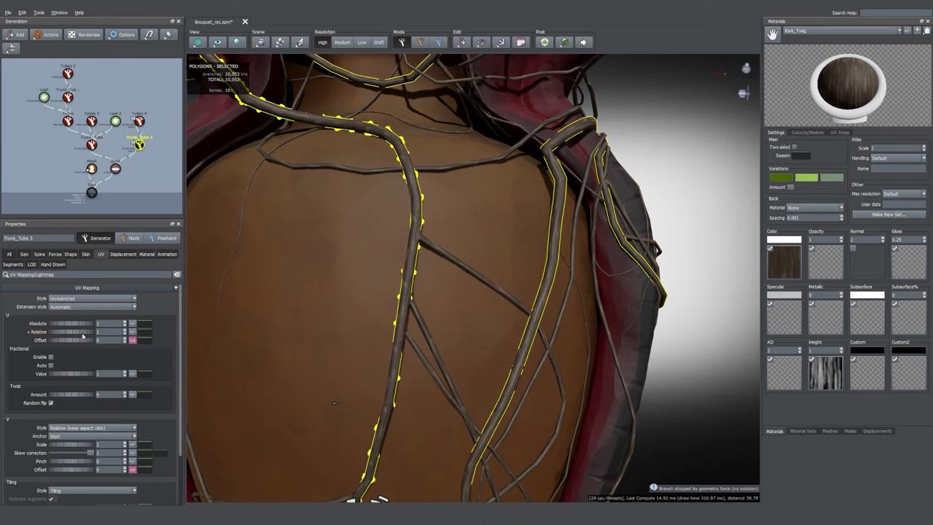
drag(73, 330, 81, 332)
- Change the child tubes' length as a percentage of their parent
click(452, 260)
scroll(57, 336, down, 1)
scroll(321, 357, down, 5)
click(39, 255)
click(71, 314)
key(Return)
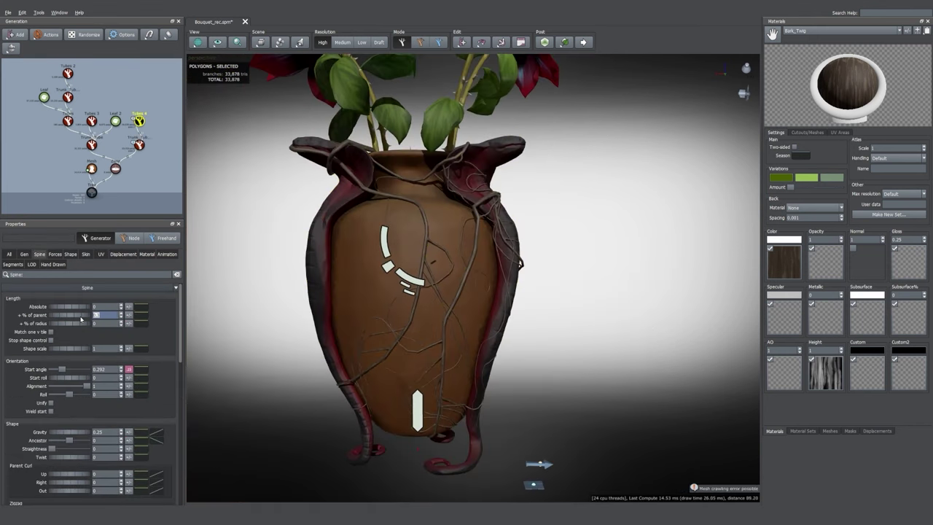
- Adjust the Spiral value in the child tubes' interval generation, then deselect them
click(432, 244)
click(25, 254)
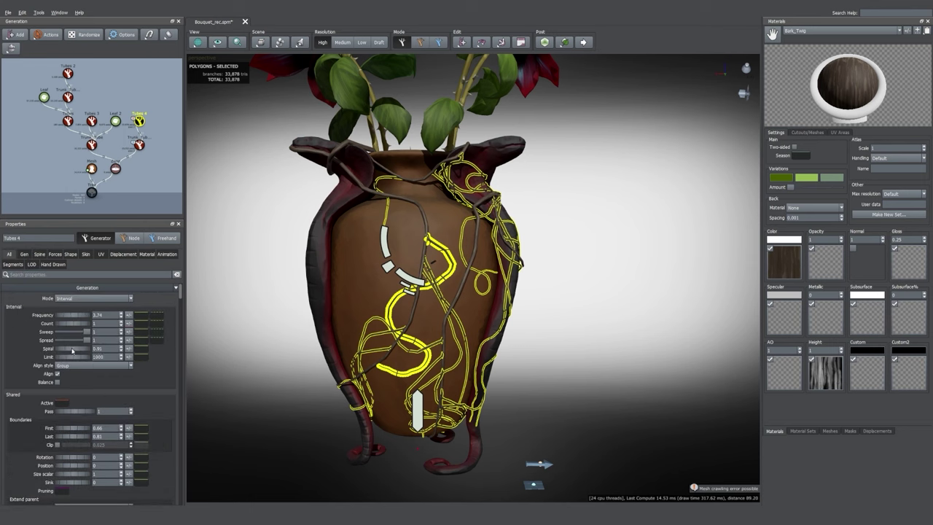
drag(73, 351, 59, 350)
click(751, 254)
- Inspect the whole bouquet and the vines wrapped around the vase from near and far
scroll(583, 321, down, 5)
drag(583, 321, 547, 320)
scroll(547, 320, up, 8)
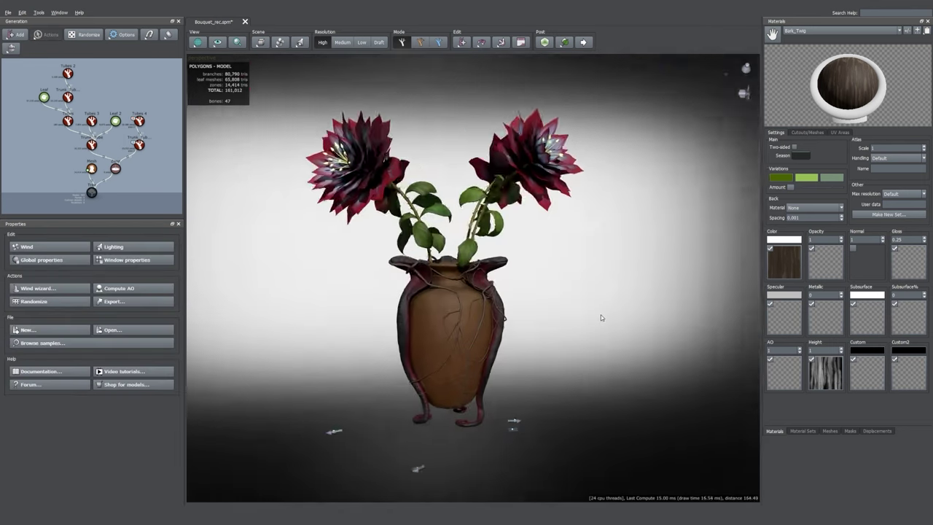
scroll(583, 328, up, 5)
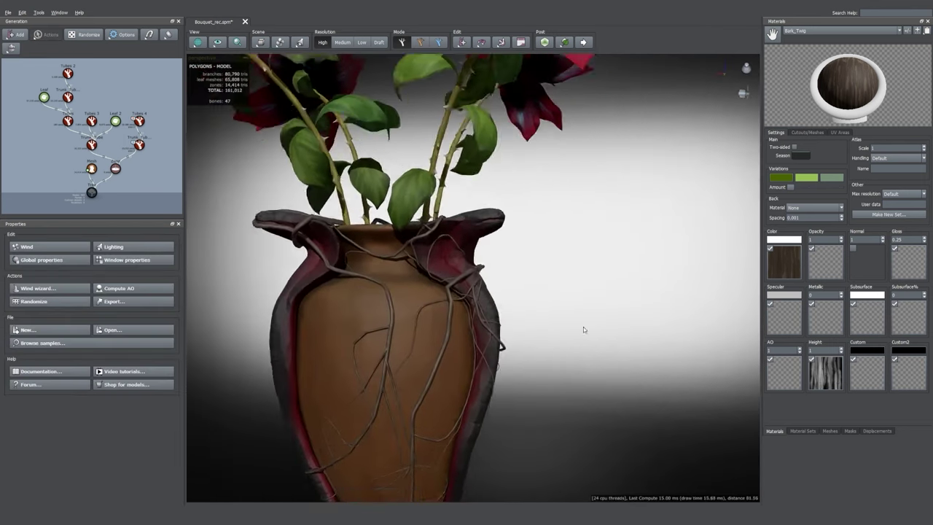
scroll(587, 318, down, 5)
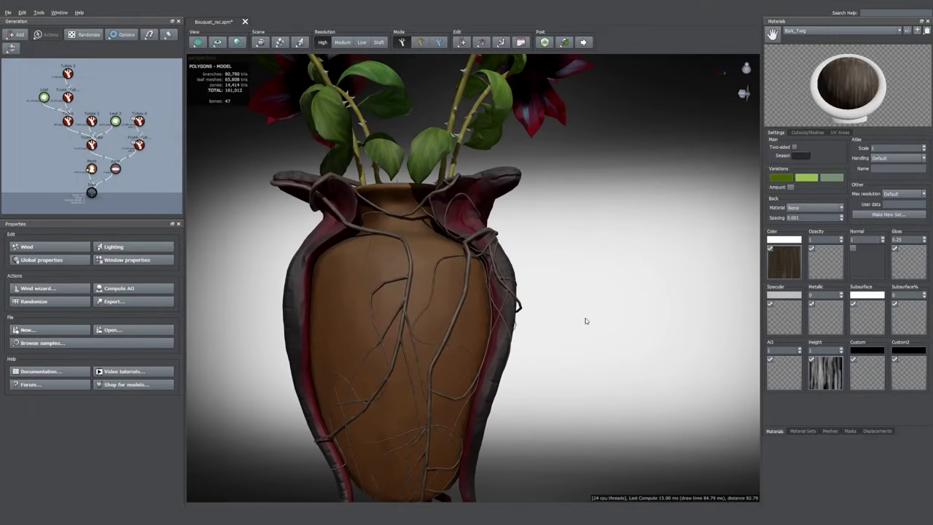
scroll(586, 350, down, 3)
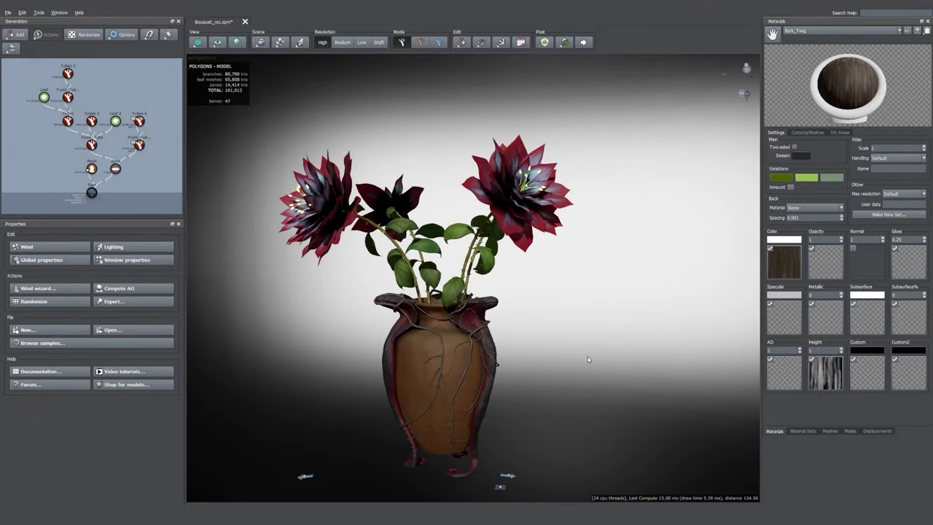
drag(588, 357, 589, 355)
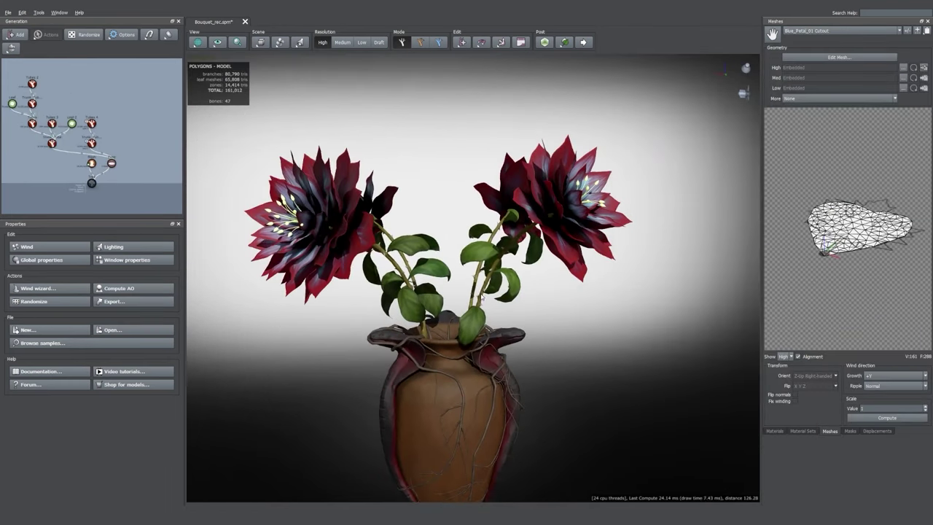
- Duplicate the flower stem generator on the vase zone and adjust the copy's Parent Curl Out value
click(52, 145)
key(ctrl+v)
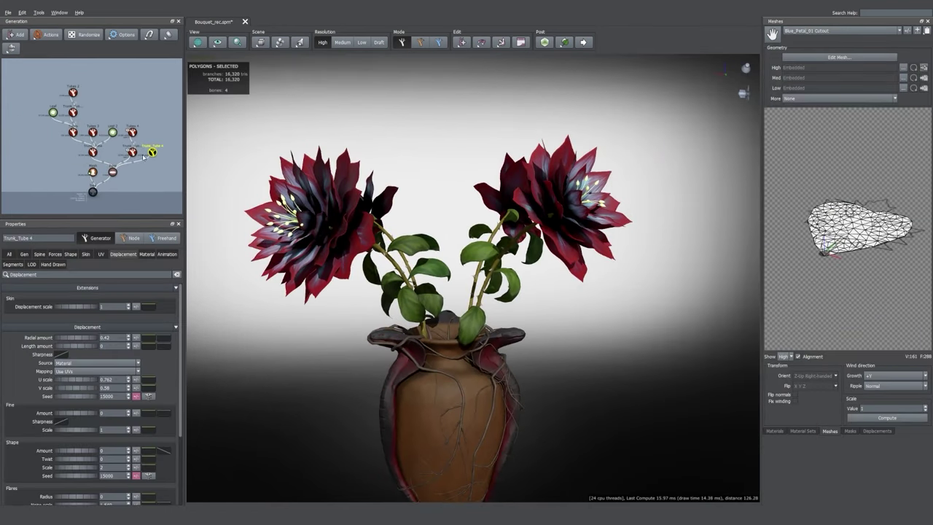
click(39, 254)
scroll(65, 321, down, 2)
drag(70, 442, 70, 443)
- Generate the copied stems in Absolute steps mode with 2 steps of 3, and set their Absolute length to about 102
click(10, 256)
click(80, 298)
click(82, 312)
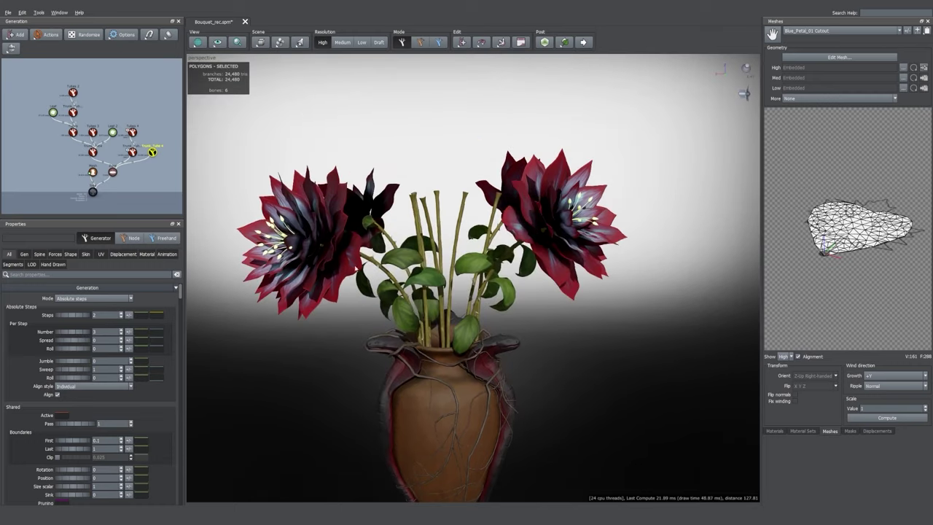
click(39, 253)
drag(59, 307, 406, 309)
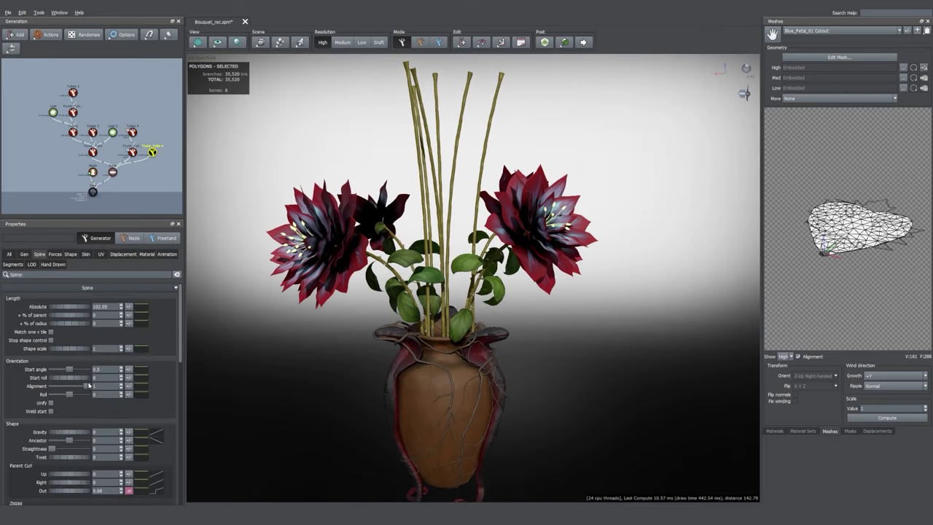
- Give the new stems a Gravity of about 0.15 and keep its profile at zero for roughly the first quarter before a steep rise
scroll(83, 386, down, 1)
drag(73, 410, 80, 410)
click(137, 410)
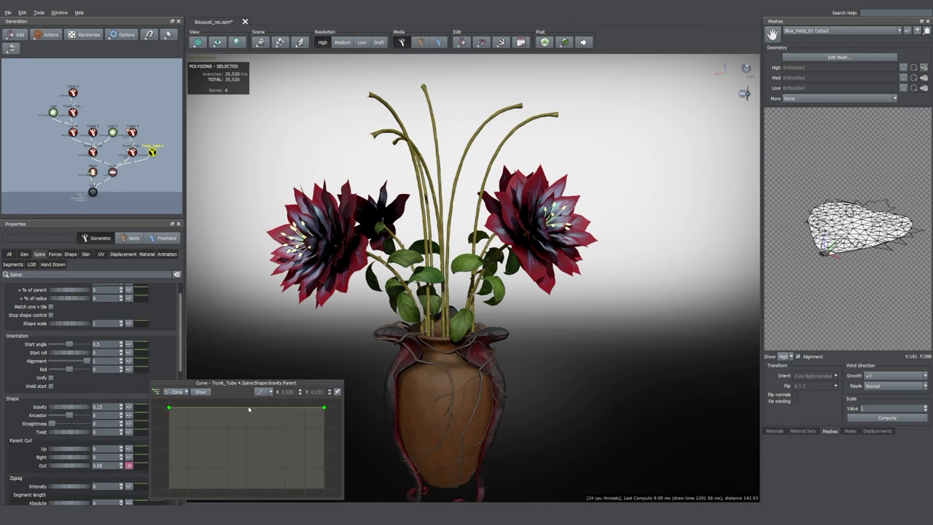
drag(169, 408, 229, 413)
click(127, 413)
click(154, 410)
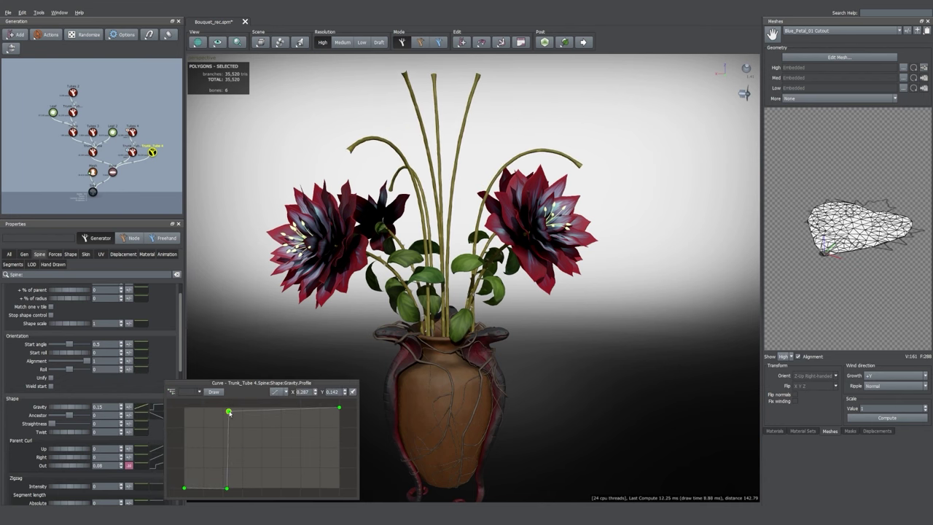
drag(228, 412, 218, 405)
drag(68, 407, 77, 408)
click(153, 411)
mouse_move(218, 405)
mouse_down()
mouse_move(218, 441)
mouse_move(254, 432)
mouse_move(255, 417)
mouse_move(227, 420)
mouse_up()
- Edit the new stems' Parent Curl Out profile and slightly lower the end of their Absolute length parent curve
scroll(73, 451, down, 1)
click(154, 440)
ctrl+click(252, 487)
mouse_move(71, 383)
mouse_down()
mouse_move(83, 384)
mouse_move(70, 383)
mouse_up()
scroll(80, 313, up, 1)
click(140, 307)
mouse_move(324, 332)
mouse_down()
mouse_move(322, 370)
mouse_move(323, 334)
mouse_up()
- Lower the start of the new stems' Gravity parent curve, increase their step count and set Roll to 0.09
scroll(81, 409, down, 1)
drag(81, 410, 73, 409)
click(142, 408)
drag(170, 470, 170, 484)
click(9, 254)
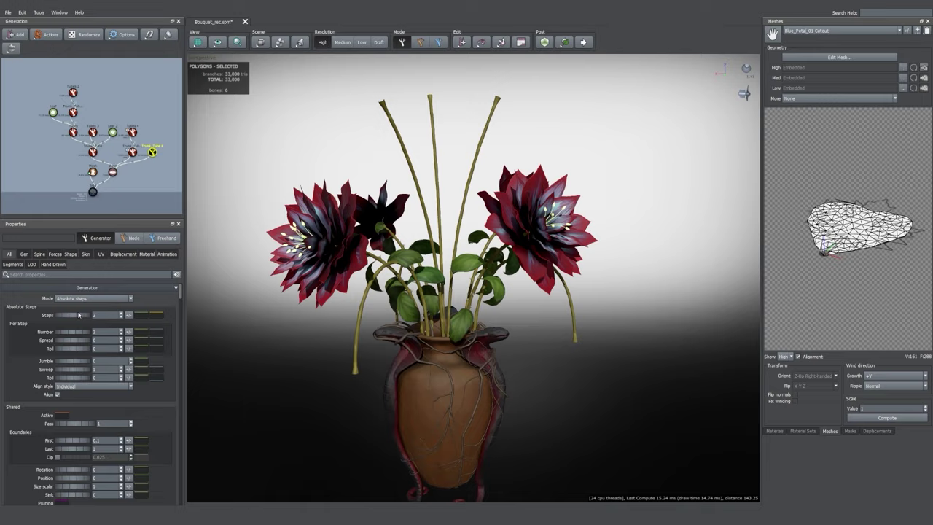
click(78, 315)
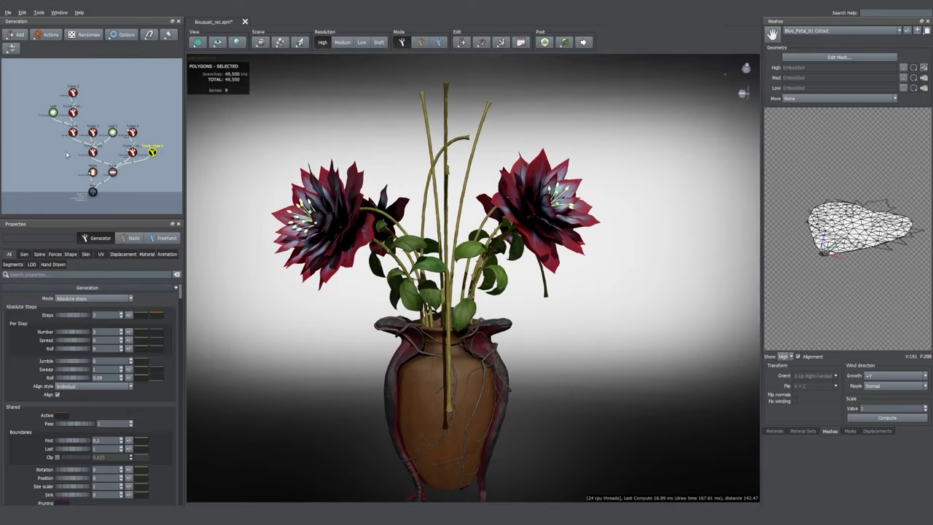
- Copy the flower-base tube generator onto the new stems and edit its skin radius profile
click(73, 132)
click(152, 132)
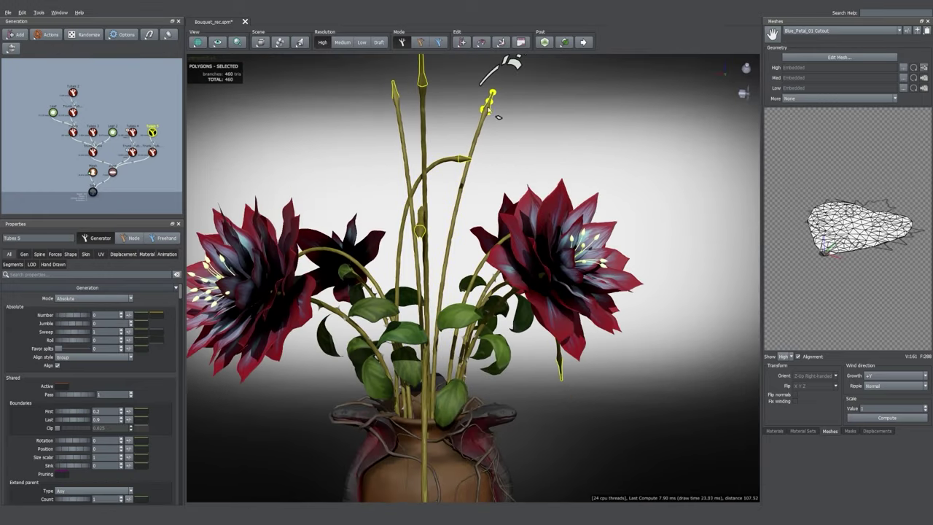
click(86, 254)
click(156, 322)
- Reshape the segment length profile of the stem-tip tubes and adjust their Absolute length
click(13, 264)
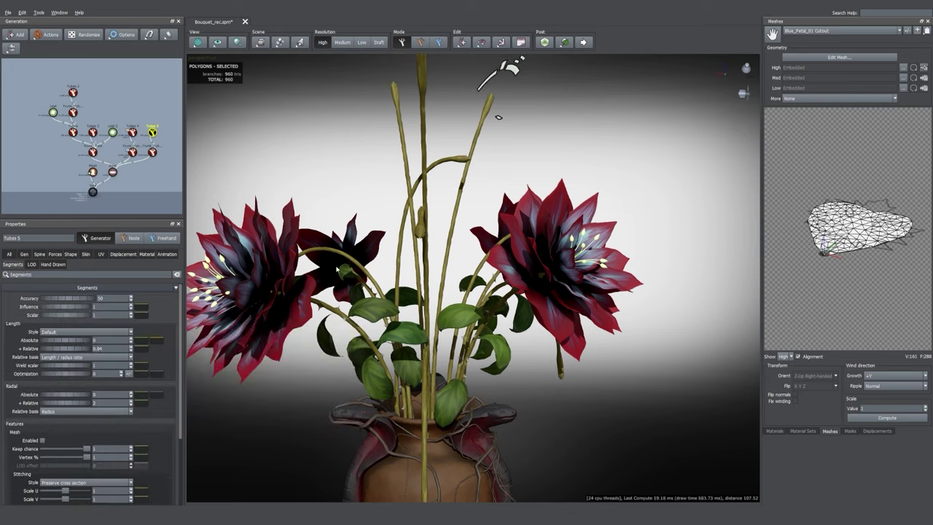
click(155, 339)
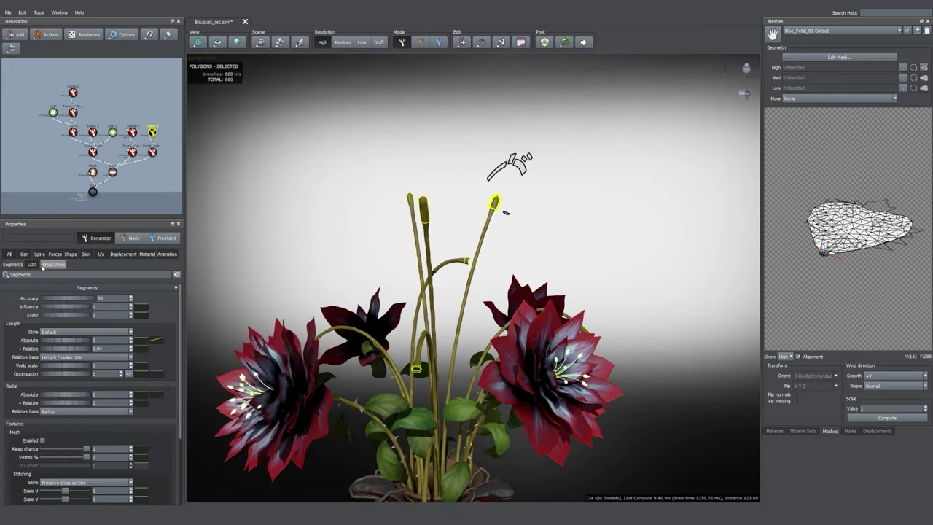
click(39, 253)
click(128, 307)
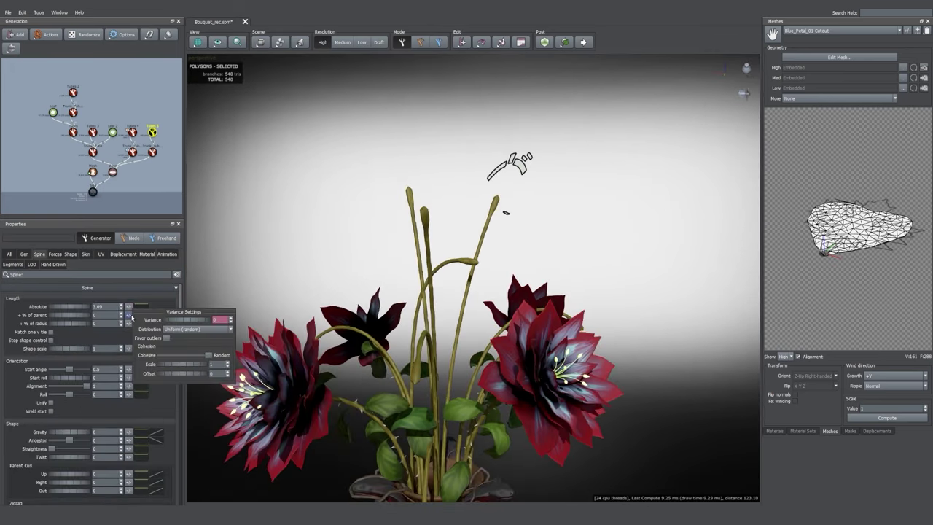
click(73, 132)
click(128, 307)
drag(459, 241, 481, 226)
- Refine the skin radius profile of the stem-tip tubes
click(511, 178)
click(13, 264)
click(86, 255)
click(155, 323)
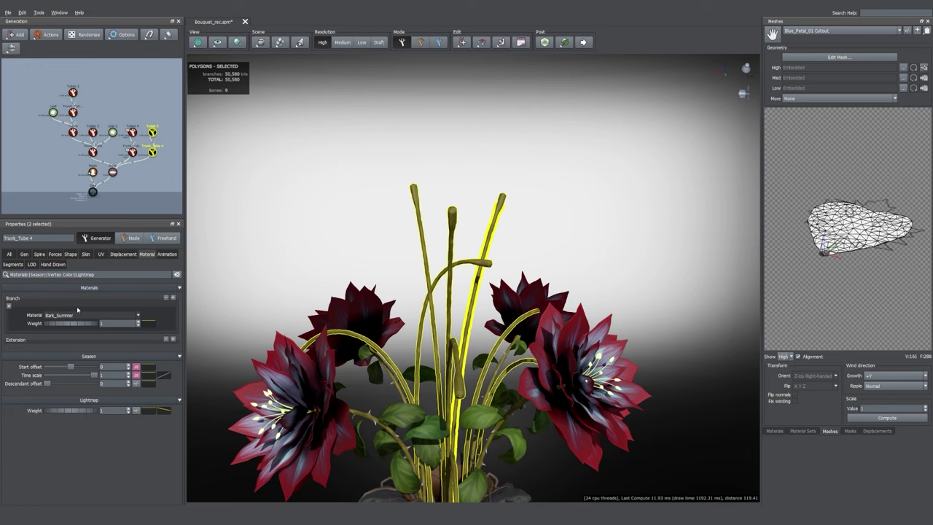
- Assign the Bark_Summer Green material to the new stems and their tip tubes
click(69, 317)
click(69, 176)
scroll(414, 243, up, 2)
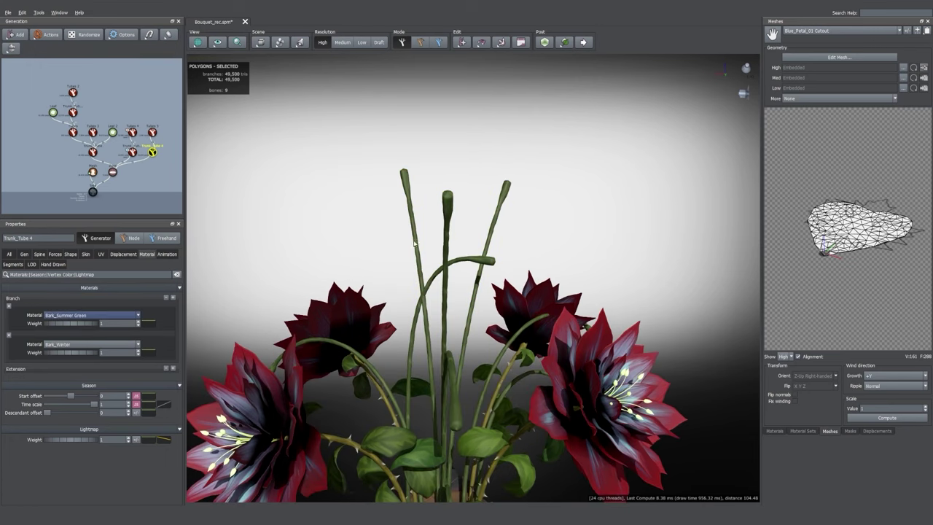
- Add a leaf generator to the stem-tip tubes with the Blue Petal Set material and a Size of 0.43
click(450, 202)
right_click(155, 132)
mouse_move(189, 136)
click(309, 158)
click(89, 305)
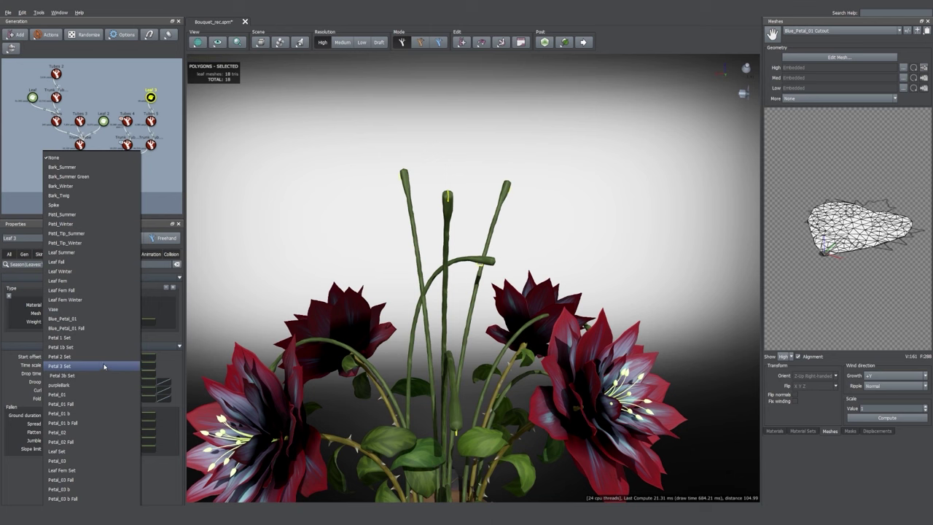
click(88, 501)
drag(67, 296, 101, 297)
- Examine the color texture of the Blue_Petal_01 Fall material
click(774, 431)
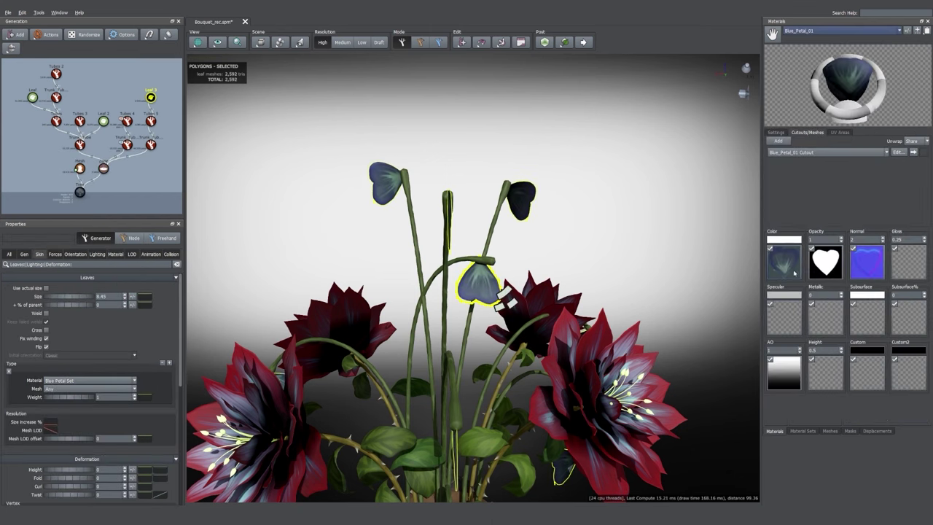
click(815, 31)
click(829, 168)
click(784, 262)
drag(713, 250, 582, 178)
click(620, 79)
- Set the blue petals' Right value under Final Adjustments to about 0.51
click(75, 255)
scroll(71, 350, down, 2)
drag(68, 371, 79, 370)
- Arrange the blue petals in Whorled phyllotaxy with 9 children per node, Internode length 0.71 and Spiral 0.88
click(8, 255)
click(71, 287)
click(86, 314)
click(87, 313)
click(73, 363)
double_click(105, 320)
text(9)
key(Return)
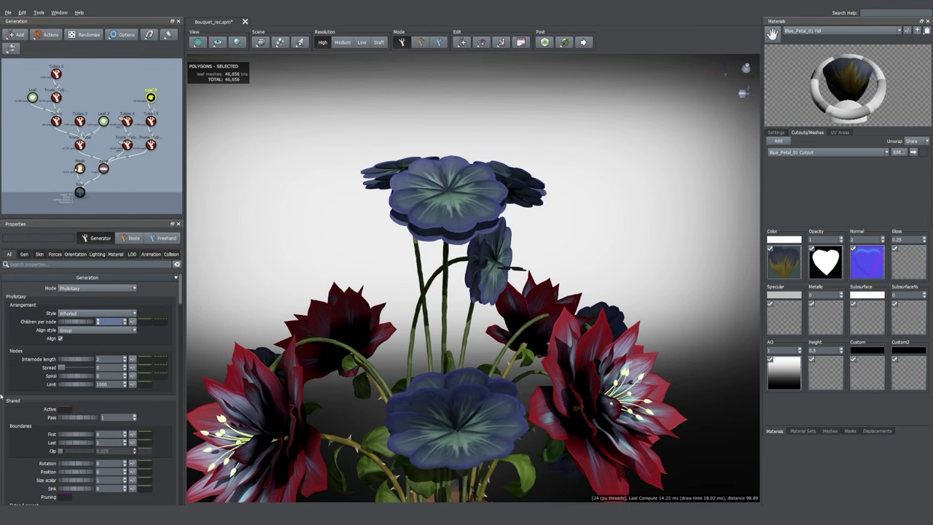
drag(76, 359, 91, 374)
- Shape the petal Size parent curve with a slight rise near the start and a smooth drop toward the end
click(40, 254)
click(145, 297)
click(305, 321)
drag(327, 322, 327, 366)
drag(296, 330, 302, 334)
drag(180, 321, 203, 310)
drag(174, 327, 199, 329)
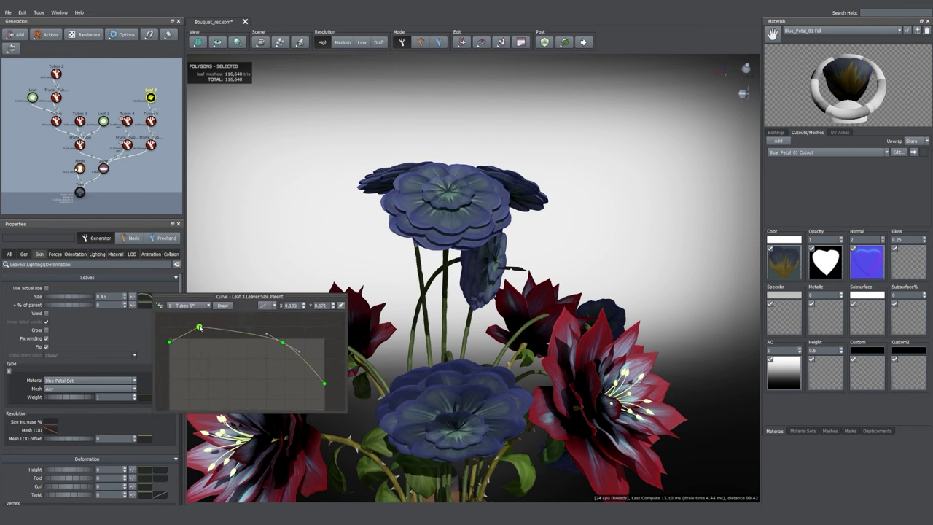
- Set the petals' Out adjustment to 0.29 and drop the start of its parent curve to near zero
click(75, 254)
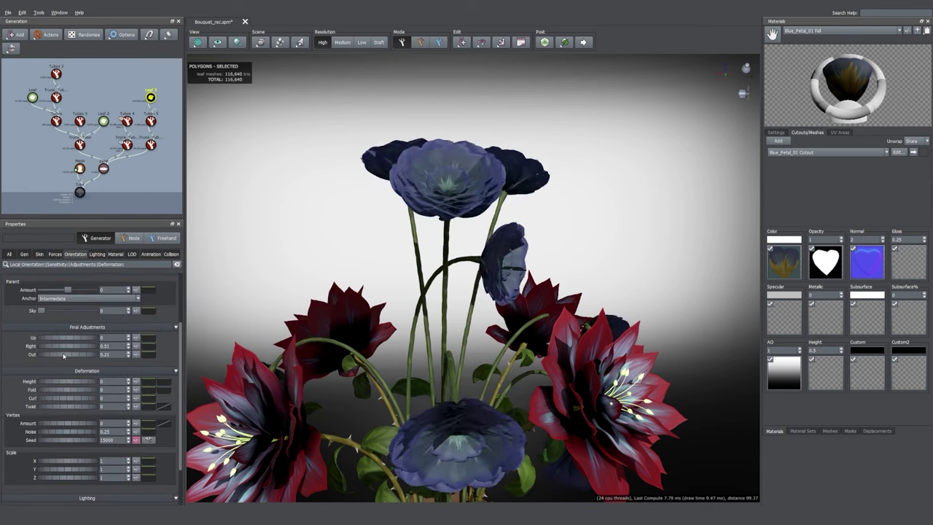
drag(59, 357, 75, 356)
click(148, 355)
drag(176, 379, 176, 459)
- Set the petals' Fold to 0.49 and Curl to -0.2, and lower the start of the Fold parent curve
drag(49, 391, 82, 401)
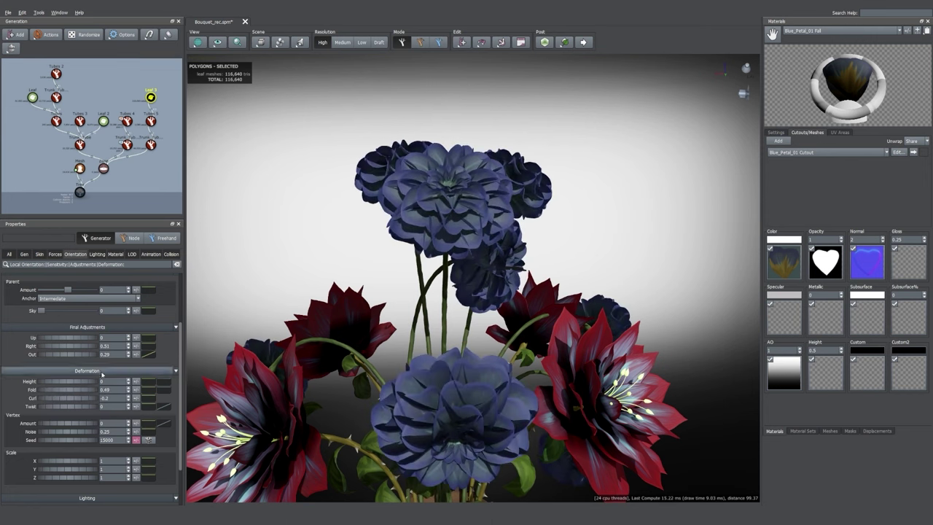
click(148, 390)
mouse_move(331, 409)
mouse_down()
mouse_move(332, 461)
mouse_move(332, 409)
mouse_up()
drag(176, 409, 191, 471)
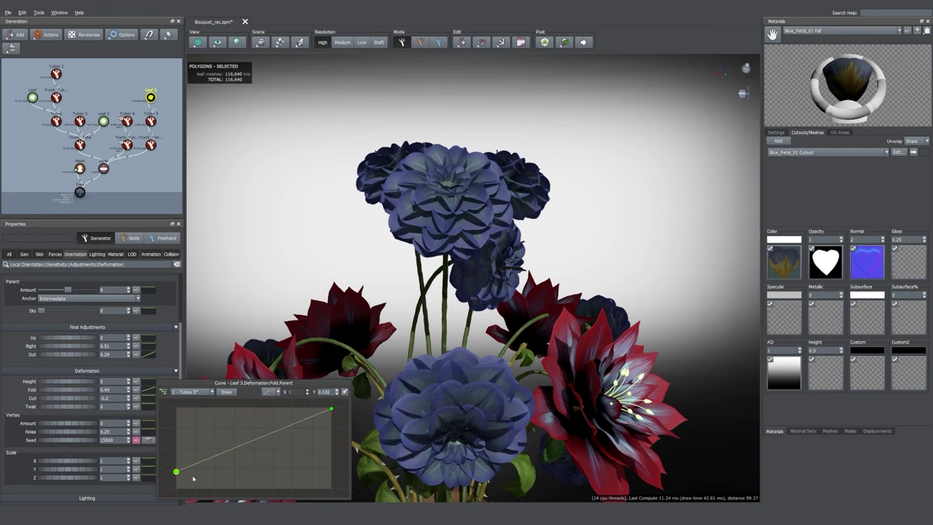
- Narrow the petals' X scale and slope its parent curve down to about half toward the end
scroll(83, 439, down, 3)
mouse_move(85, 406)
mouse_down()
mouse_move(65, 414)
mouse_move(80, 439)
mouse_move(87, 409)
mouse_move(73, 410)
mouse_up()
click(147, 411)
click(148, 412)
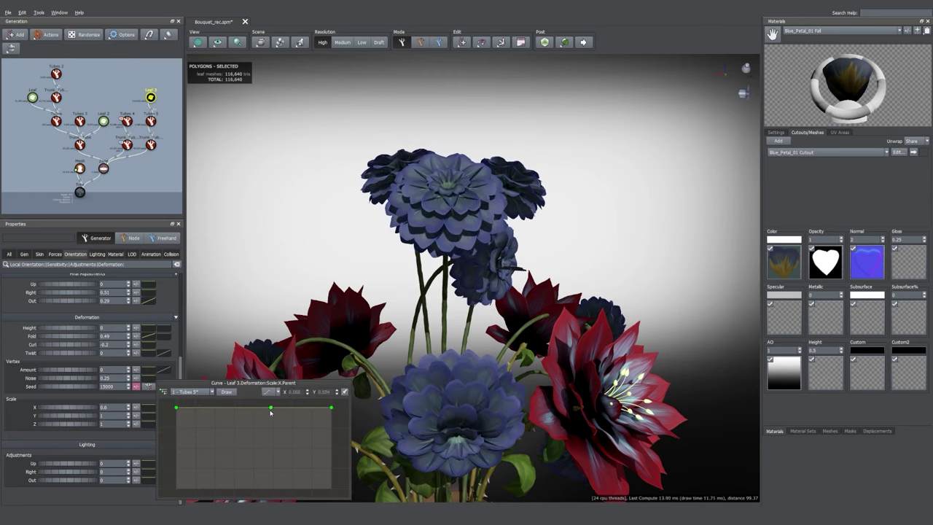
drag(330, 408, 333, 448)
drag(270, 407, 266, 425)
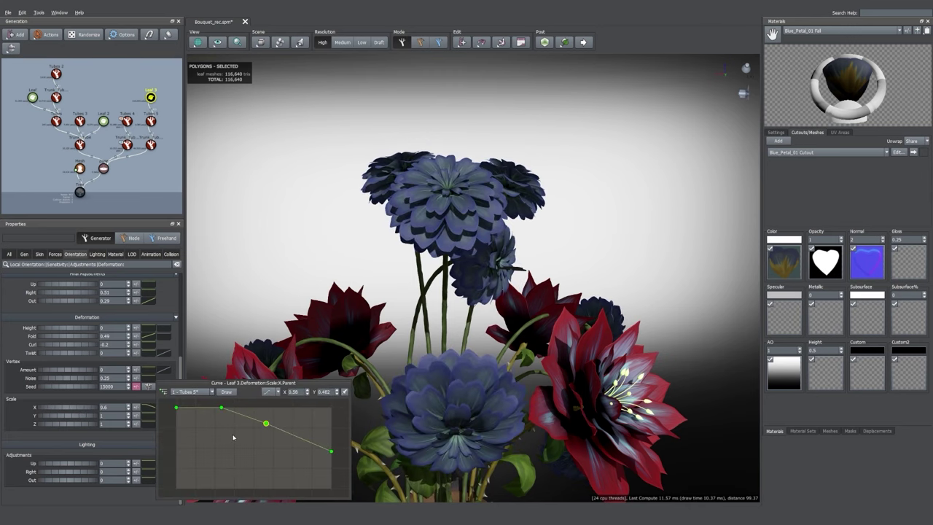
- Reduce the petal size and pack the petals with First at 0.09, Internode length 0.34 and Spiral 1.61
drag(330, 336, 338, 316)
click(39, 254)
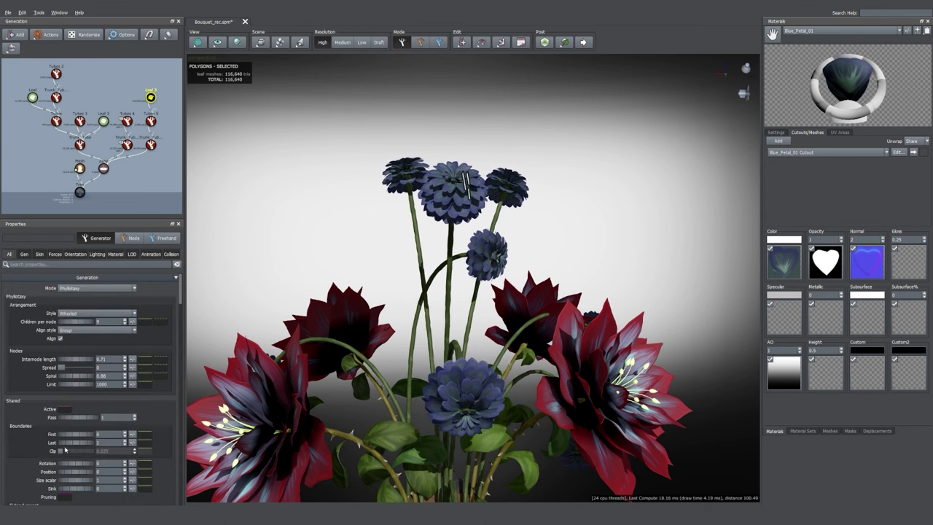
drag(65, 436, 68, 436)
drag(77, 359, 105, 378)
- Adjust the petals' Out value and add variance to their Size
click(59, 254)
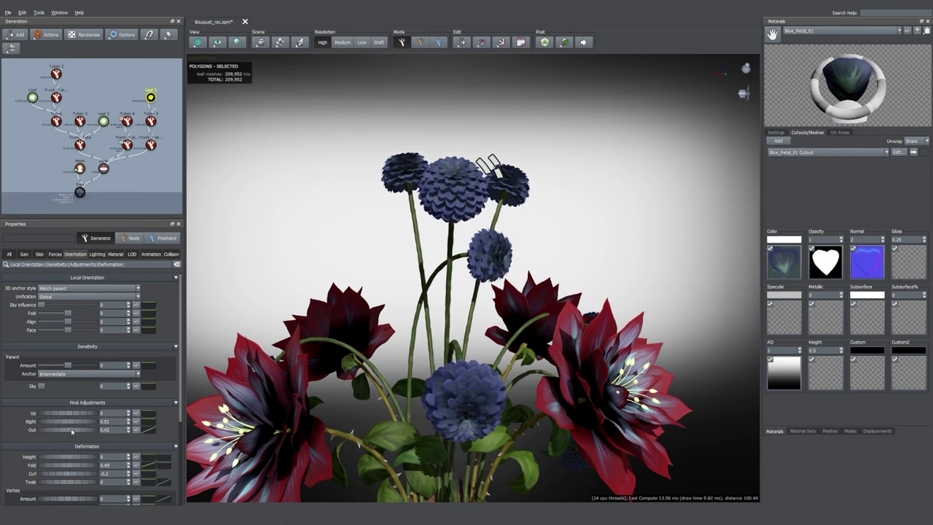
click(40, 254)
click(132, 297)
drag(186, 312, 195, 312)
- Add random variance to the petals' Curl, Fold and X scale deformation
click(76, 255)
scroll(113, 459, down, 1)
click(136, 449)
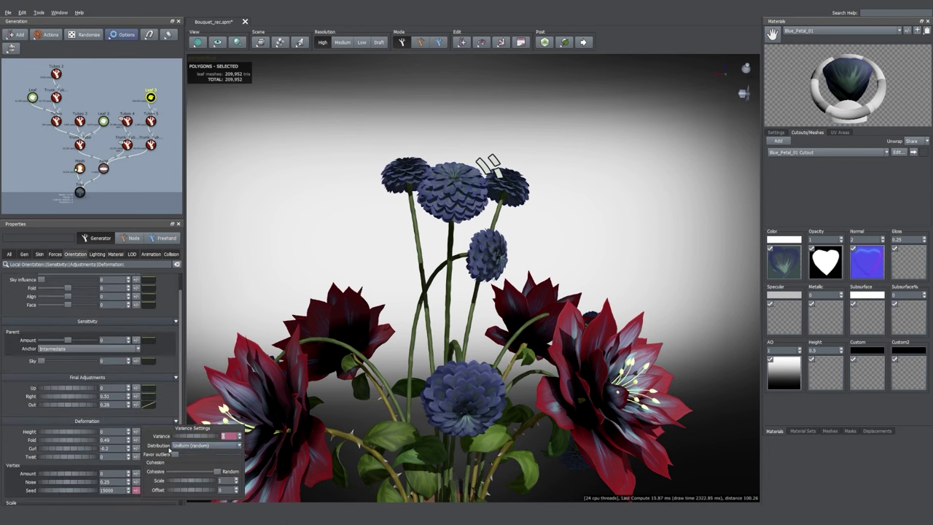
drag(196, 437, 172, 442)
click(136, 405)
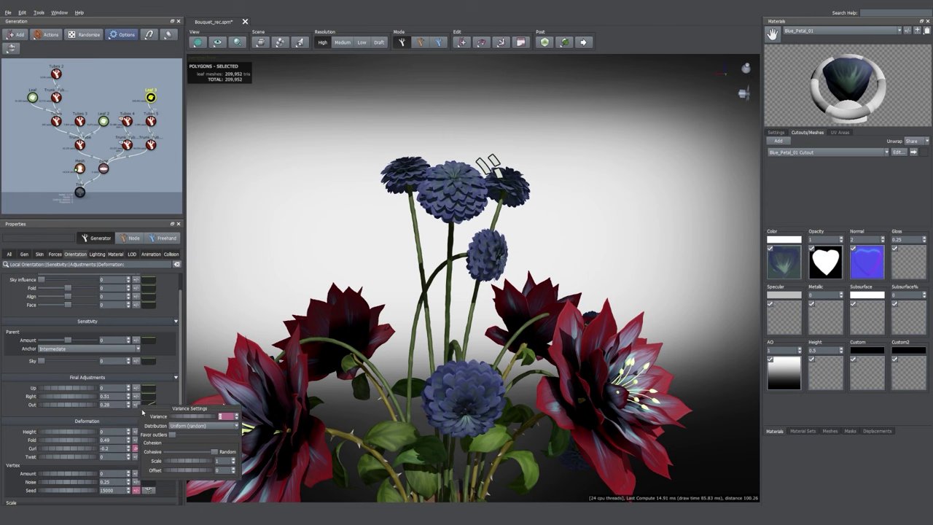
click(137, 441)
click(200, 435)
scroll(73, 465, down, 1)
click(136, 460)
click(205, 438)
scroll(455, 189, up, 2)
- Readjust the petals' Out value and reshape the middle of its parent curve
middle_drag(456, 182, 460, 304)
drag(70, 354, 83, 361)
click(148, 397)
click(148, 354)
drag(260, 416, 261, 412)
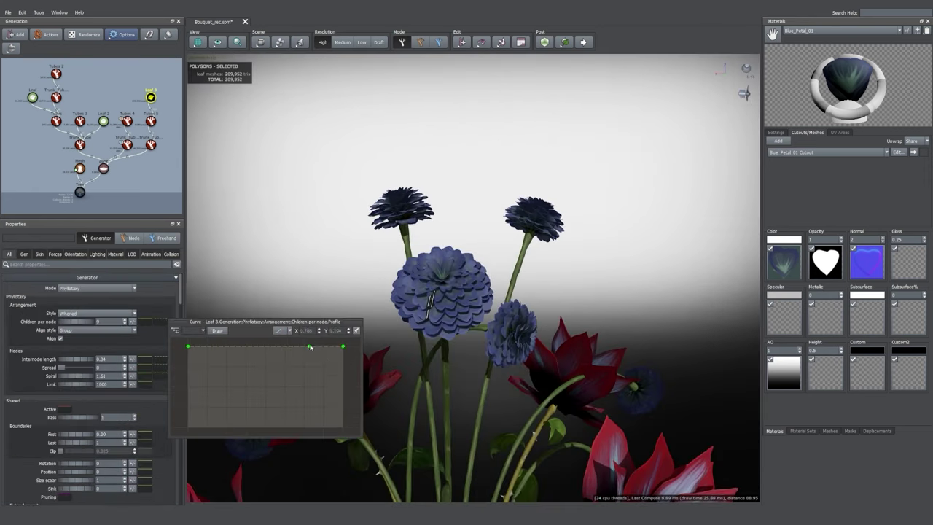
- Lower the end of the petals' Children per node profile and the end of the tall stems' Absolute length parent curve
drag(343, 342, 341, 376)
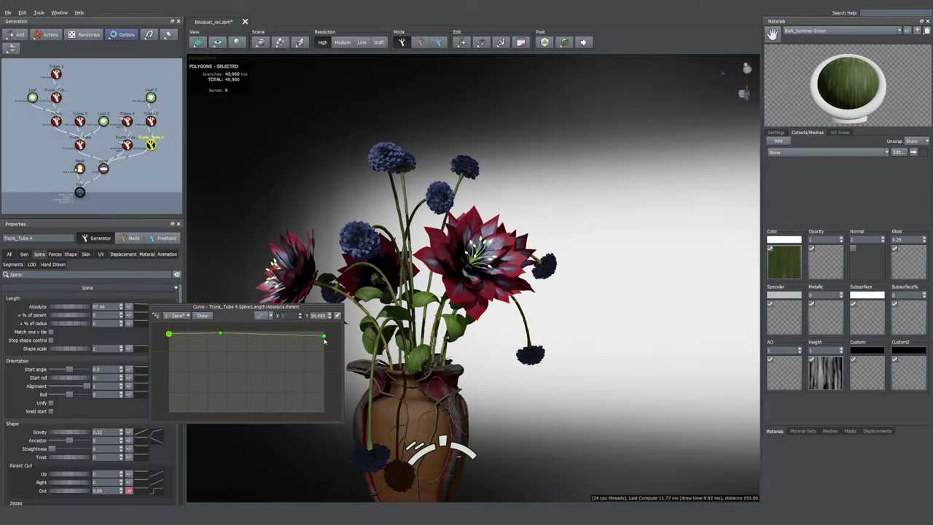
drag(324, 335, 323, 357)
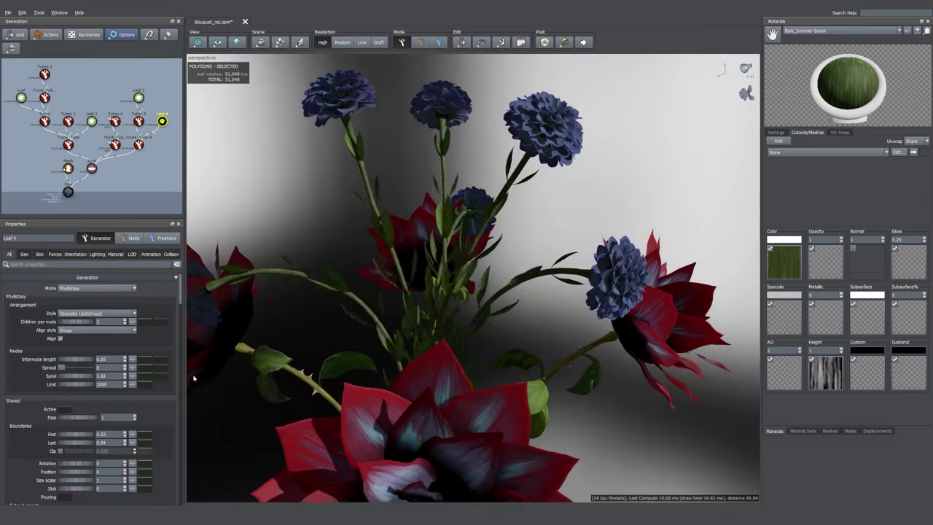
- Set the small stem leaves' phyllotaxy style to Alternating (distichous) and edit the tall stems' Absolute radius profile
click(97, 313)
click(95, 321)
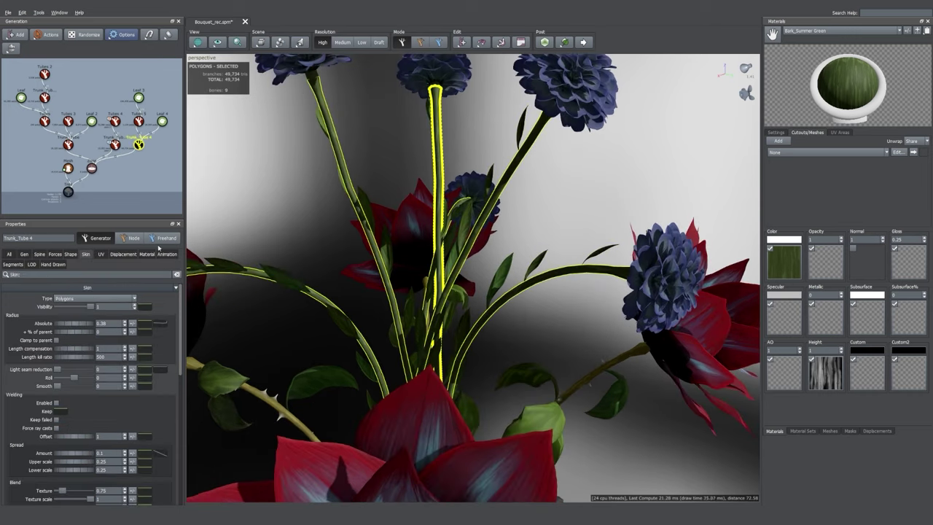
click(158, 323)
click(297, 396)
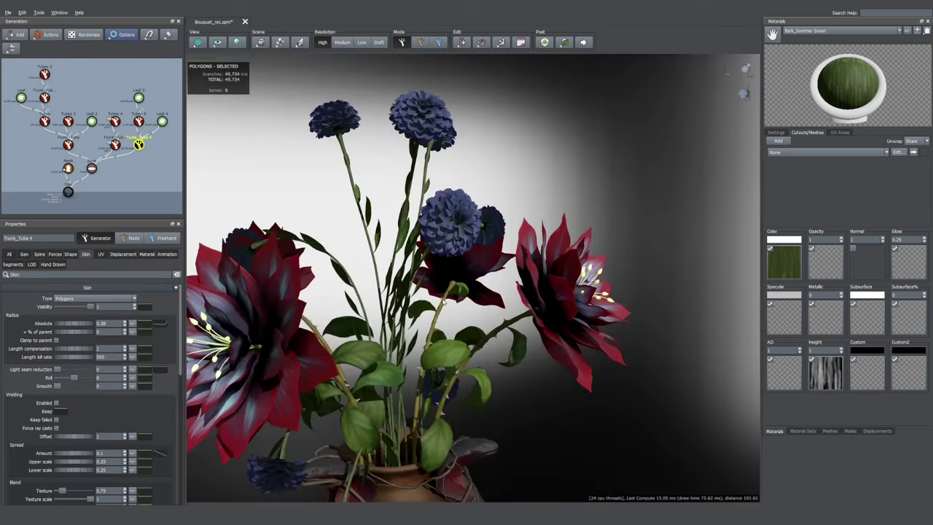
- Adjust the small stem leaves' Spread and Internode length profile, and set one blue-flower stem's node Rotation to 0.12
click(377, 198)
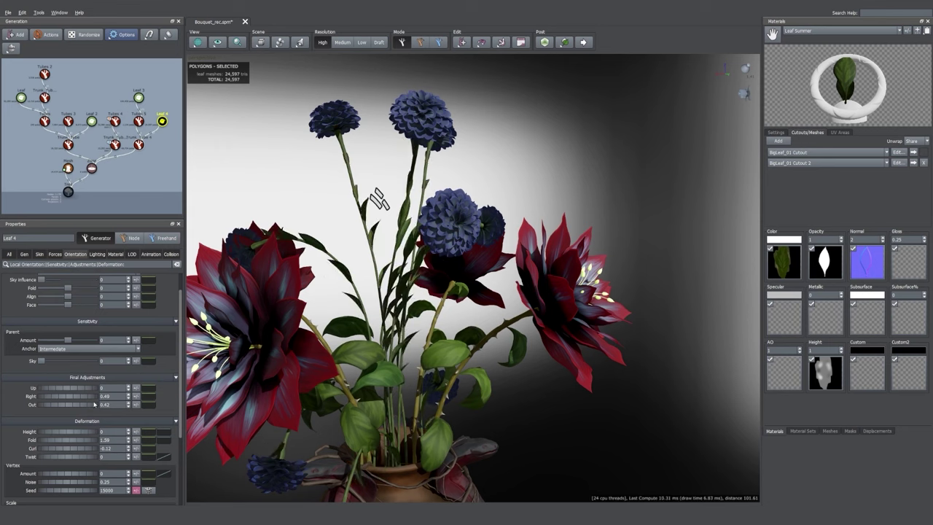
click(10, 254)
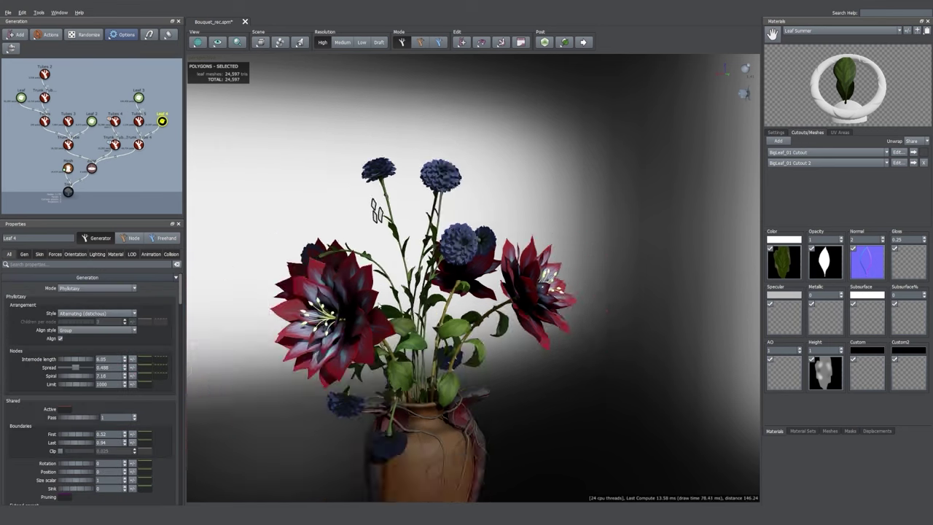
drag(79, 445, 81, 445)
click(160, 359)
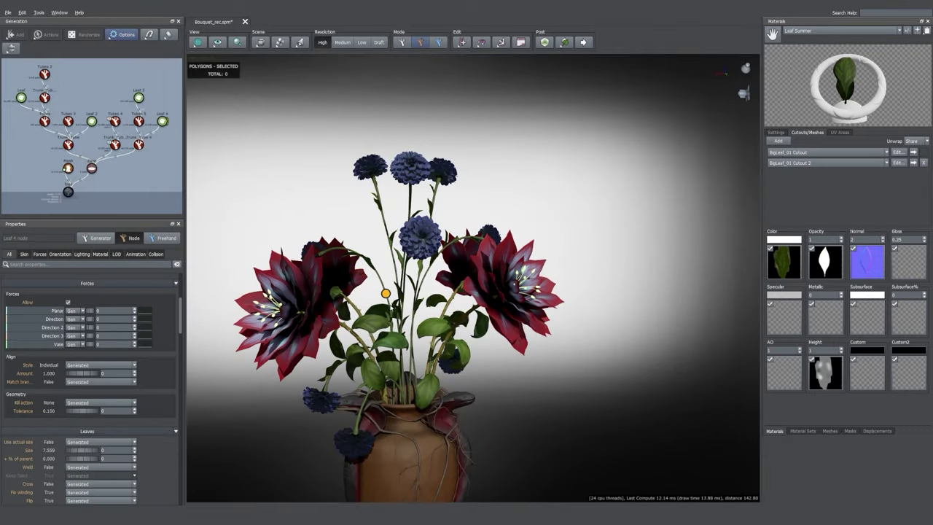
click(382, 293)
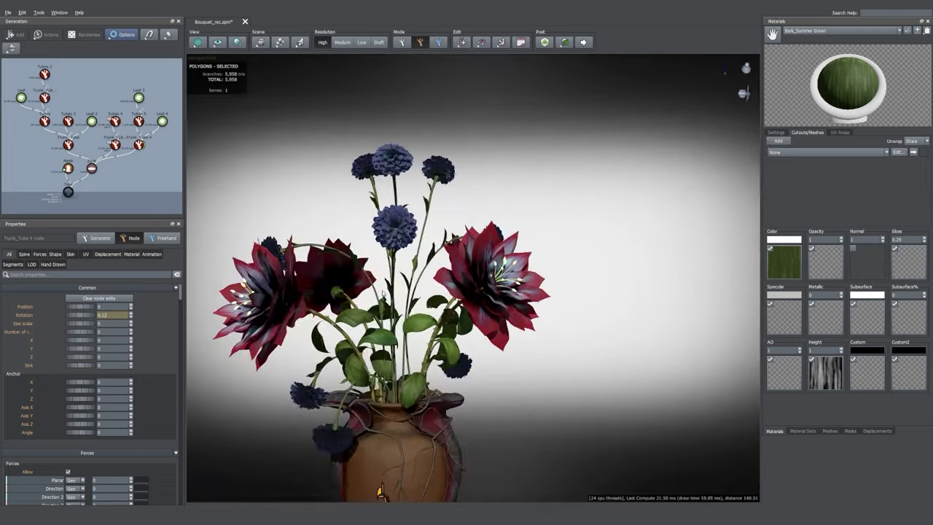
- Raise the middle of the tall stems' Absolute radius profile and fine-tune their Absolute radius
click(138, 145)
click(86, 255)
click(160, 323)
drag(241, 395, 241, 383)
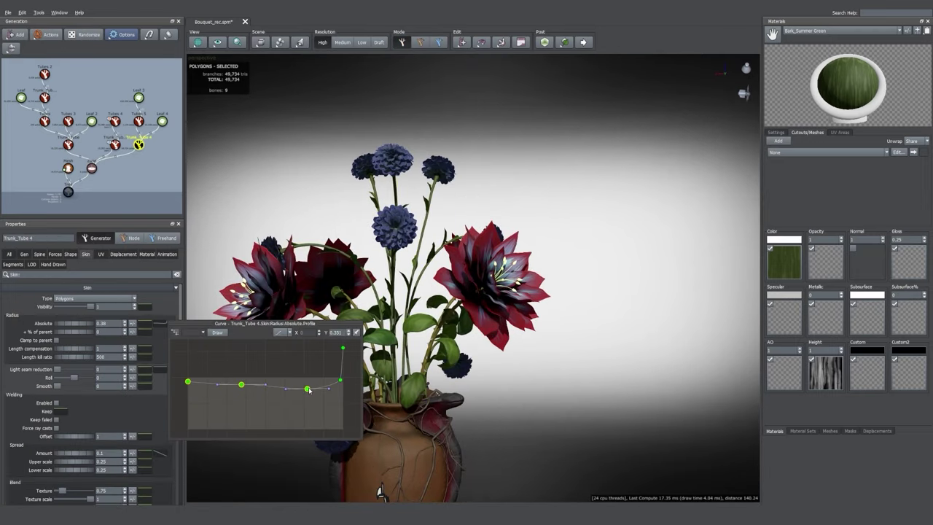
drag(85, 324, 81, 328)
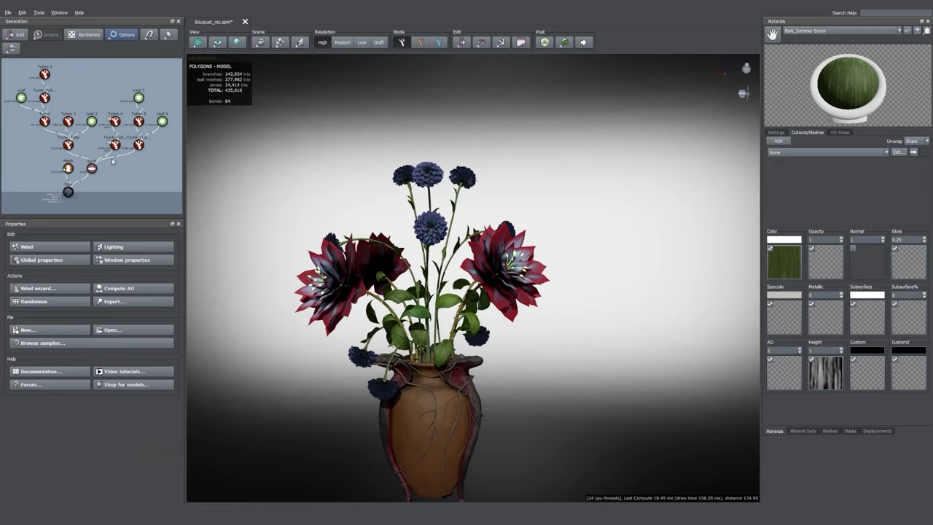
- Add a tube trunk generator to the zone at the vase mouth and give it a tall Absolute length
right_click(91, 168)
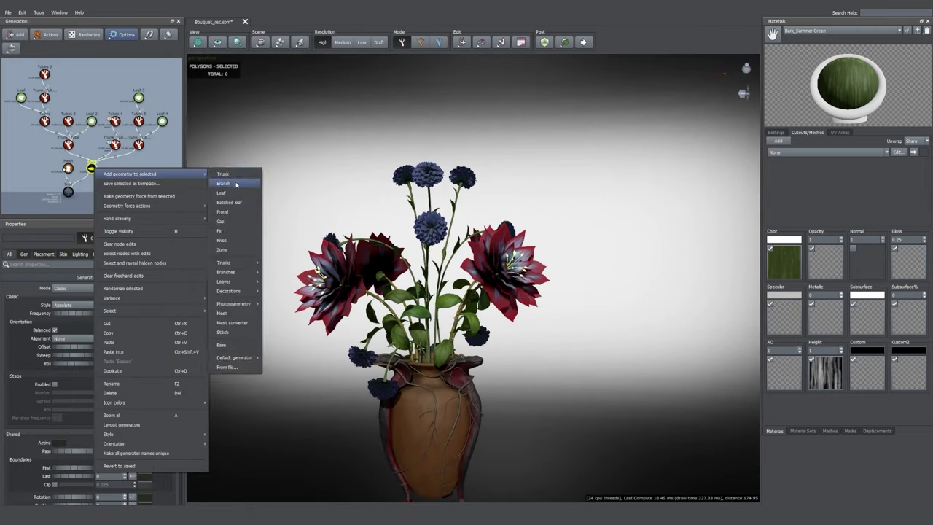
key(Escape)
right_click(116, 169)
mouse_move(162, 175)
mouse_move(251, 266)
click(300, 311)
click(39, 254)
double_click(109, 306)
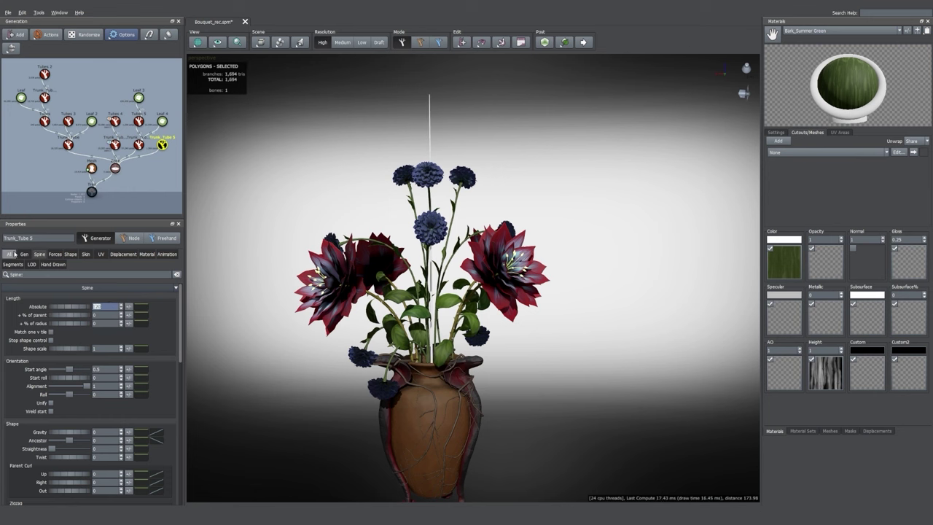
- Multiply the new tube to three, set its Late noise Amount to 1.74 and keep the noise profile flat near the base
click(10, 253)
click(39, 254)
scroll(80, 379, down, 3)
scroll(81, 364, up, 2)
drag(71, 318, 84, 319)
drag(73, 441, 124, 454)
click(11, 255)
scroll(62, 410, down, 10)
click(156, 435)
drag(231, 464, 228, 490)
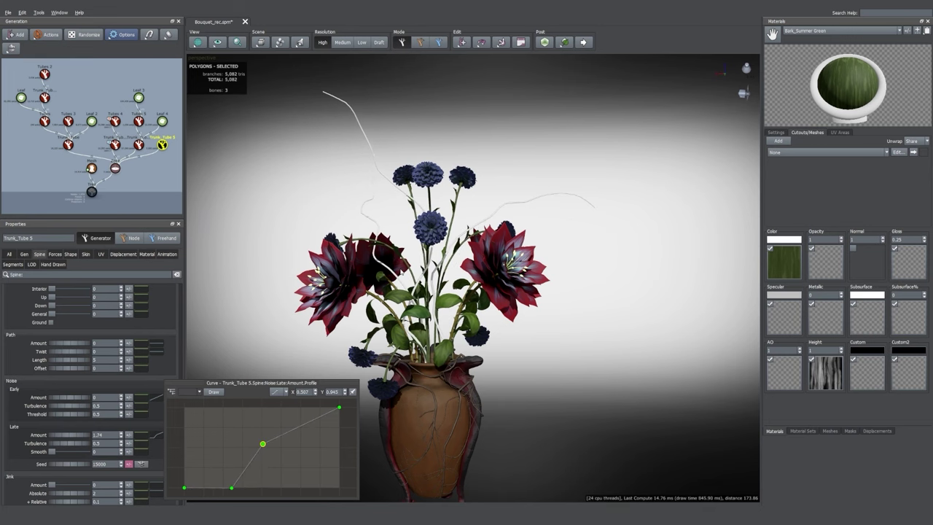
- Readjust the bare branches' generation and set their Absolute radius to 1.11 with a profile tapering toward the tips
drag(401, 271, 419, 328)
scroll(419, 328, down, 4)
click(10, 254)
drag(71, 343, 60, 344)
drag(419, 328, 408, 274)
scroll(409, 273, up, 3)
click(147, 254)
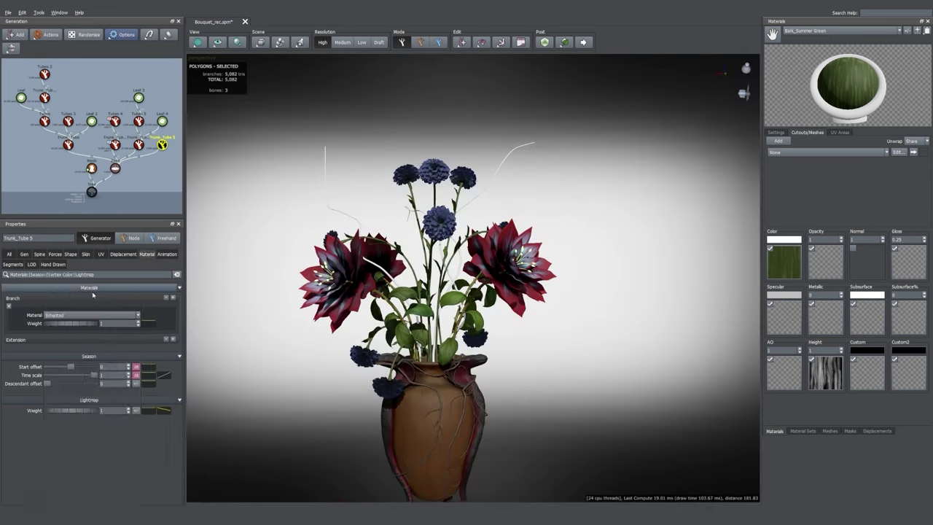
click(86, 253)
click(146, 322)
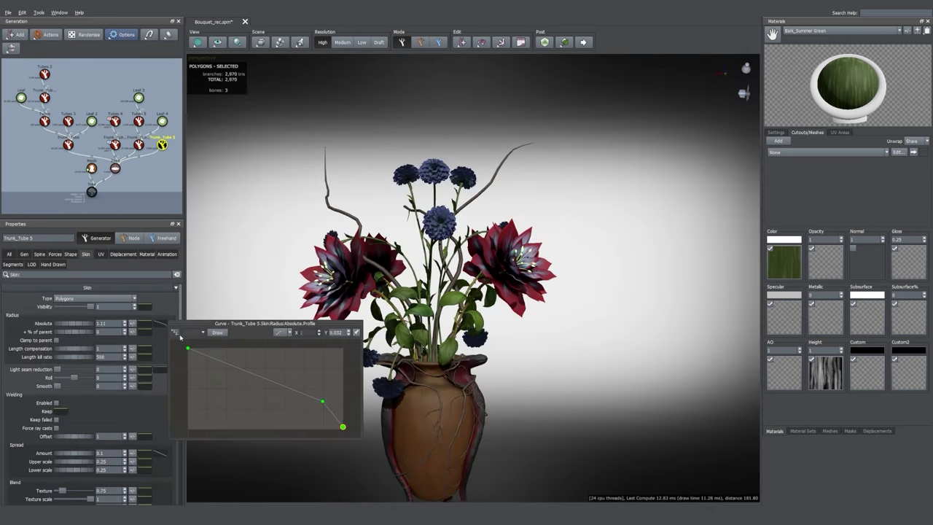
- Displace the bare branches with a Radial amount of 0.31 and V scale of 0.58, and assign the Bark_Twig material
click(123, 254)
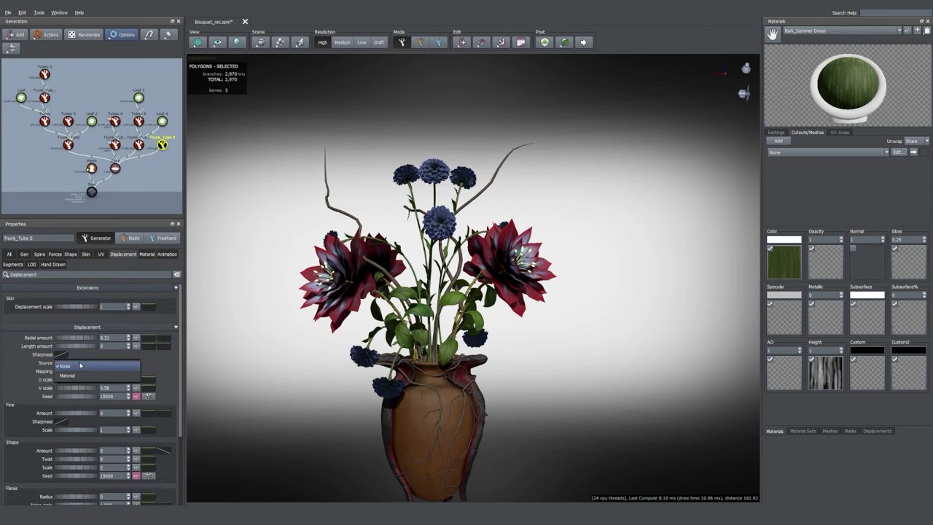
scroll(301, 302, up, 5)
- Set the bare branches' relative length segments to 2.13 and rework their Absolute radius profile
click(13, 264)
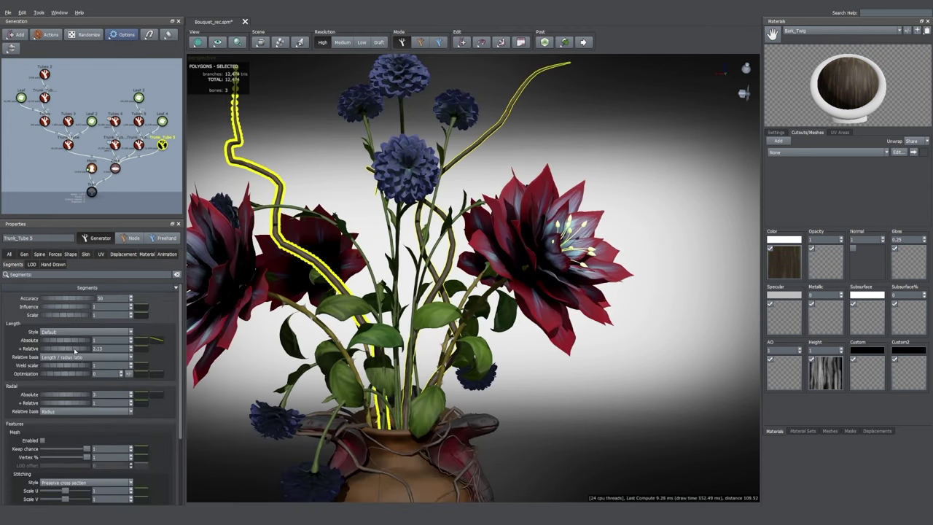
click(102, 254)
scroll(328, 313, up, 2)
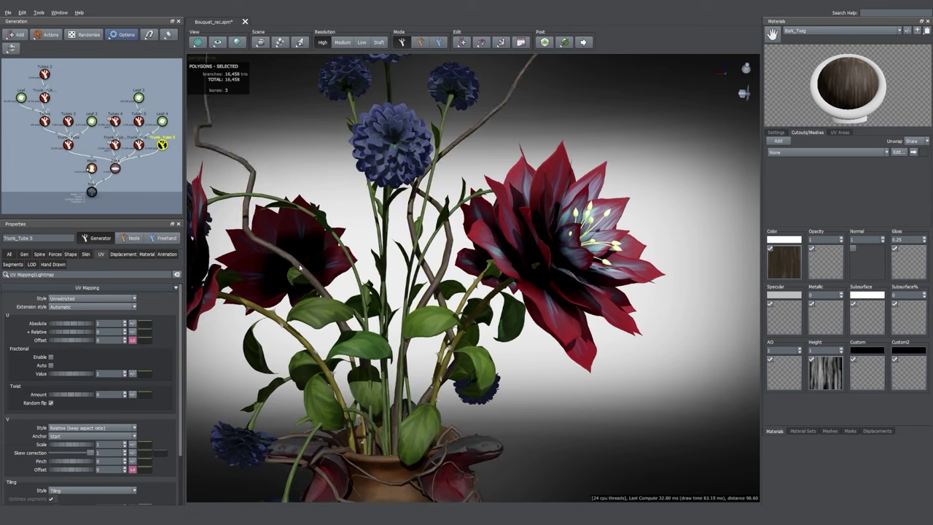
click(123, 255)
click(86, 254)
click(160, 323)
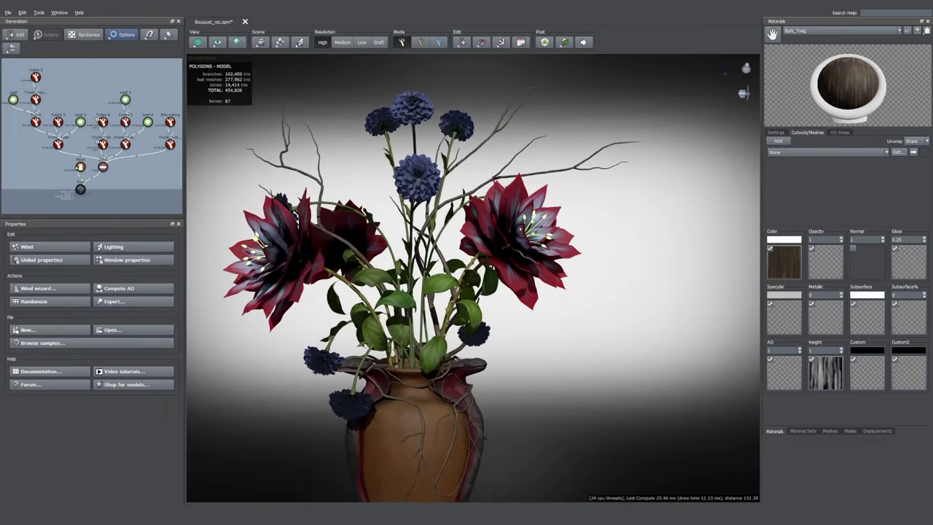
- Add a Tubes branch generator to the zone and set its radius % of parent to 0
right_click(103, 167)
mouse_move(160, 173)
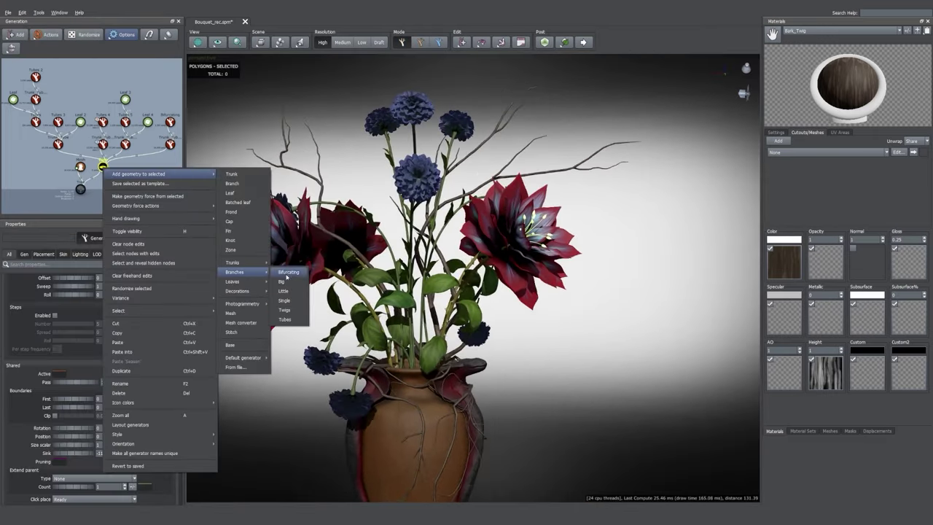
click(288, 272)
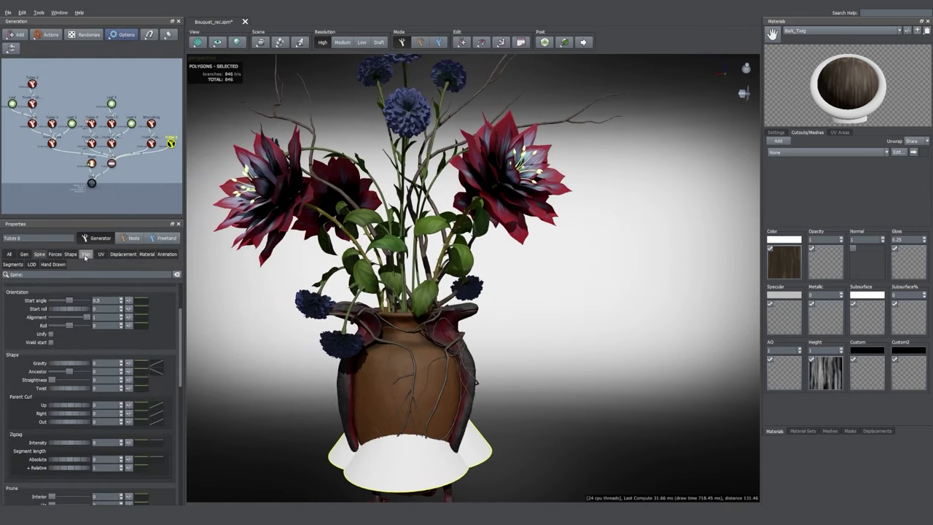
click(84, 256)
drag(107, 331, 63, 329)
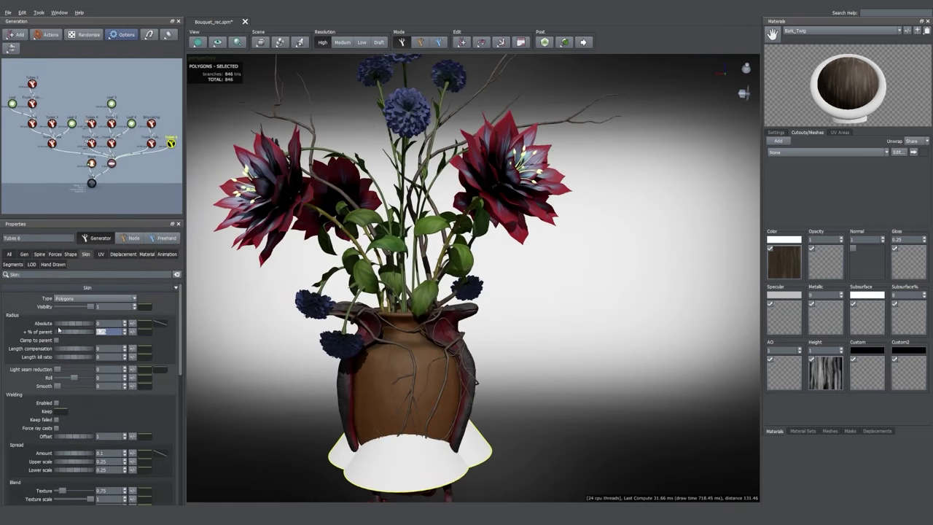
text(0)
key(Return)
- Set the tubes' Absolute length to 120 and Parent Curl Out to 0.73, and switch their generation mode to Absolute
click(40, 255)
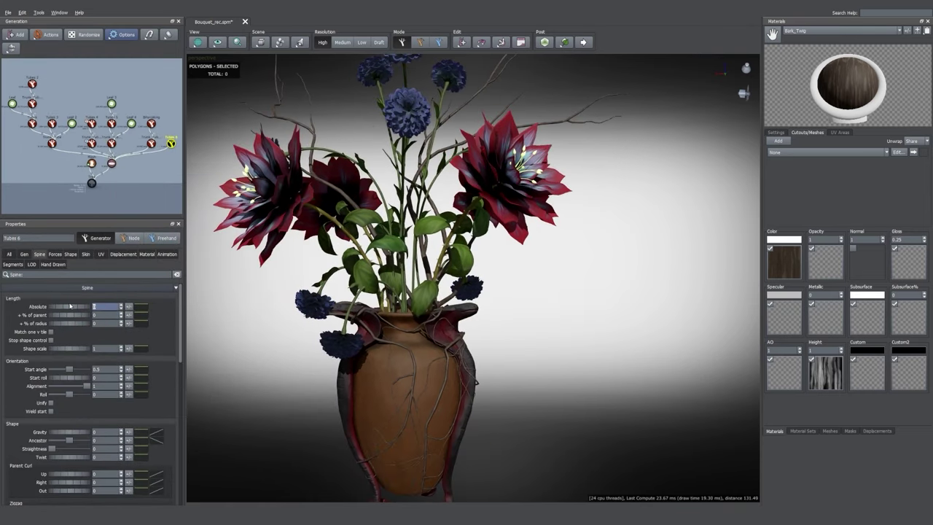
scroll(24, 398, down, 1)
drag(71, 465, 69, 334)
click(9, 254)
click(66, 299)
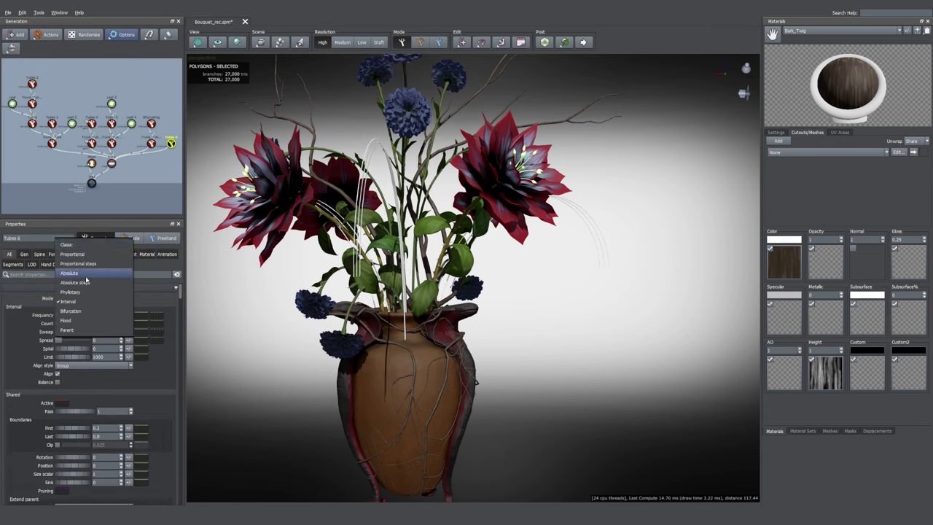
click(80, 274)
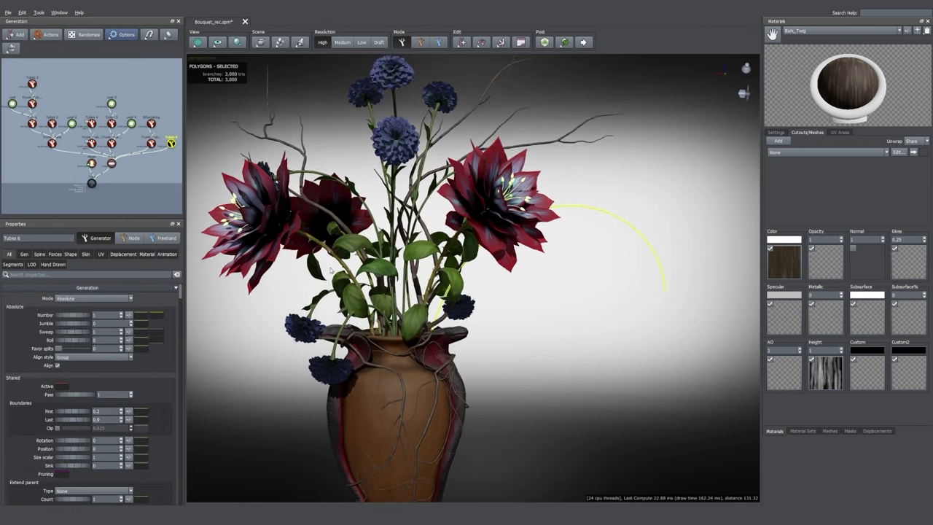
- Shape the arching tube's Gravity profile to stay flat near the base and increase its Gravity so it droops
scroll(488, 270, up, 2)
middle_drag(498, 287, 533, 231)
click(508, 190)
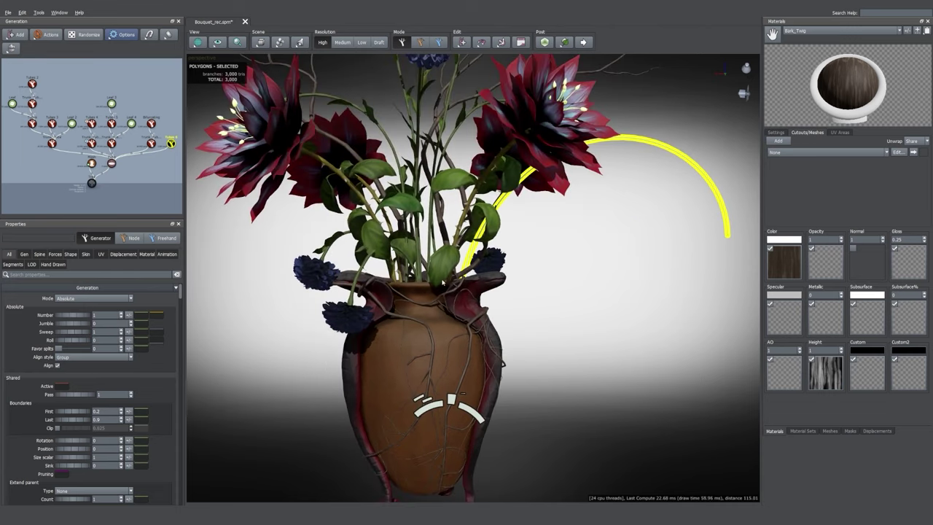
click(39, 254)
click(127, 432)
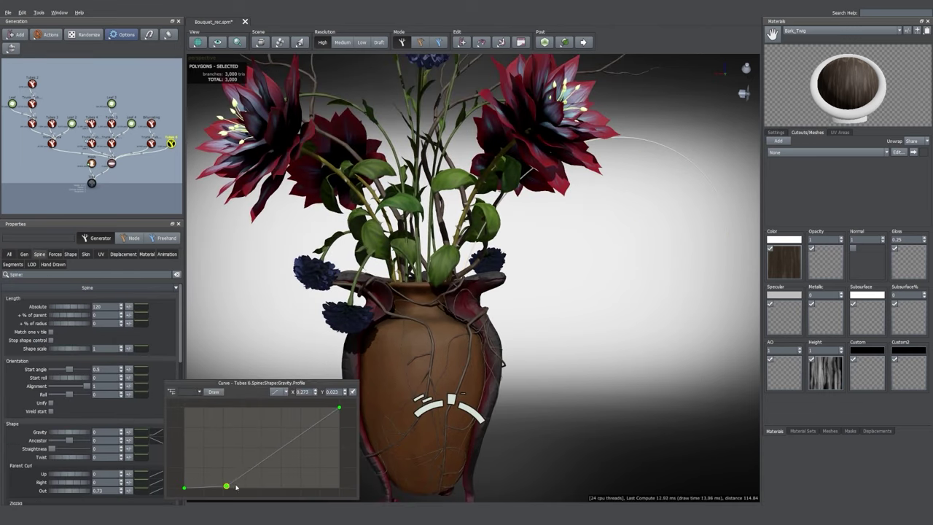
click(74, 433)
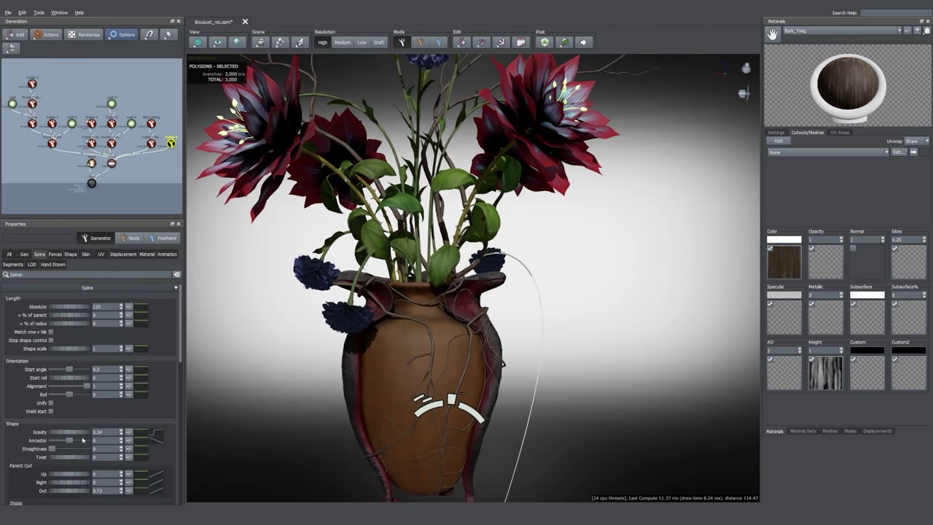
- Set the drooping tube's length to 90, Gravity to 0.43 and Parent Curl Out to 0.38, with a steep mid-length step in the Gravity profile
scroll(354, 335, down, 5)
drag(70, 306, 69, 308)
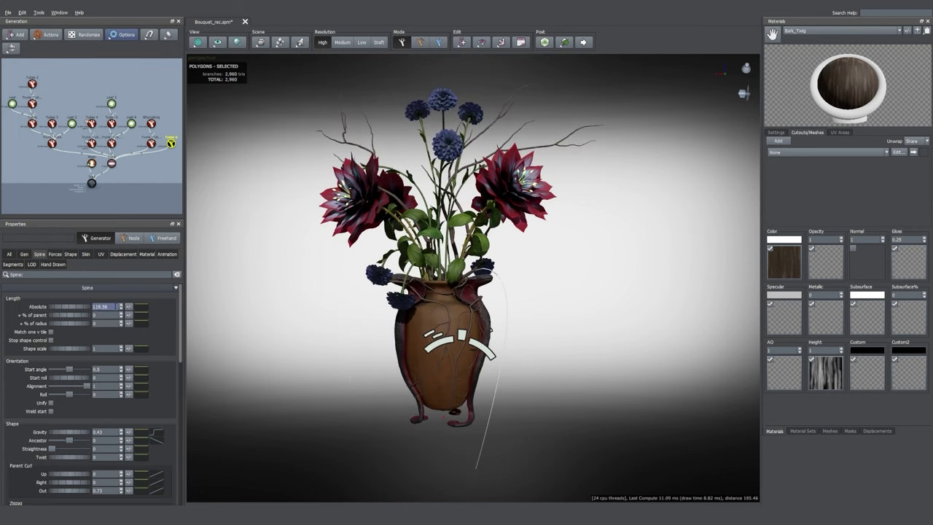
click(128, 432)
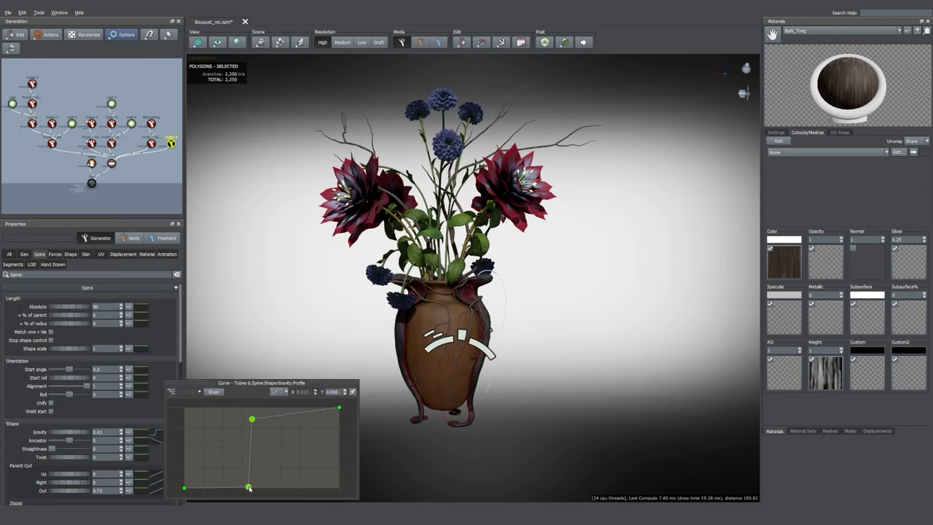
mouse_move(408, 379)
mouse_down()
mouse_move(524, 379)
mouse_move(365, 408)
mouse_move(423, 379)
mouse_up()
scroll(364, 408, up, 4)
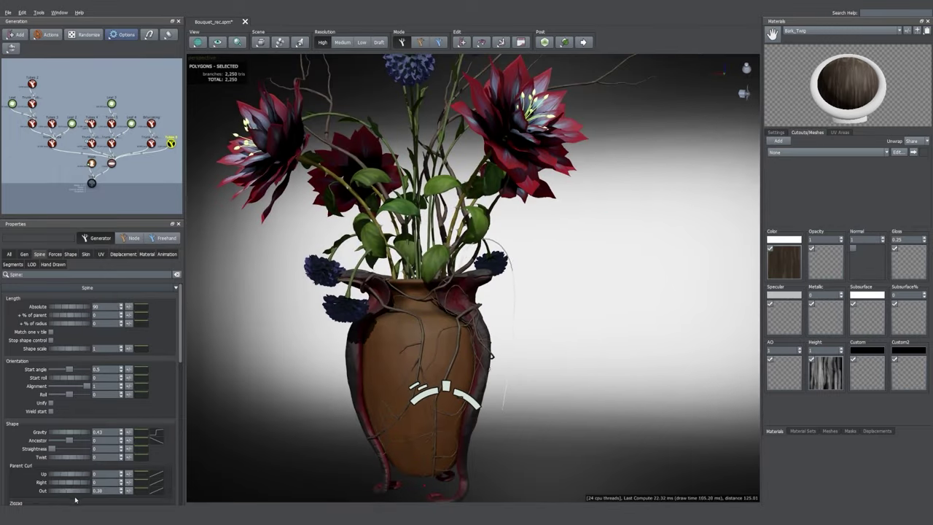
- Assign a branch material to the drooping tube and add a second material slot with its own material
drag(350, 386, 251, 379)
click(142, 255)
click(95, 315)
click(96, 176)
click(173, 297)
click(92, 344)
click(84, 188)
drag(291, 365, 364, 368)
click(111, 144)
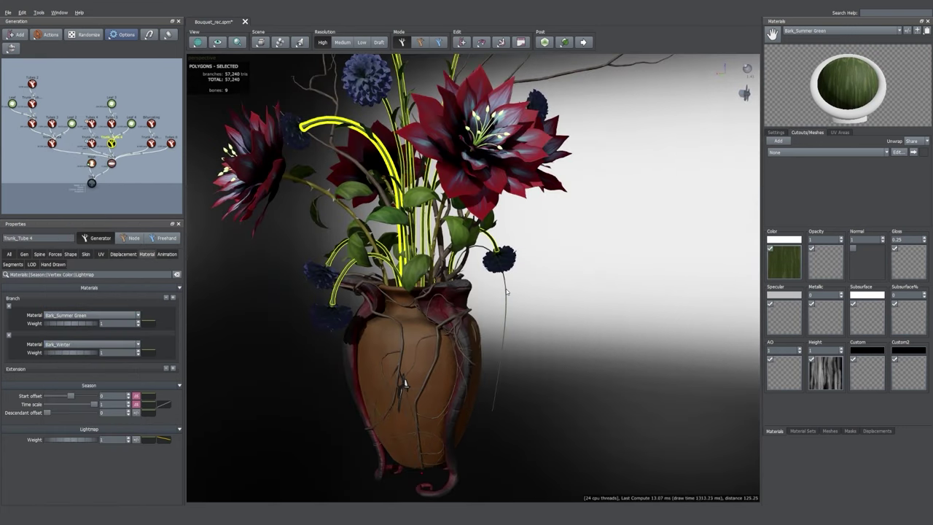
click(507, 293)
- Add a leaf generator to the trailing green stems that hang over the vase rim
scroll(495, 306, up, 5)
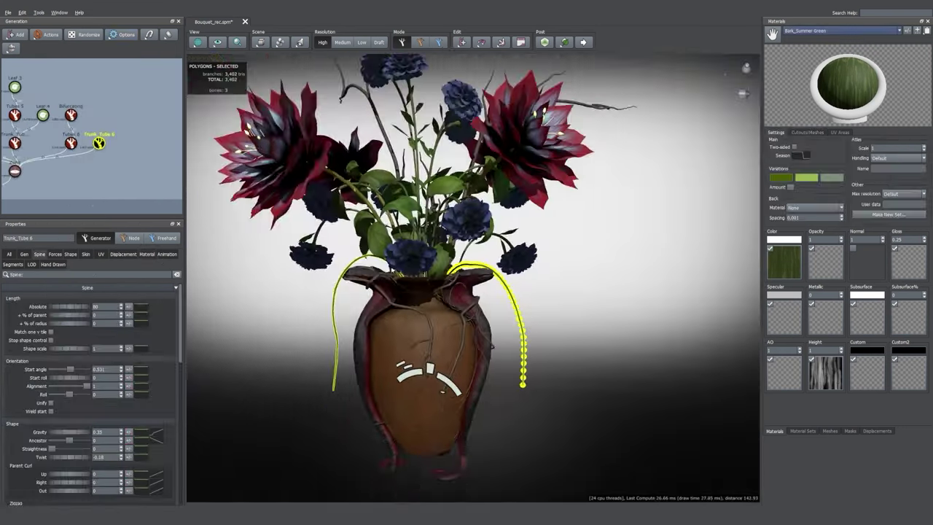
scroll(422, 314, up, 2)
scroll(58, 375, down, 1)
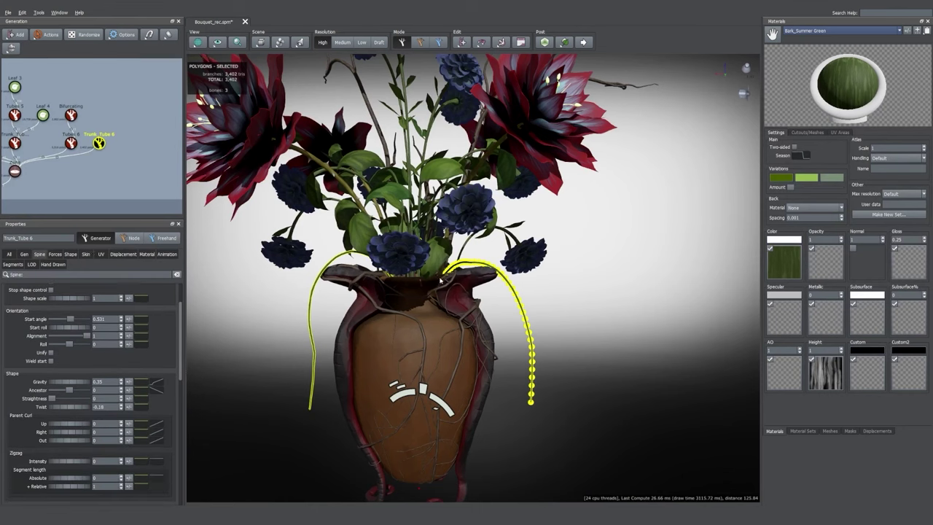
scroll(441, 279, up, 3)
right_click(100, 143)
mouse_move(184, 151)
click(237, 168)
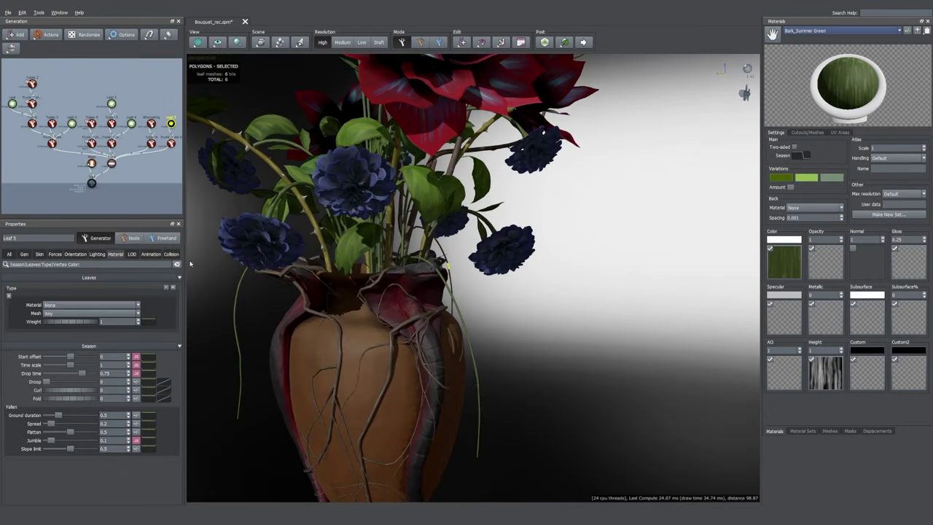
- Assign the Leaf Fern Set material to the trailing stems' leaf generator
click(73, 304)
click(82, 450)
scroll(411, 381, up, 5)
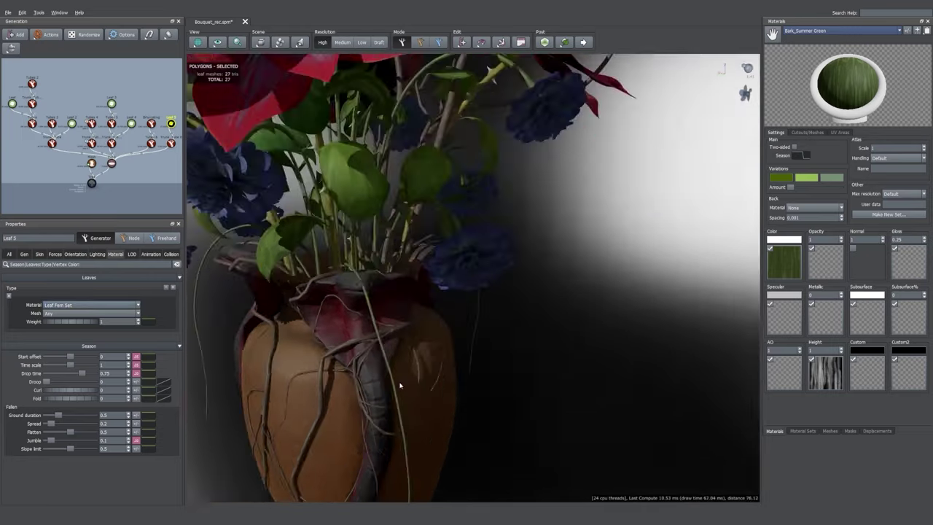
- Generate the trailing stems' leaves in Phyllotaxy mode with Alternating (distichous) style and an internode length of 0.31
click(24, 254)
click(66, 288)
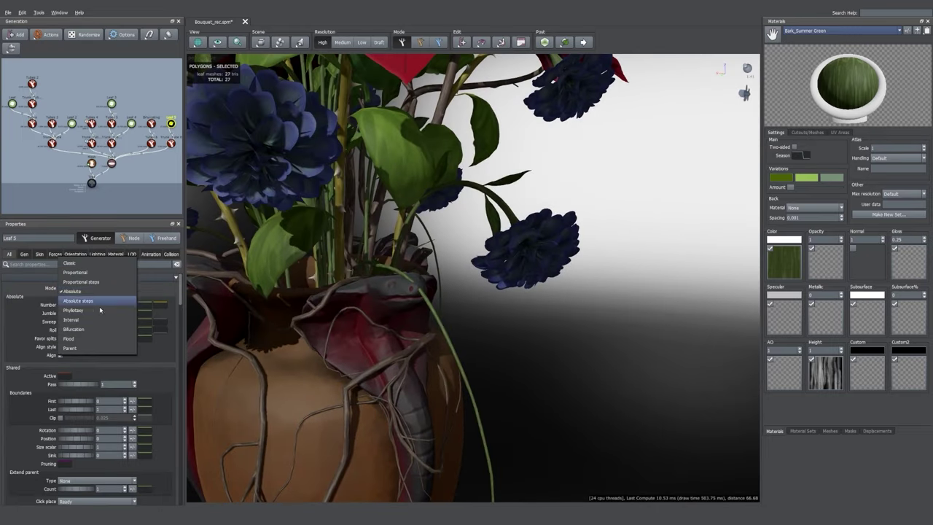
click(73, 310)
click(97, 313)
click(76, 351)
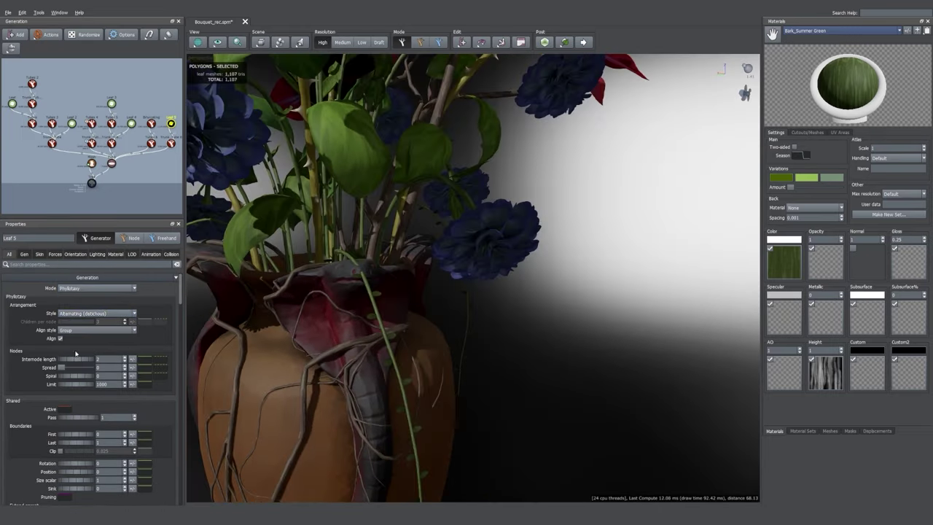
drag(27, 359, 4, 359)
drag(291, 387, 358, 372)
scroll(223, 371, up, 3)
scroll(390, 373, up, 5)
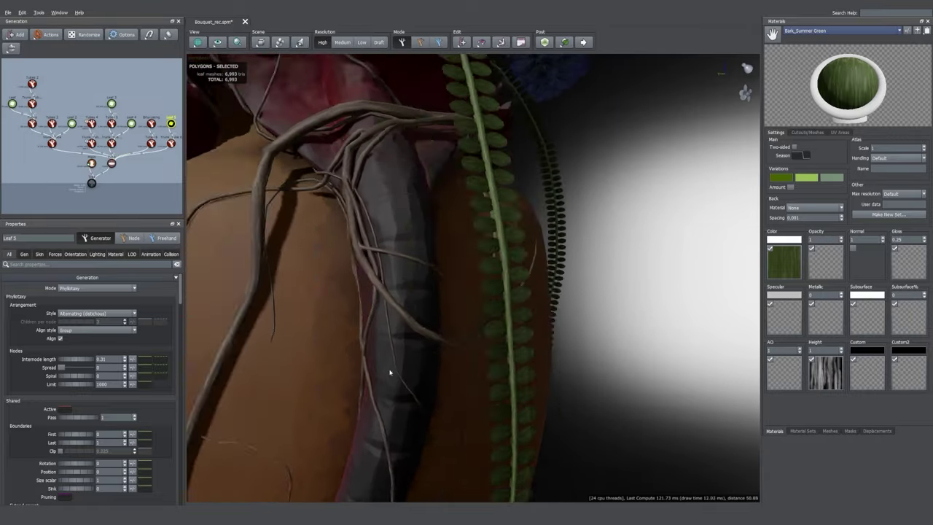
drag(445, 364, 394, 344)
scroll(394, 344, up, 3)
- Open the Leaf Fern Cutout mesh for editing, inspect its outline points and anchor, and close the mesh editor
click(357, 336)
click(814, 132)
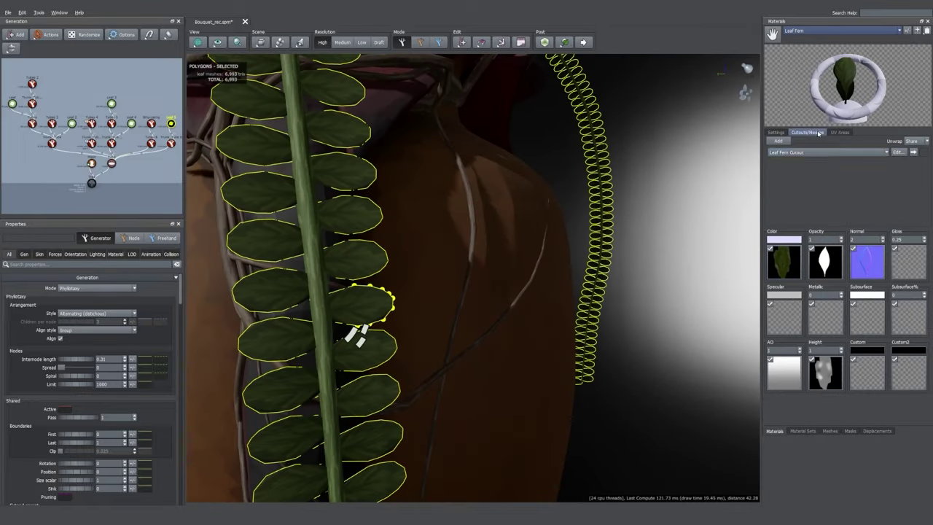
double_click(801, 152)
scroll(408, 240, up, 5)
scroll(405, 235, down, 6)
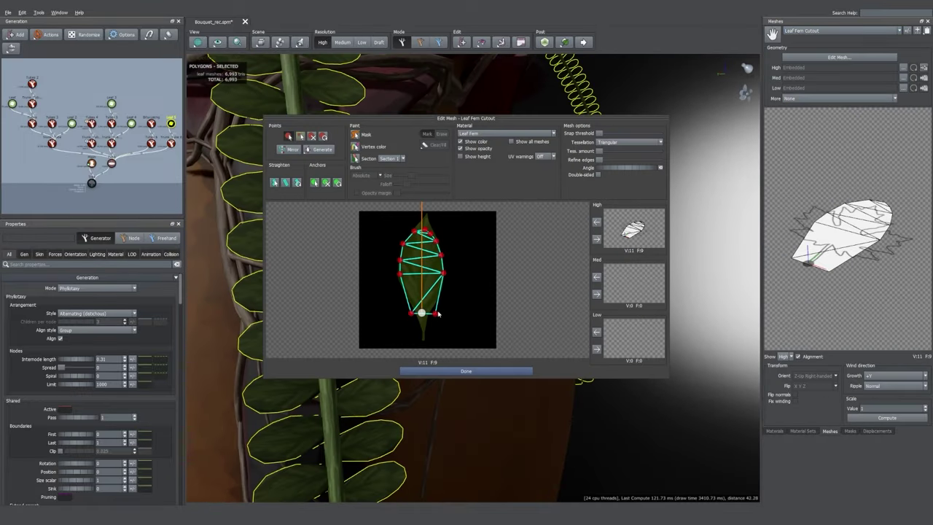
click(465, 371)
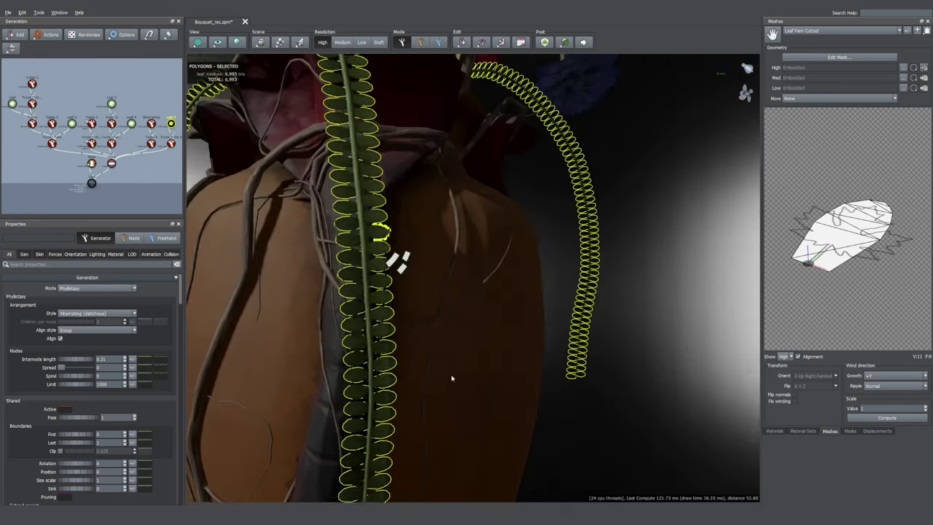
- Taper the fern leaves' Size profile toward the stem tip and increase the overall leaf size
click(144, 304)
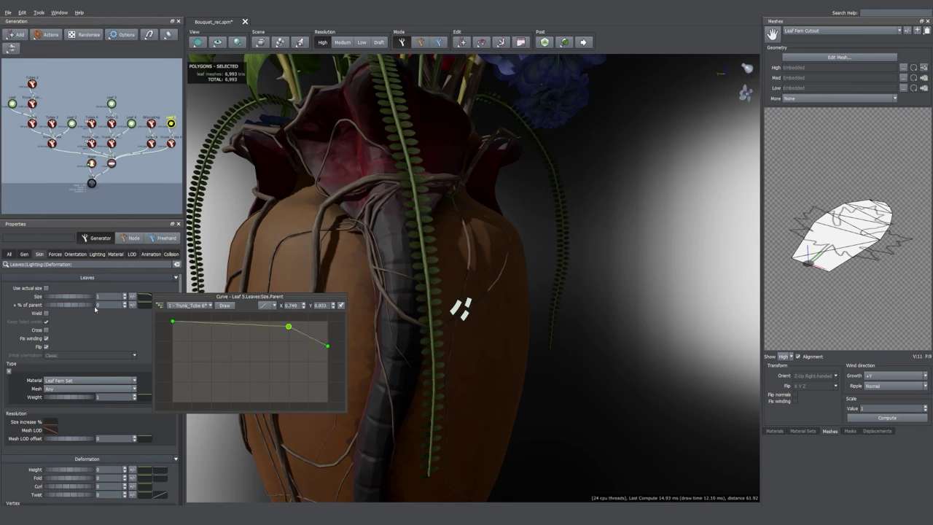
drag(66, 297, 85, 300)
- Set the fern leaves' internode length to 0.39 and reshape its profile to tighten the spacing toward the stem tip
click(4, 254)
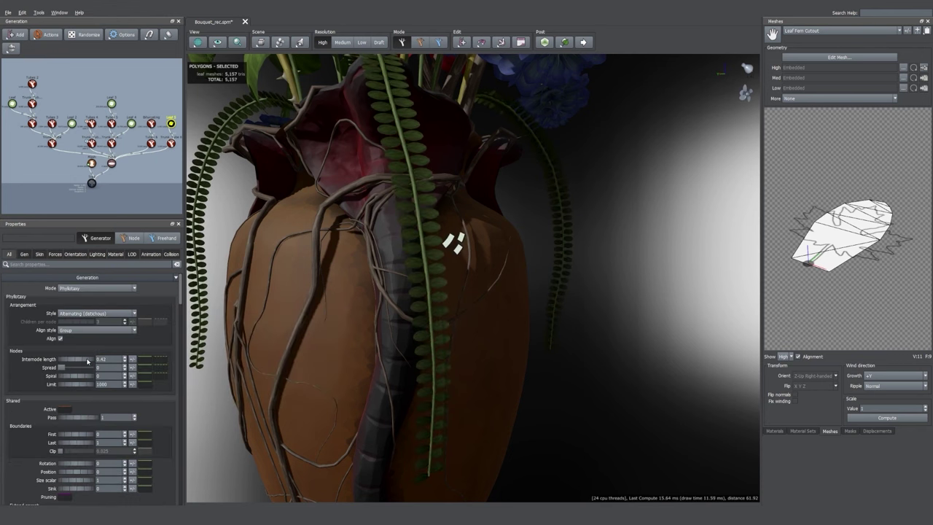
click(153, 357)
drag(326, 384, 325, 395)
drag(343, 384, 343, 400)
drag(511, 405, 441, 321)
- Set the fern leaf generator's Extend parent type to Any
scroll(66, 447, down, 2)
click(86, 462)
click(92, 453)
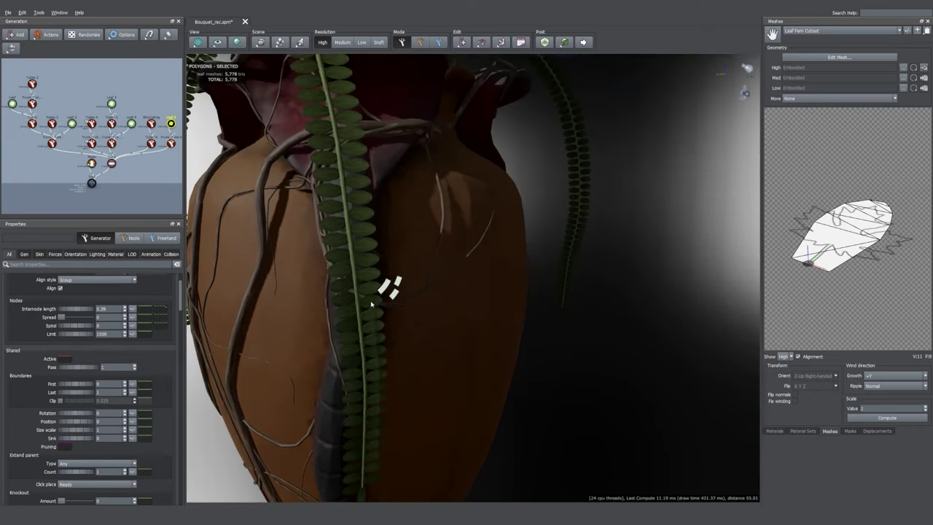
- Deform the fern leaves with a Fold of 0.46 and a Curl of -0.08
click(74, 253)
scroll(78, 377, down, 5)
scroll(73, 387, up, 4)
drag(54, 442, 60, 443)
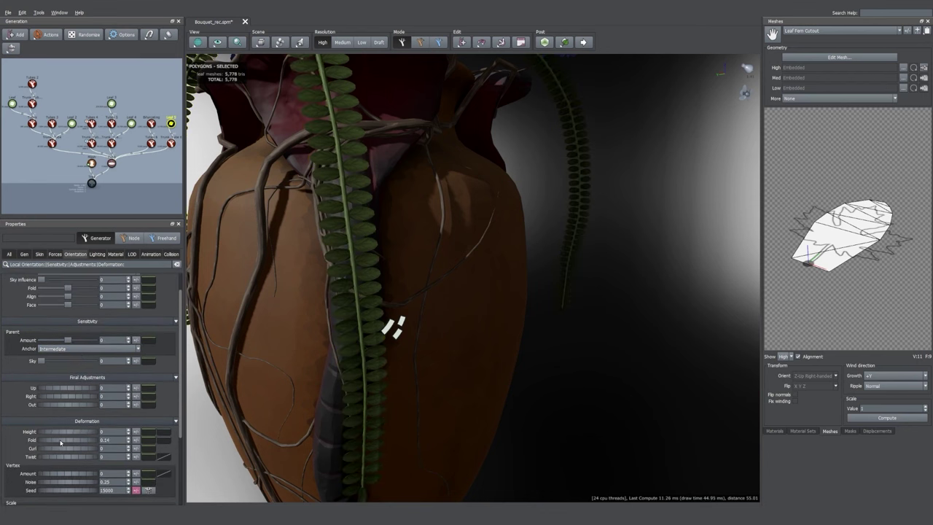
click(52, 450)
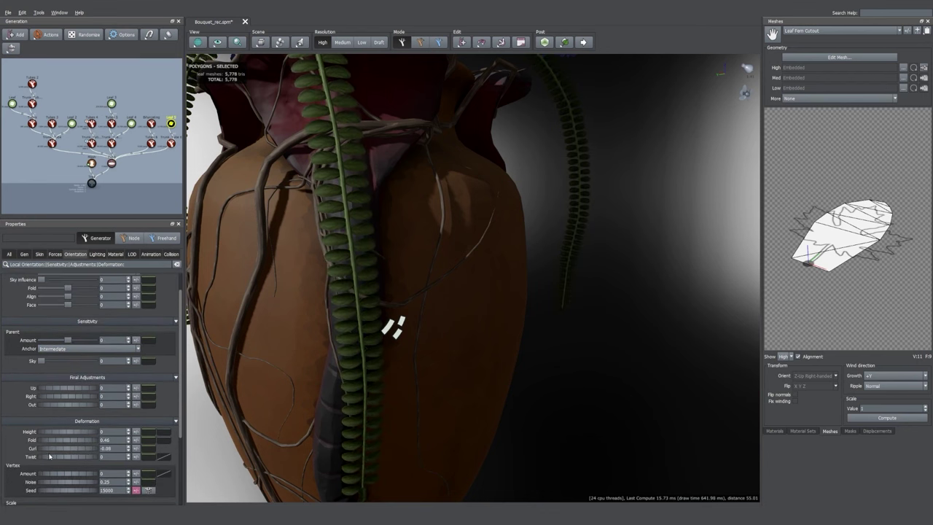
- Set the fern leaves' final Out adjustment to 0.16 with 0.057 variance, and add variance to the Right adjustment
click(10, 254)
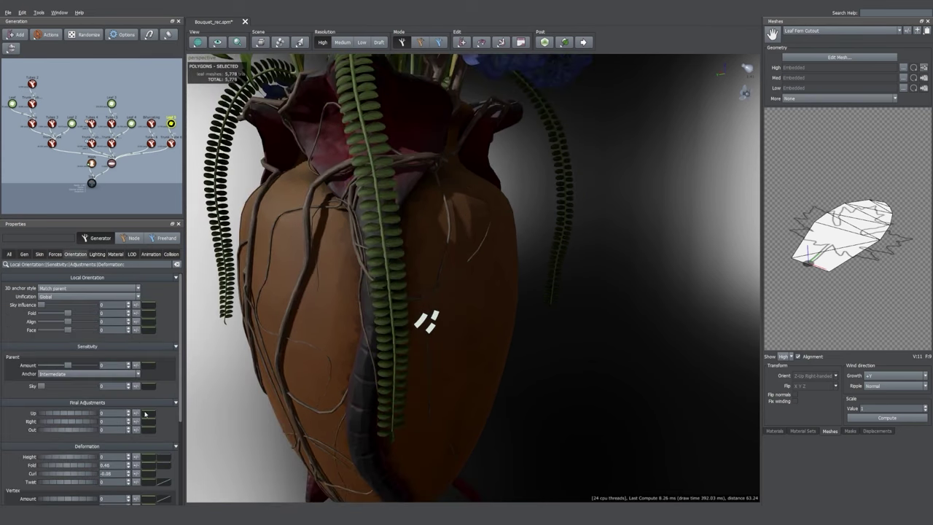
scroll(145, 413, down, 2)
click(136, 345)
click(136, 354)
drag(73, 355, 88, 355)
click(136, 354)
drag(200, 367, 212, 370)
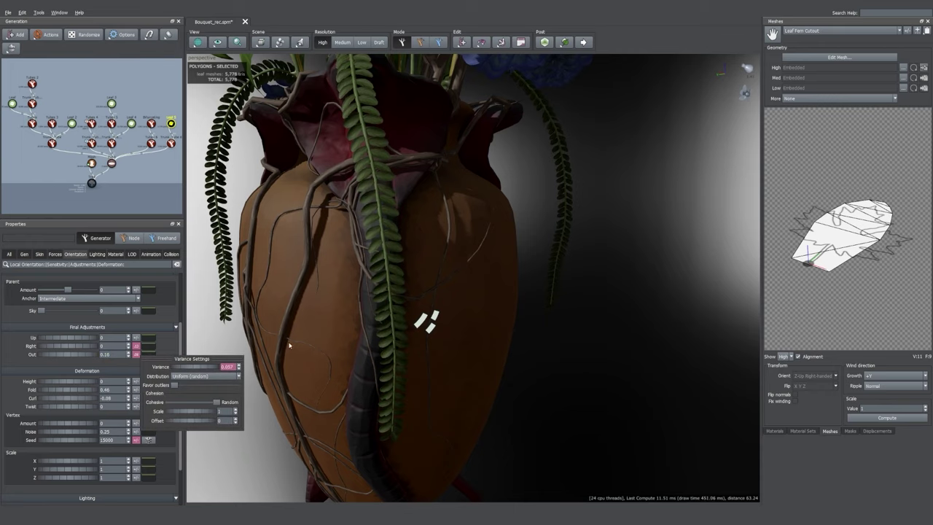
- Increase the fern leaf size to 2.36 after checking the stems around the vase
drag(289, 344, 425, 336)
scroll(425, 335, down, 4)
middle_drag(425, 336, 398, 352)
scroll(398, 352, up, 5)
drag(398, 352, 382, 261)
click(40, 254)
drag(54, 296, 95, 300)
scroll(365, 306, down, 5)
drag(292, 313, 347, 331)
scroll(388, 303, up, 4)
scroll(348, 331, down, 1)
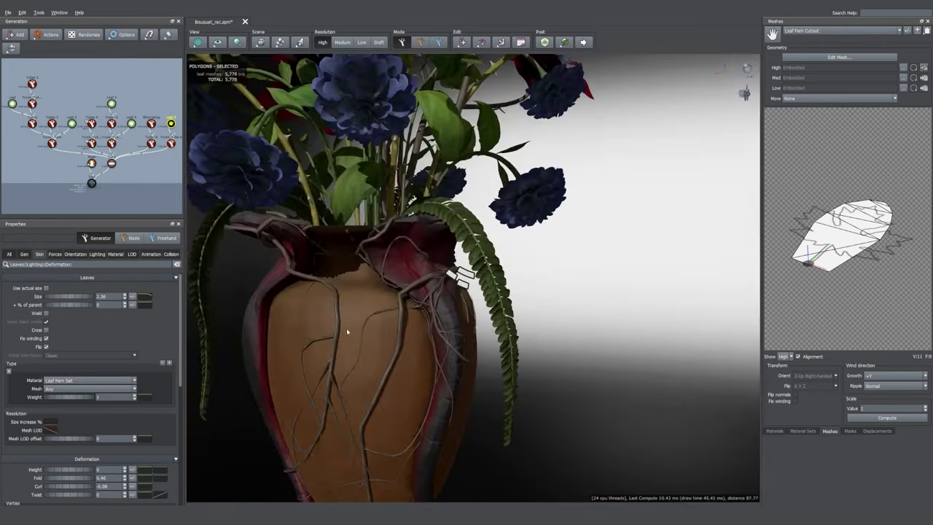
- Fine-tune the internode length of the fern leaves along the trailing stems
click(9, 254)
drag(80, 359, 76, 359)
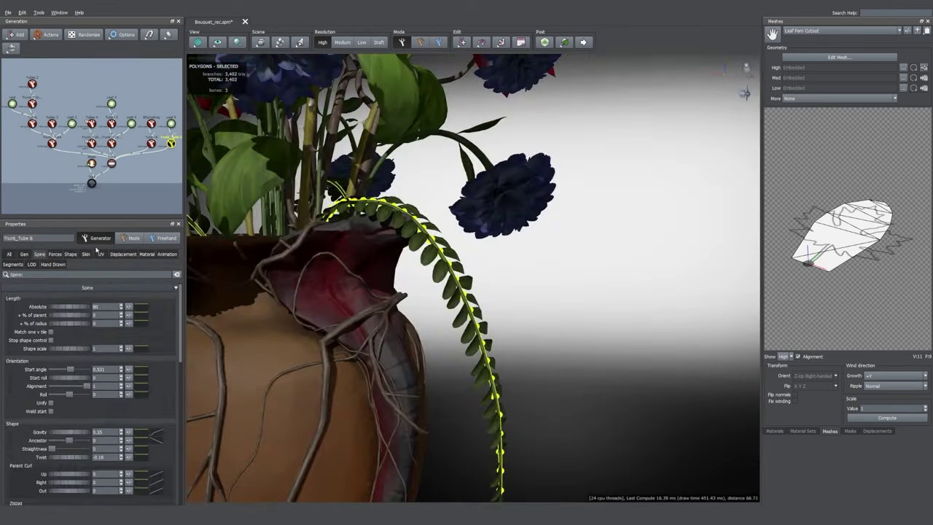
scroll(80, 435, down, 1)
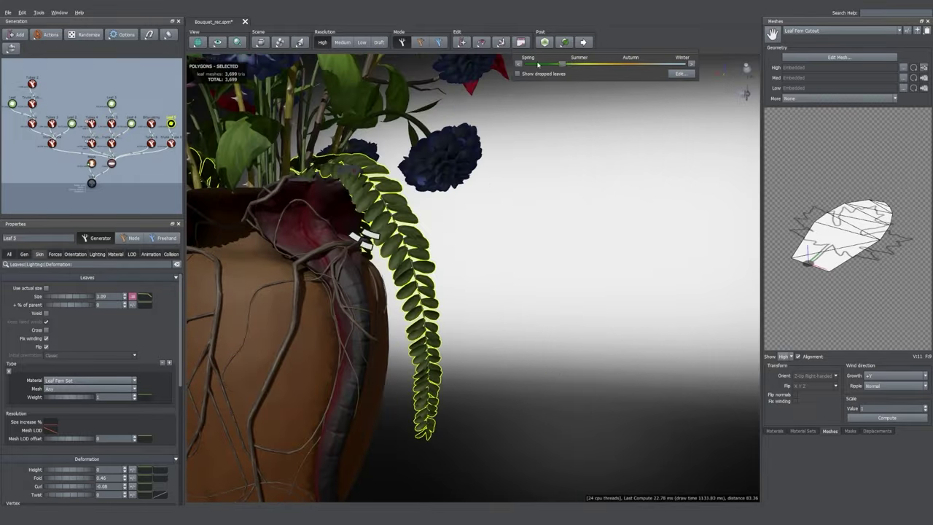
- Preview the bouquet in autumn and set the fern leaves' seasonal Droop to 0.618, Curl to -0.34 and Fold to 0.69
drag(613, 64, 636, 66)
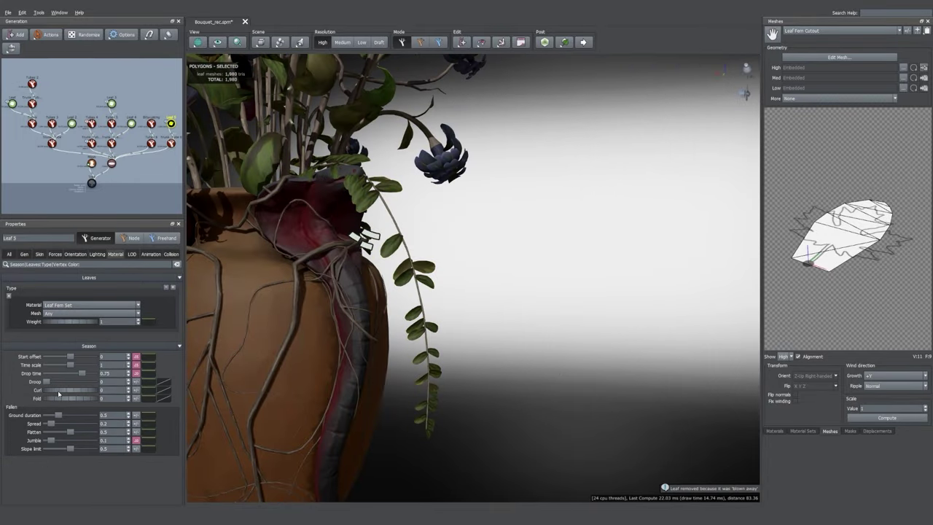
drag(59, 394, 108, 416)
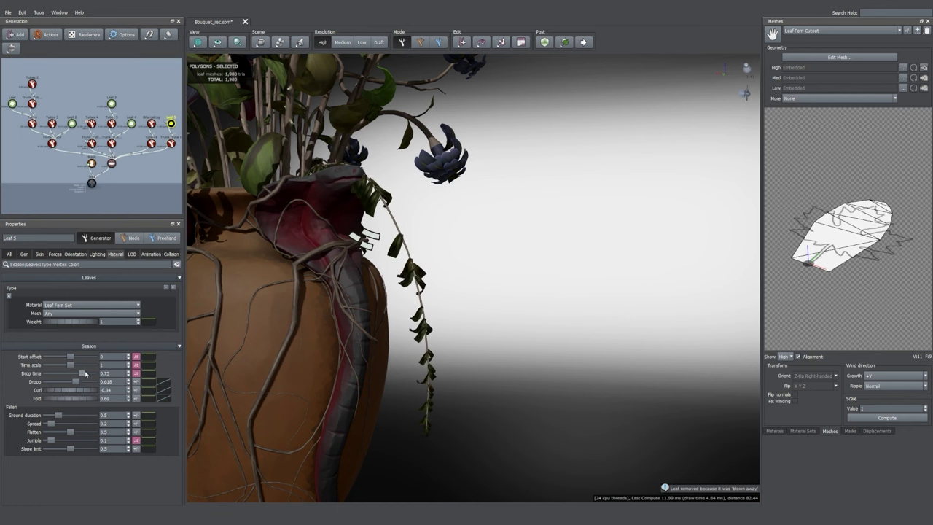
- Set the fern leaves' seasonal Drop time to 1 and shape its profile to start lower near the stem base
drag(85, 373, 98, 373)
click(149, 373)
drag(176, 399, 232, 437)
click(474, 292)
click(401, 276)
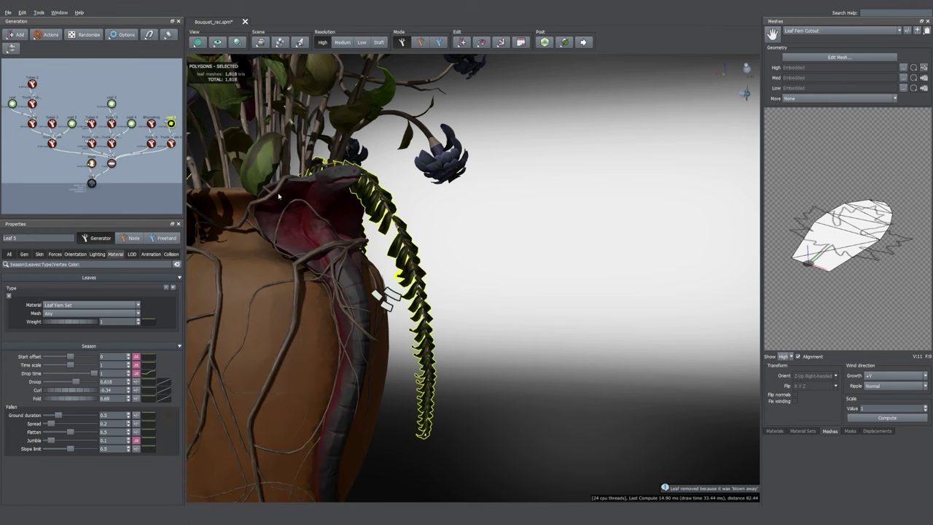
- Set the fern leaves' First boundary to 0.48 and return the season to between spring and summer
click(9, 255)
drag(70, 434, 76, 436)
click(545, 43)
drag(644, 64, 581, 66)
click(439, 235)
drag(439, 236, 453, 291)
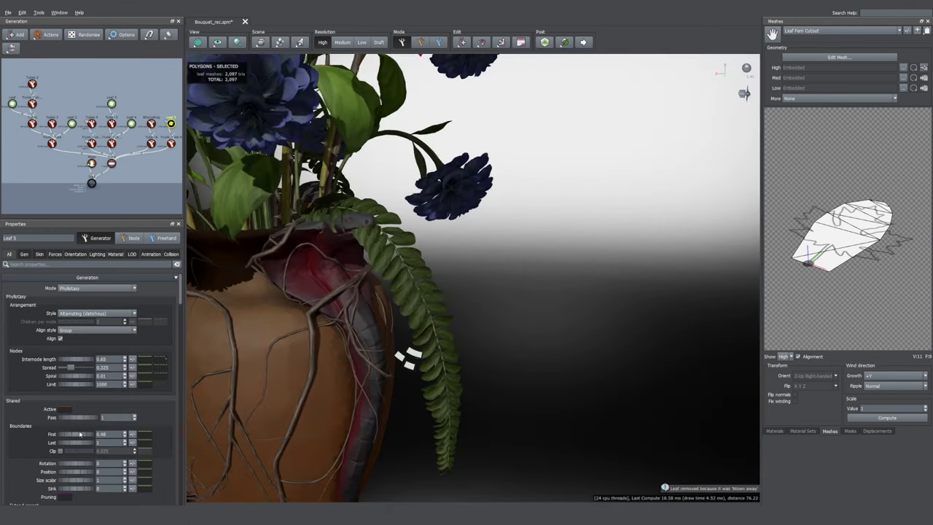
scroll(401, 381, down, 5)
scroll(405, 353, up, 5)
drag(401, 381, 430, 349)
- Preview late autumn and reshape the Drop time profile to rise from the base and stay level toward the tip, adjusting its variance
click(520, 43)
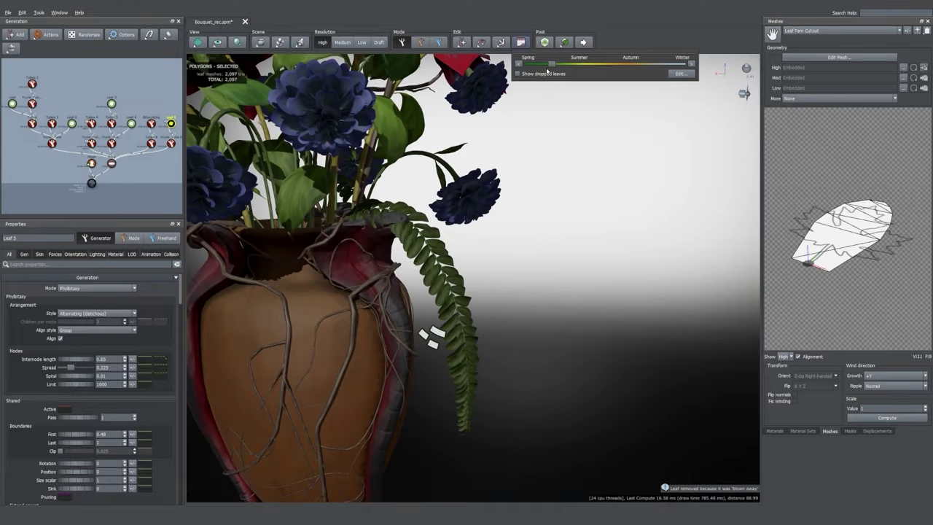
drag(549, 64, 634, 64)
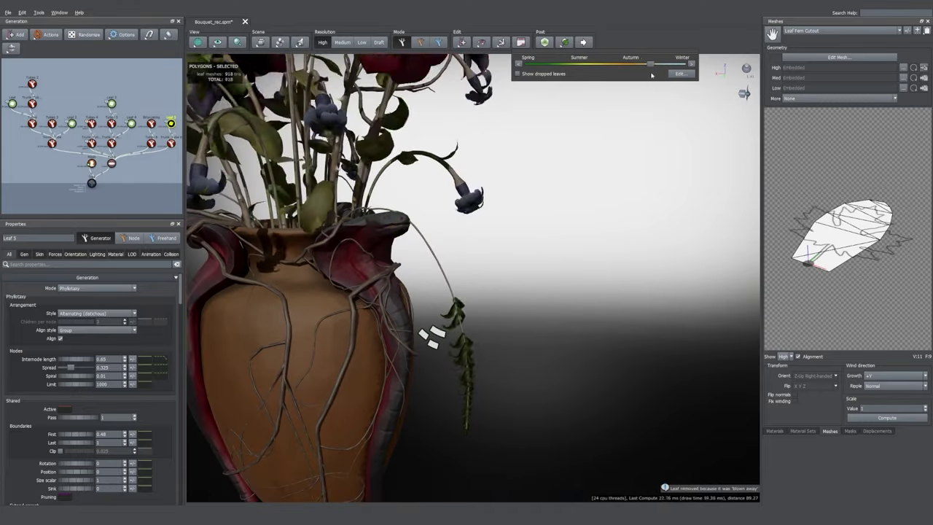
click(115, 254)
click(149, 373)
drag(294, 437, 291, 425)
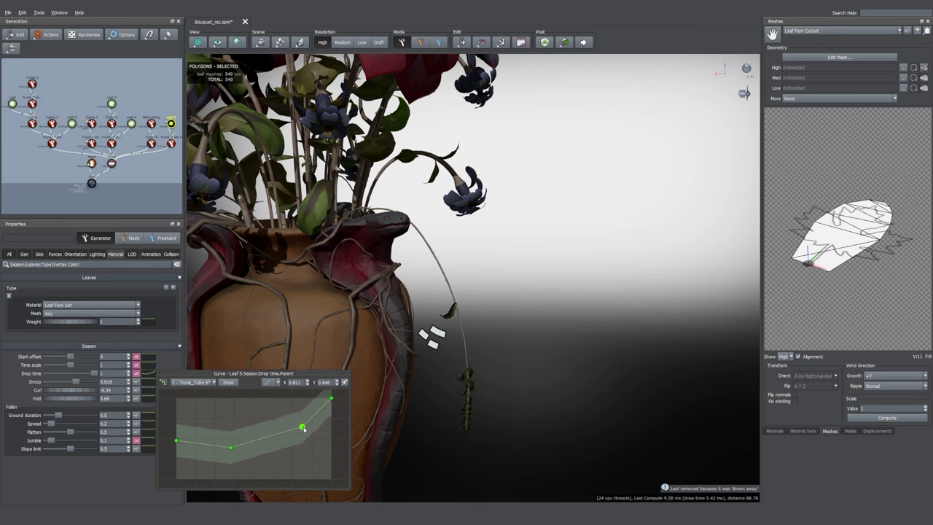
drag(230, 447, 224, 416)
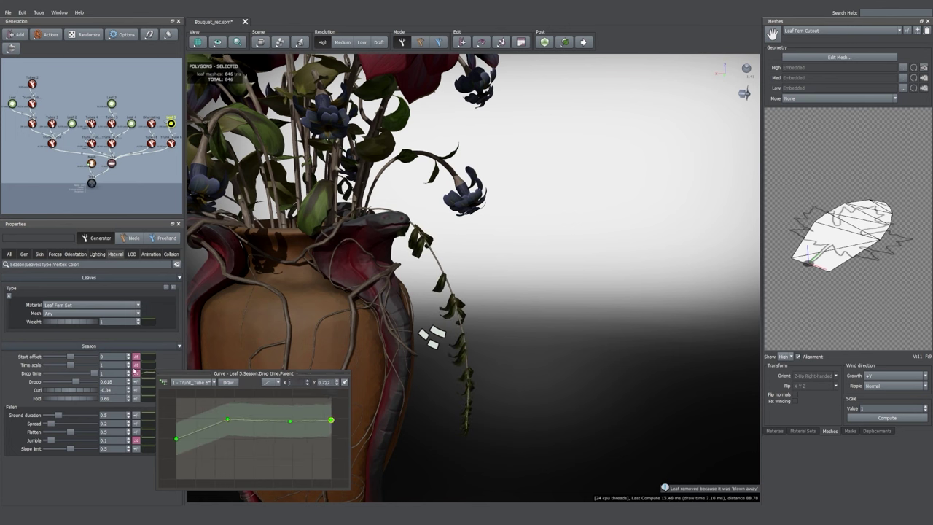
click(135, 372)
scroll(358, 344, down, 4)
drag(358, 344, 508, 371)
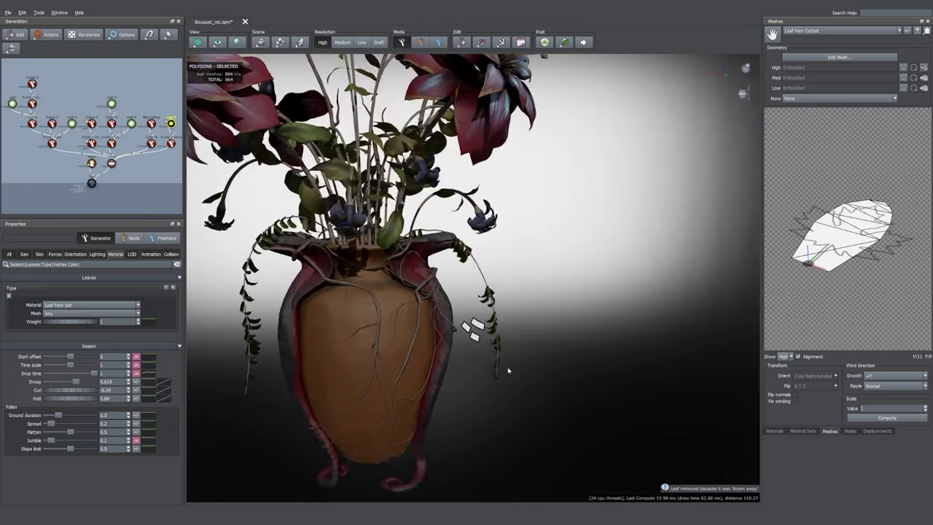
- Set the fern leaves' seasonal Curl to 0.11 with 0.443 variance and Fold to 0.33 with 0.203 variance, and add variance to Droop
scroll(503, 373, up, 3)
click(135, 390)
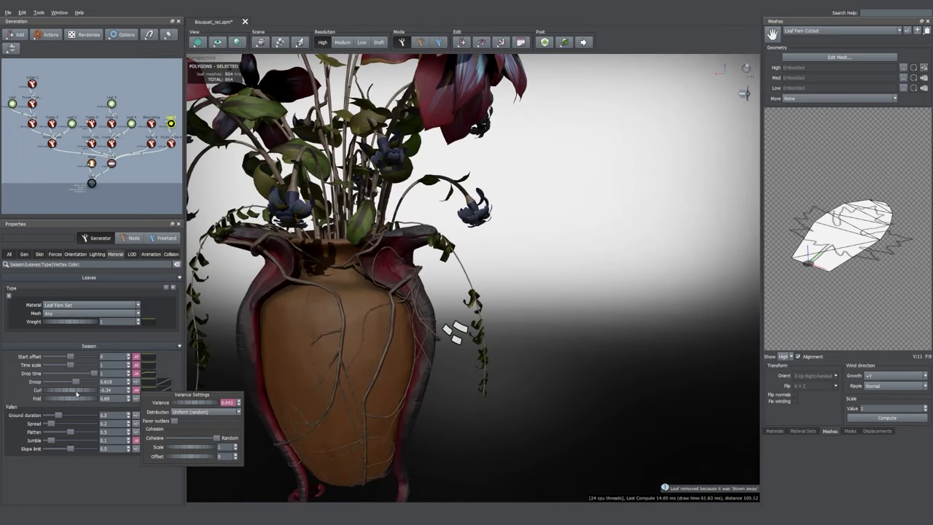
drag(75, 394, 98, 398)
click(136, 398)
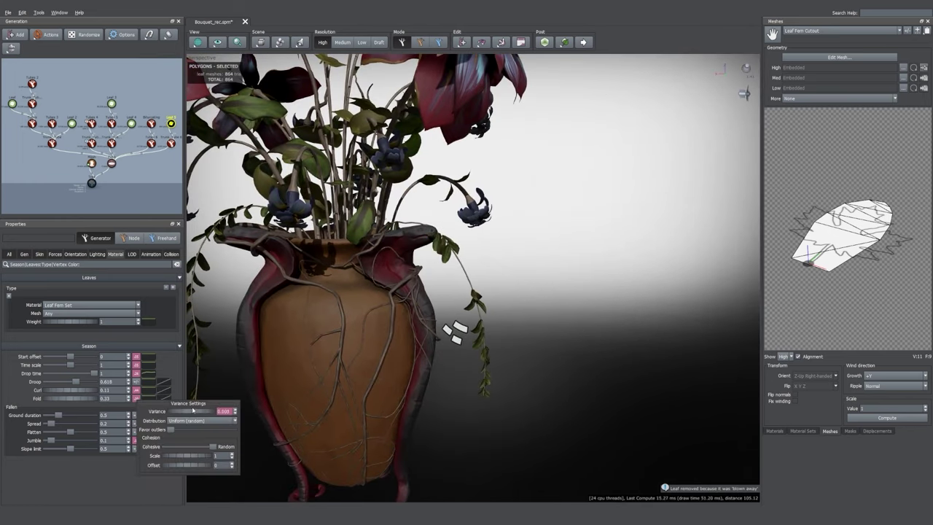
click(154, 382)
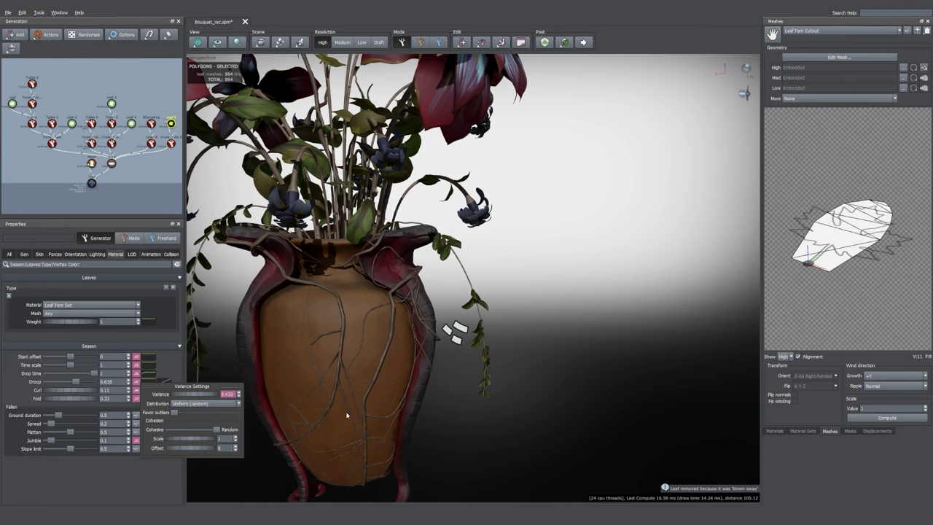
- Sweep the season from spring to winter and back to examine how the whole bouquet changes
scroll(347, 415, down, 5)
click(520, 43)
drag(642, 64, 526, 132)
scroll(493, 285, up, 3)
scroll(546, 282, down, 4)
click(554, 272)
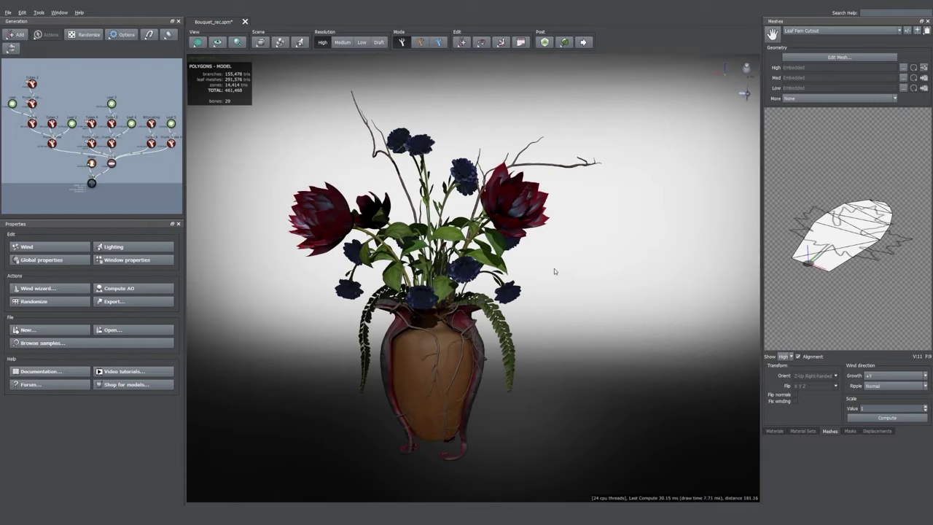
click(521, 43)
drag(527, 64, 595, 77)
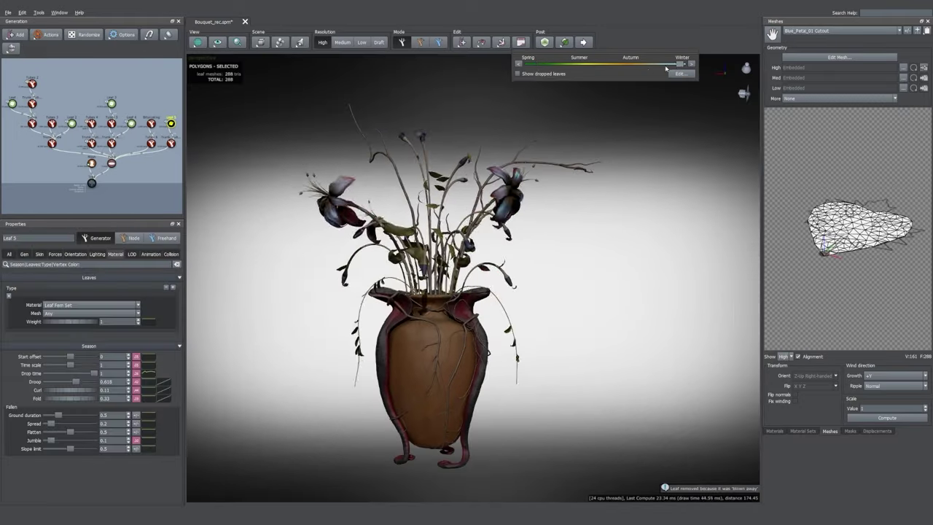
mouse_move(667, 66)
mouse_down()
mouse_move(500, 109)
mouse_move(564, 131)
mouse_move(662, 134)
mouse_move(575, 157)
mouse_move(529, 250)
mouse_move(483, 94)
mouse_up()
mouse_move(581, 64)
mouse_down()
mouse_move(542, 66)
mouse_move(658, 66)
mouse_move(614, 73)
mouse_up()
click(613, 199)
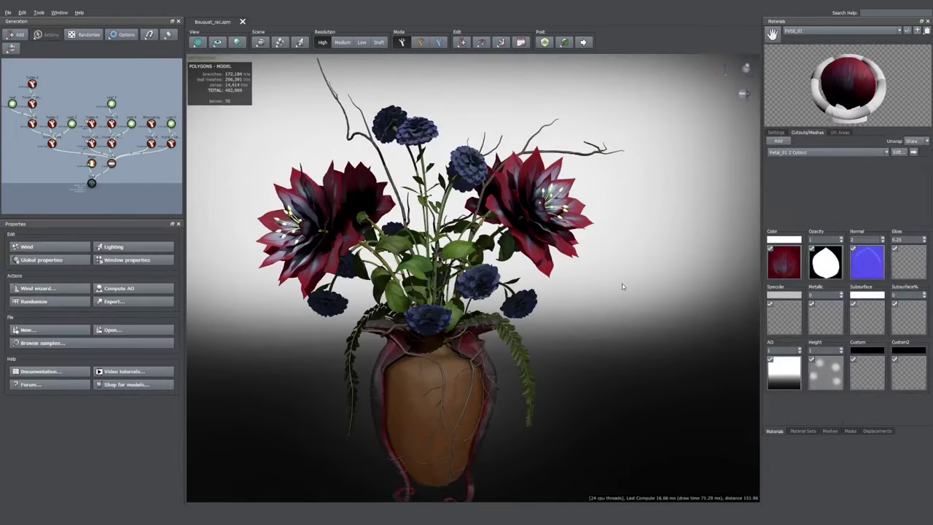
- Switch to Freehand bend editing and bend the large red flower's stem on the bouquet's left side to turn the bloom forward
drag(622, 284, 626, 287)
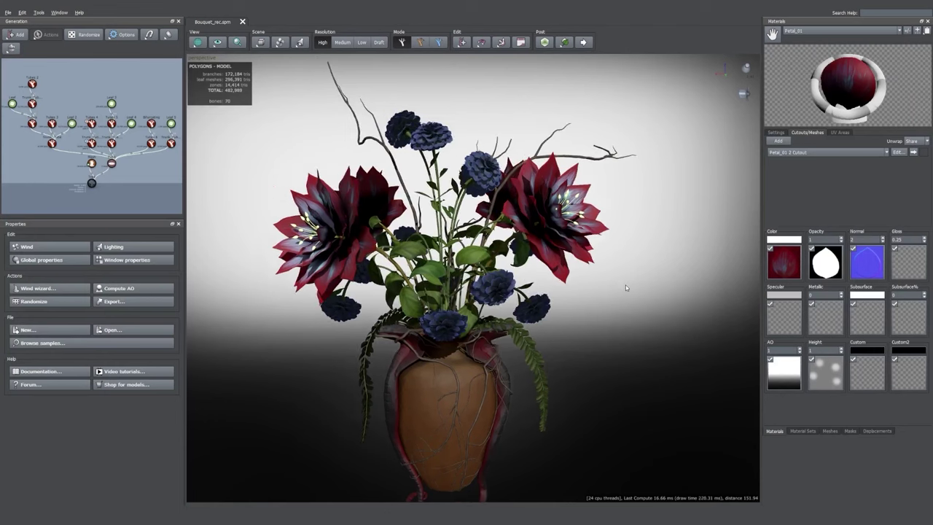
scroll(622, 265, up, 2)
click(436, 42)
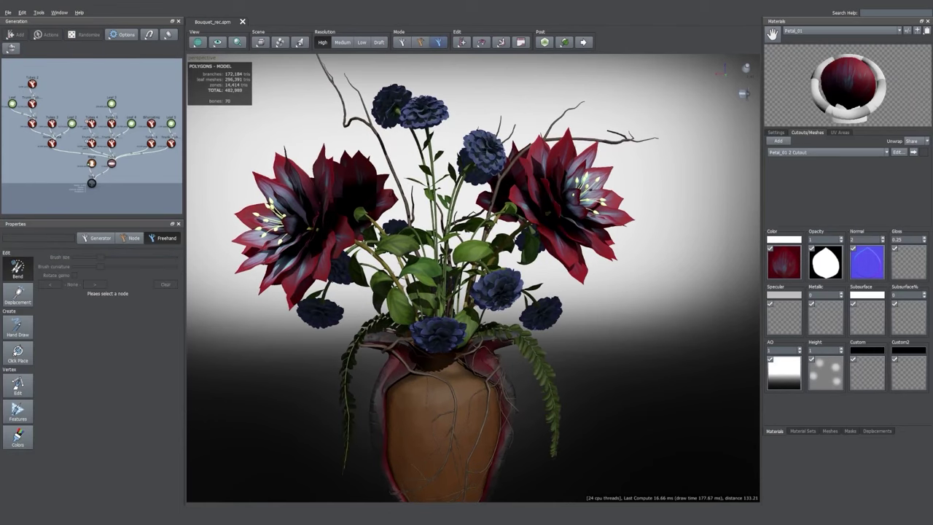
click(380, 261)
drag(380, 260, 390, 271)
mouse_move(284, 156)
mouse_down()
mouse_move(266, 153)
mouse_move(285, 157)
mouse_up()
- Select the tall twig on the bouquet's left side and bend it inward
click(332, 134)
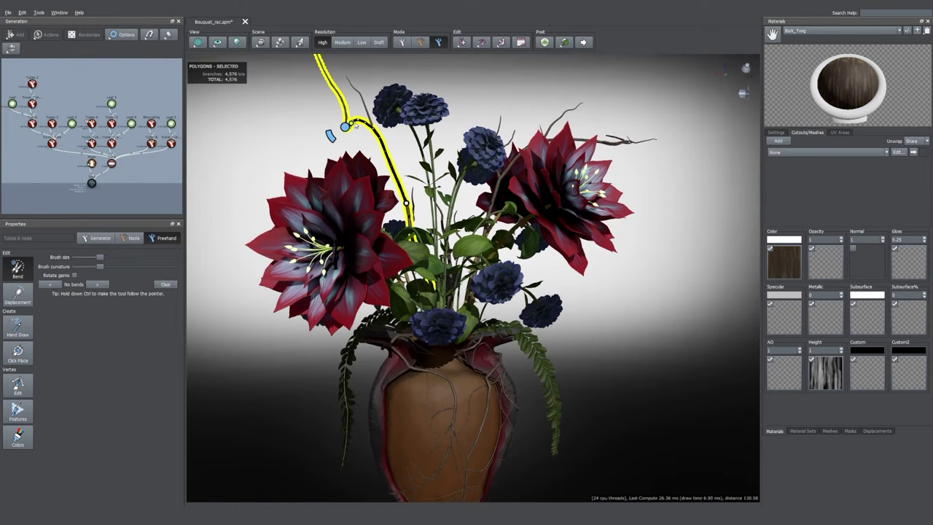
scroll(472, 277, down, 3)
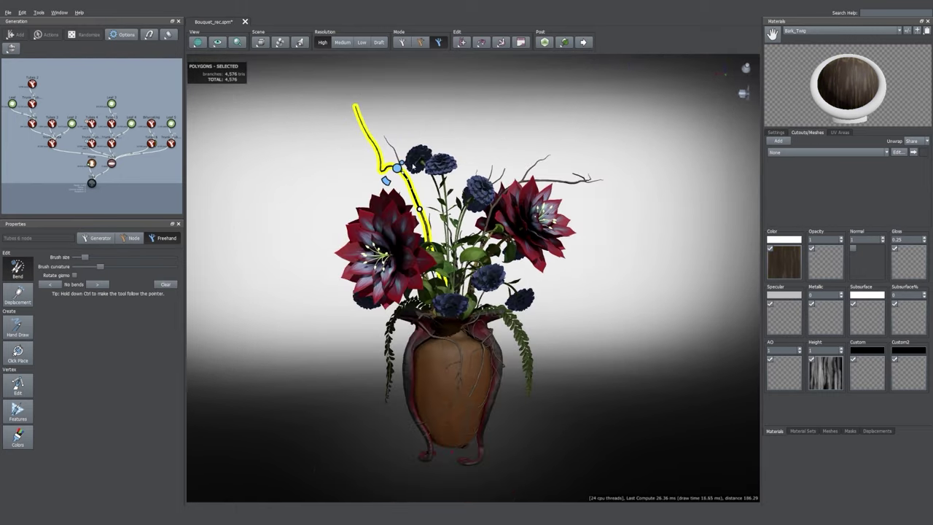
scroll(462, 140, up, 3)
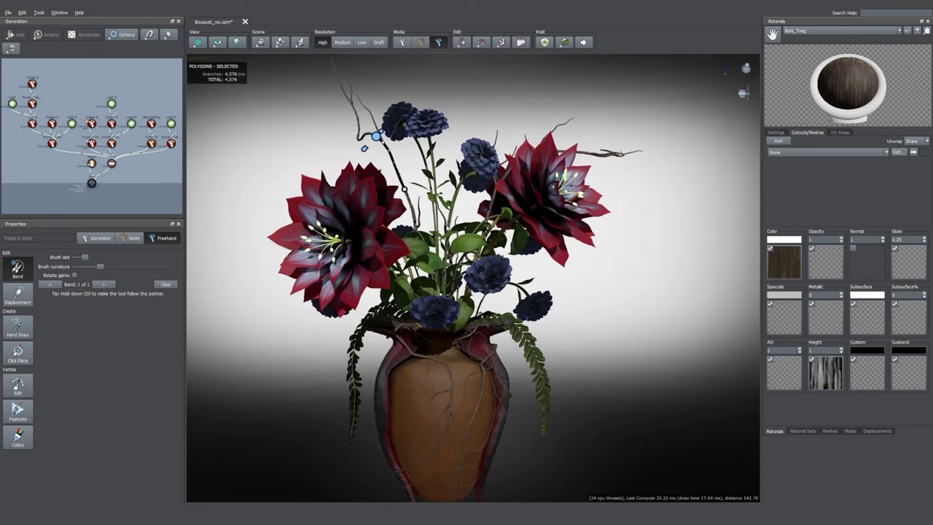
- Bend the stem of the front red flower on the right so its bloom drops low beside the vase rim
click(446, 251)
click(478, 277)
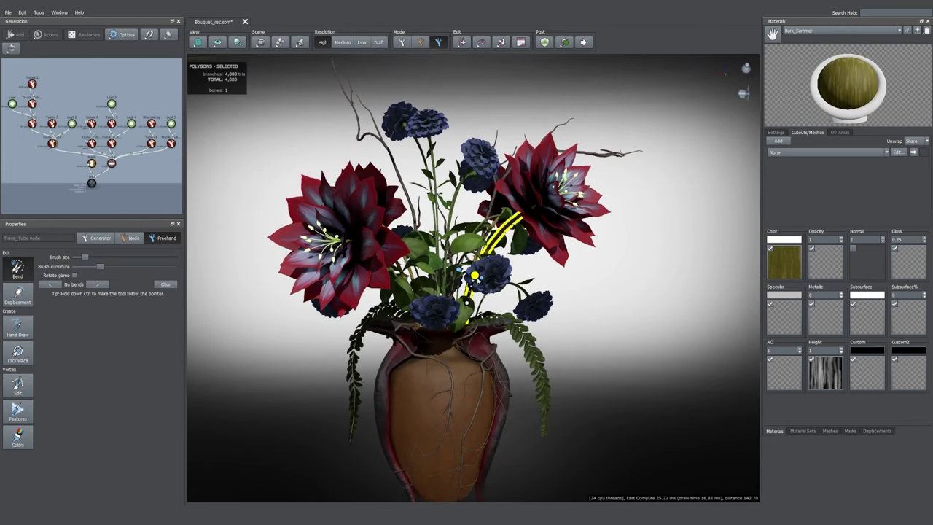
drag(487, 249, 498, 260)
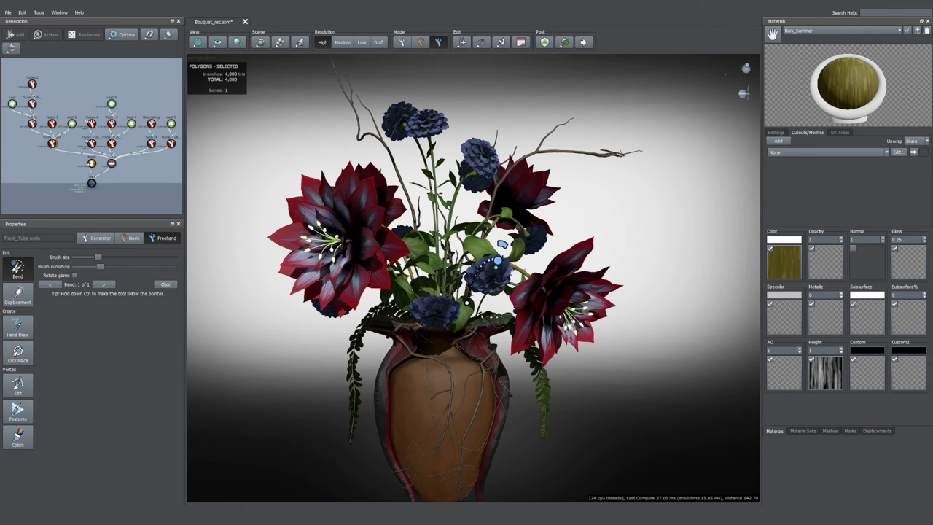
- Bend the large left red flower's stem so its bloom lifts and tilts upward
drag(399, 245, 379, 242)
scroll(402, 263, down, 2)
scroll(432, 343, down, 1)
mouse_move(431, 342)
mouse_down()
mouse_move(442, 345)
mouse_move(402, 321)
mouse_move(448, 342)
mouse_up()
scroll(401, 320, up, 1)
- Switch to Node editing and adjust the absolute spine length of the left red flower's stem
click(420, 41)
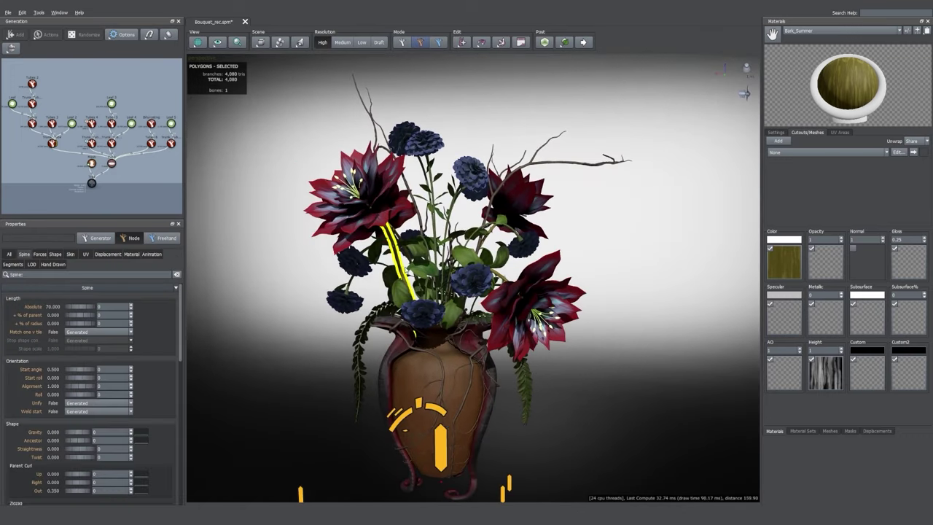
mouse_move(75, 309)
mouse_down()
mouse_move(47, 304)
mouse_move(83, 311)
mouse_move(23, 299)
mouse_move(238, 274)
mouse_move(146, 284)
mouse_up()
scroll(426, 193, up, 2)
scroll(426, 193, down, 1)
- Bend the upper left blue flower's stem outward so its bloom sits lower, behind the left red flower
click(424, 164)
click(409, 139)
key(space)
drag(421, 174, 408, 182)
drag(298, 285, 288, 264)
scroll(292, 266, down, 2)
- Bend the long right-hand twig downward so it arches over the front red flower
click(606, 162)
drag(483, 227, 502, 217)
click(638, 166)
- Add a second freehand bend to the tall left twig
click(413, 202)
click(467, 95)
drag(299, 270, 310, 273)
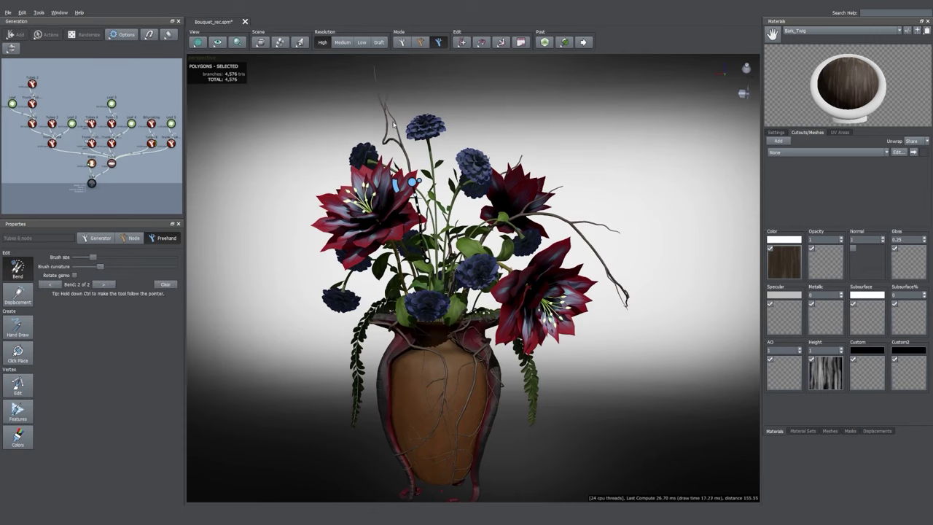
- Adjust the tall left twig's node settings so its upper tips spread apart
click(395, 135)
key(space)
scroll(95, 364, down, 2)
drag(112, 288, 139, 286)
click(462, 110)
drag(462, 110, 462, 113)
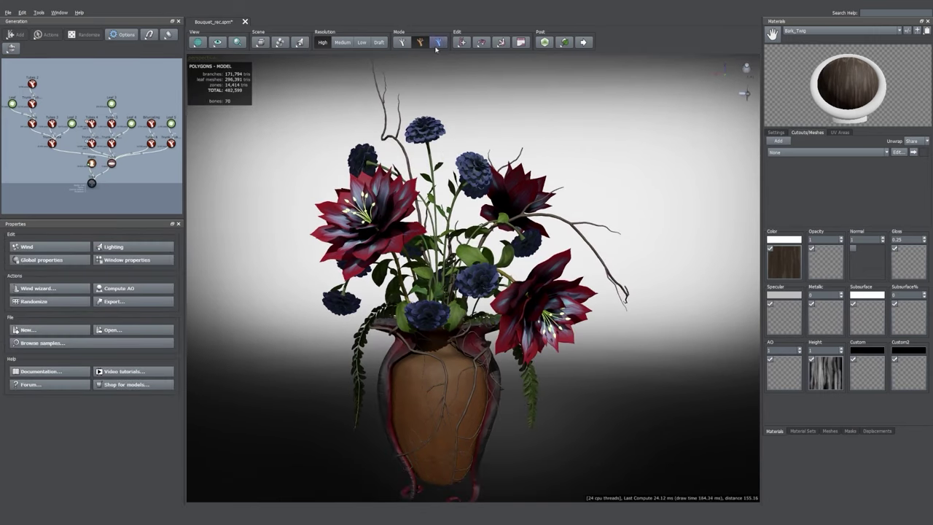
- Adjust the node settings of the small blue flower's stem between the two right red flowers to move its bloom outward
click(511, 229)
click(9, 255)
drag(77, 315, 94, 309)
click(461, 110)
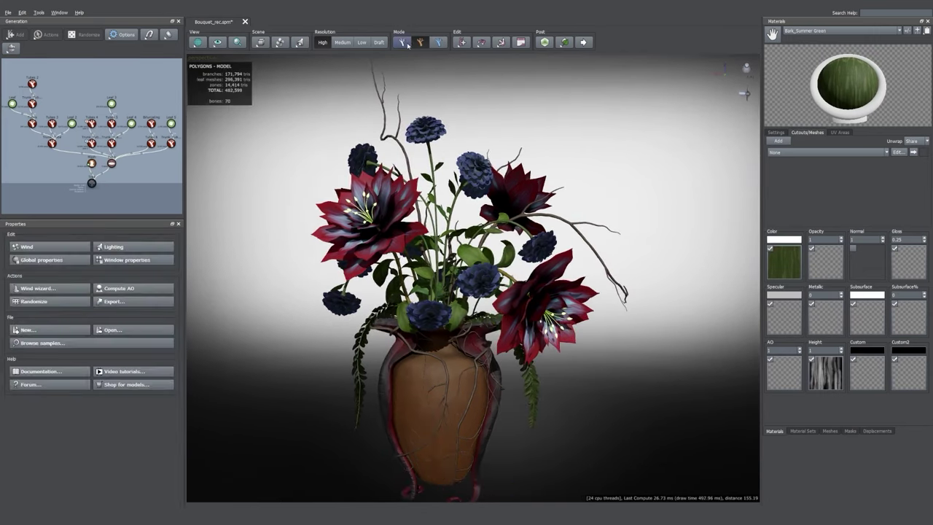
- Switch to Generator editing, select the Leaf 4 generator and open the parent curve of its final Out adjustment
click(401, 42)
drag(461, 110, 464, 112)
click(132, 123)
click(75, 254)
scroll(88, 379, down, 1)
click(149, 404)
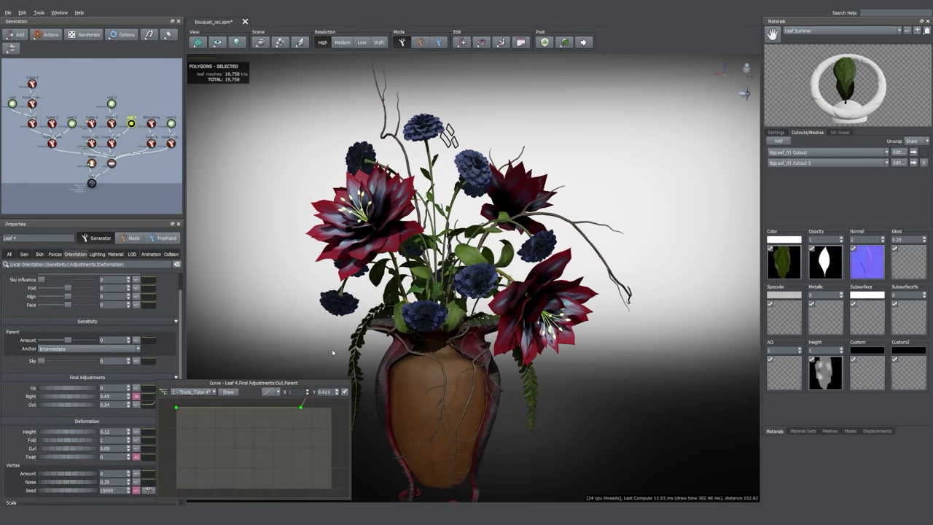
- Set the Leaf 4 generator's Last boundary to 0.94 and adjust the variance of its internode length
click(8, 253)
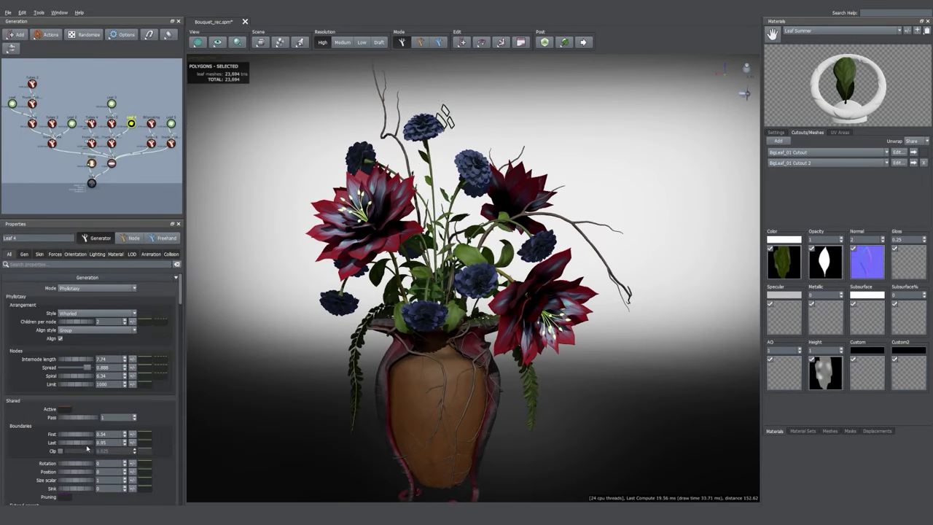
click(39, 253)
click(145, 296)
click(9, 254)
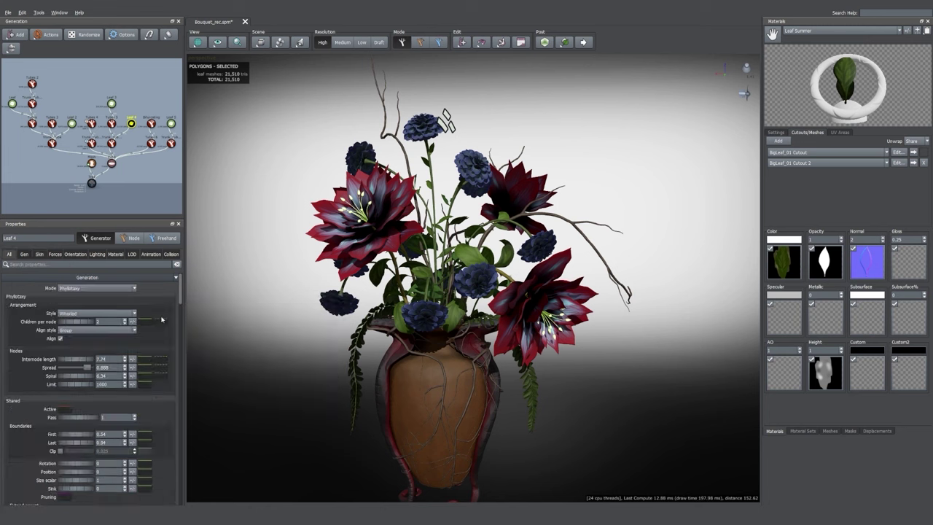
click(132, 359)
click(293, 328)
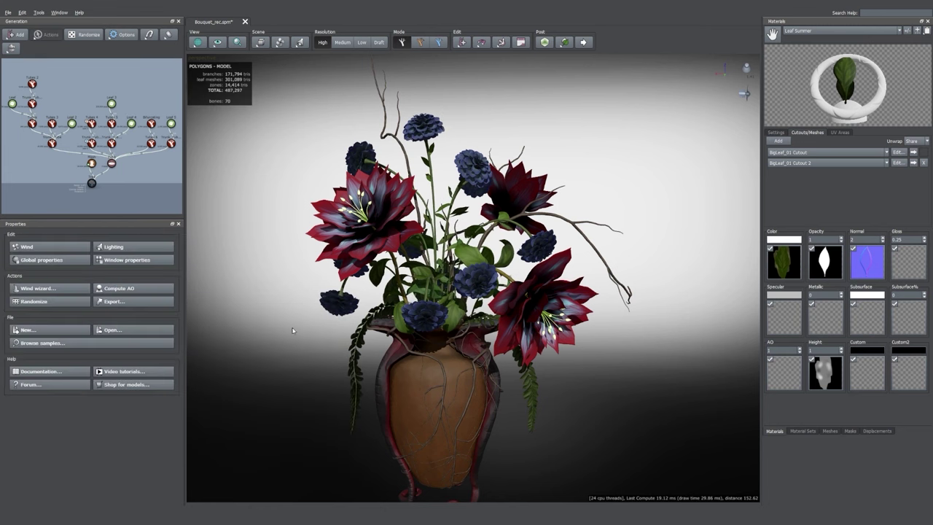
- Set the Late noise on the Trunk_Tube 4 spines to an amount of 0.15 with 0.38 turbulence
click(111, 143)
click(40, 253)
scroll(68, 397, down, 5)
drag(69, 410, 67, 418)
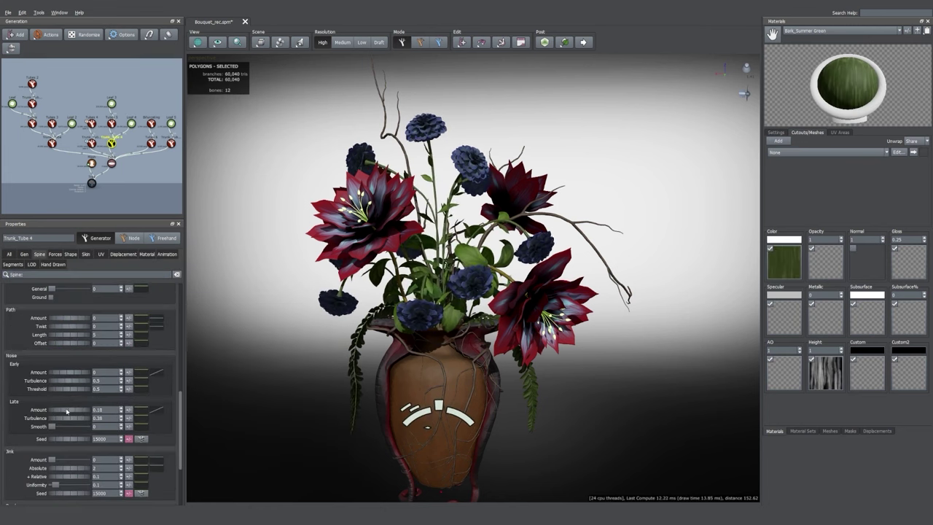
click(253, 407)
- Switch to Freehand editing and adjust the right-hand twig's bend to raise it slightly and extend it outward
click(439, 42)
click(548, 216)
drag(548, 217, 540, 208)
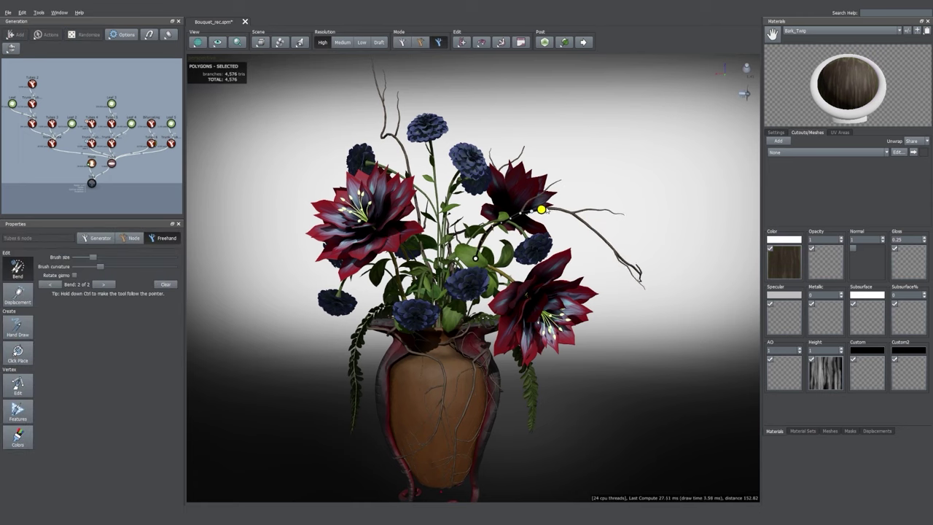
click(561, 148)
- Return to Generator editing and examine the whole finished bouquet
click(402, 43)
scroll(547, 129, down, 2)
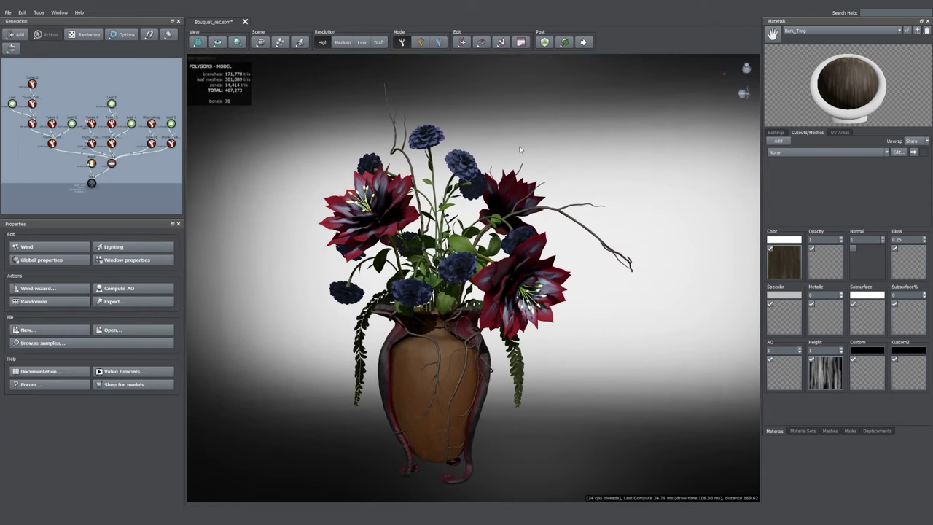
click(520, 42)
drag(538, 74, 561, 102)
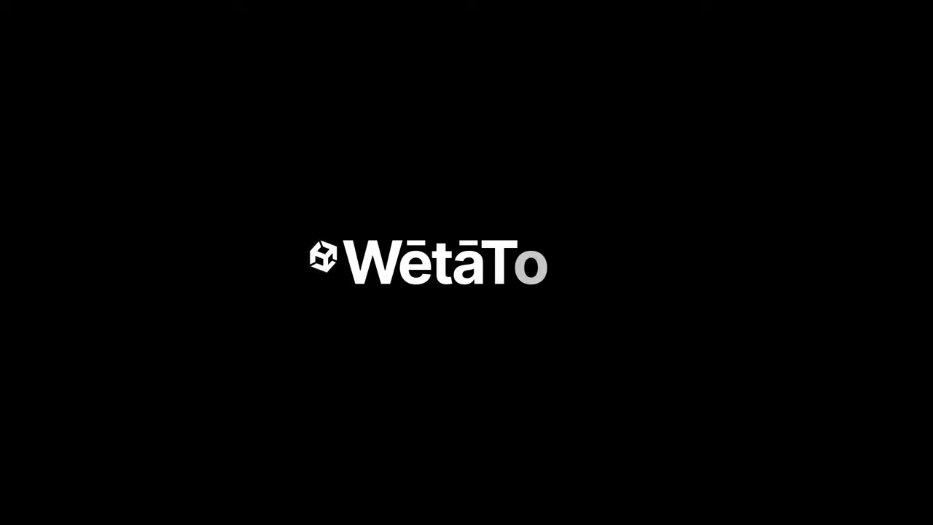